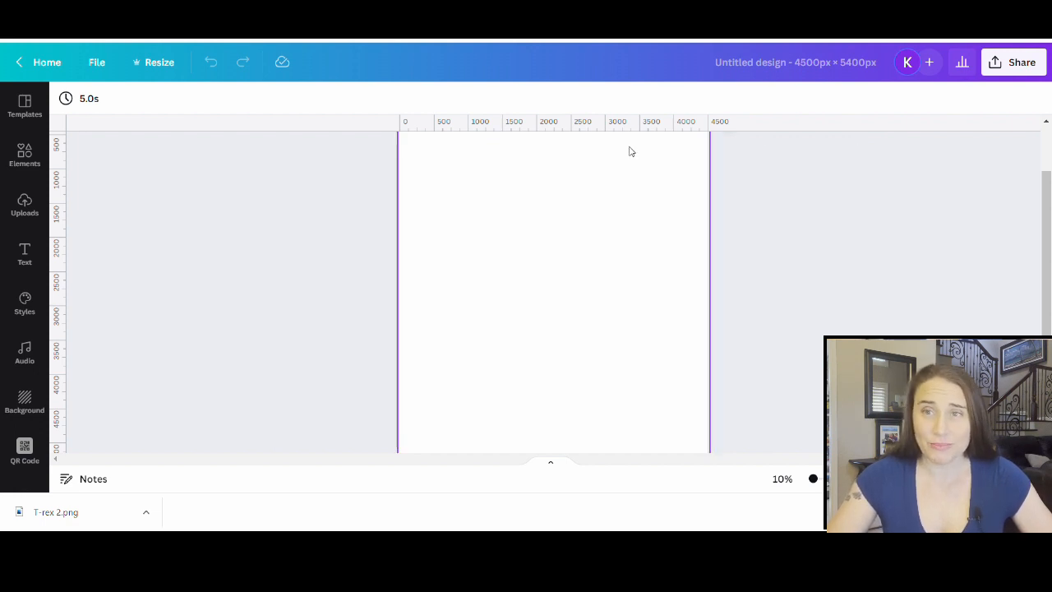
# Set the blank page's background color to black.
pyautogui.click(511, 279)
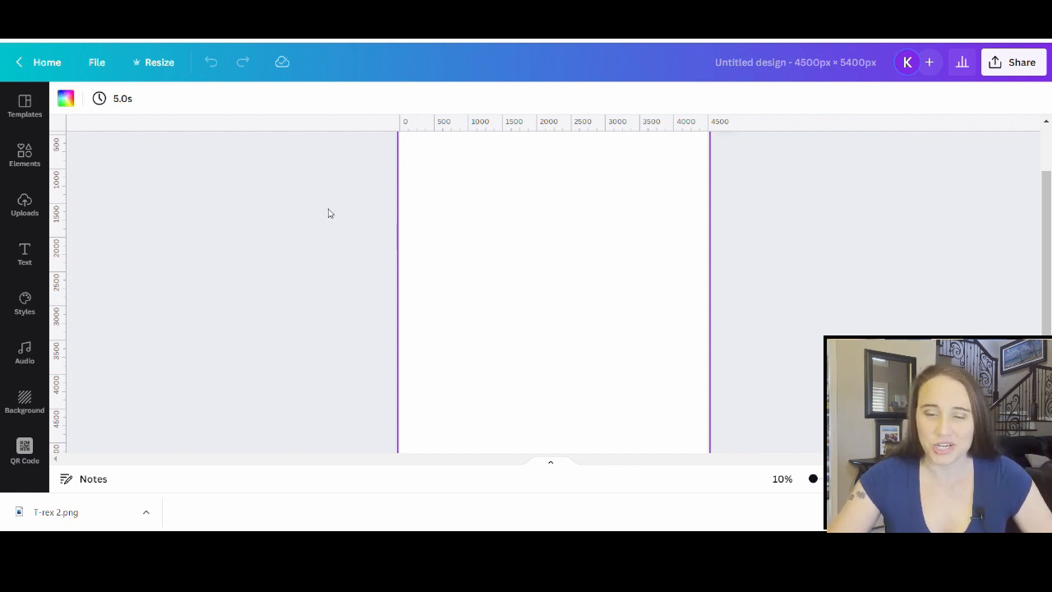
pyautogui.click(68, 102)
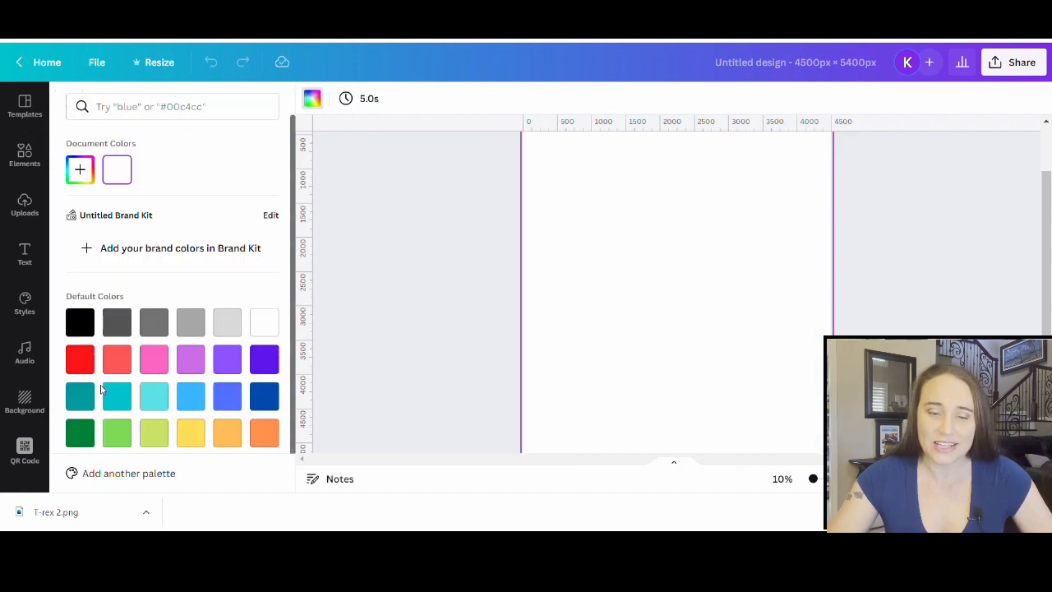
pyautogui.click(86, 325)
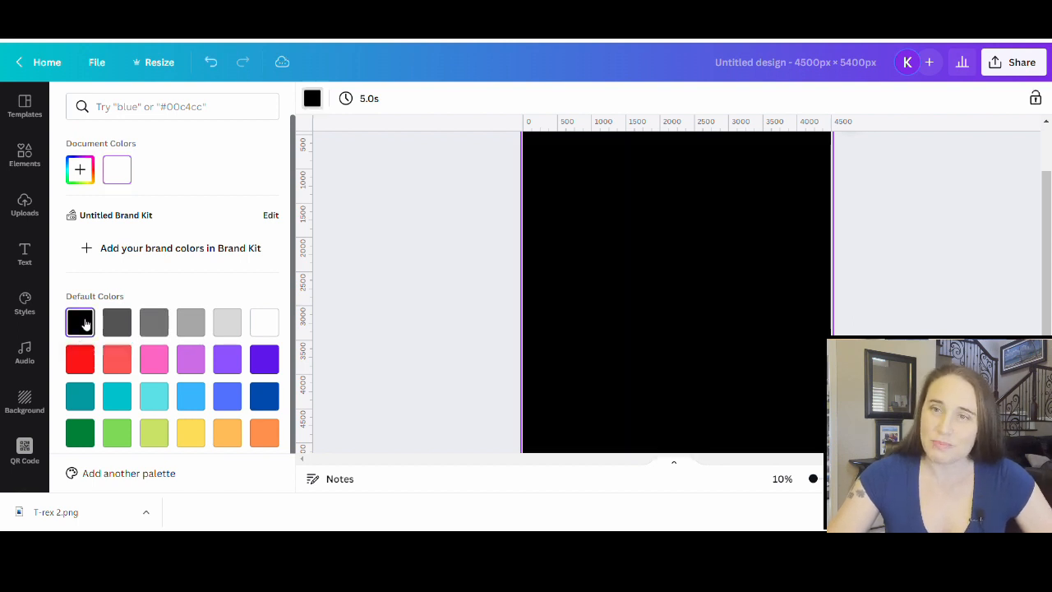
pyautogui.click(399, 183)
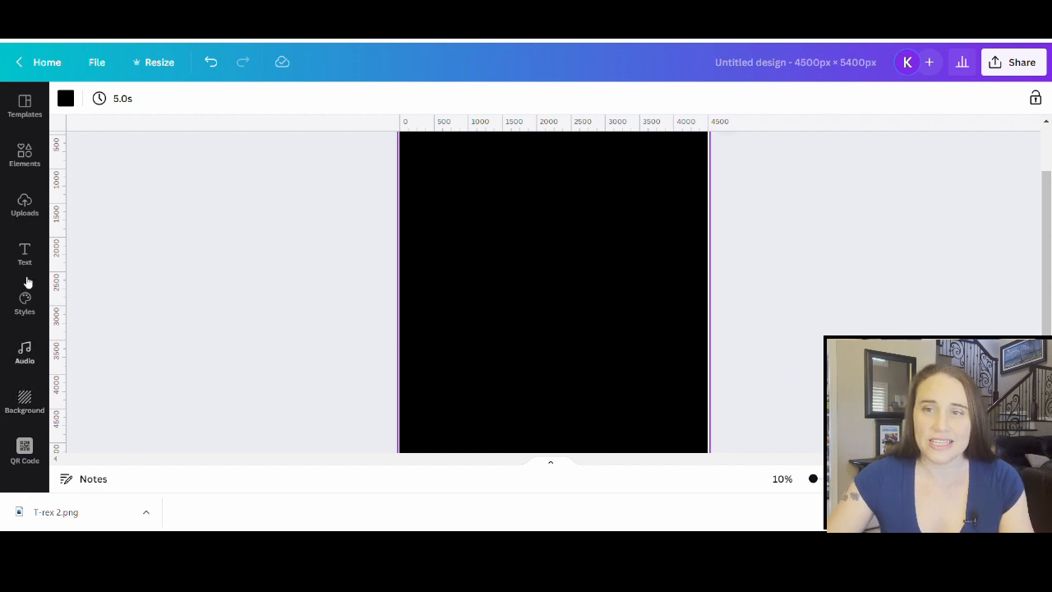
# Search the elements library for "frames" and open the Frames collection.
pyautogui.click(25, 153)
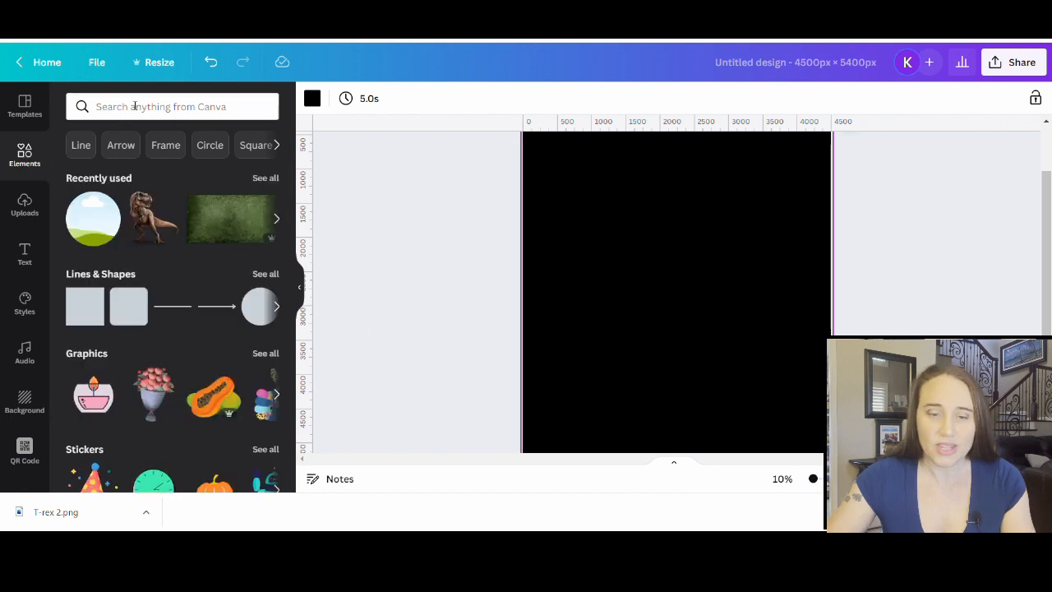
pyautogui.click(134, 107)
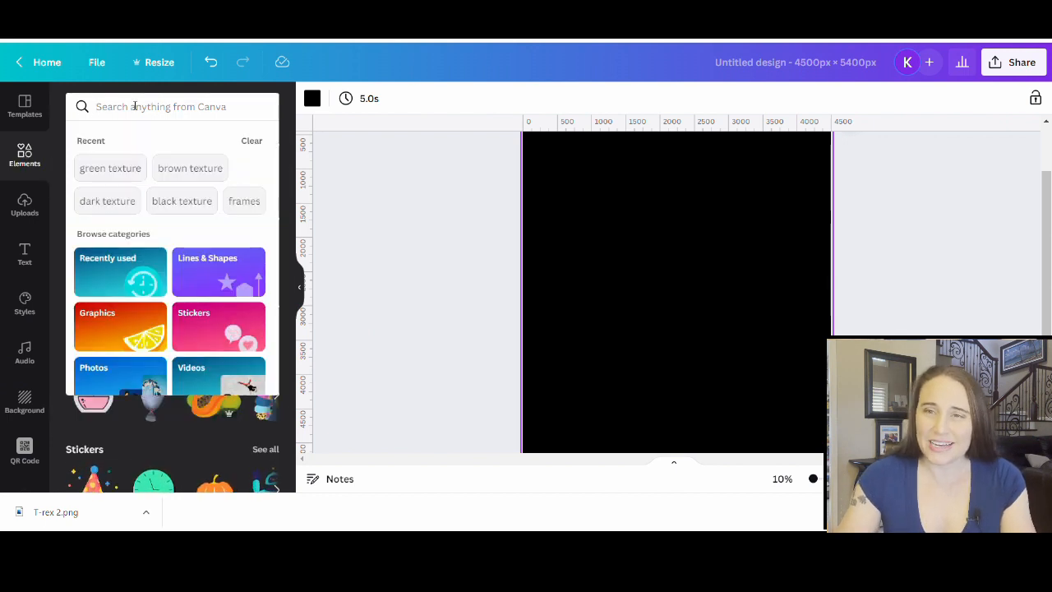
pyautogui.write('frames')
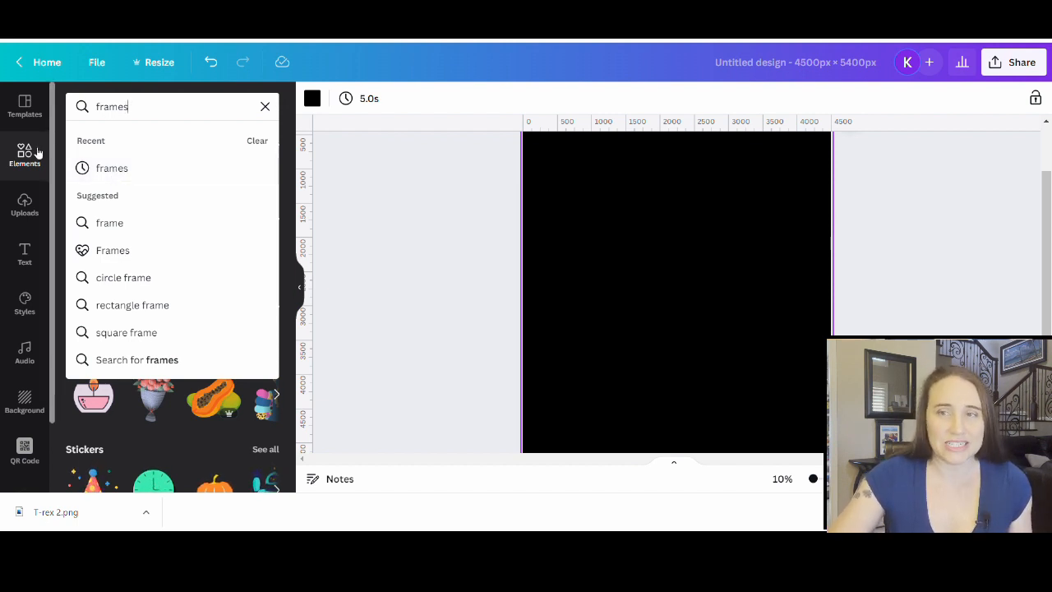
pyautogui.click(95, 257)
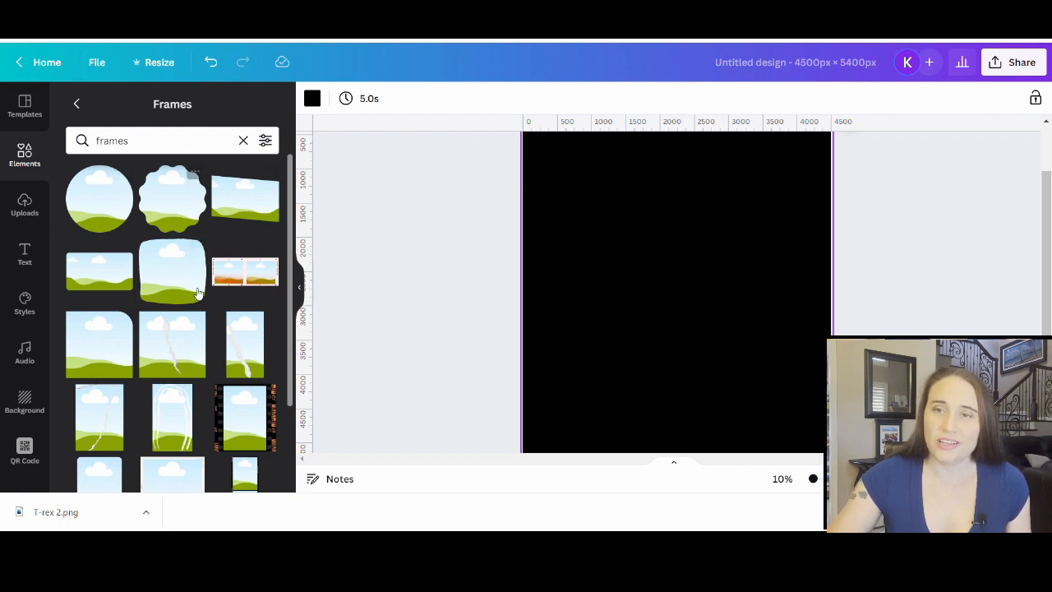
# Find the frame made of three stacked ragged brush strokes and add it to the black page.
pyautogui.scroll(-2, 189, 362)
pyautogui.scroll(-3, 189, 363)
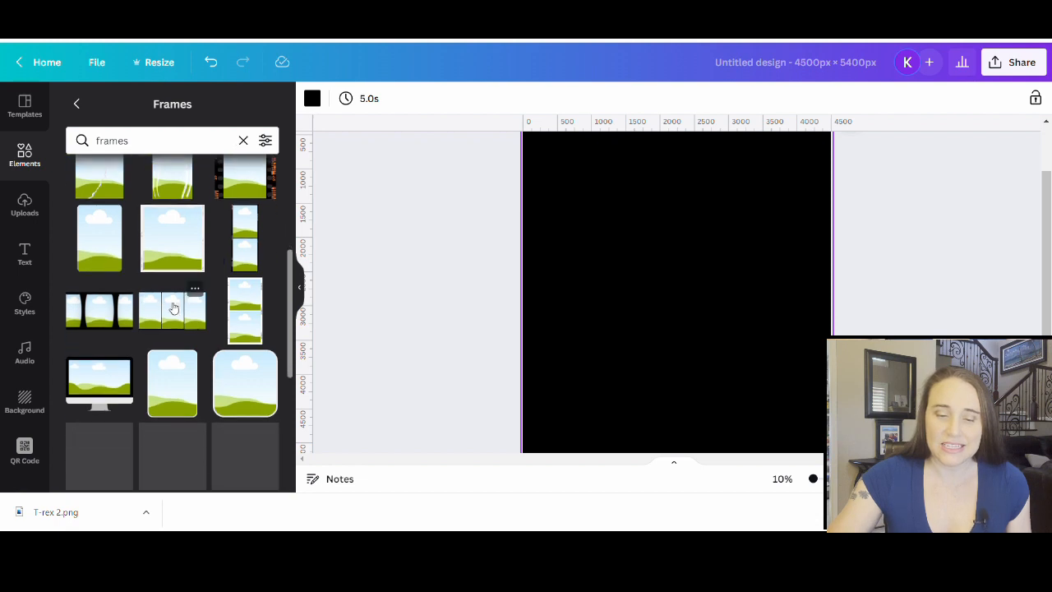
pyautogui.scroll(-3, 189, 345)
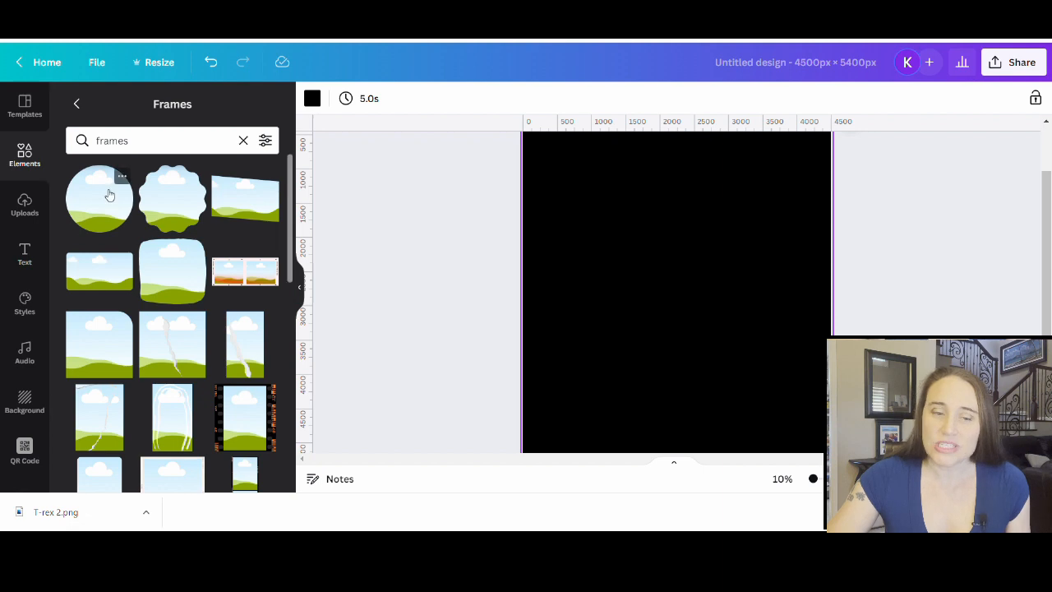
pyautogui.scroll(-5, 198, 285)
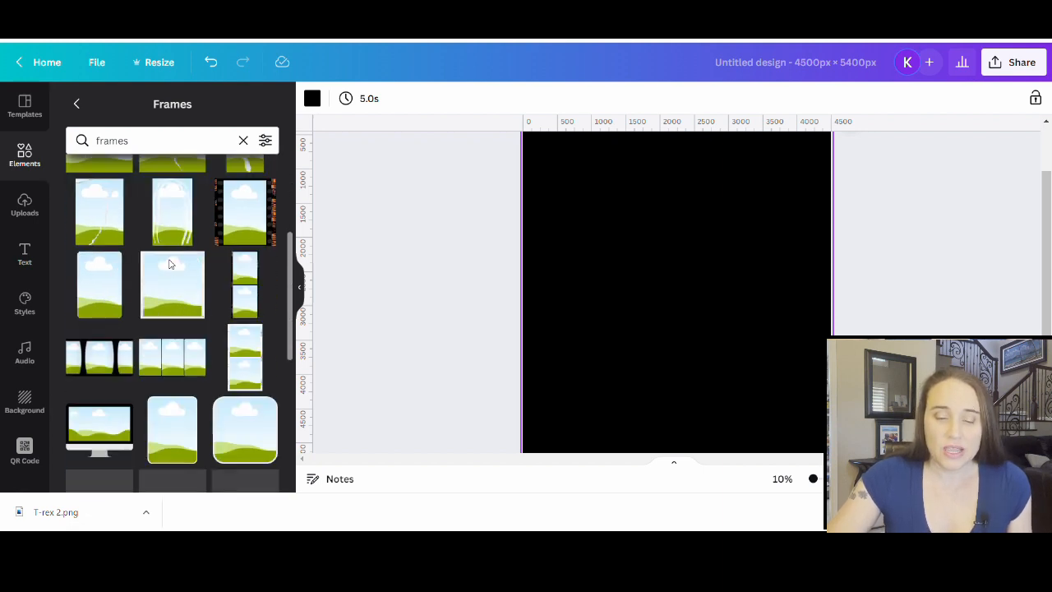
pyautogui.scroll(-3, 182, 281)
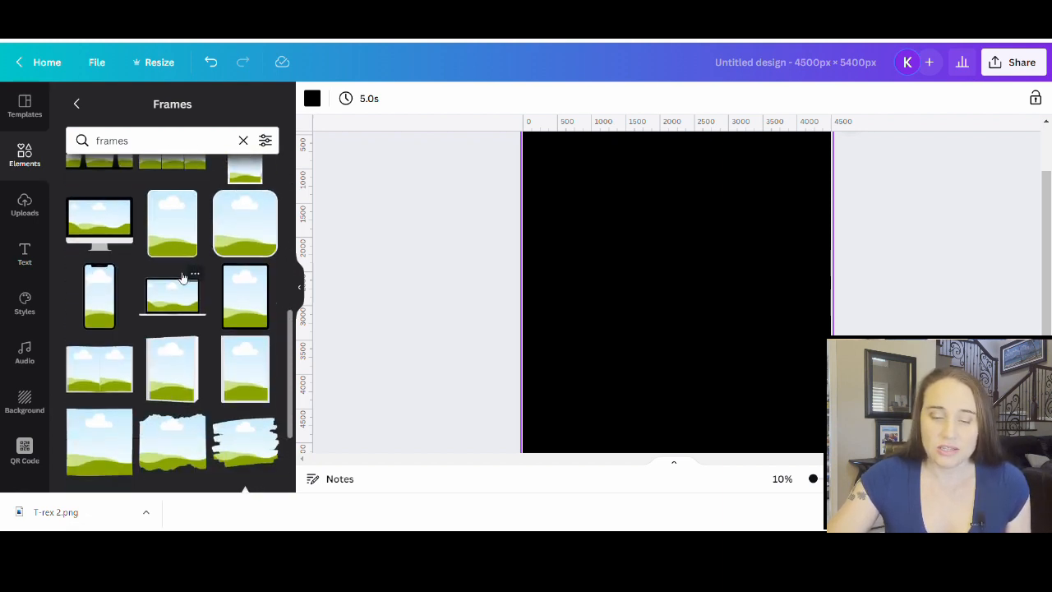
pyautogui.scroll(-1, 155, 248)
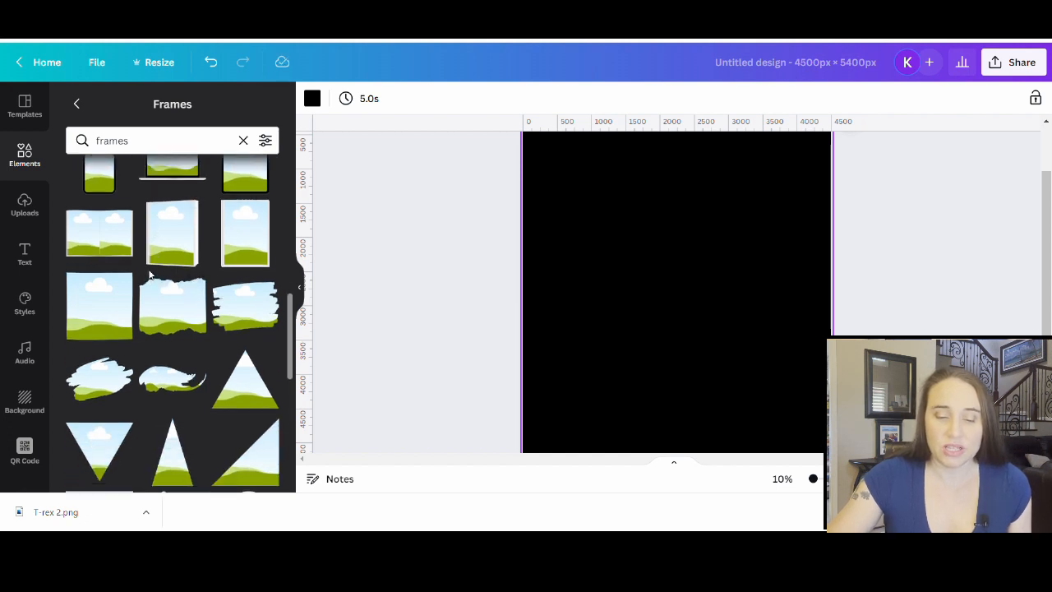
pyautogui.scroll(-3, 123, 235)
pyautogui.scroll(-1, 135, 224)
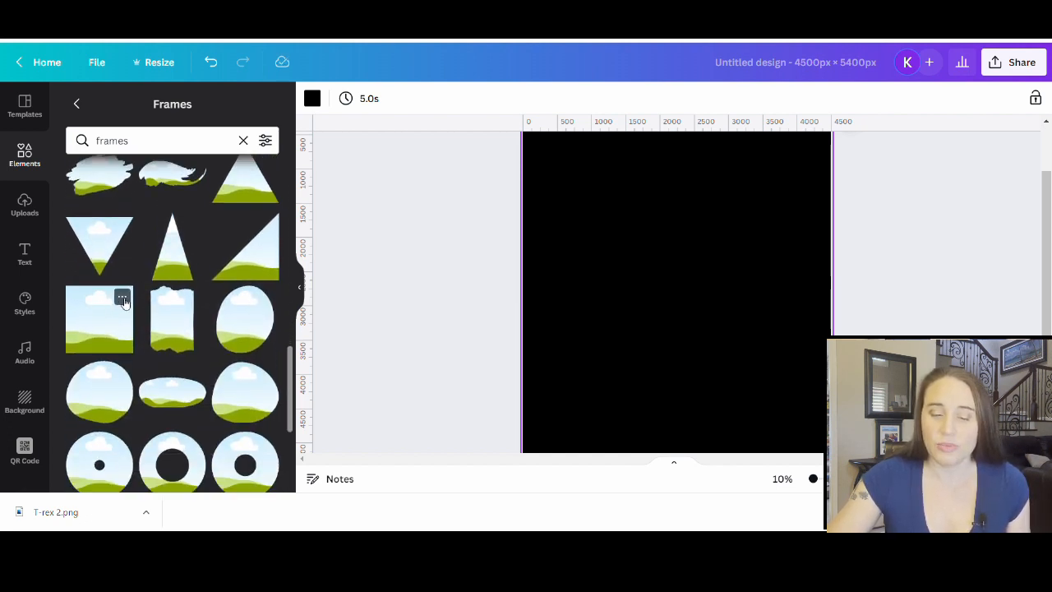
pyautogui.scroll(-3, 148, 263)
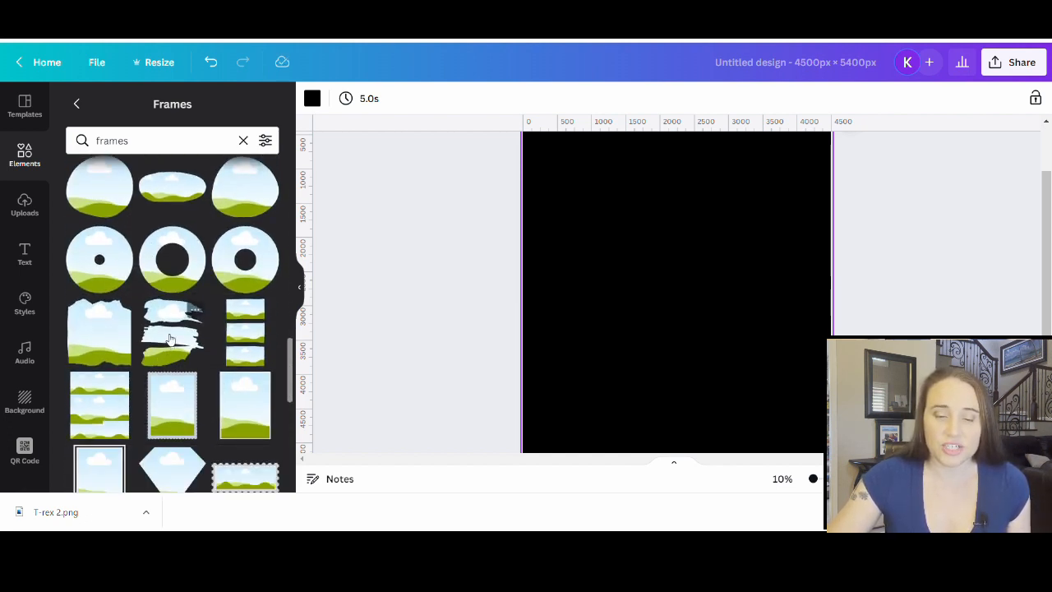
pyautogui.click(168, 339)
# Examine the other frame shapes in the collection, such as letters, numbers and decorative outlines, and close the library.
pyautogui.scroll(-2, 165, 280)
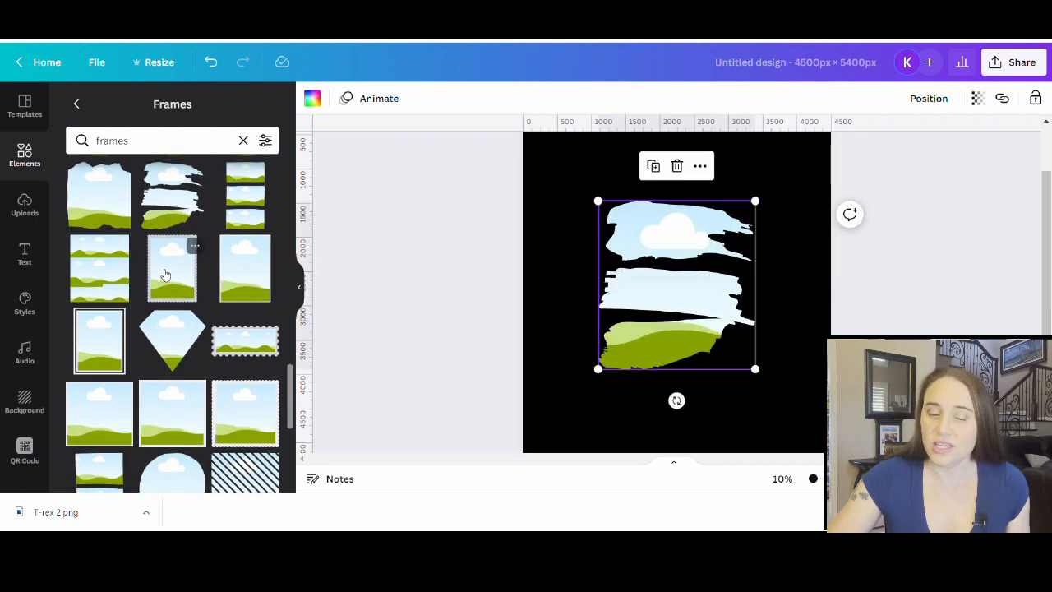
pyautogui.scroll(-3, 173, 282)
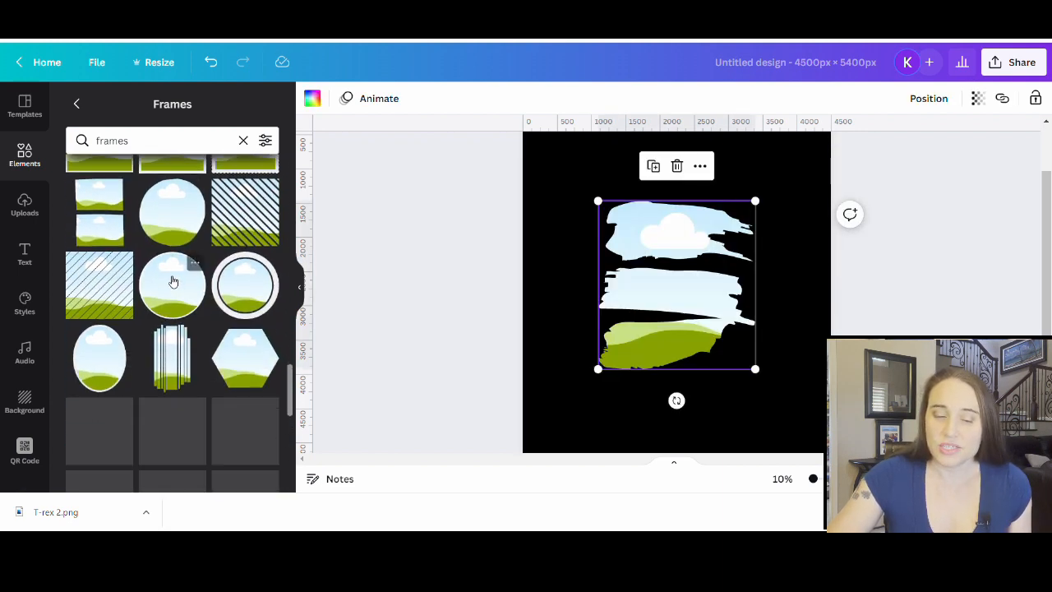
pyautogui.scroll(-3, 170, 280)
pyautogui.scroll(-6, 162, 298)
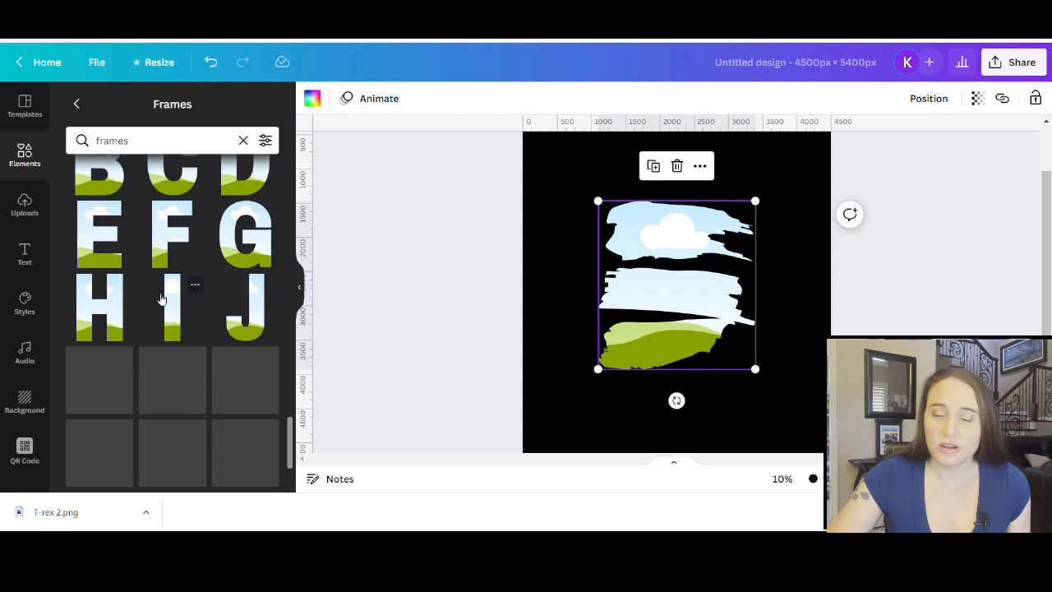
pyautogui.scroll(-3, 183, 331)
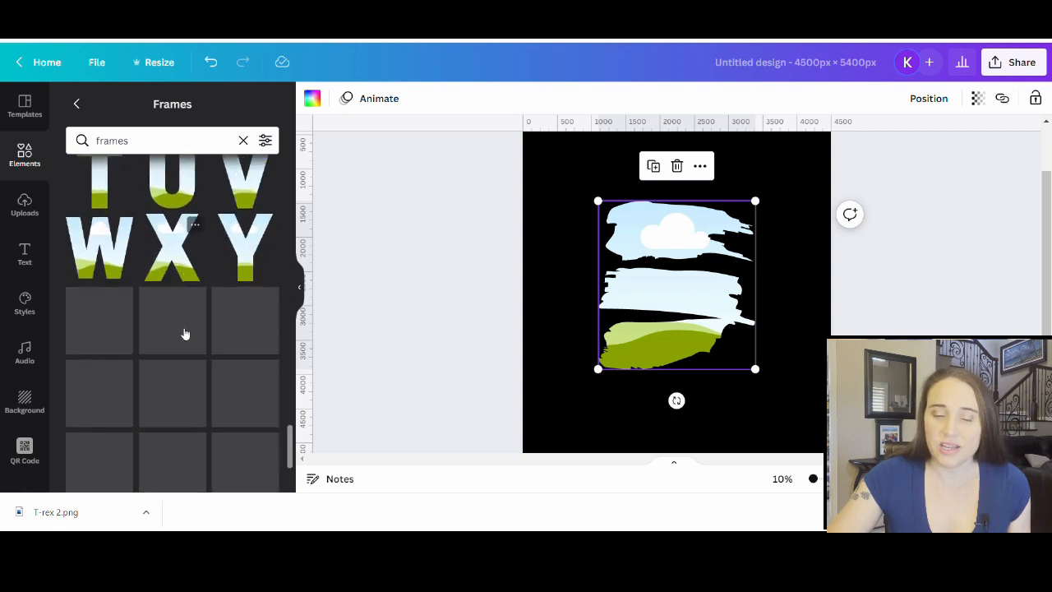
pyautogui.scroll(-2, 184, 329)
pyautogui.scroll(-5, 184, 327)
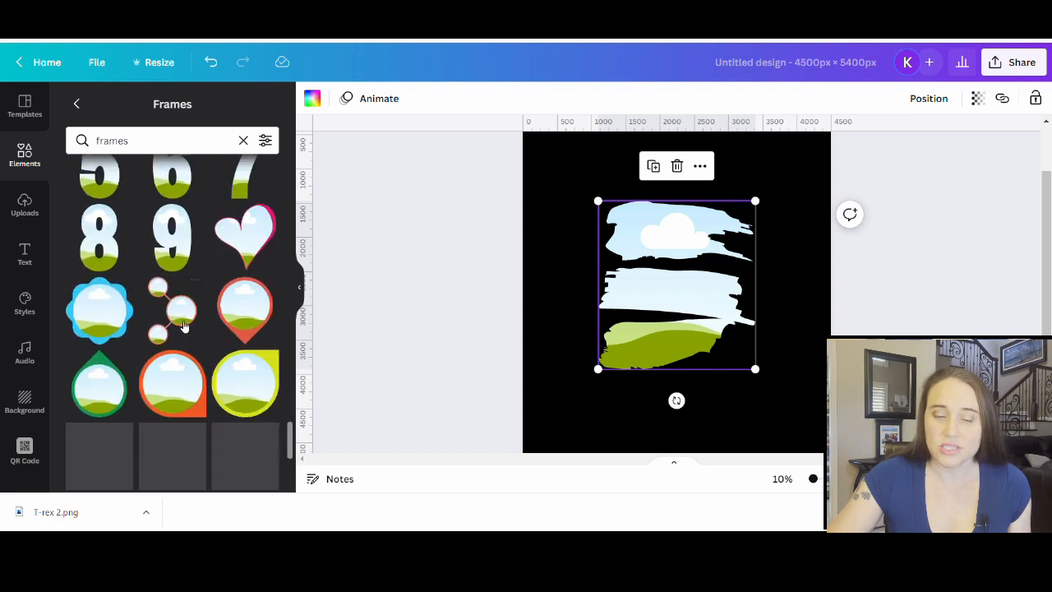
pyautogui.scroll(-2, 187, 327)
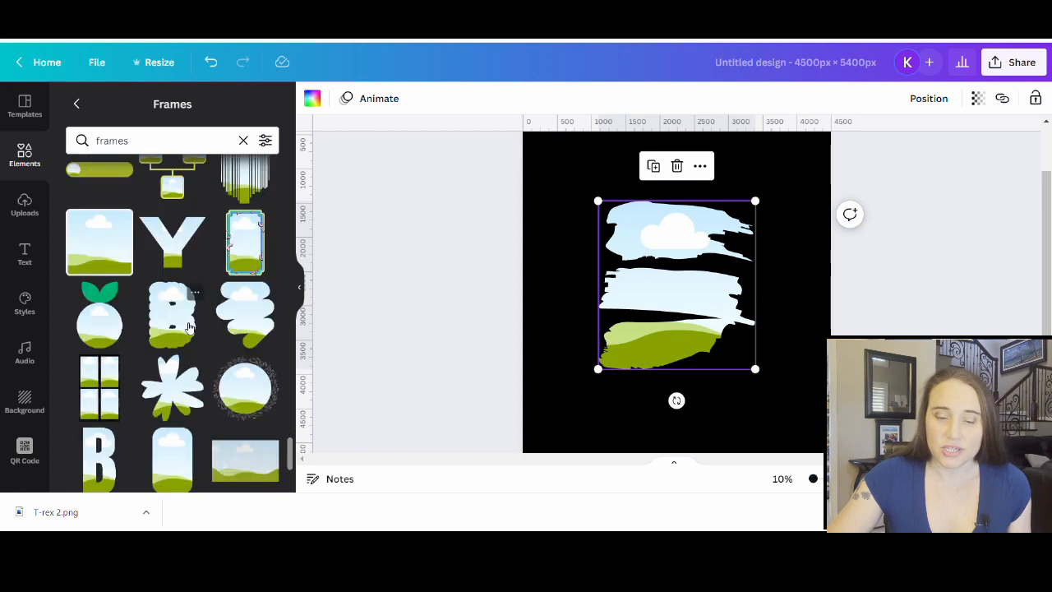
pyautogui.scroll(-6, 188, 326)
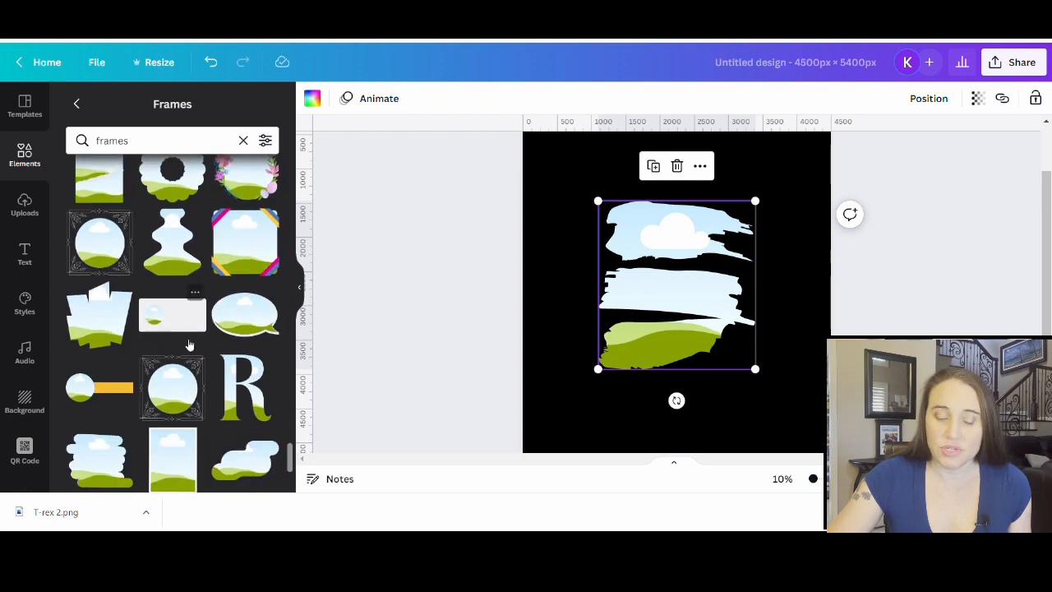
pyautogui.scroll(-6, 185, 333)
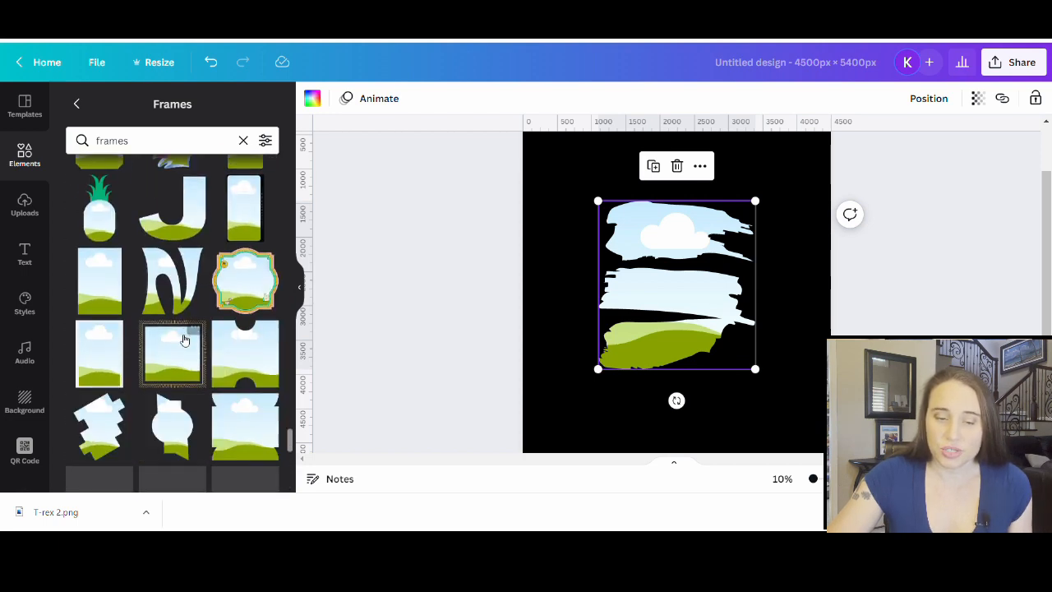
pyautogui.scroll(-8, 176, 370)
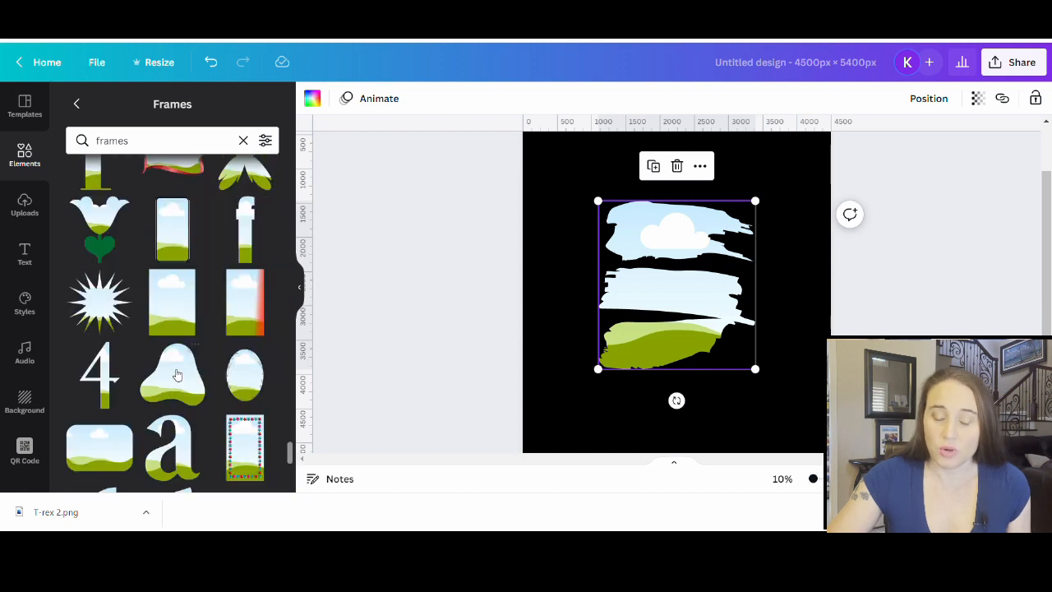
pyautogui.scroll(-5, 168, 409)
pyautogui.scroll(-3, 171, 371)
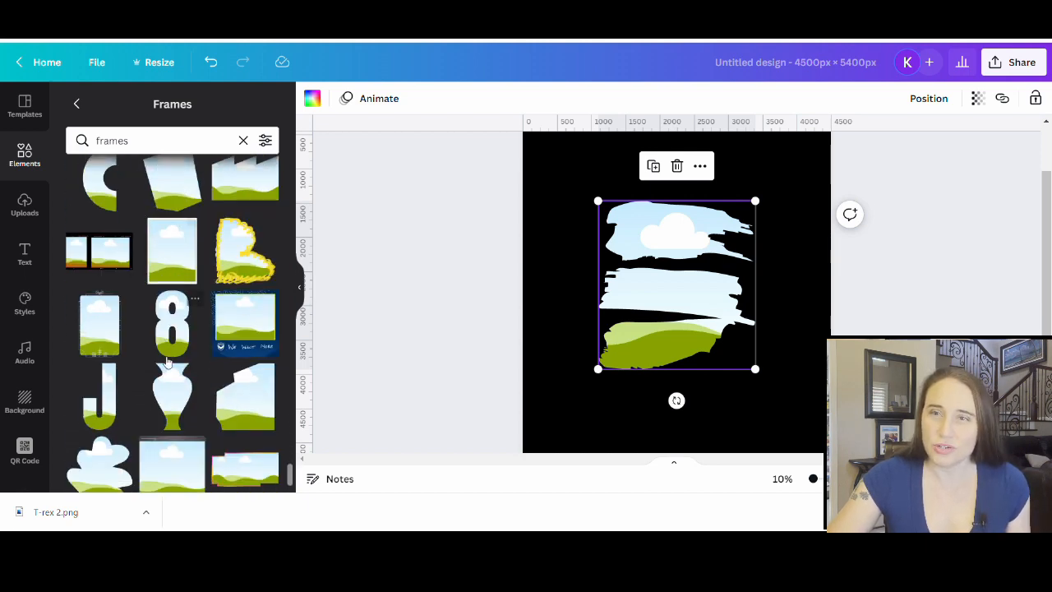
pyautogui.scroll(-6, 177, 378)
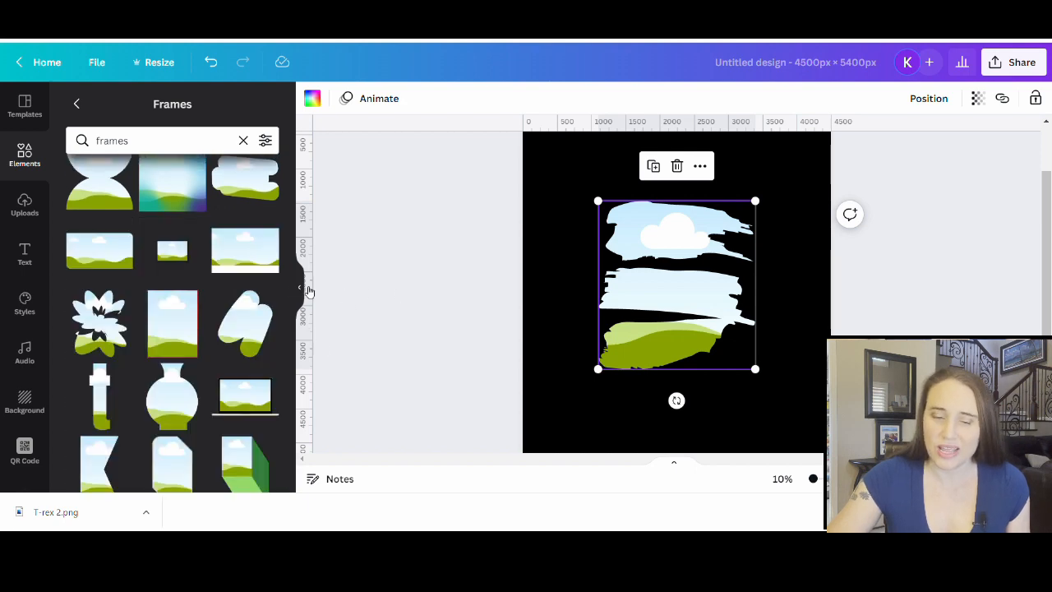
pyautogui.click(300, 292)
pyautogui.click(353, 301)
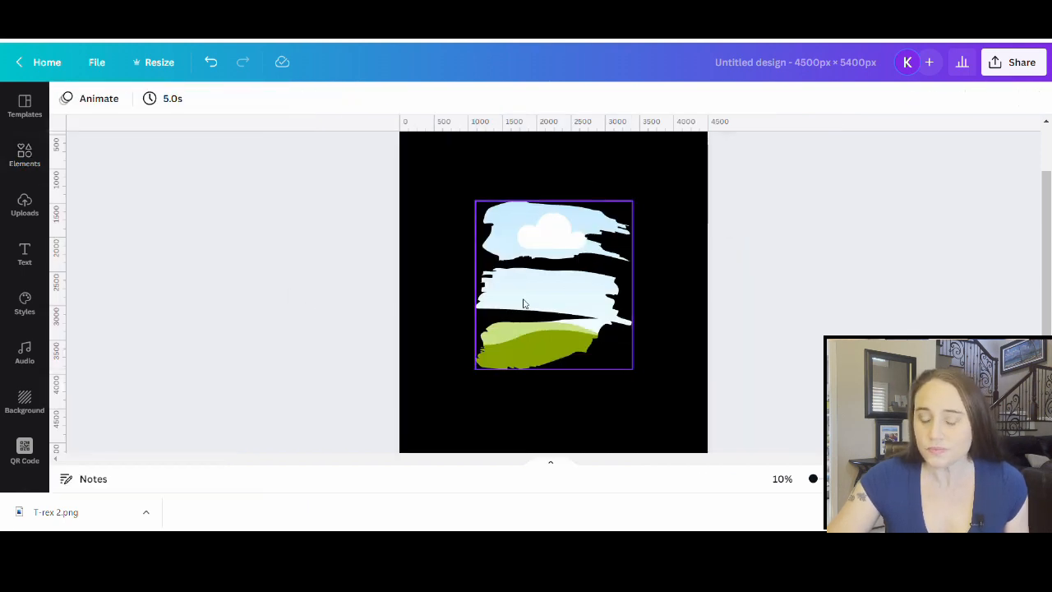
# Enlarge the brush-stroke frame to about 4000 px wide and reposition it inside the page.
pyautogui.click(496, 267)
pyautogui.moveTo(600, 329); pyautogui.dragTo(677, 411)
pyautogui.scroll(1, 580, 341)
pyautogui.moveTo(560, 316); pyautogui.dragTo(531, 301)
pyautogui.scroll(-2, 617, 336)
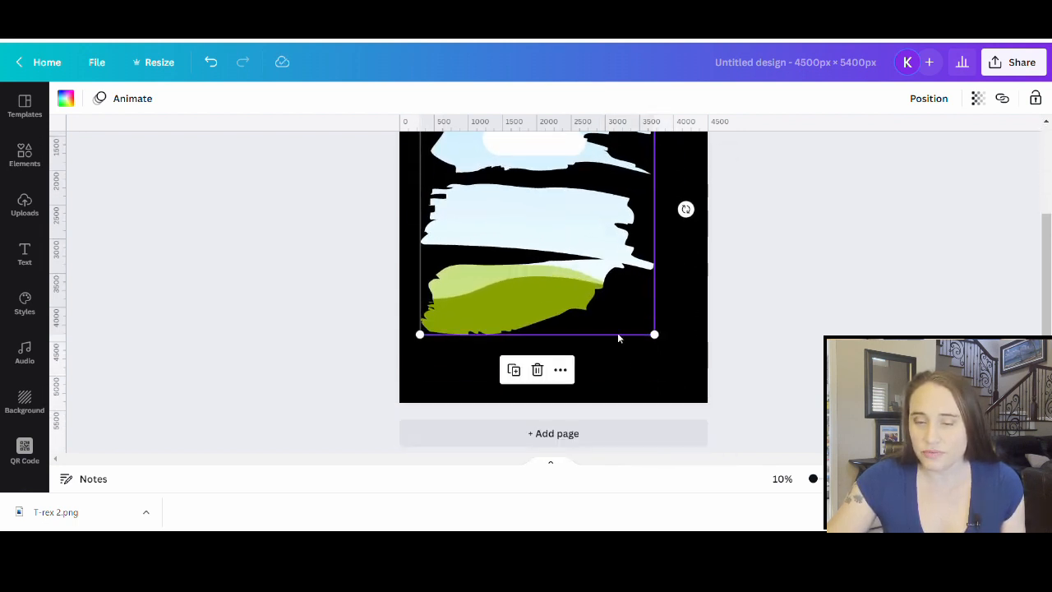
pyautogui.moveTo(664, 341); pyautogui.dragTo(703, 383)
pyautogui.scroll(2, 618, 300)
pyautogui.moveTo(620, 294); pyautogui.dragTo(613, 294)
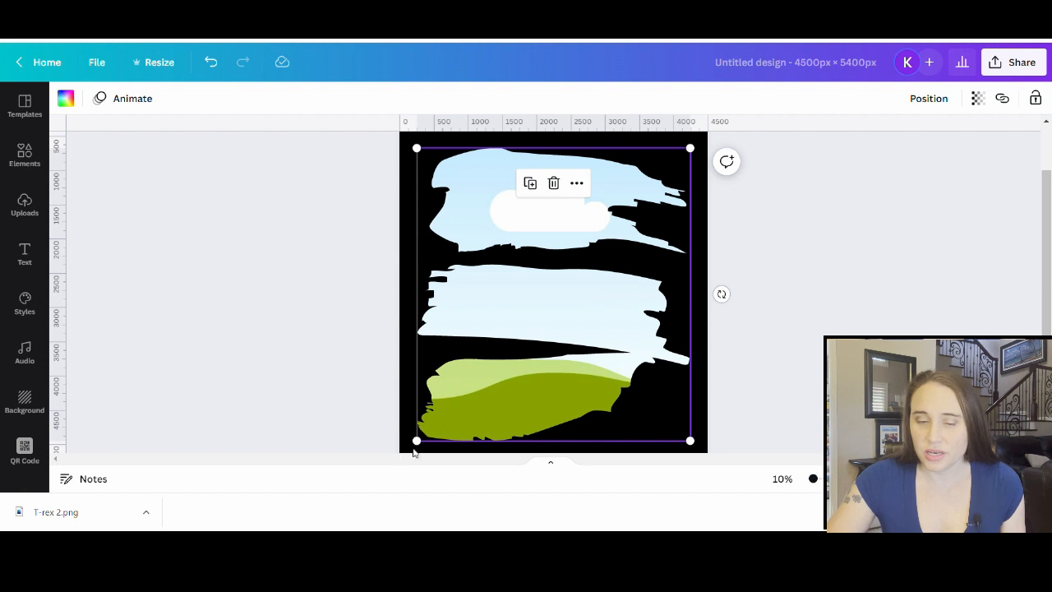
# Enlarge the brush-stroke frame to about 4300 px wide, center it horizontally on the page and adjust its vertical position.
pyautogui.moveTo(417, 442); pyautogui.dragTo(406, 461)
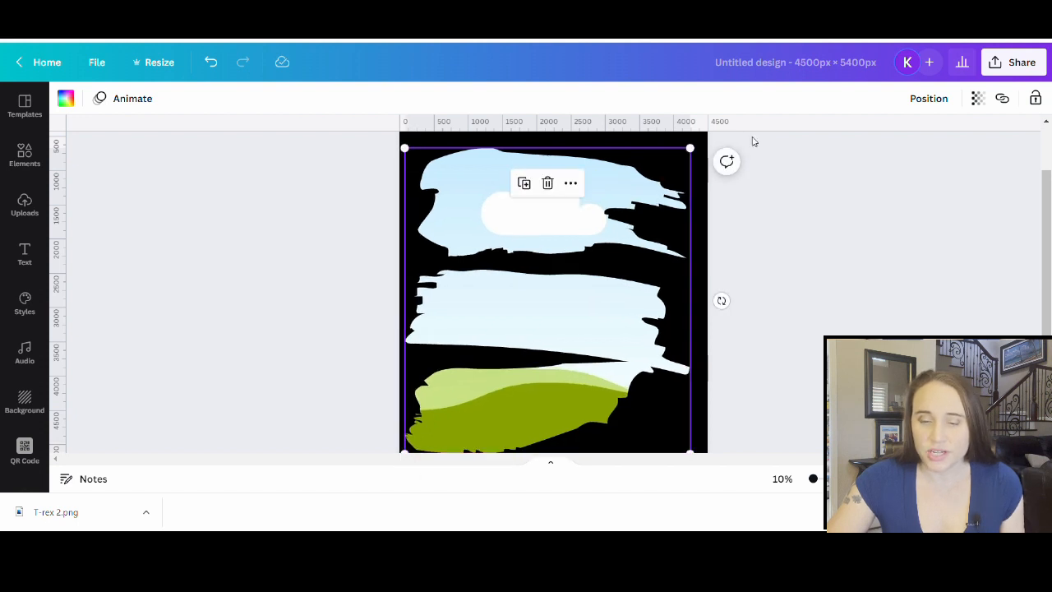
pyautogui.moveTo(696, 152); pyautogui.dragTo(716, 148)
pyautogui.moveTo(558, 362); pyautogui.dragTo(556, 357)
pyautogui.scroll(2, 555, 362)
pyautogui.scroll(-4, 561, 328)
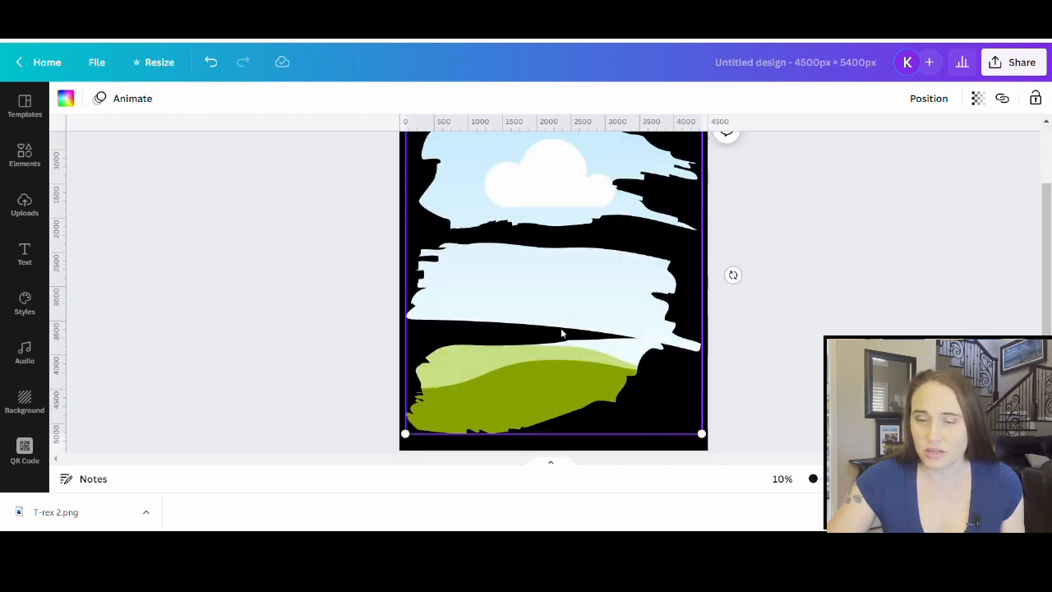
pyautogui.scroll(4, 568, 313)
pyautogui.moveTo(573, 364); pyautogui.dragTo(571, 348)
pyautogui.scroll(-4, 572, 348)
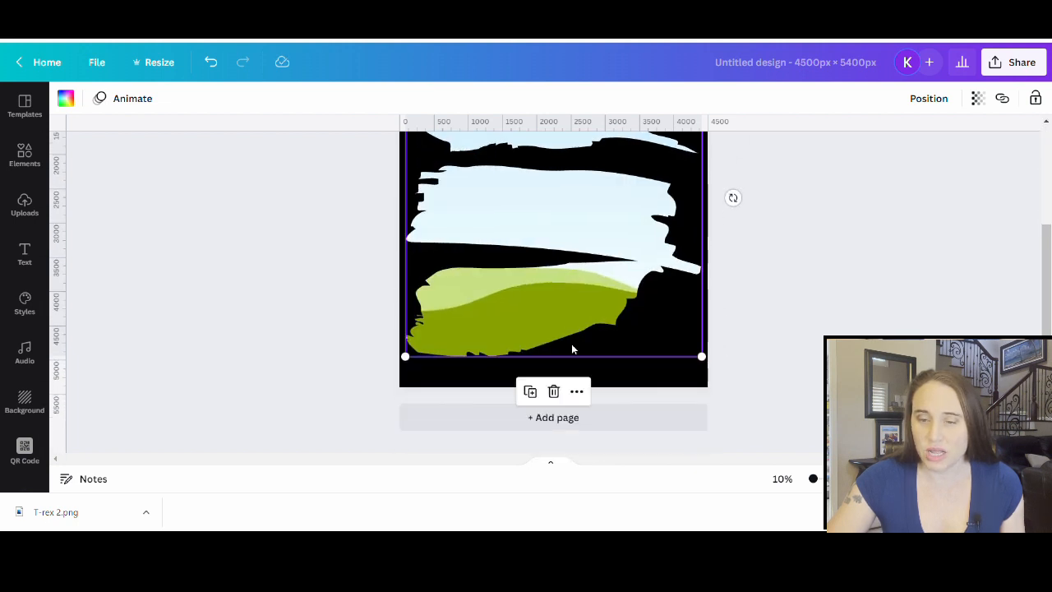
pyautogui.scroll(4, 583, 338)
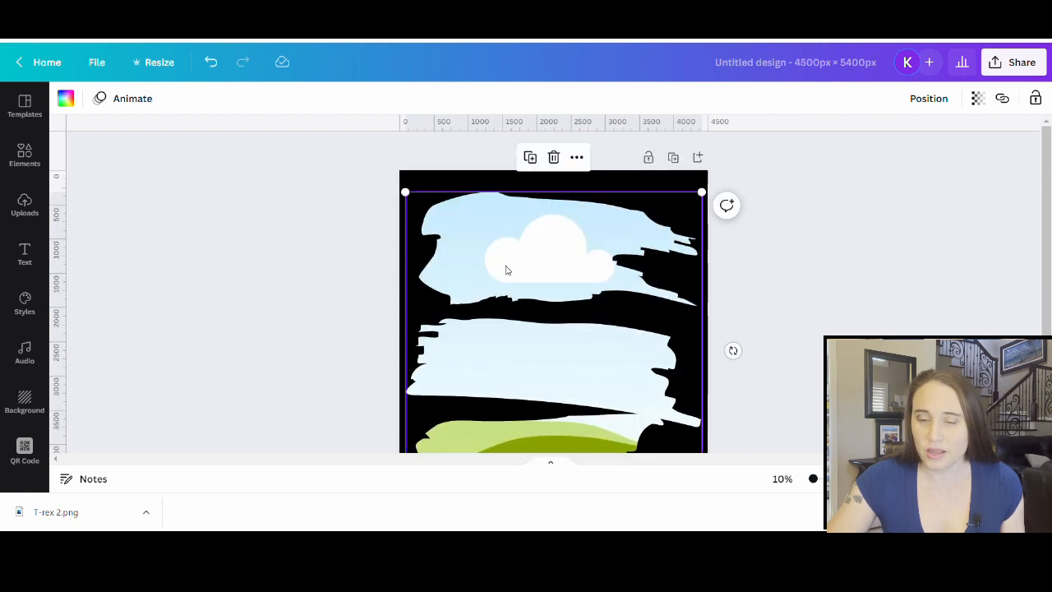
pyautogui.click(855, 294)
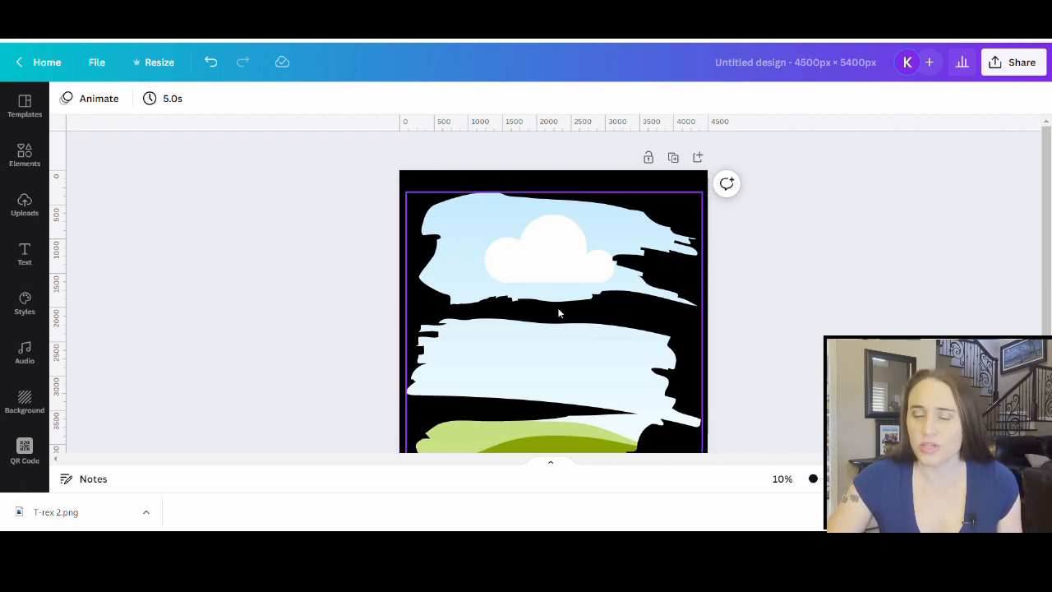
# Search the frames collection for "green texture".
pyautogui.click(30, 165)
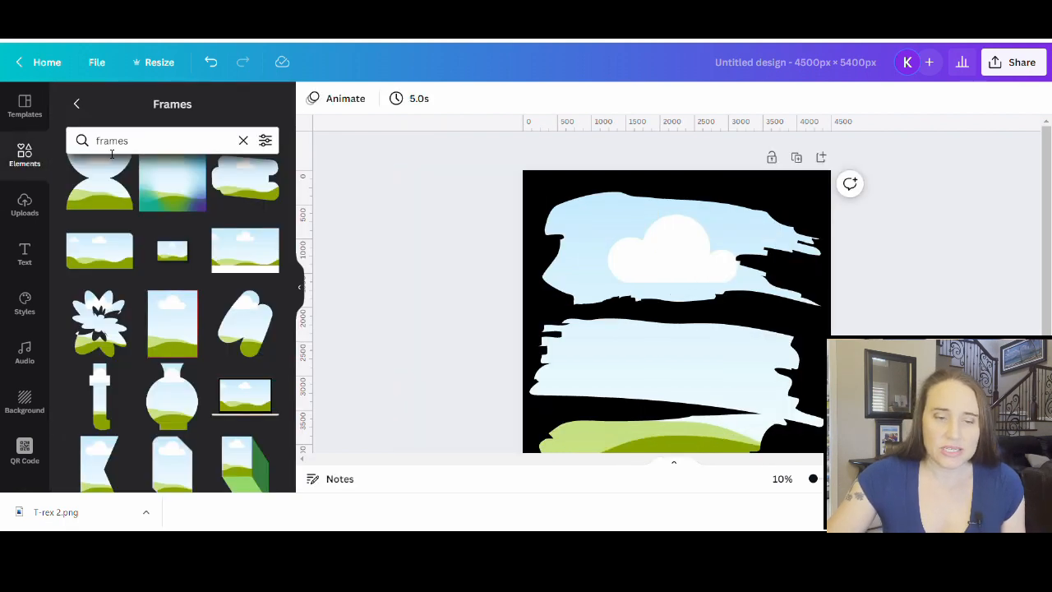
pyautogui.click(243, 141)
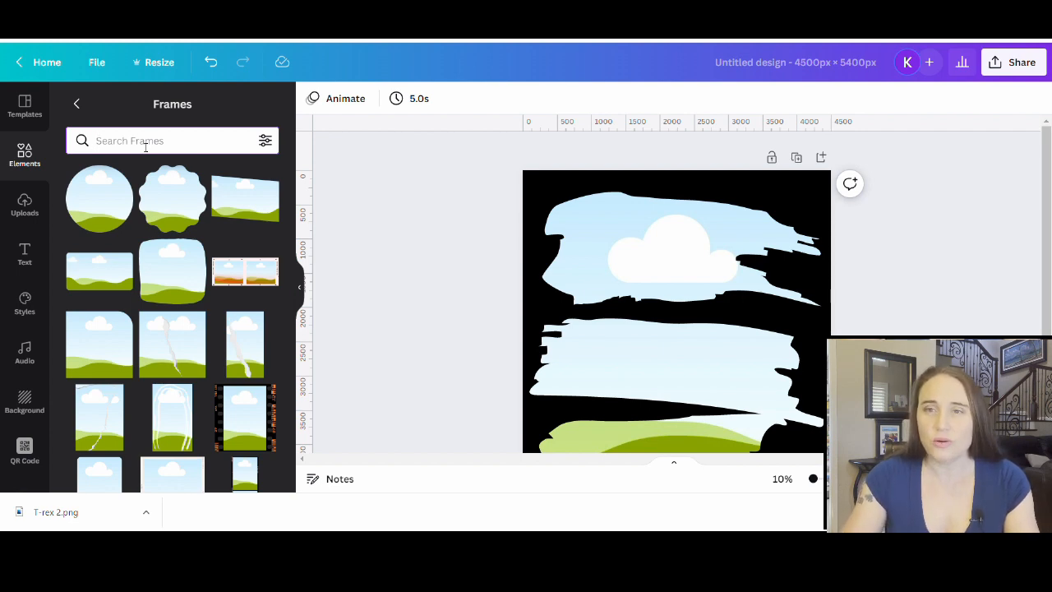
pyautogui.write('gr')
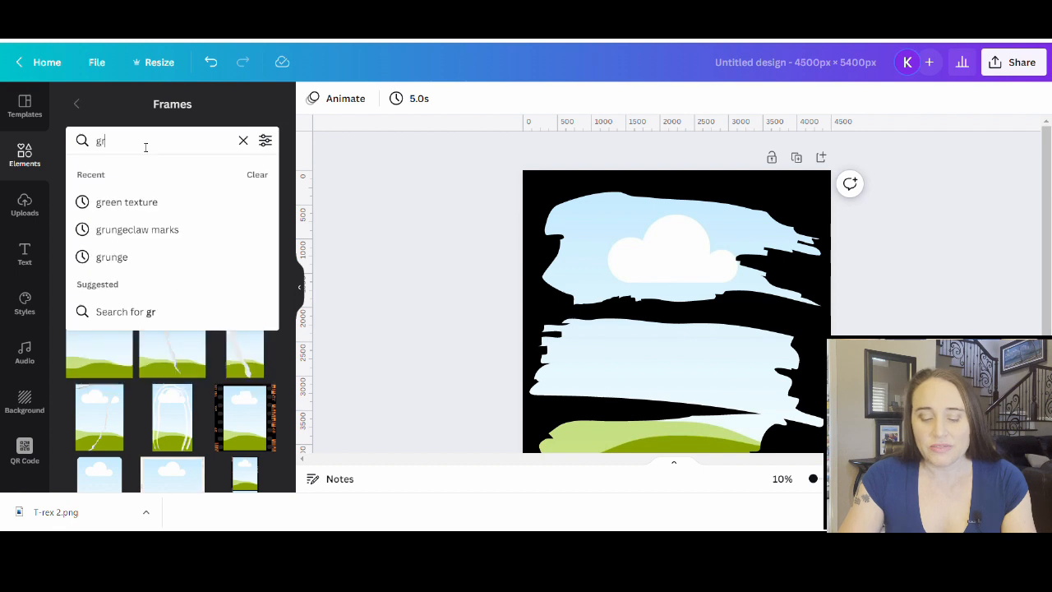
pyautogui.write('een texu')
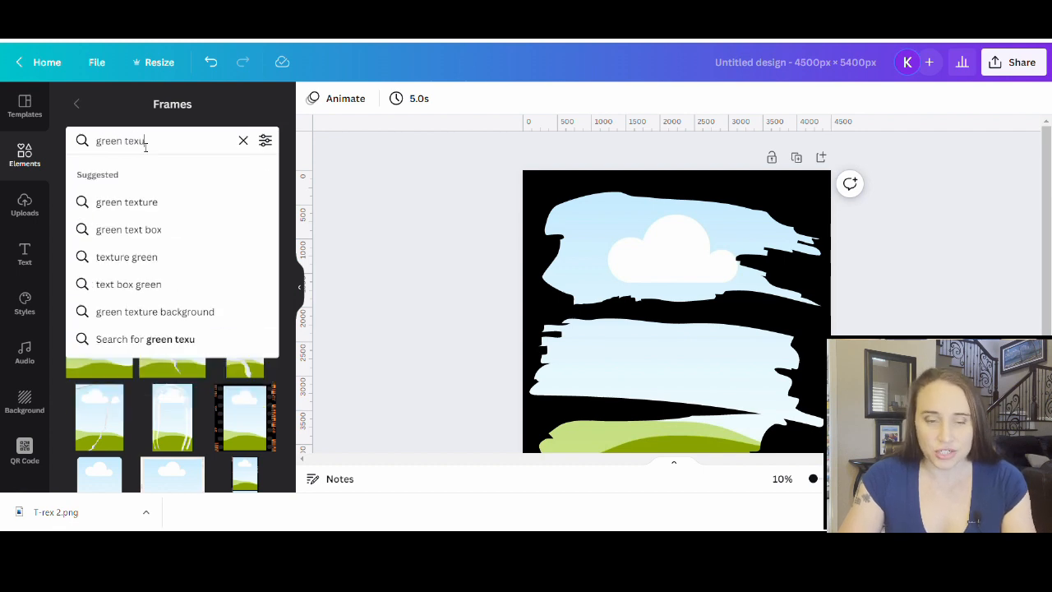
pyautogui.press('BackSpace')
pyautogui.write('ture')
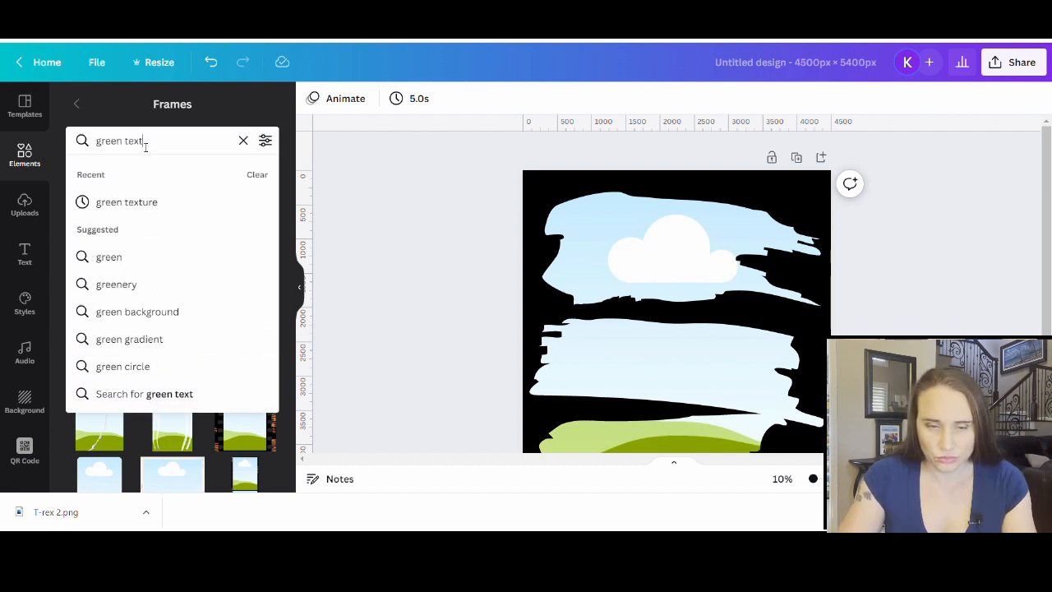
pyautogui.press('Return')
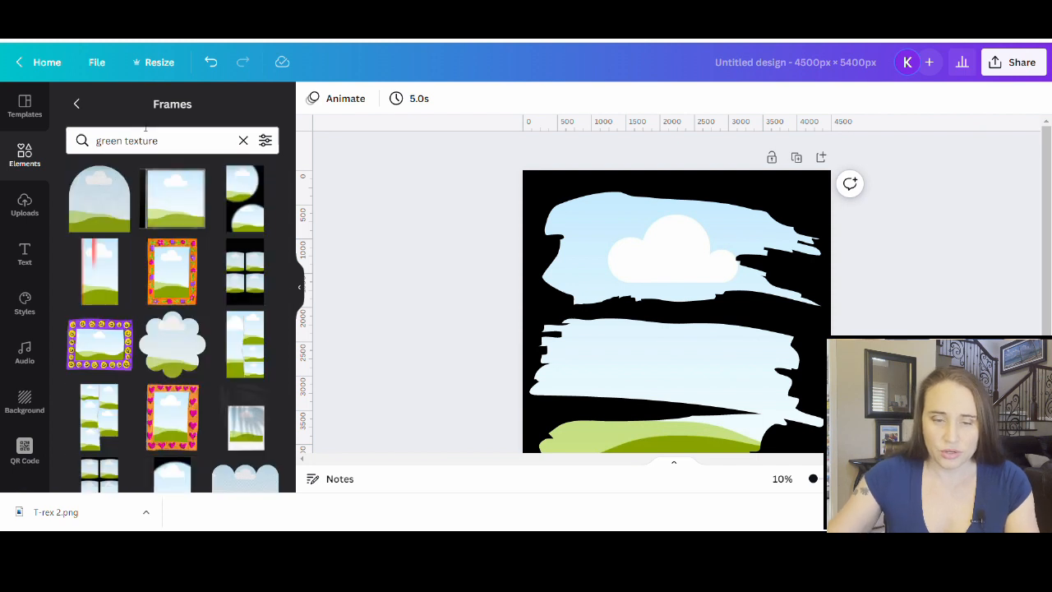
# Leave the frames collection and search all elements for "green texture".
pyautogui.click(76, 103)
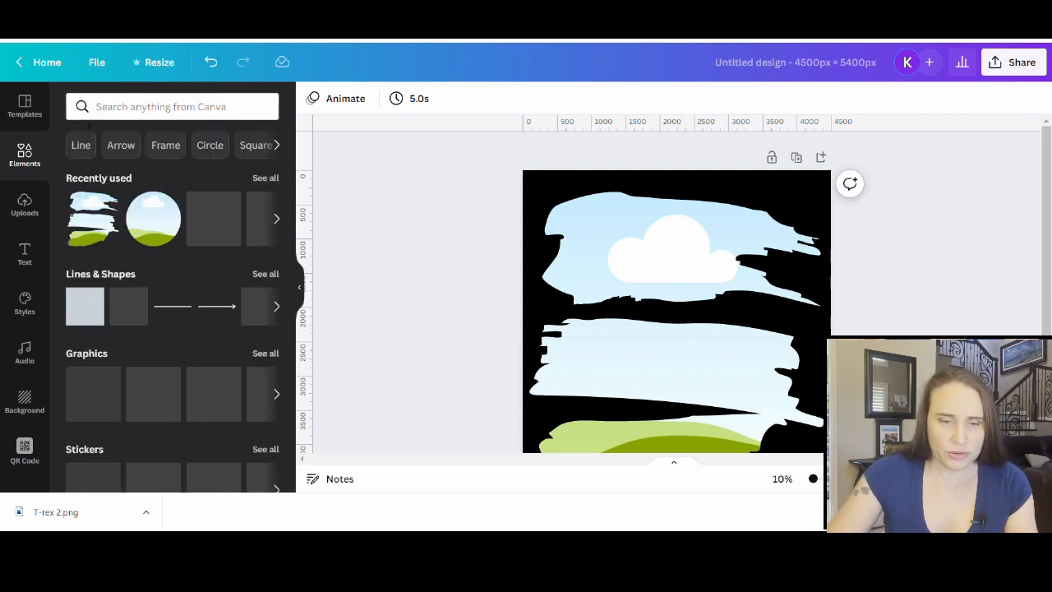
pyautogui.click(168, 104)
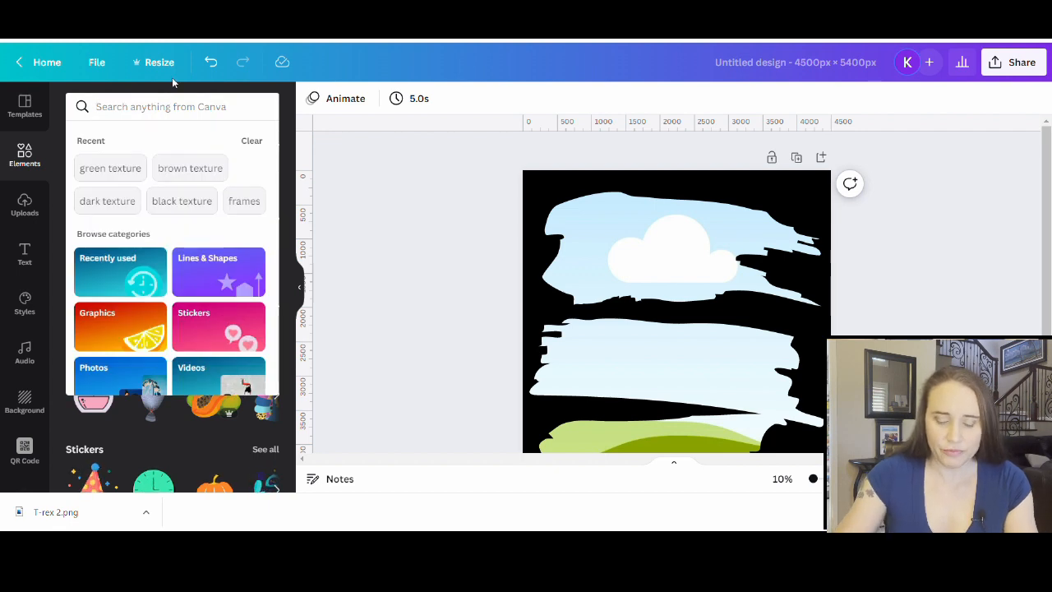
pyautogui.write('green texture')
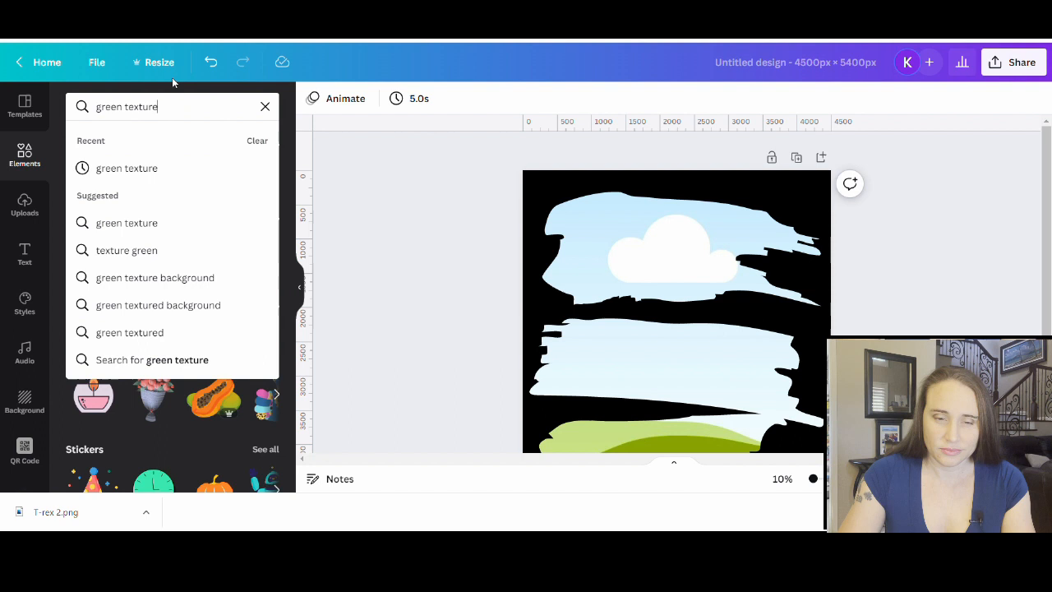
pyautogui.press('Return')
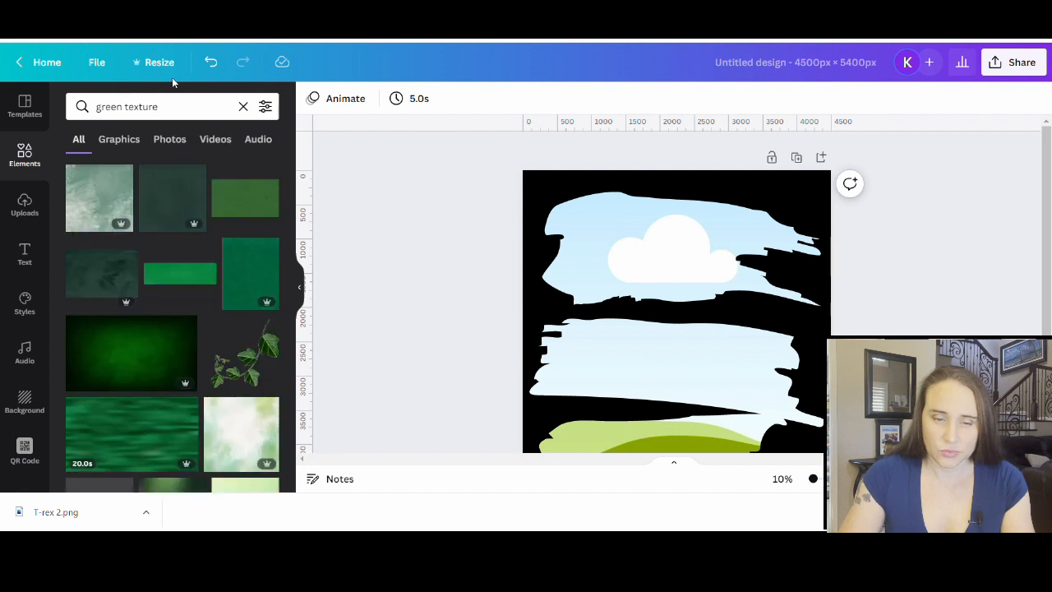
# Find the bright green grunge texture in the results and fill the brush-stroke frame with it.
pyautogui.scroll(-6, 129, 230)
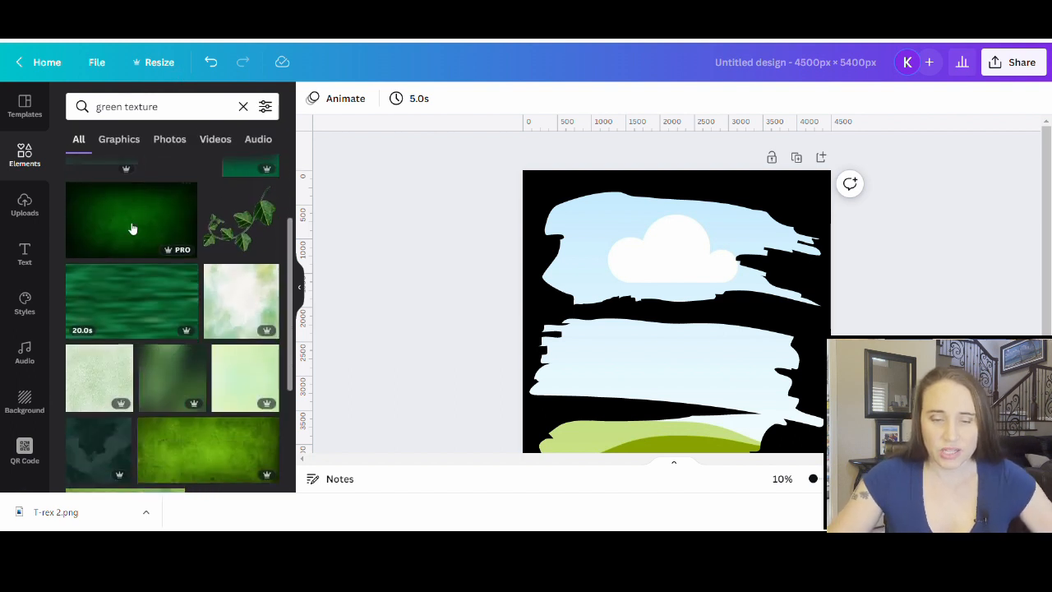
pyautogui.scroll(-3, 212, 247)
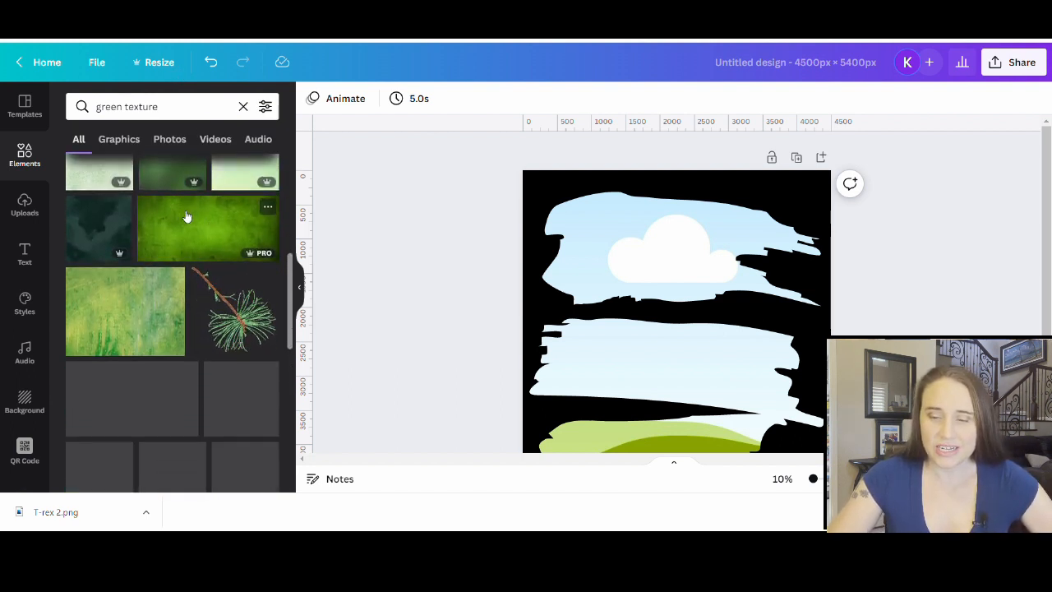
pyautogui.scroll(-4, 212, 329)
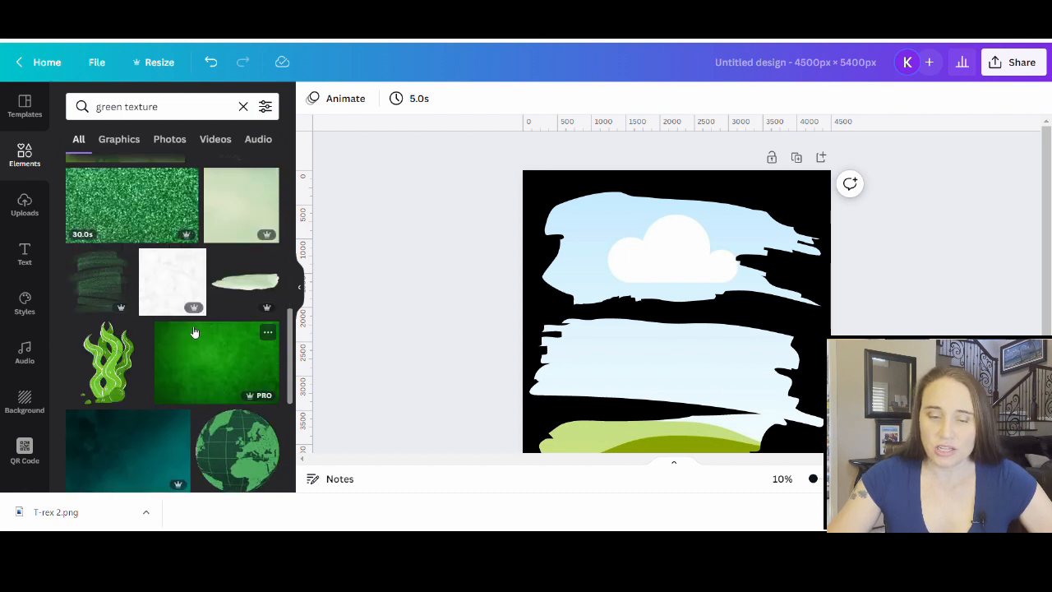
pyautogui.moveTo(195, 230); pyautogui.dragTo(647, 222)
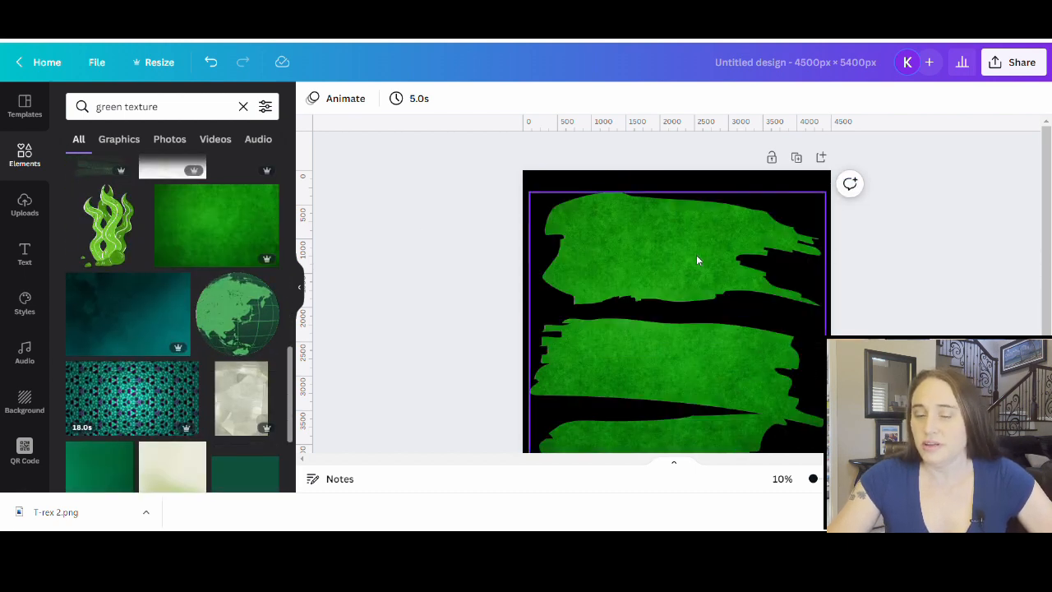
# Find the plain dark green texture further down the results and replace the bright green fill of the frame with it.
pyautogui.scroll(-4, 696, 255)
pyautogui.scroll(3, 682, 206)
pyautogui.scroll(1, 672, 268)
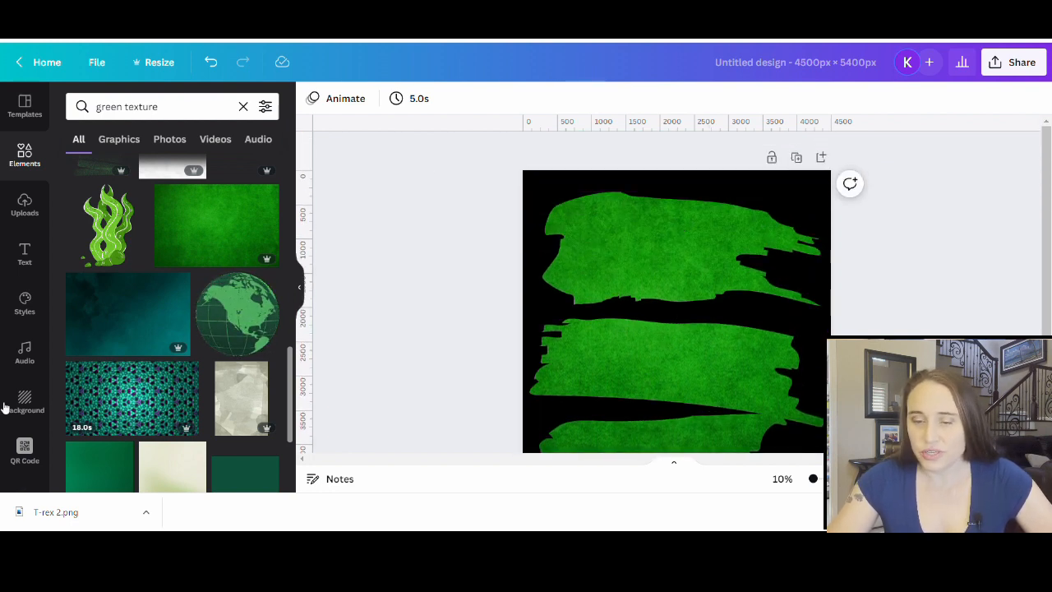
pyautogui.scroll(-3, 181, 263)
pyautogui.scroll(-8, 187, 257)
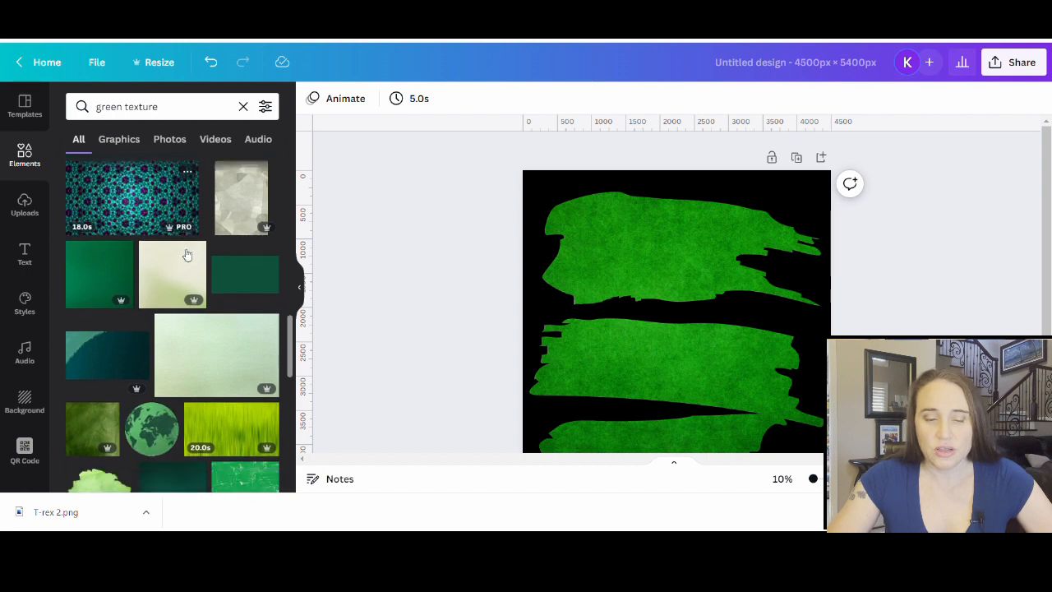
pyautogui.scroll(2, 177, 304)
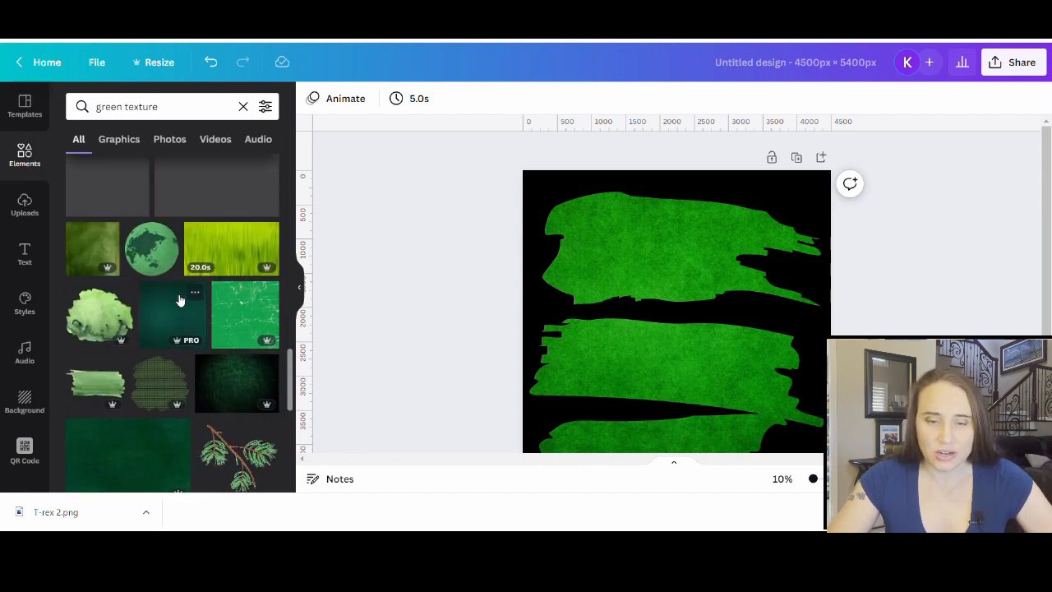
pyautogui.scroll(-3, 172, 353)
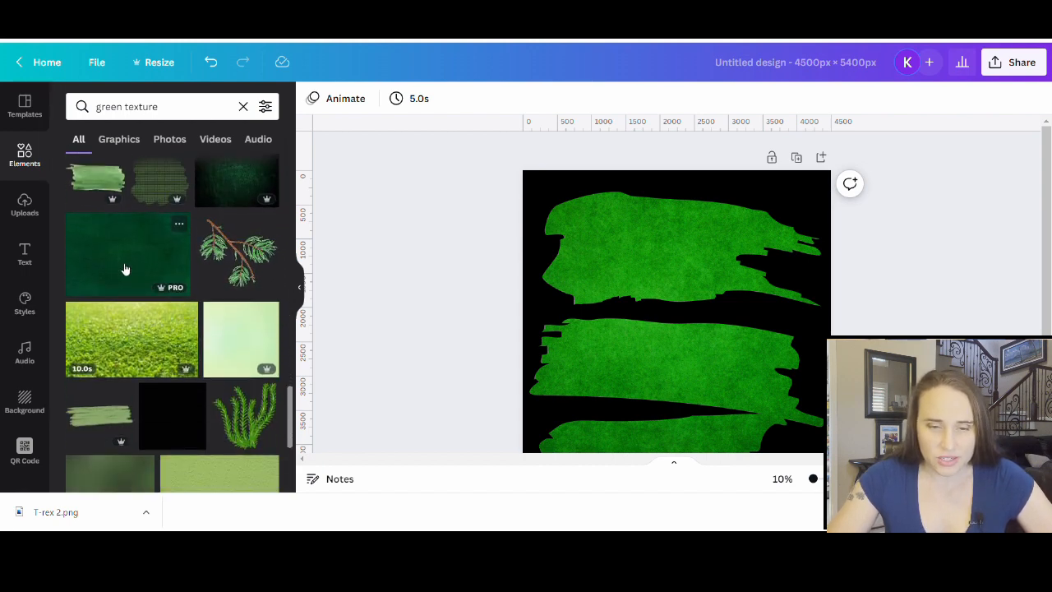
pyautogui.moveTo(124, 270); pyautogui.dragTo(724, 238)
pyautogui.scroll(-2, 765, 328)
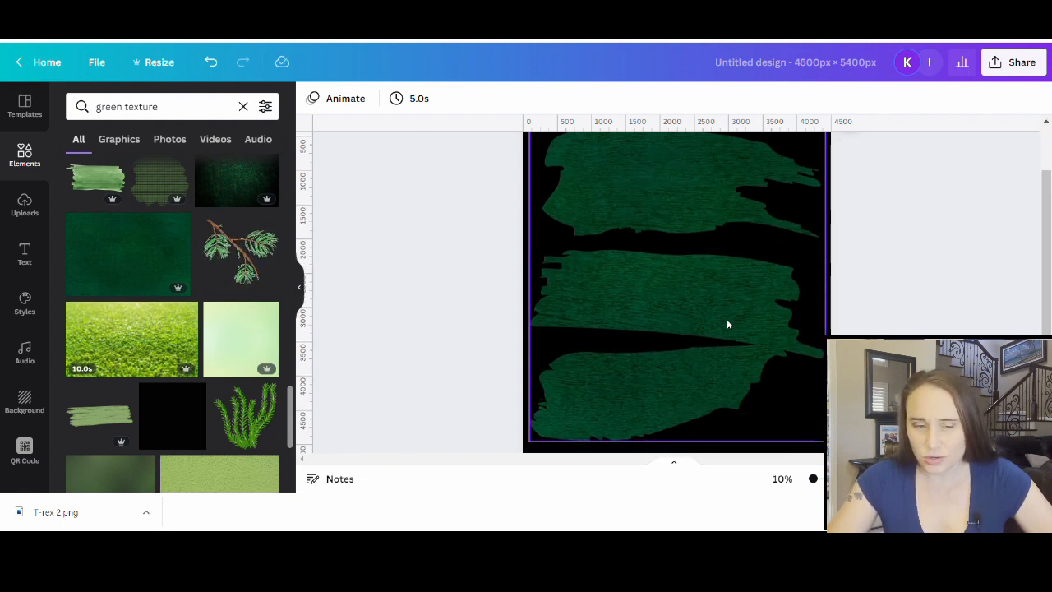
# Find the olive-green grunge texture with dark edges much further down the results and fill the brush-stroke frame with it.
pyautogui.scroll(-3, 172, 276)
pyautogui.scroll(-5, 172, 275)
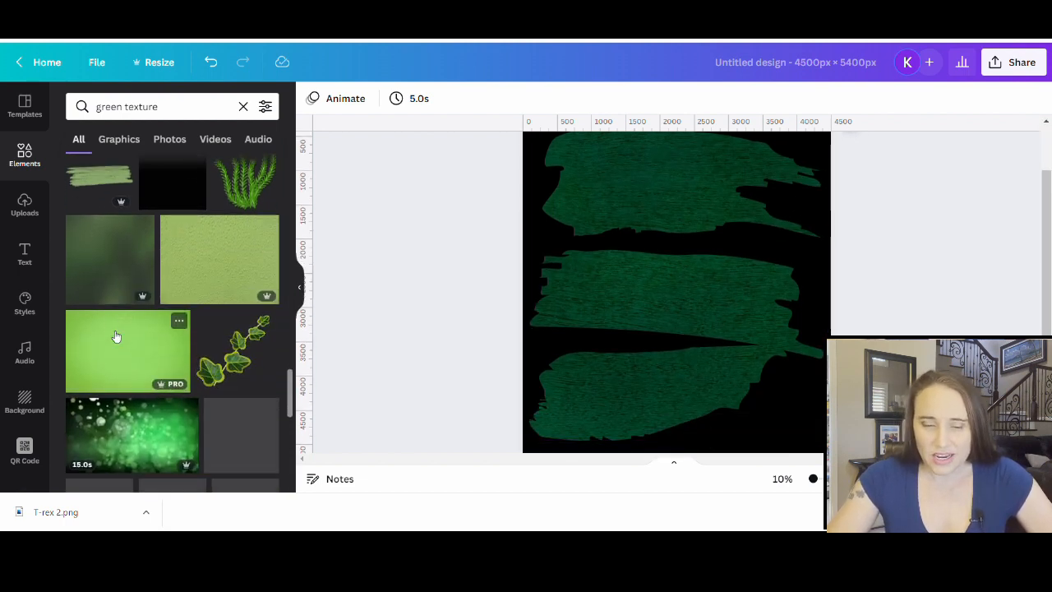
pyautogui.scroll(-5, 168, 333)
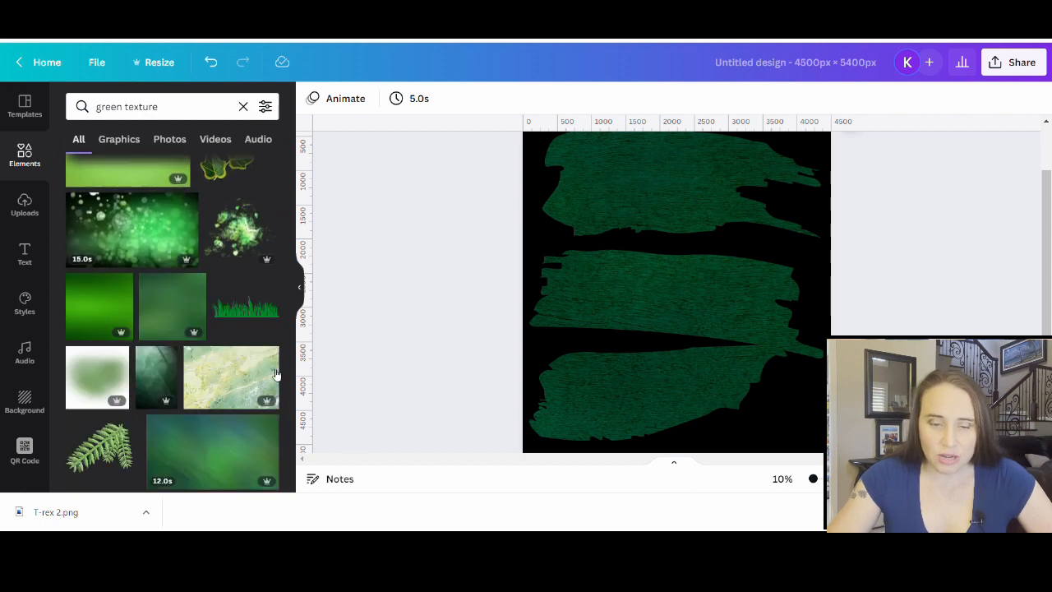
pyautogui.scroll(-3, 179, 390)
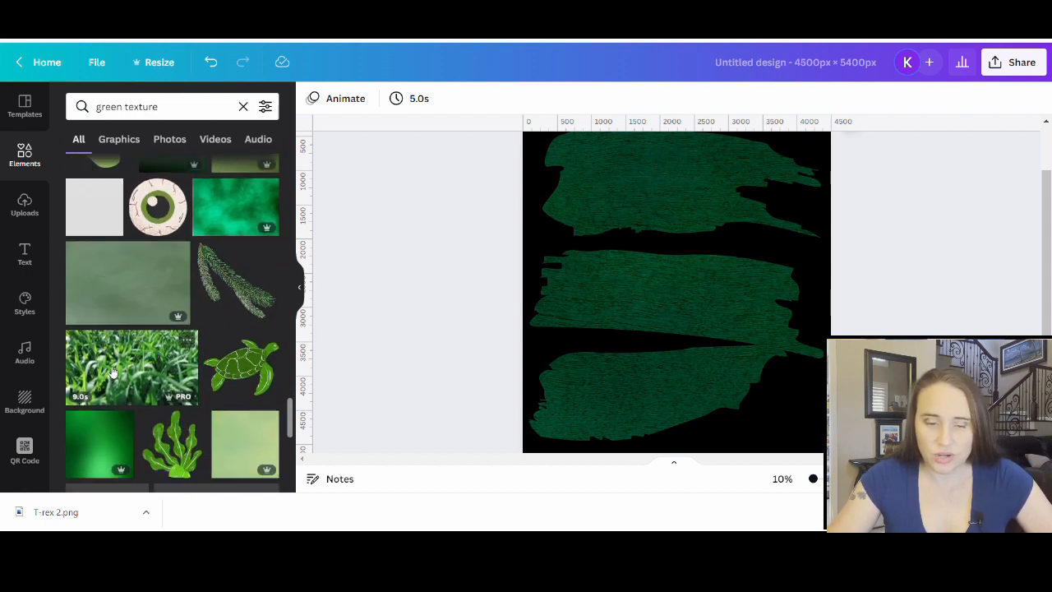
pyautogui.scroll(-5, 205, 355)
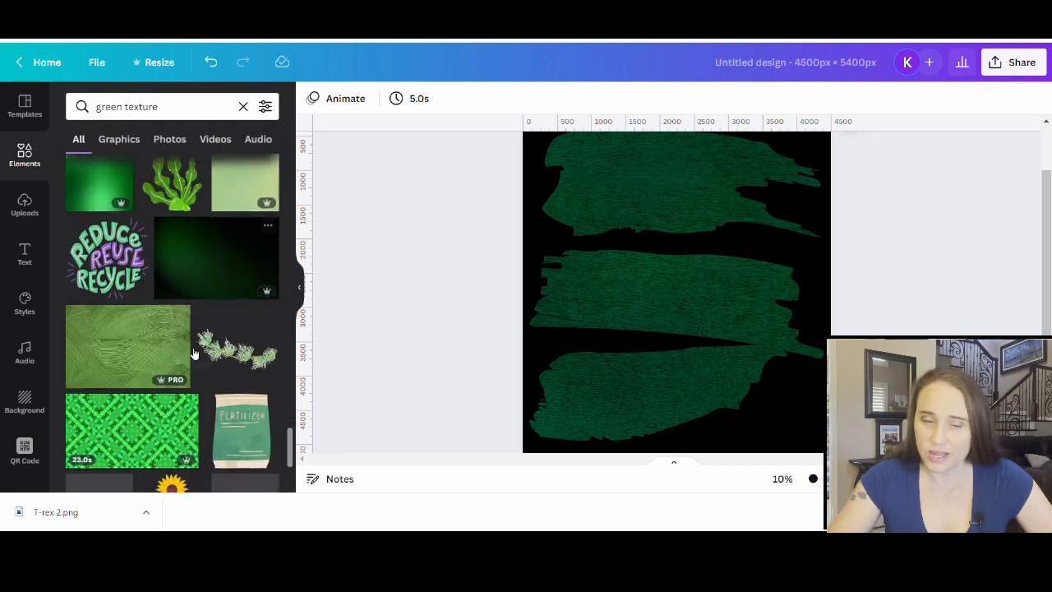
pyautogui.scroll(-6, 198, 354)
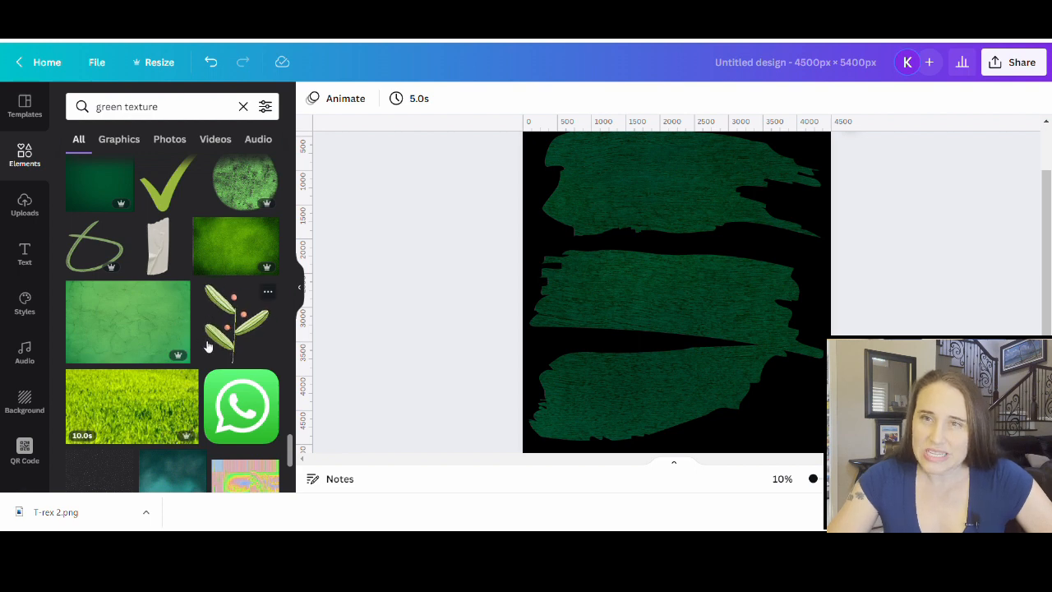
pyautogui.scroll(-3, 189, 325)
pyautogui.scroll(-5, 184, 329)
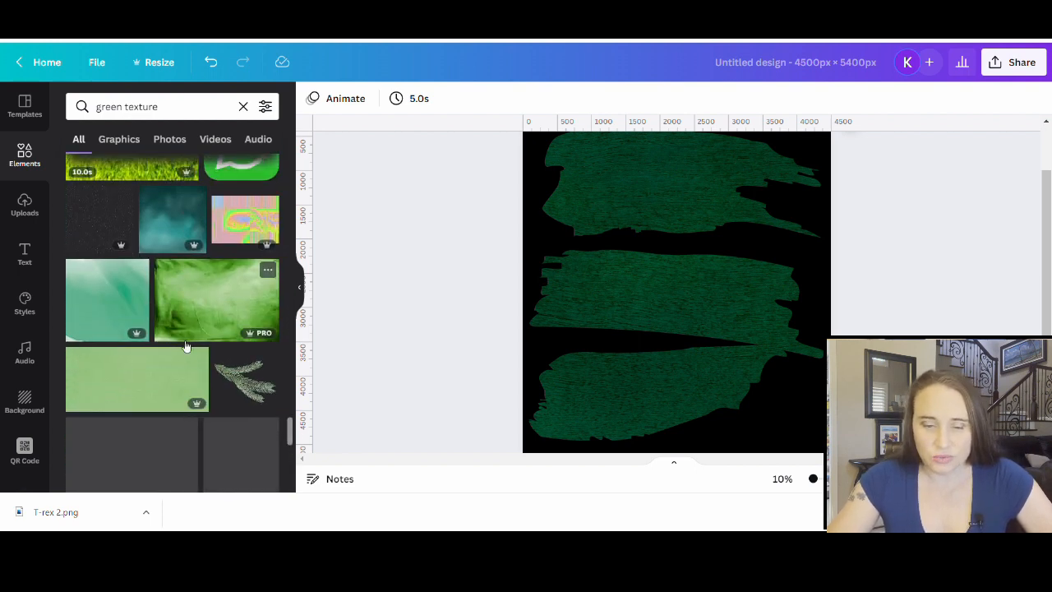
pyautogui.scroll(-5, 168, 325)
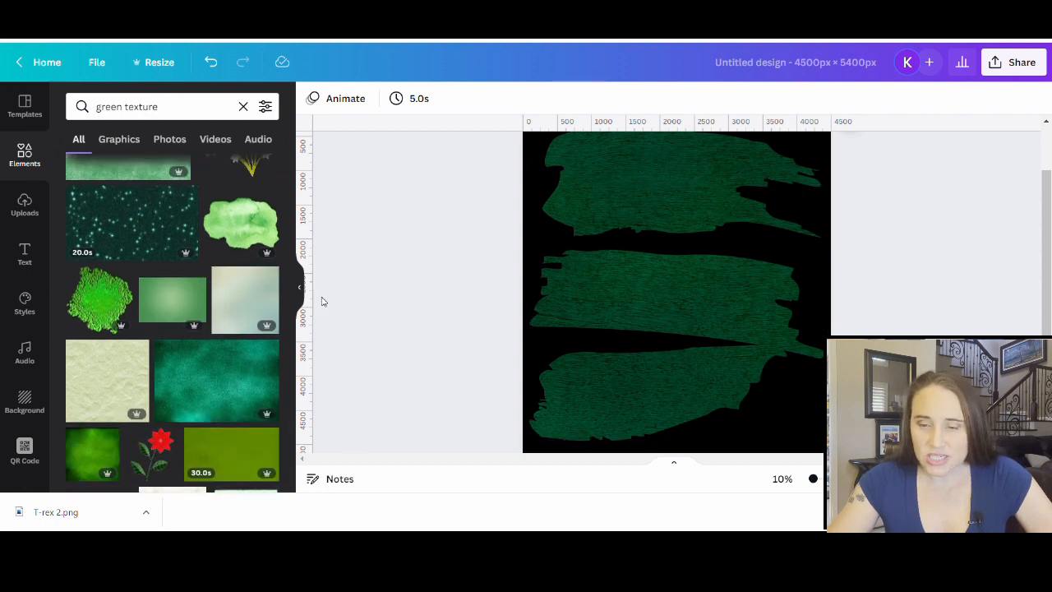
pyautogui.scroll(-3, 246, 247)
pyautogui.scroll(-10, 253, 244)
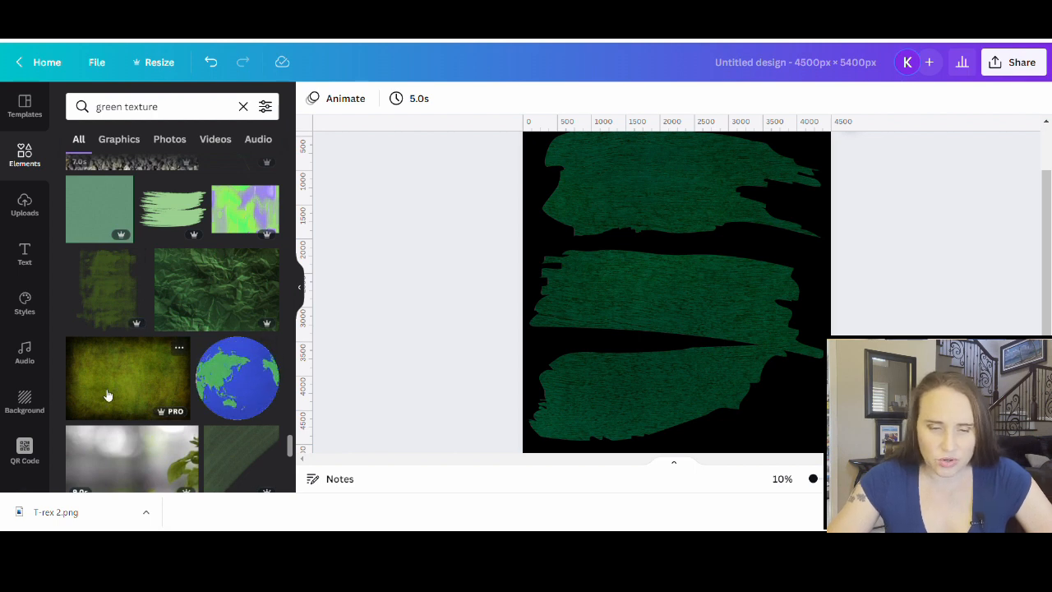
pyautogui.moveTo(108, 395)
pyautogui.mouseDown()
pyautogui.moveTo(781, 212)
pyautogui.moveTo(632, 282)
pyautogui.mouseUp()
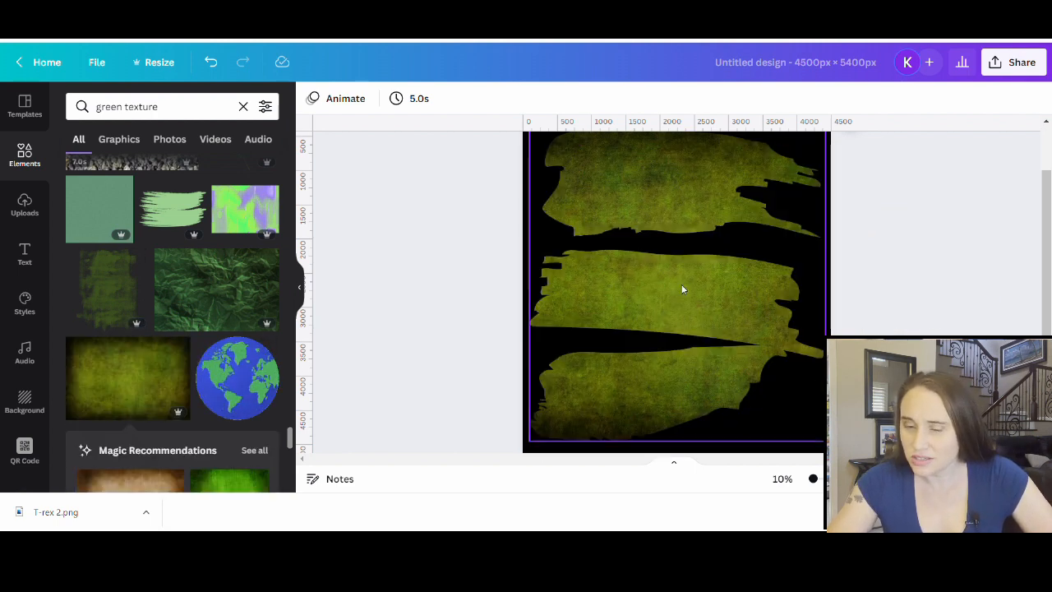
# Reposition the olive-green texture inside the brush-stroke frame and check how it fills all three strokes.
pyautogui.doubleClick(661, 294)
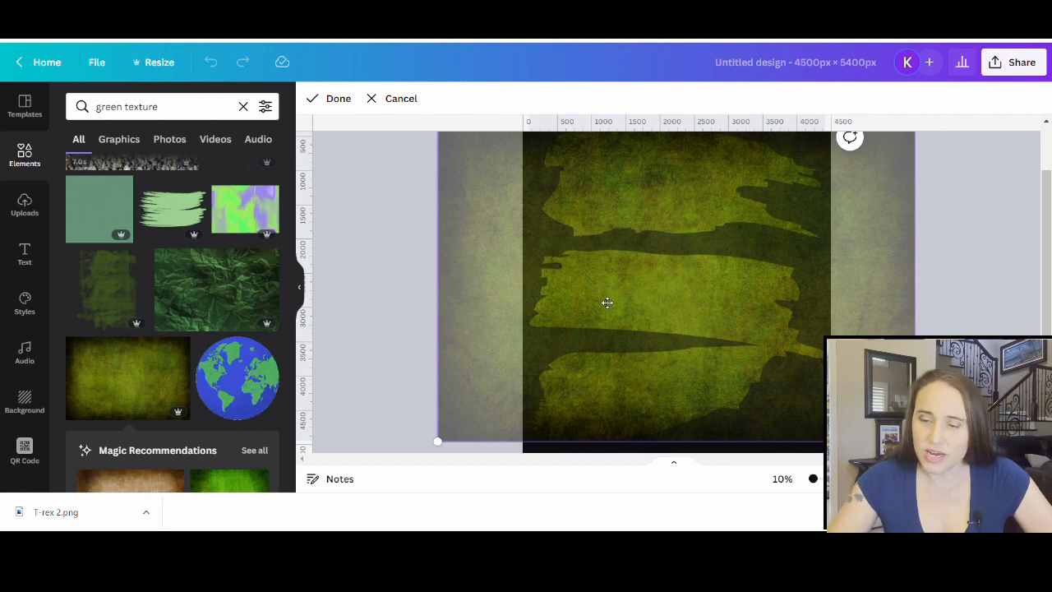
pyautogui.moveTo(601, 301); pyautogui.dragTo(634, 324)
pyautogui.click(446, 301)
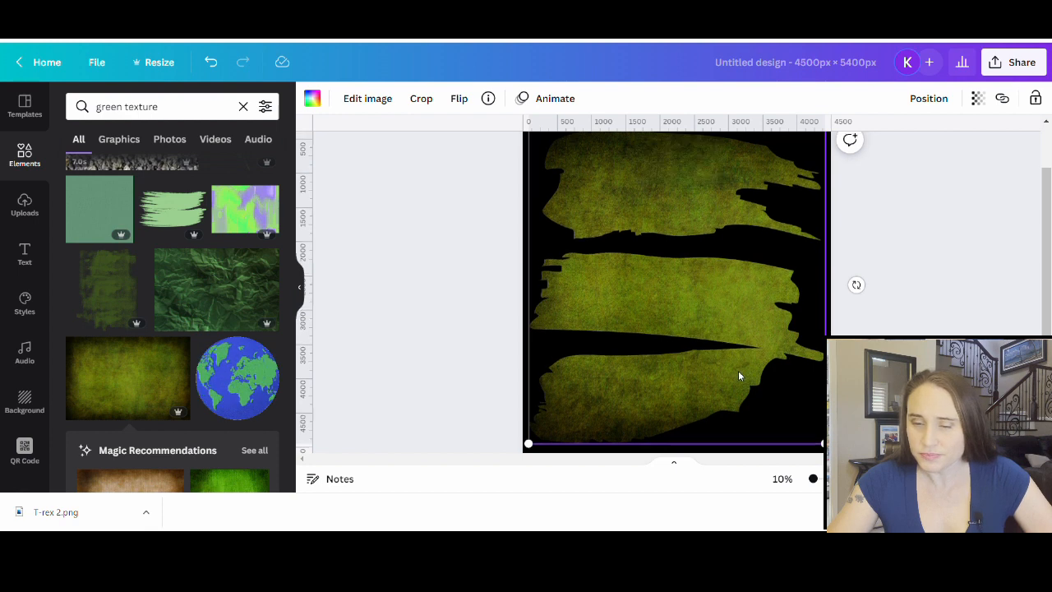
pyautogui.scroll(2, 737, 329)
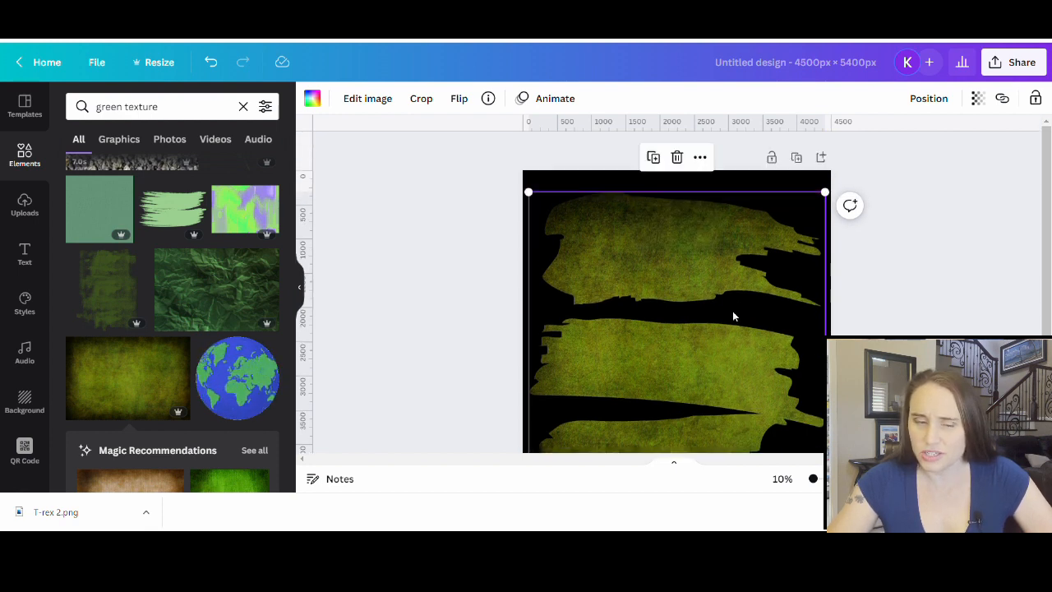
pyautogui.scroll(-3, 746, 305)
pyautogui.scroll(3, 696, 425)
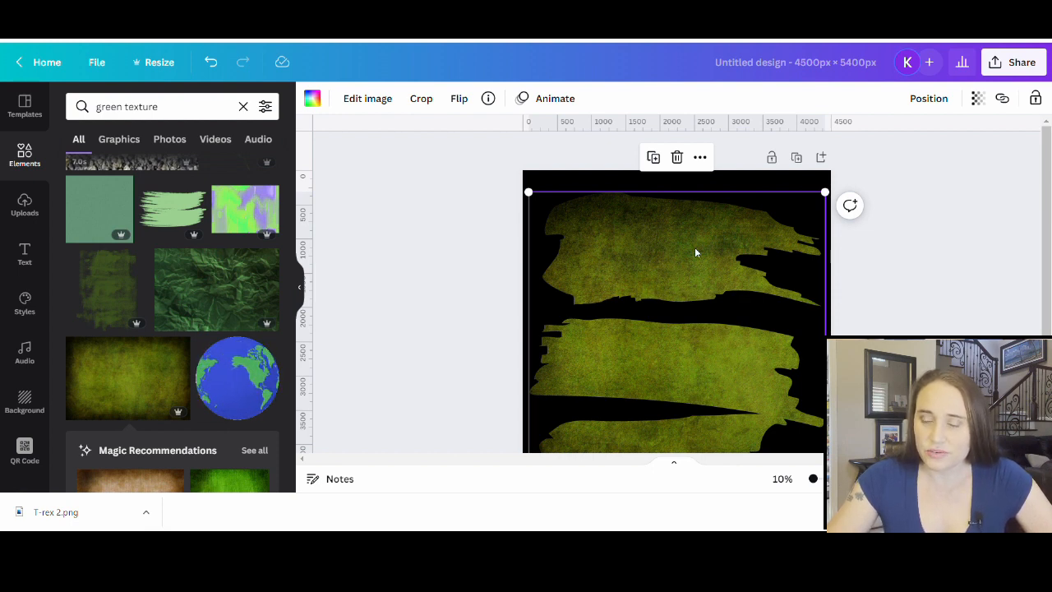
# Set the olive-green texture's saturation to -5 and its brightness to -8.
pyautogui.click(369, 101)
pyautogui.scroll(-2, 148, 379)
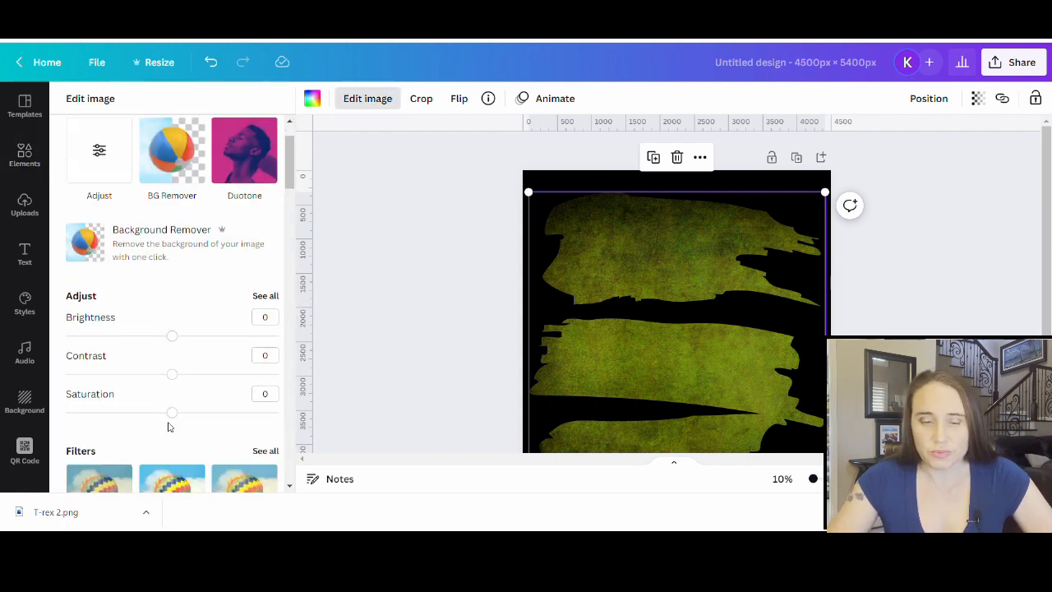
pyautogui.moveTo(171, 413)
pyautogui.mouseDown()
pyautogui.moveTo(99, 415)
pyautogui.moveTo(158, 427)
pyautogui.moveTo(272, 418)
pyautogui.moveTo(154, 414)
pyautogui.moveTo(169, 415)
pyautogui.mouseUp()
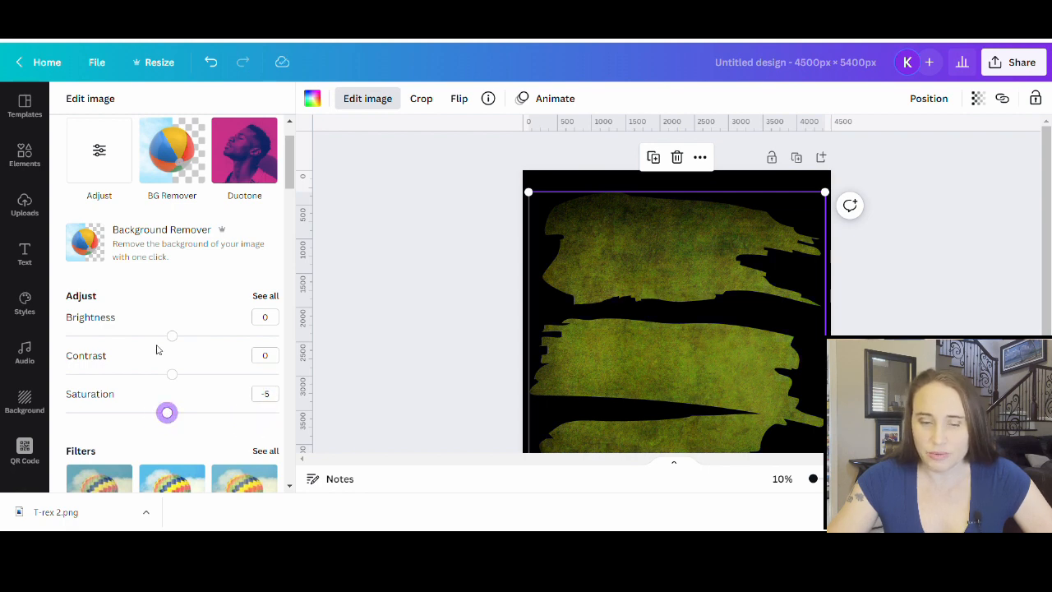
pyautogui.moveTo(181, 344)
pyautogui.mouseDown()
pyautogui.moveTo(167, 344)
pyautogui.moveTo(212, 344)
pyautogui.moveTo(167, 344)
pyautogui.mouseUp()
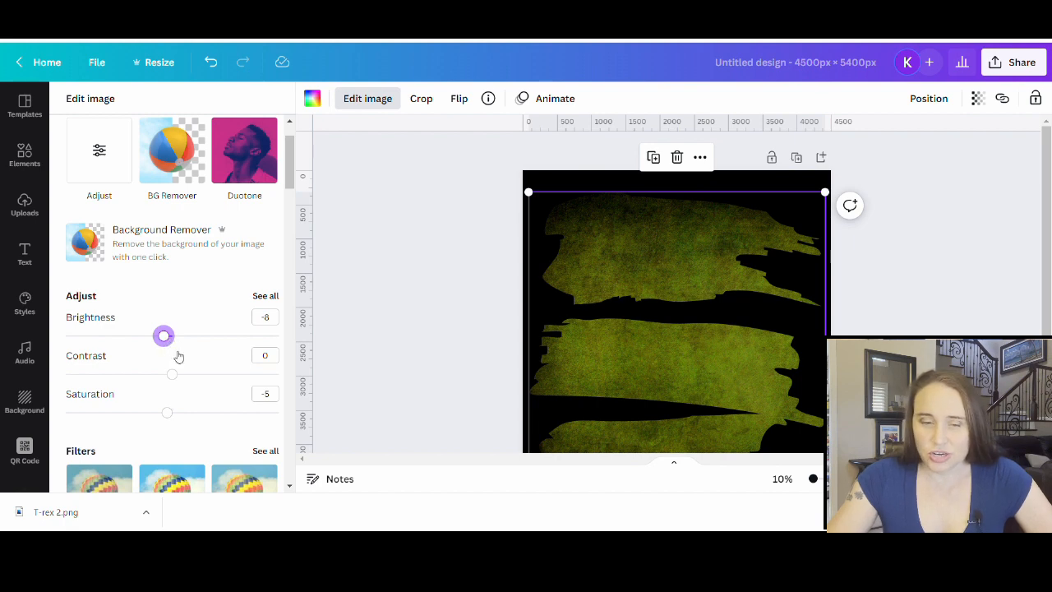
# Set the olive-green texture's contrast to 6 and finish the image adjustments.
pyautogui.moveTo(171, 375); pyautogui.dragTo(202, 384)
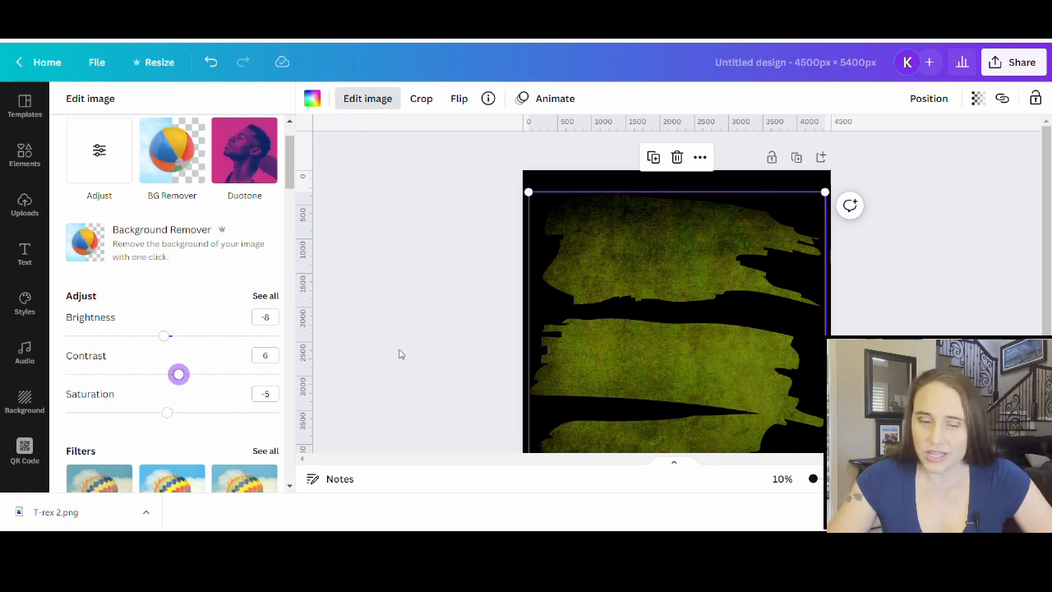
pyautogui.press('Escape')
pyautogui.click(1013, 251)
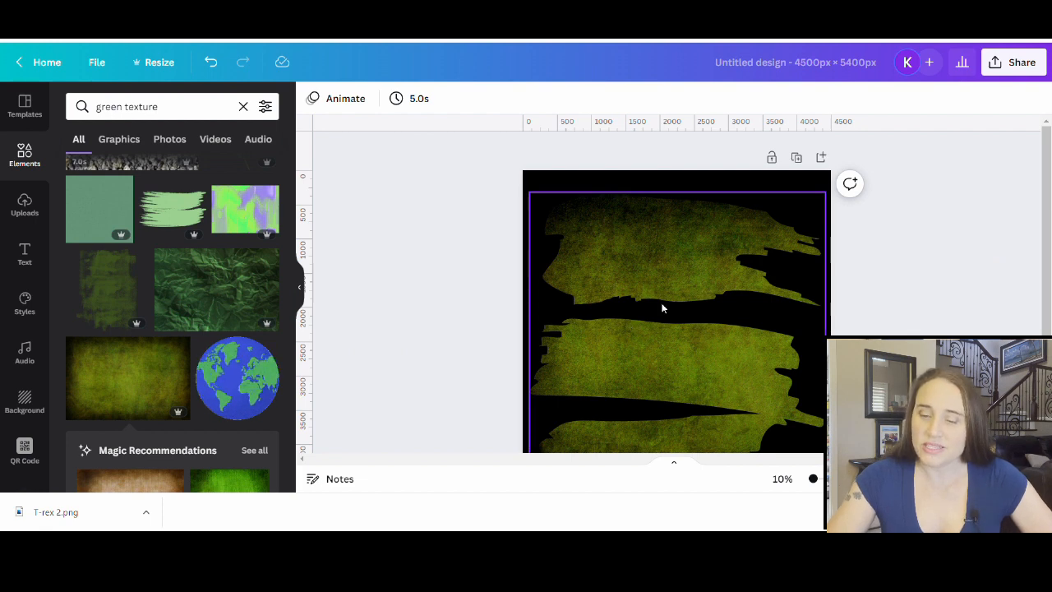
# Lock only the position of the texture-filled brush-stroke frame, leaving its content replaceable.
pyautogui.click(655, 266)
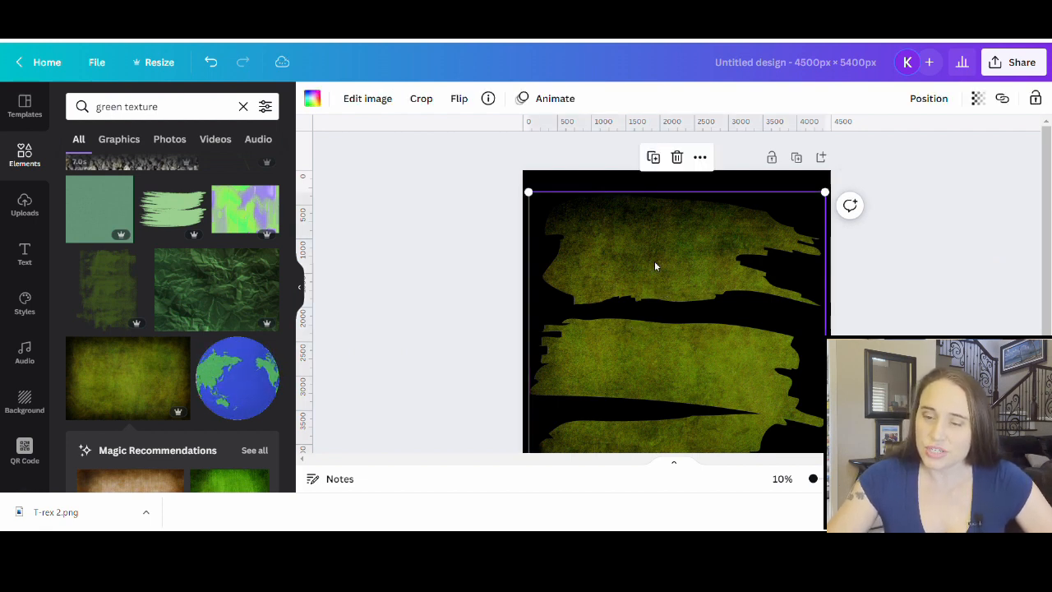
pyautogui.click(1037, 99)
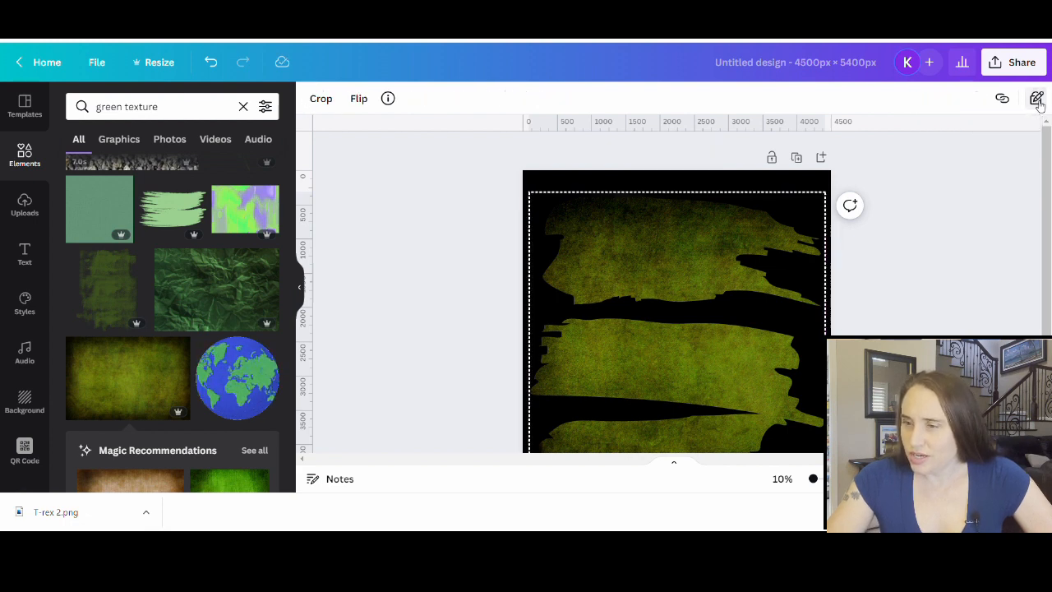
pyautogui.click(1011, 187)
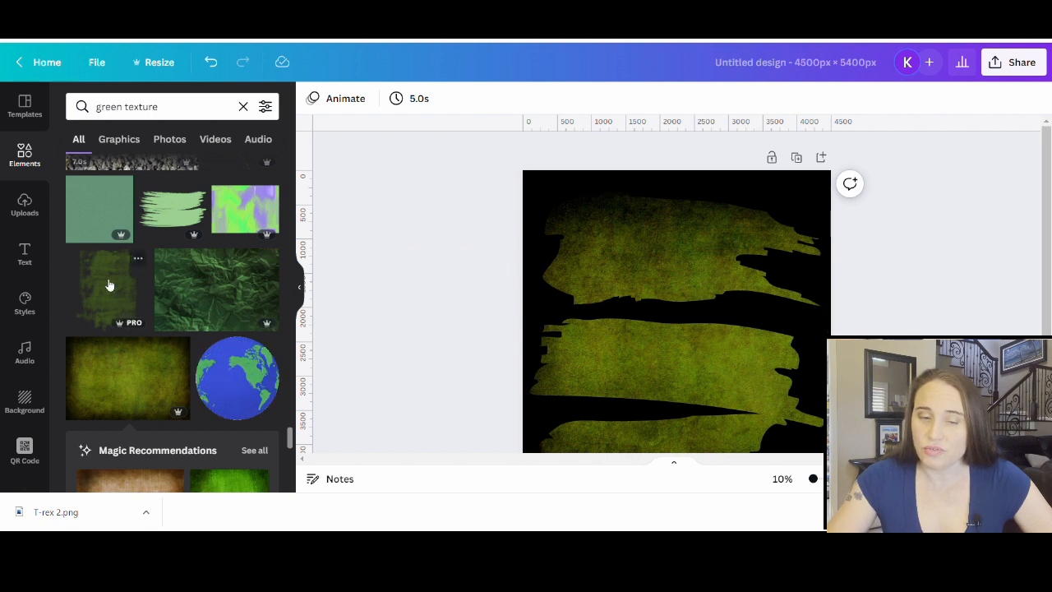
# Try filling the position-locked frame with the dark green brushed texture, and undo the replacement.
pyautogui.moveTo(92, 302); pyautogui.dragTo(633, 304)
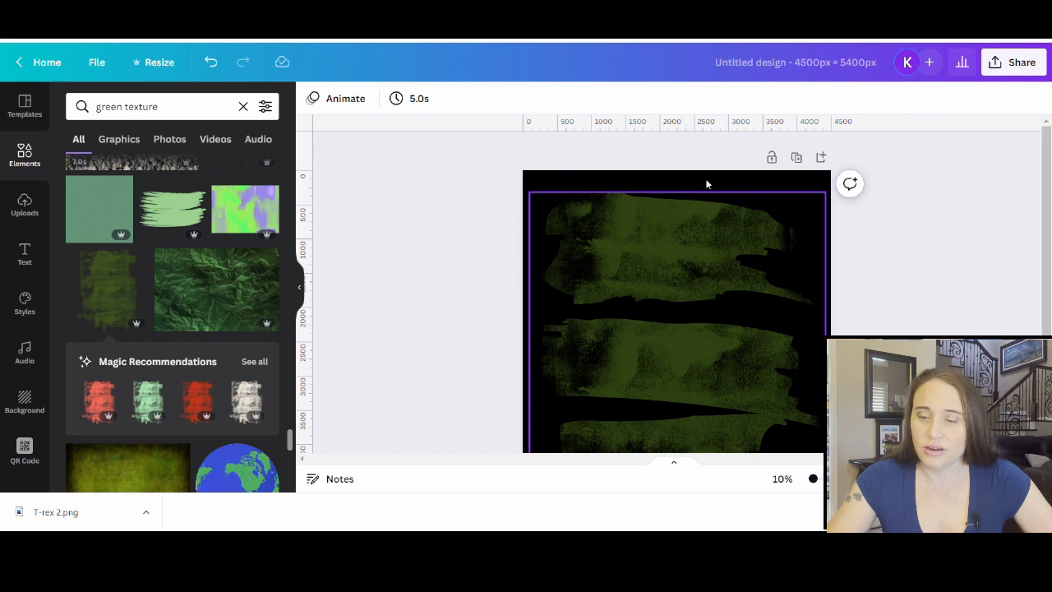
pyautogui.click(212, 63)
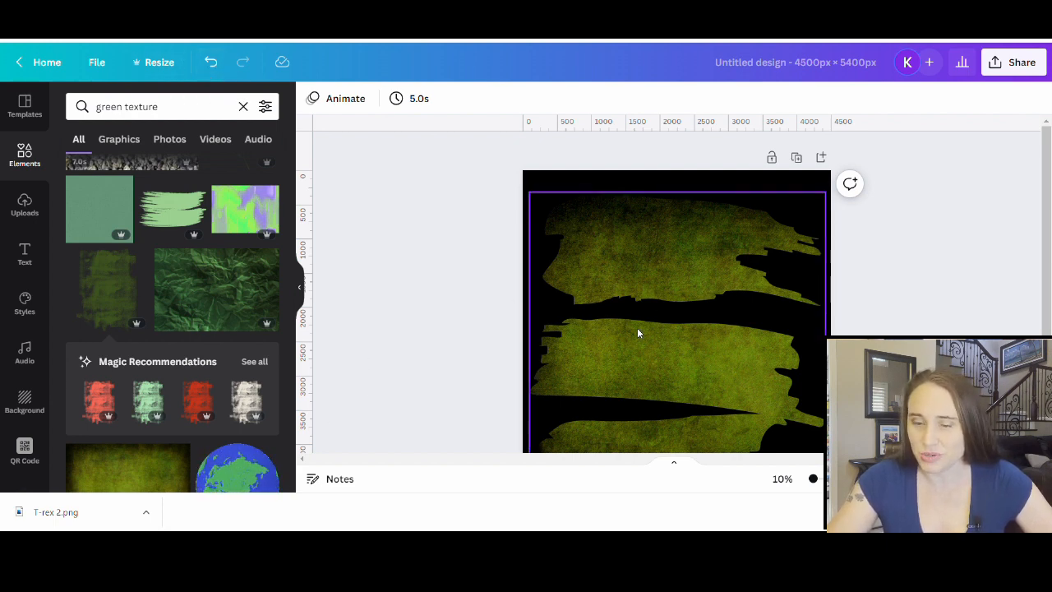
# Fully lock the brush-stroke frame so that neither its position nor its texture fill can be changed.
pyautogui.click(667, 349)
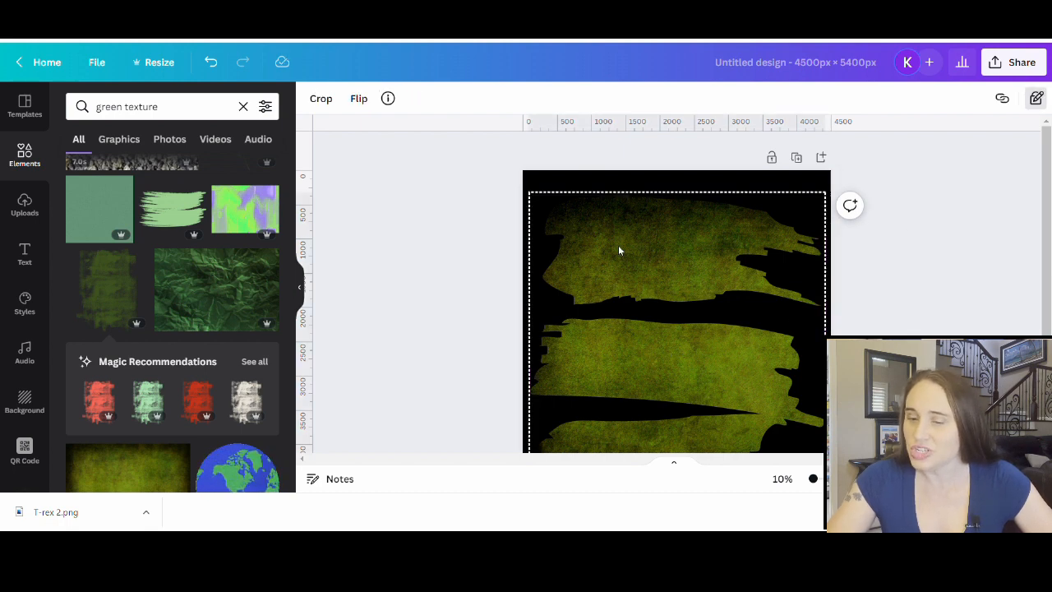
pyautogui.click(1038, 100)
pyautogui.scroll(-3, 855, 329)
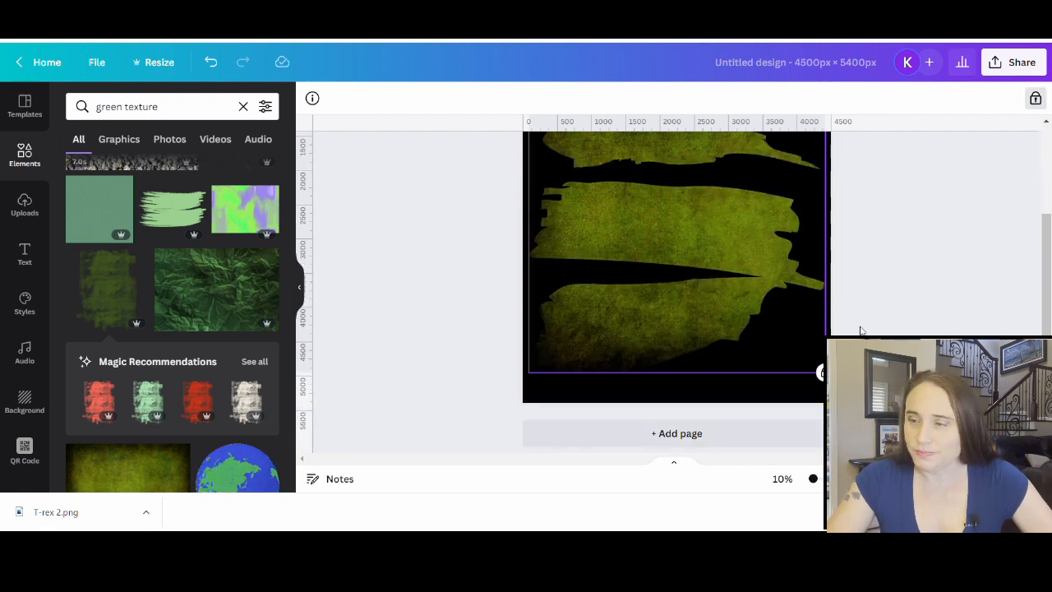
pyautogui.click(645, 201)
pyautogui.scroll(3, 727, 223)
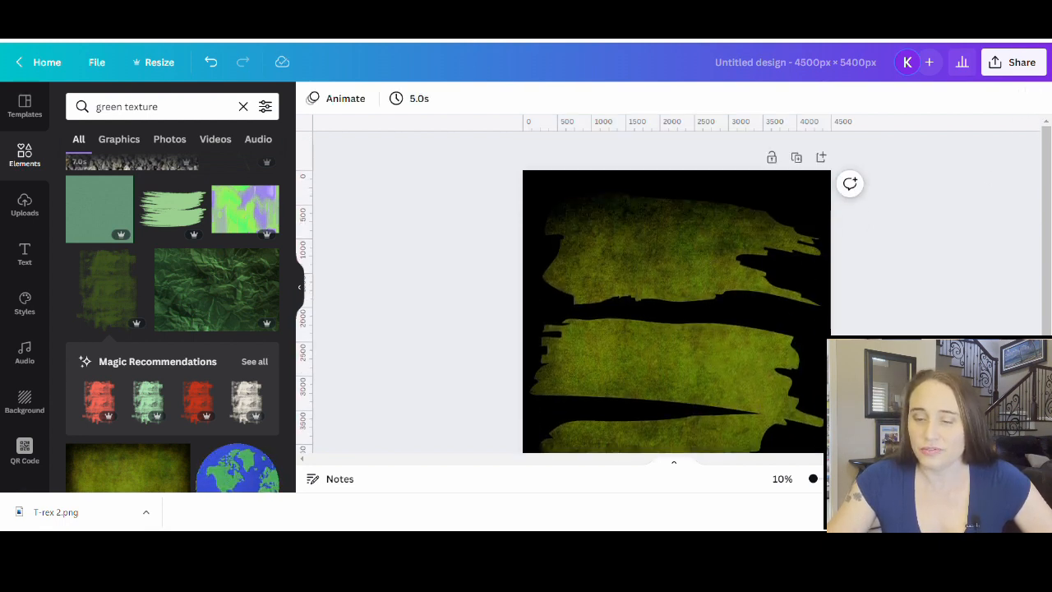
pyautogui.scroll(-3, 412, 402)
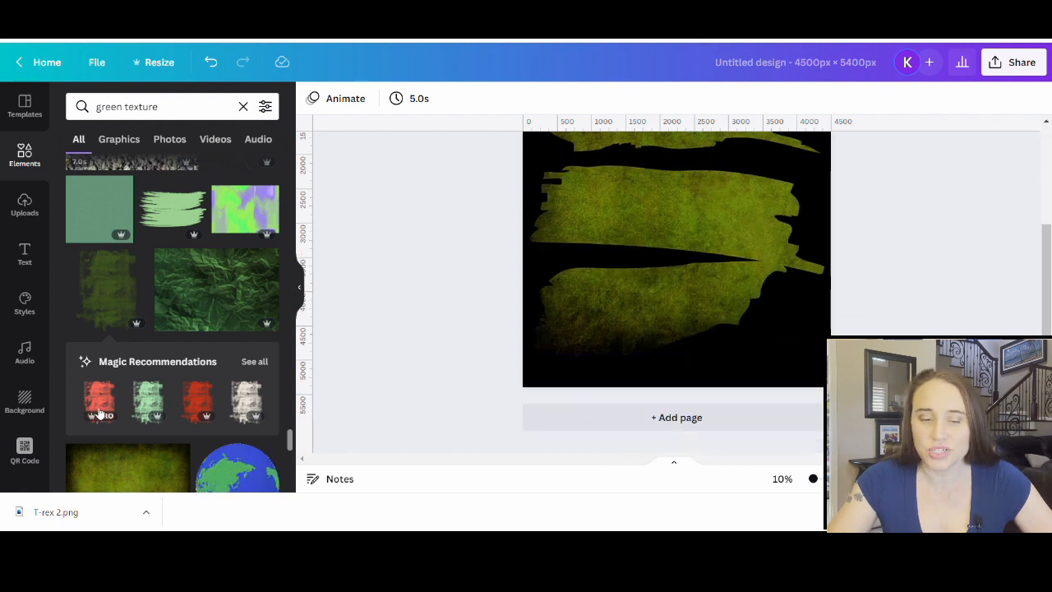
# Try dropping the bright green pixelated texture onto the fully locked frame, and remove it from the page.
pyautogui.scroll(-4, 242, 312)
pyautogui.moveTo(234, 314); pyautogui.dragTo(670, 201)
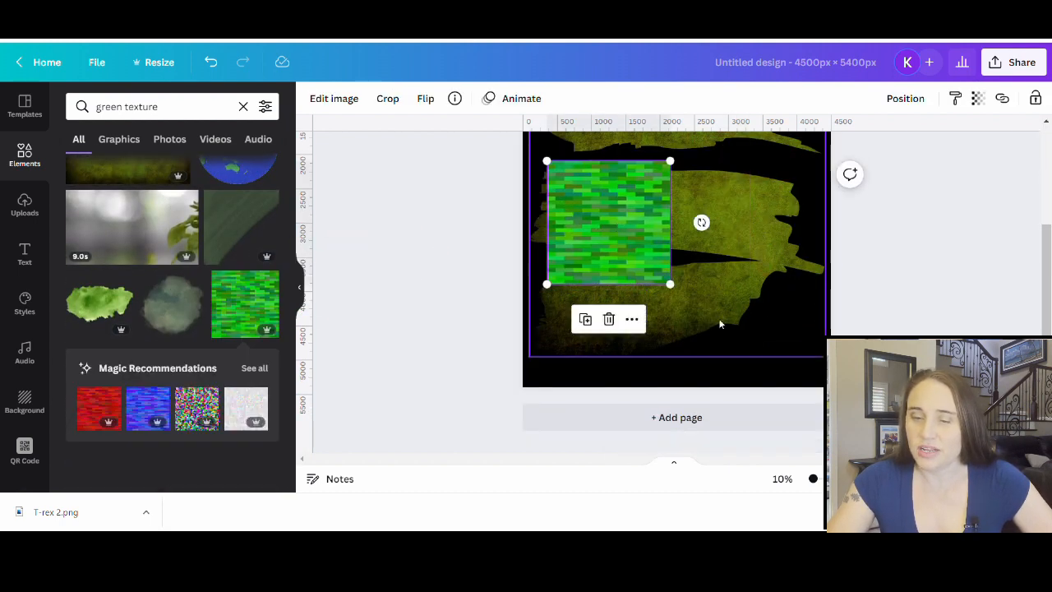
pyautogui.scroll(3, 691, 345)
pyautogui.moveTo(664, 390); pyautogui.dragTo(709, 294)
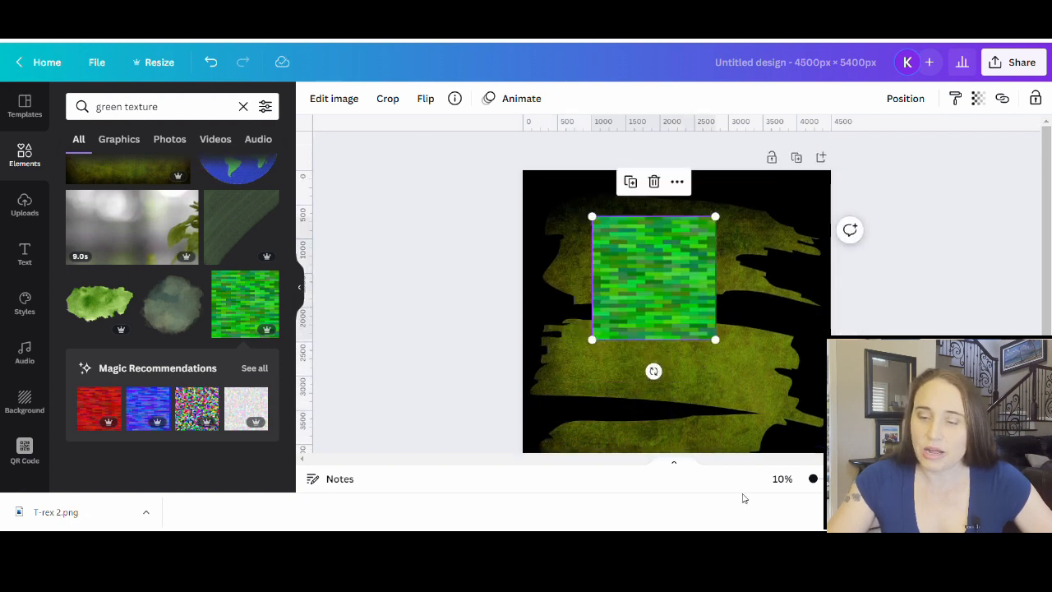
pyautogui.moveTo(708, 332); pyautogui.dragTo(465, 379)
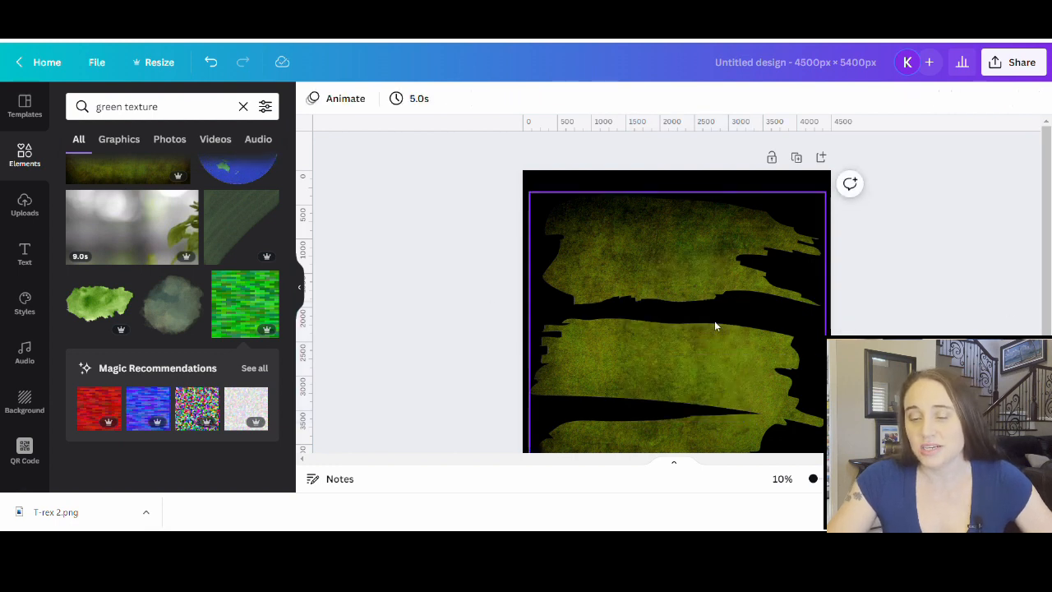
pyautogui.scroll(-2, 849, 260)
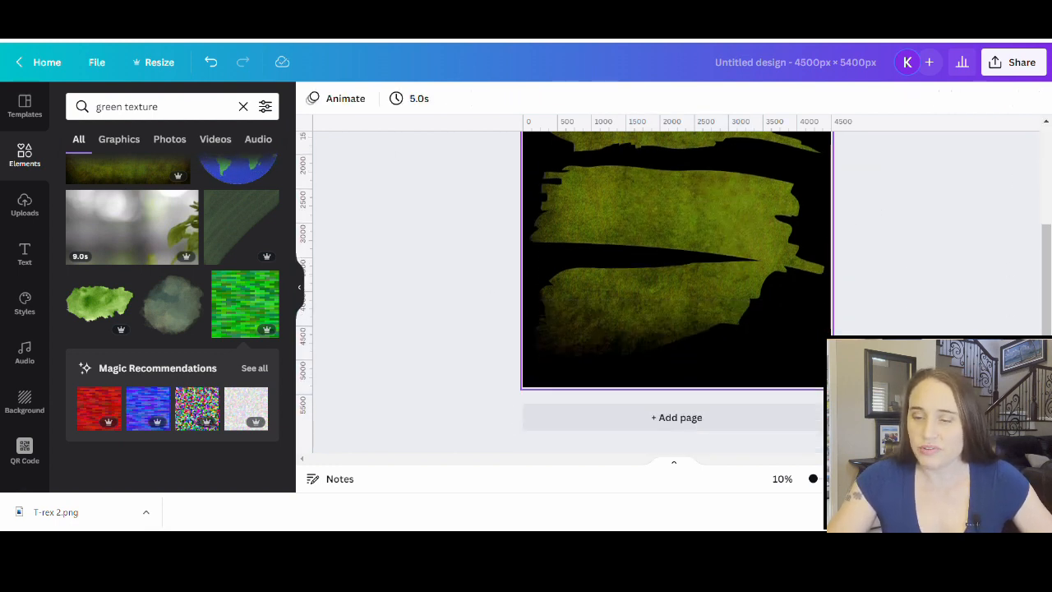
pyautogui.scroll(2, 632, 207)
pyautogui.scroll(-3, 822, 205)
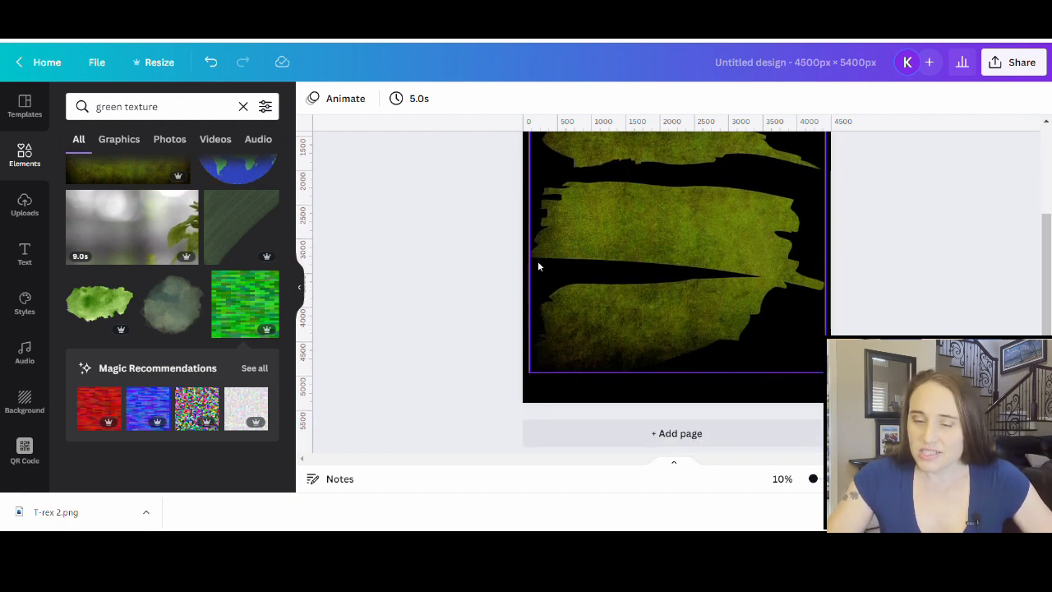
pyautogui.scroll(3, 557, 177)
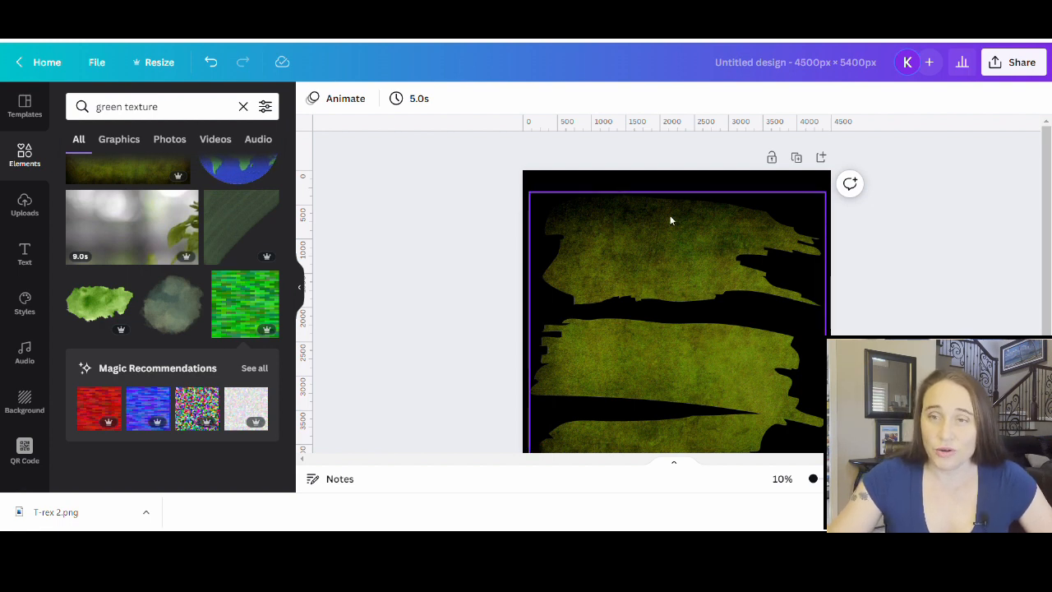
pyautogui.scroll(-2, 621, 196)
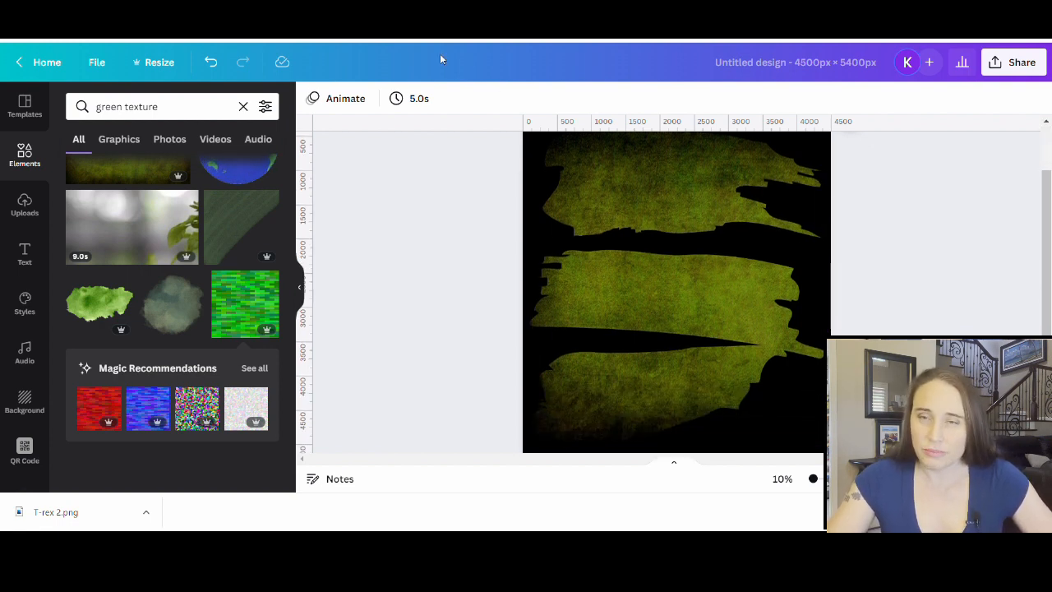
pyautogui.scroll(1, 673, 250)
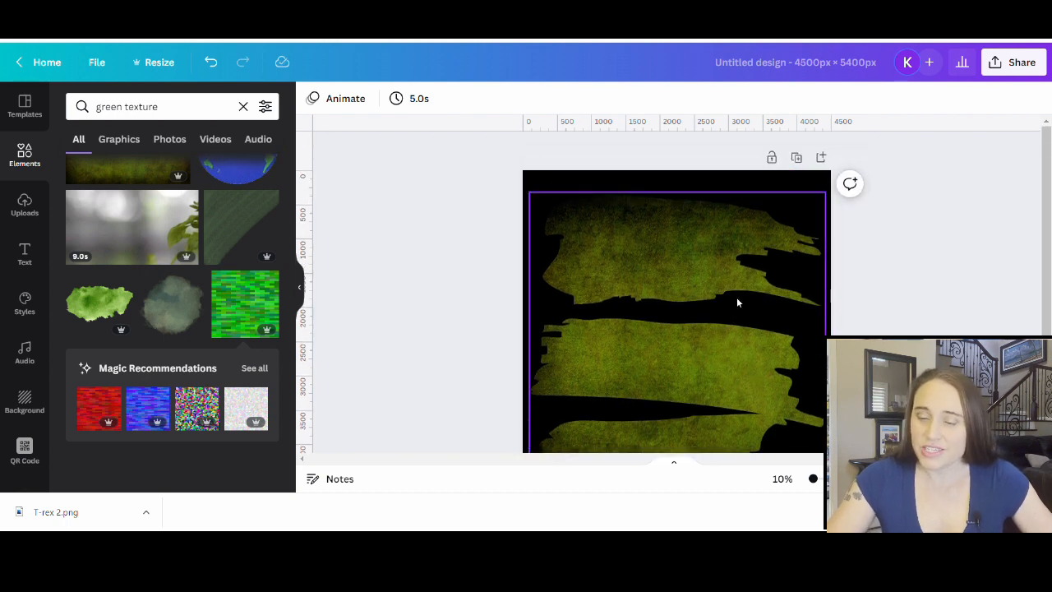
# Set the page background to dark grey and check the outlines of all three brush strokes against it.
pyautogui.click(556, 180)
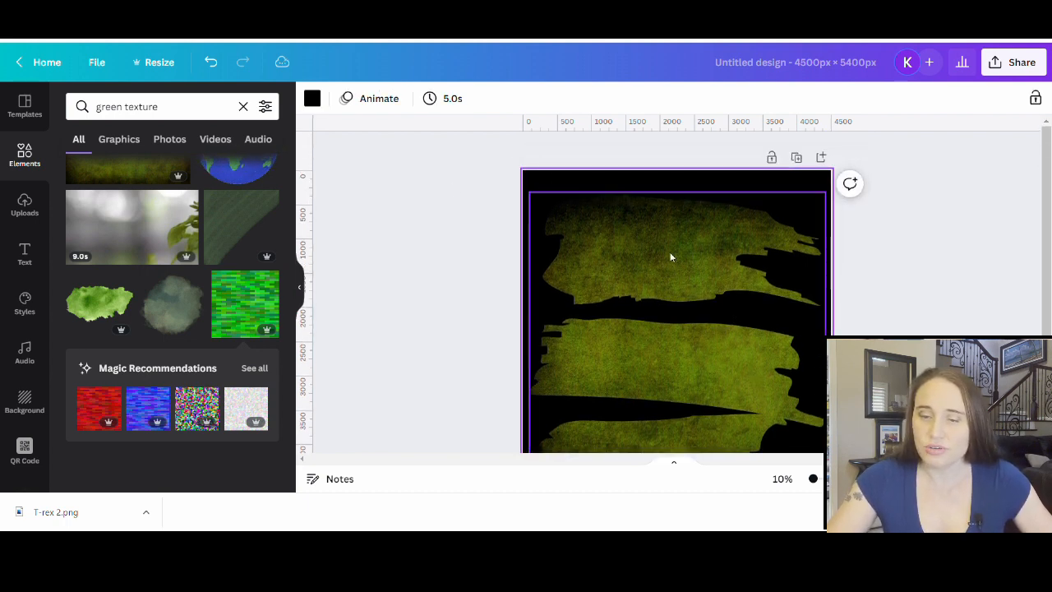
pyautogui.click(314, 99)
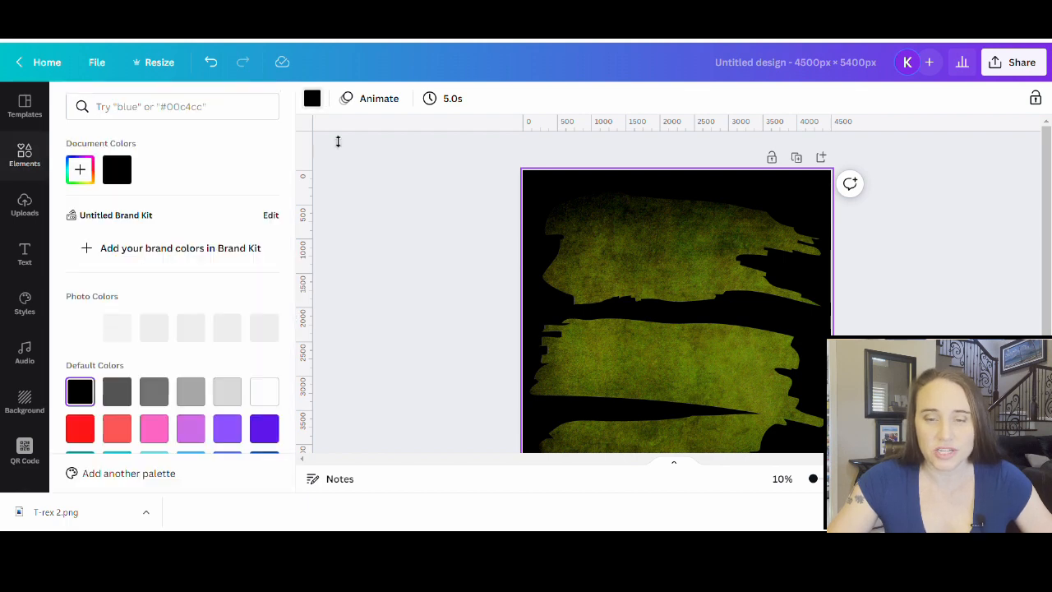
pyautogui.click(118, 399)
pyautogui.click(462, 271)
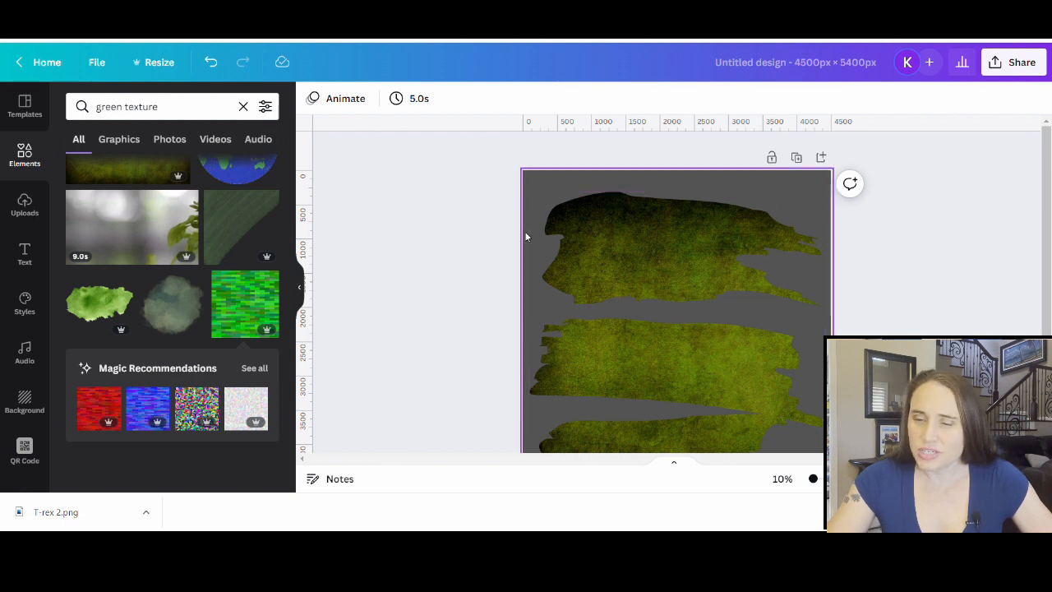
pyautogui.scroll(-3, 580, 196)
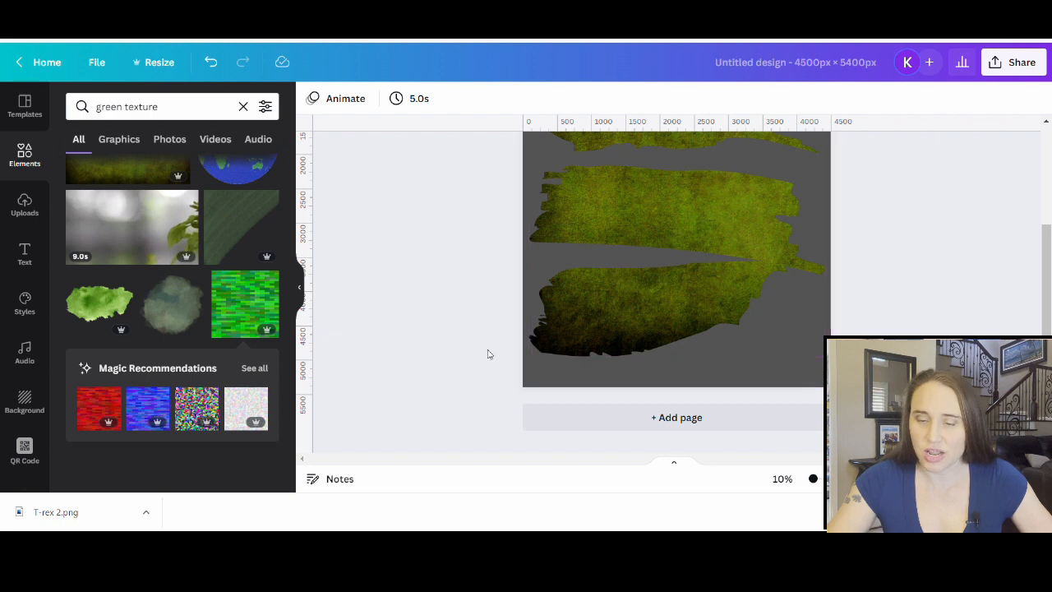
pyautogui.scroll(3, 725, 313)
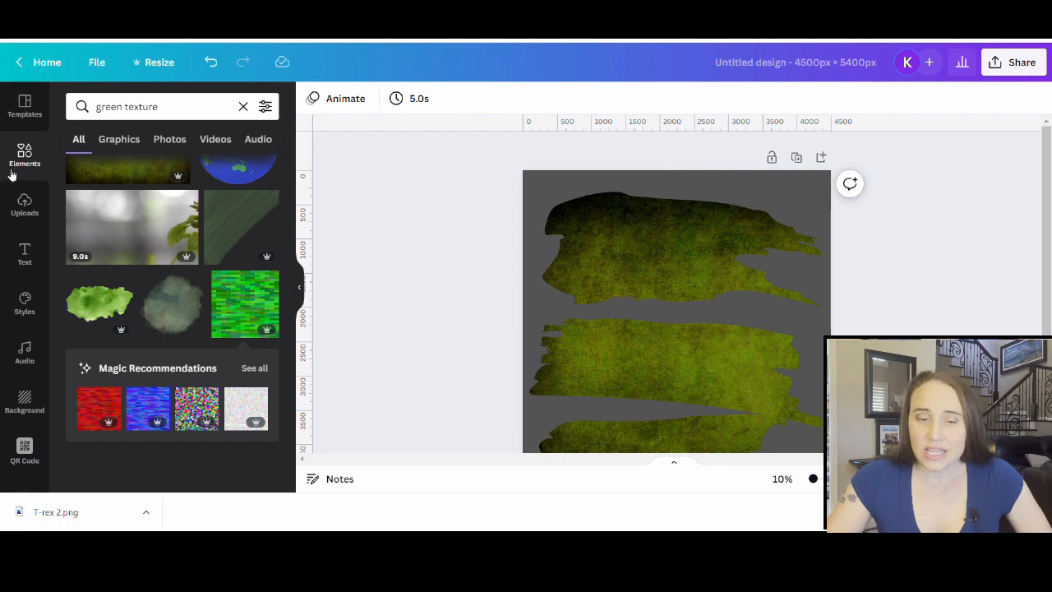
# Search the elements for "frames", open the Frames collection and add the circle frame to the page.
pyautogui.click(110, 105)
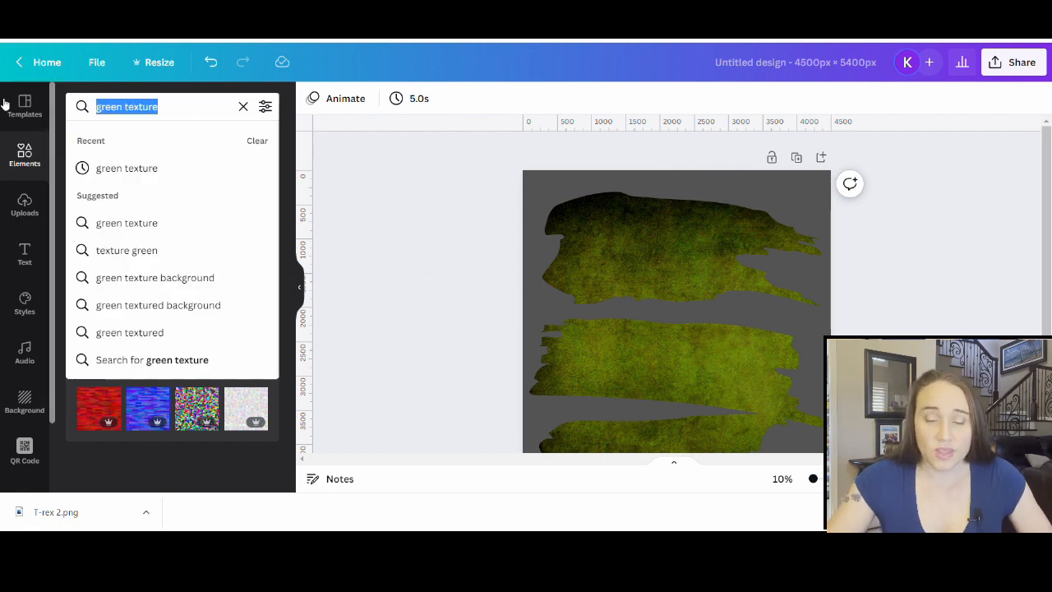
pyautogui.write('frames')
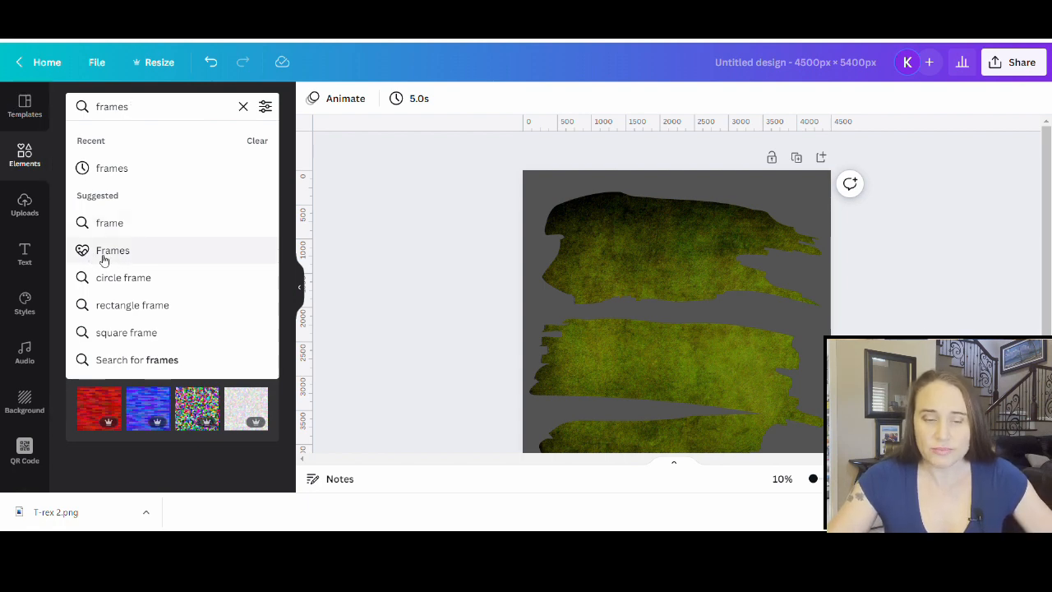
pyautogui.click(104, 254)
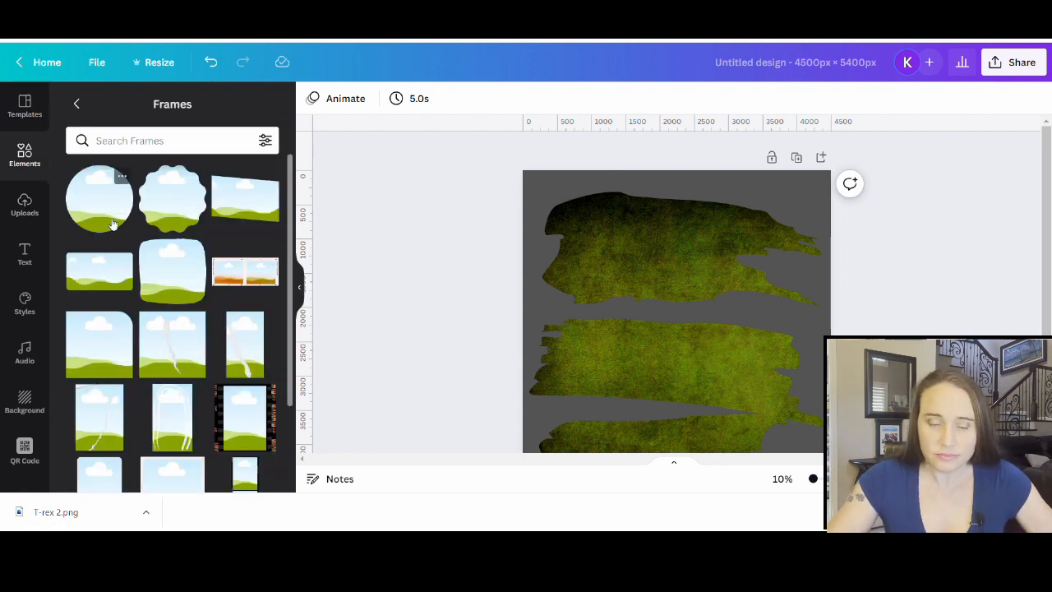
pyautogui.click(101, 205)
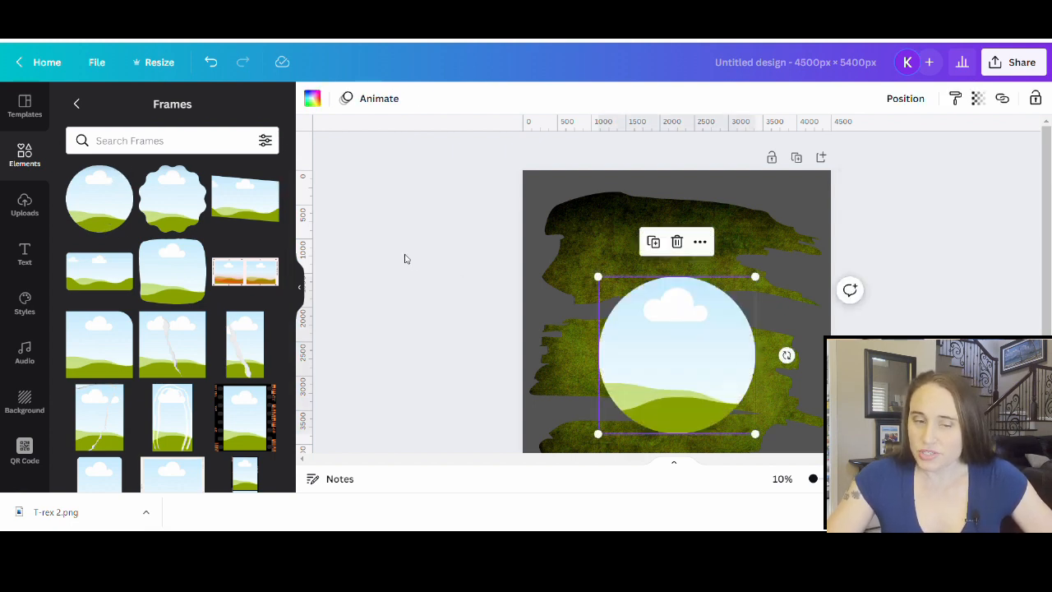
pyautogui.click(405, 259)
# Enlarge the circle frame to about 3650 px across and centre it horizontally over the brush strokes.
pyautogui.click(658, 374)
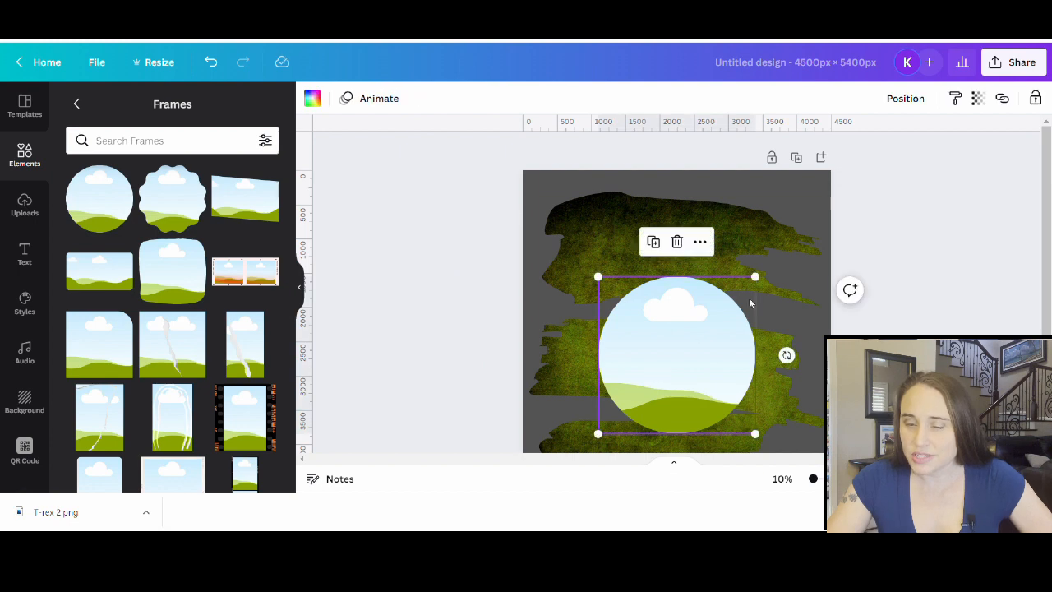
pyautogui.moveTo(758, 284); pyautogui.dragTo(718, 336)
pyautogui.scroll(-3, 640, 332)
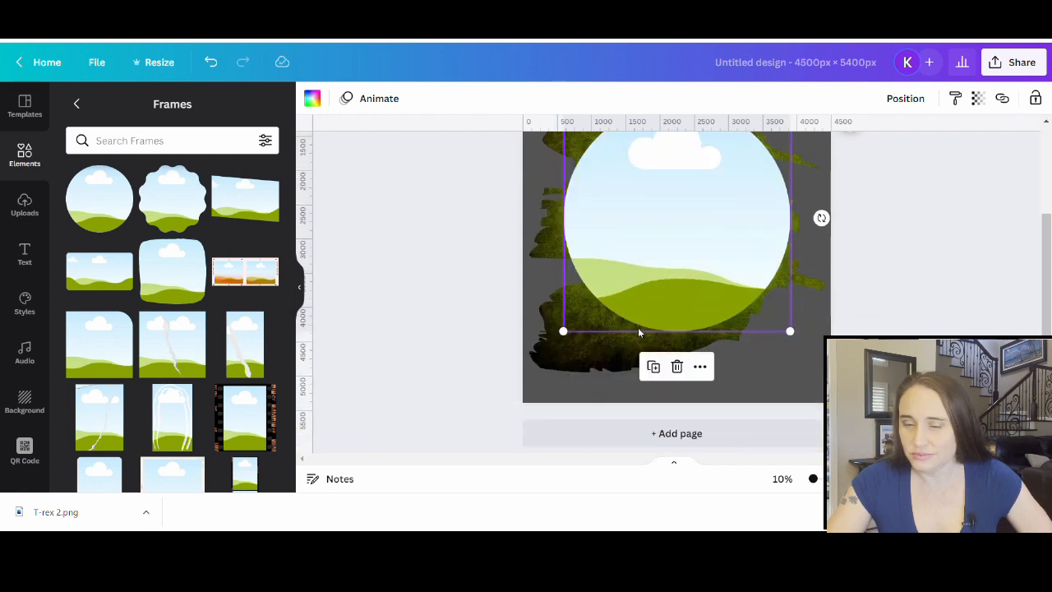
pyautogui.moveTo(565, 337); pyautogui.dragTo(538, 355)
pyautogui.scroll(3, 618, 367)
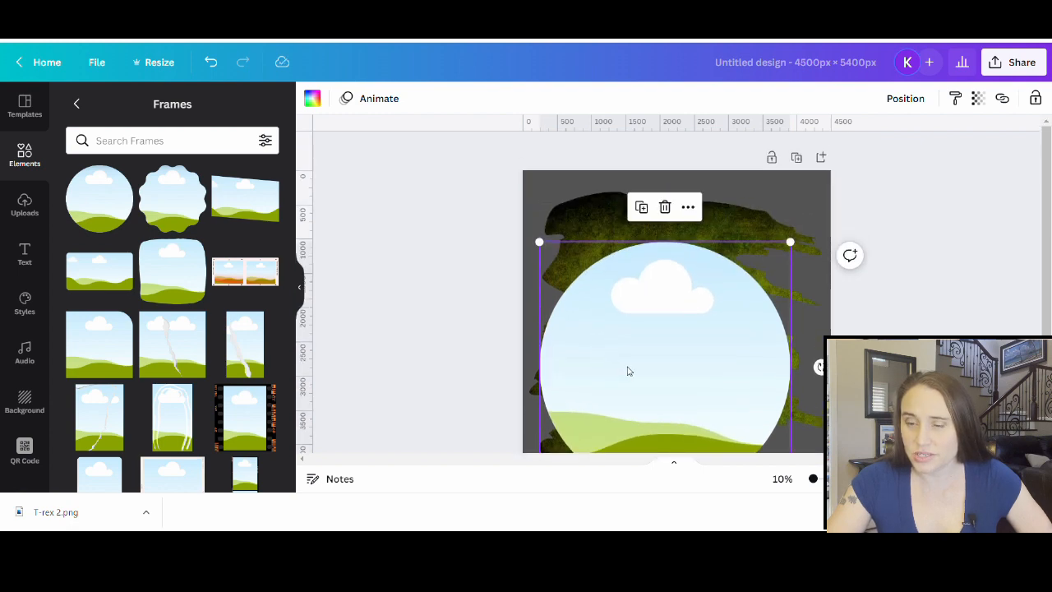
pyautogui.moveTo(629, 372); pyautogui.dragTo(643, 370)
pyautogui.scroll(-3, 916, 255)
pyautogui.click(934, 268)
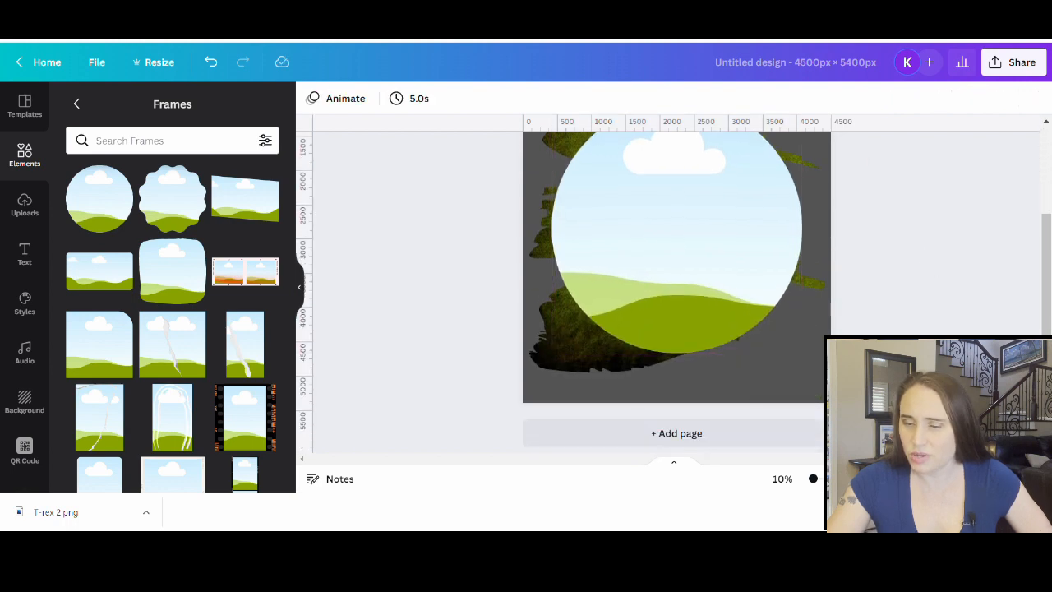
pyautogui.scroll(2, 805, 230)
pyautogui.scroll(-1, 806, 230)
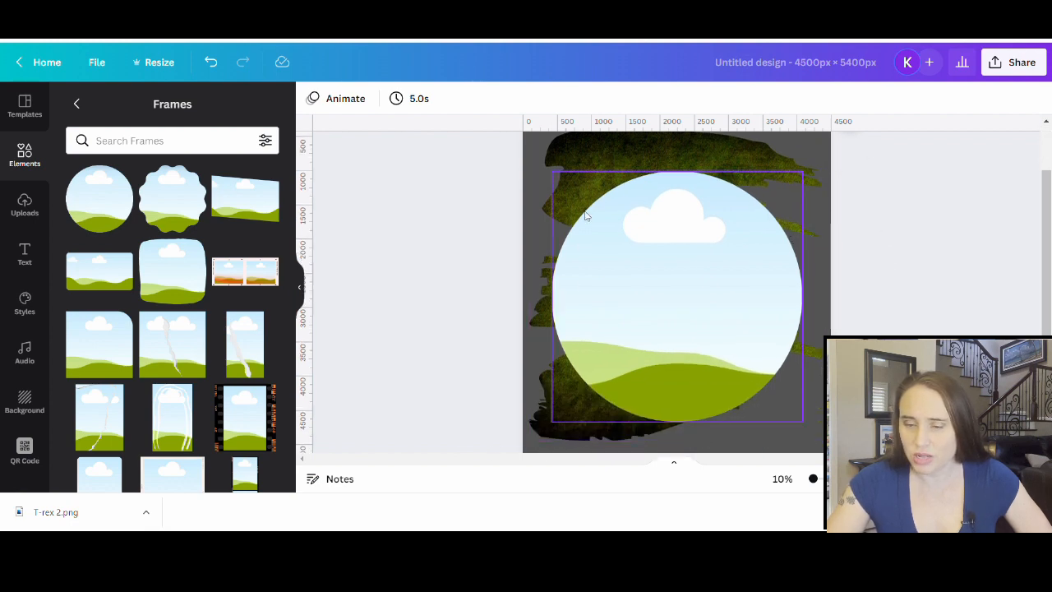
pyautogui.scroll(1, 641, 293)
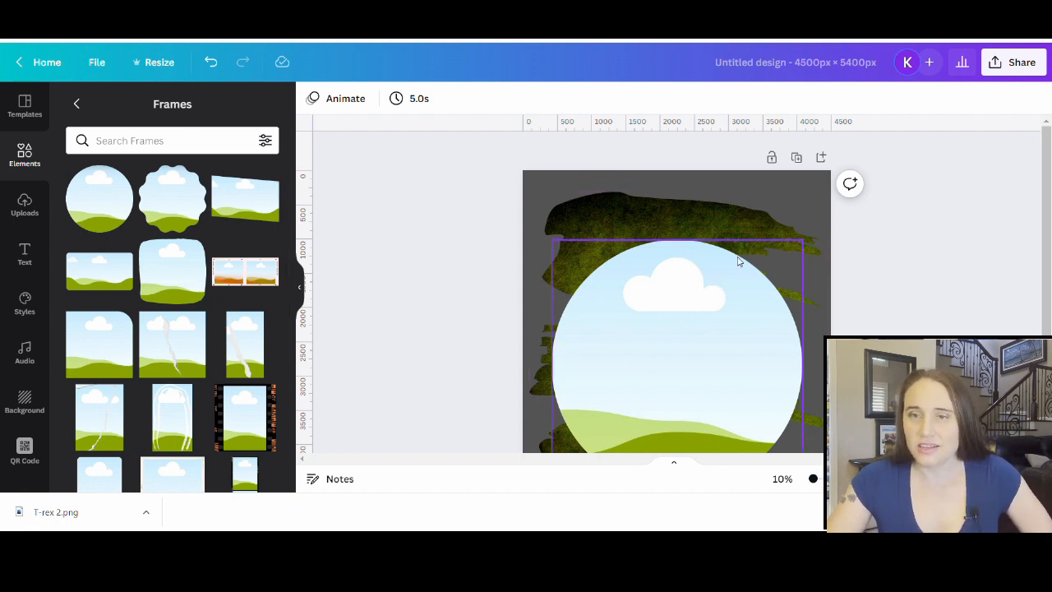
# Look through all recently used elements for a grunge texture to fill the circle frame.
pyautogui.click(79, 104)
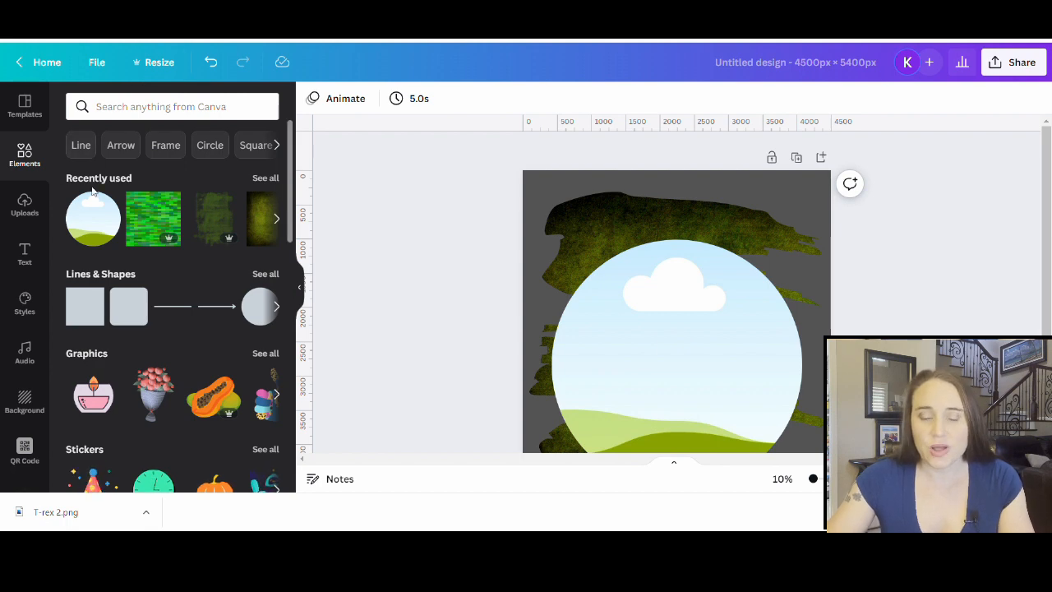
pyautogui.click(265, 178)
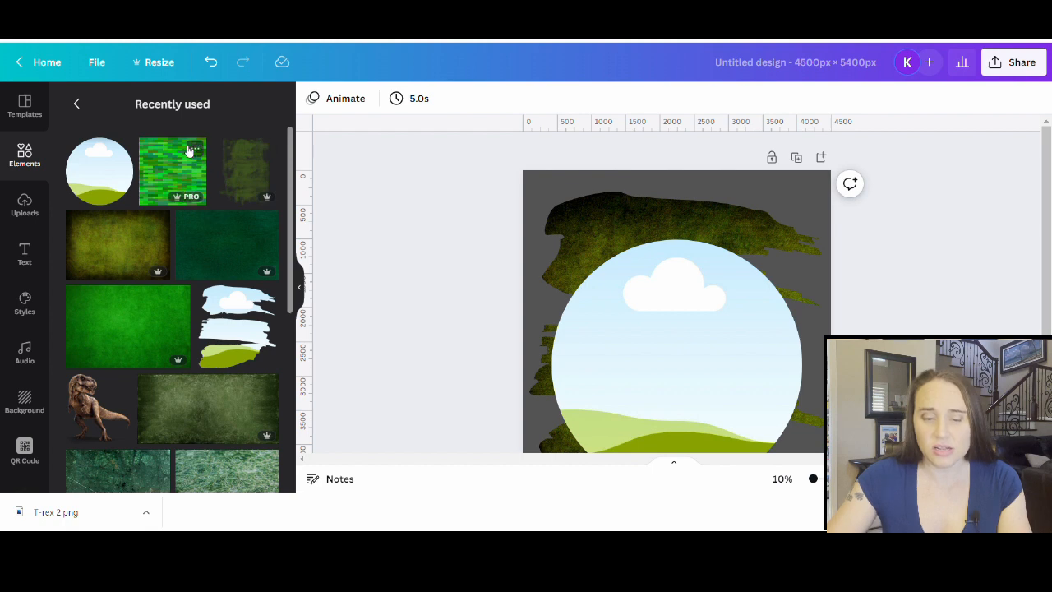
pyautogui.scroll(-1, 188, 150)
pyautogui.scroll(-5, 188, 154)
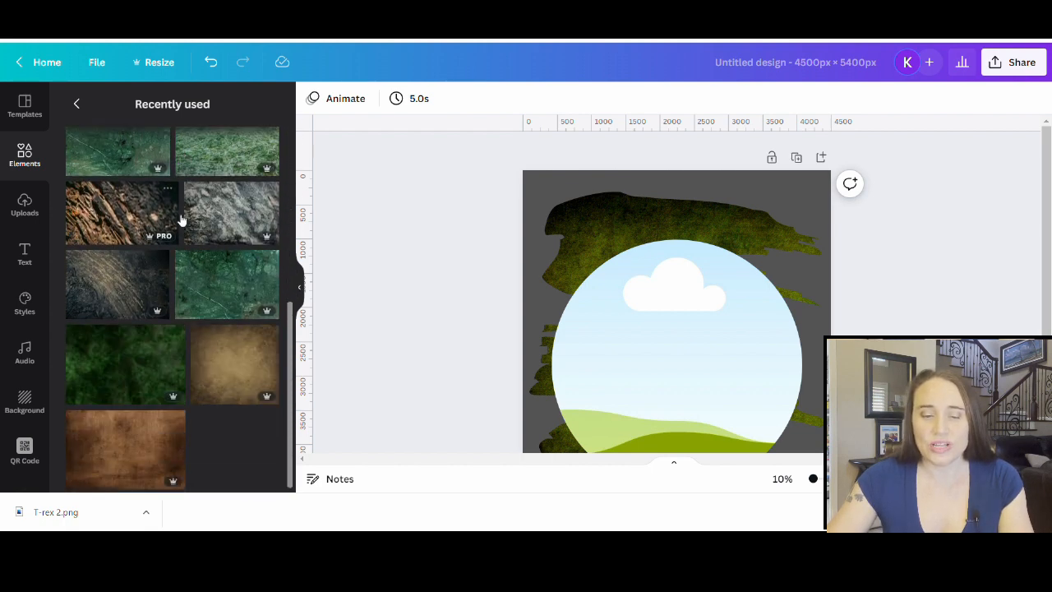
pyautogui.scroll(-8, 185, 226)
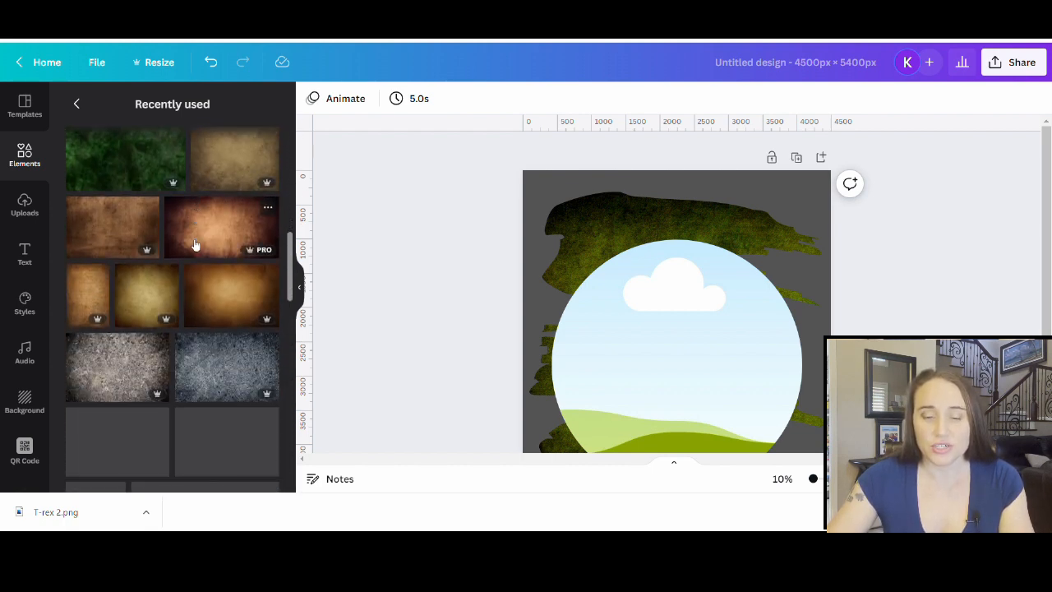
pyautogui.scroll(-3, 198, 221)
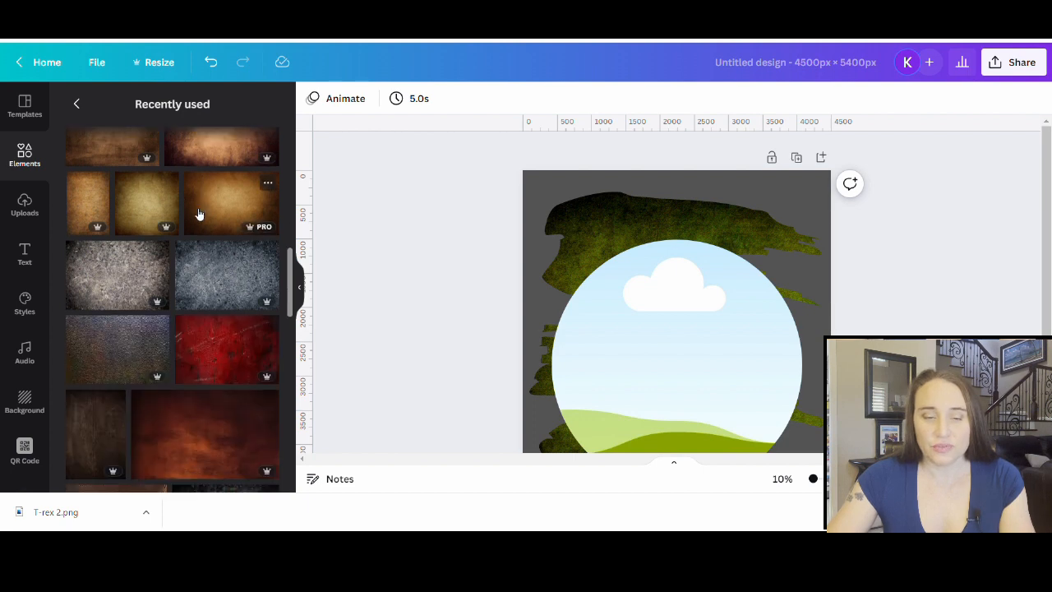
pyautogui.scroll(-2, 198, 205)
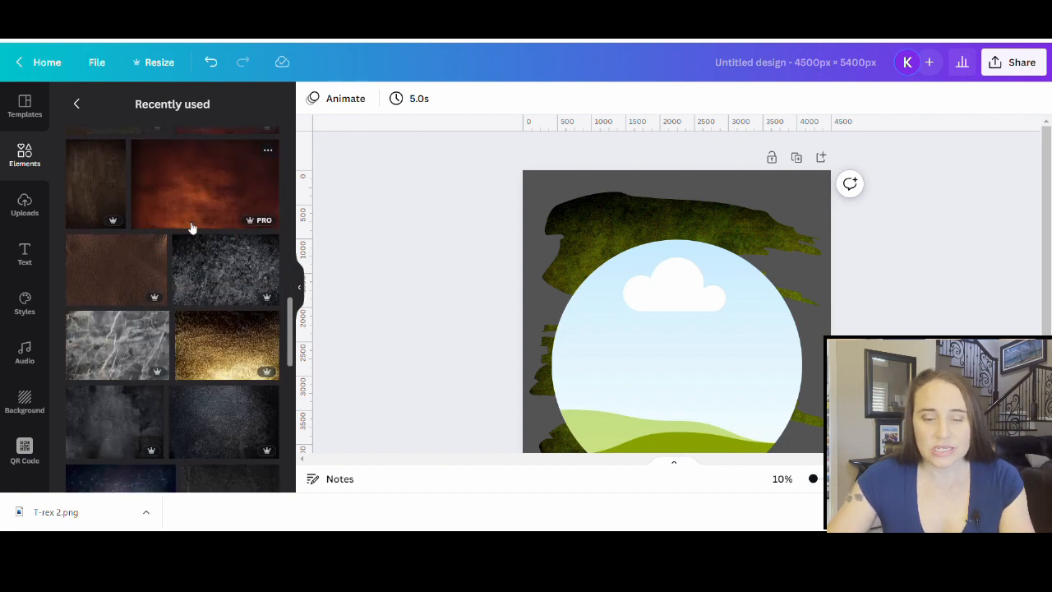
pyautogui.scroll(-3, 192, 228)
pyautogui.scroll(-3, 164, 193)
pyautogui.scroll(1, 188, 249)
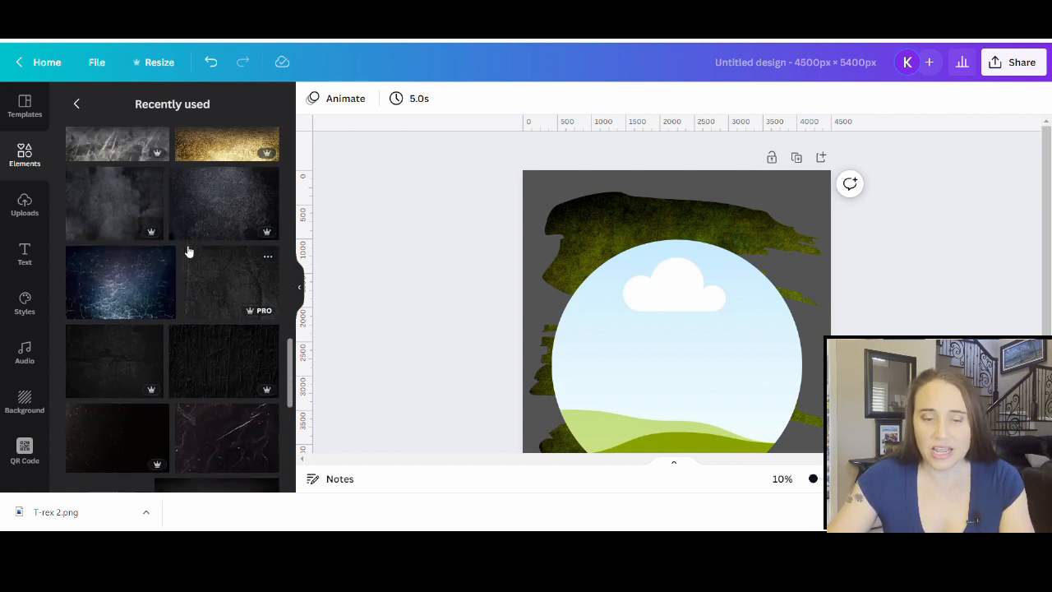
pyautogui.scroll(-4, 188, 250)
pyautogui.scroll(-3, 152, 251)
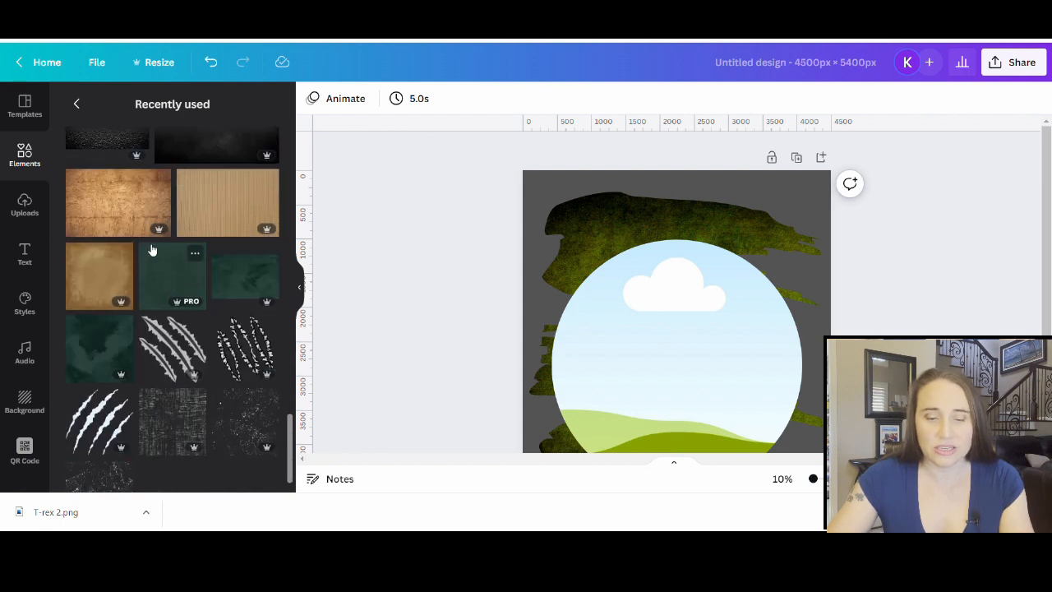
pyautogui.scroll(3, 152, 271)
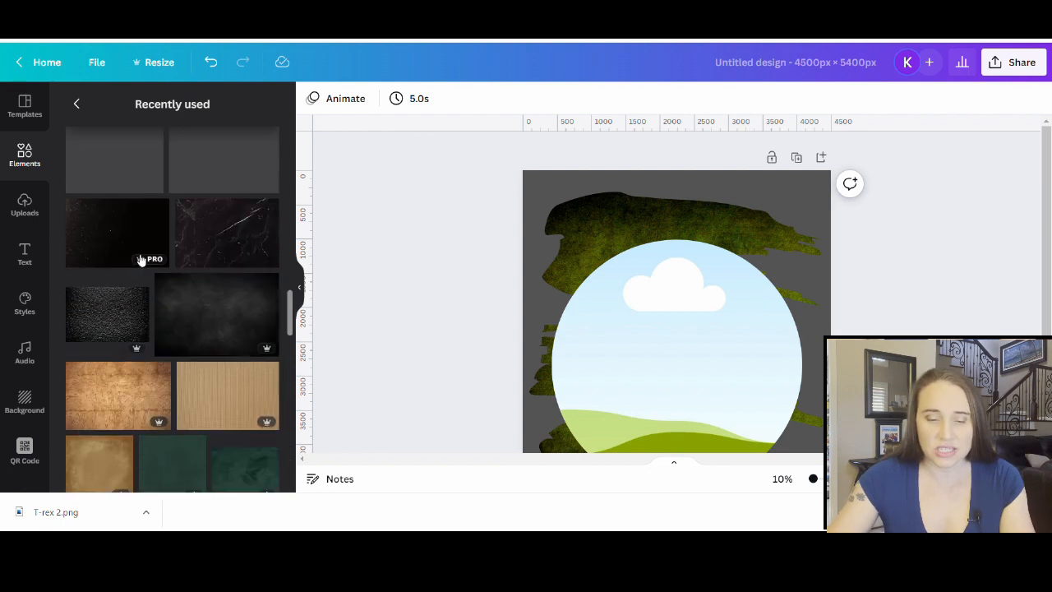
pyautogui.scroll(5, 165, 369)
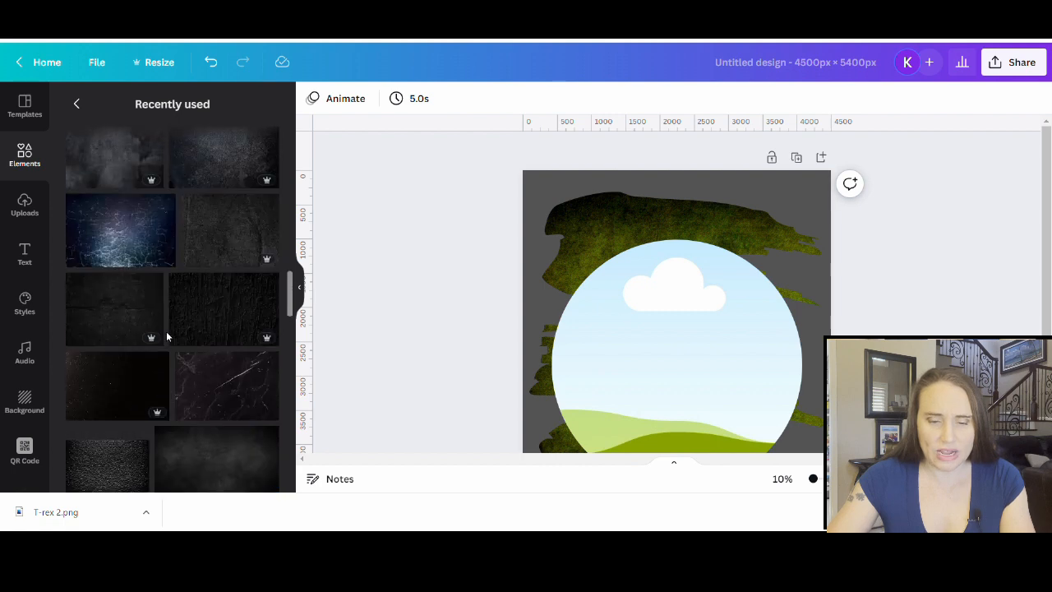
pyautogui.scroll(2, 175, 332)
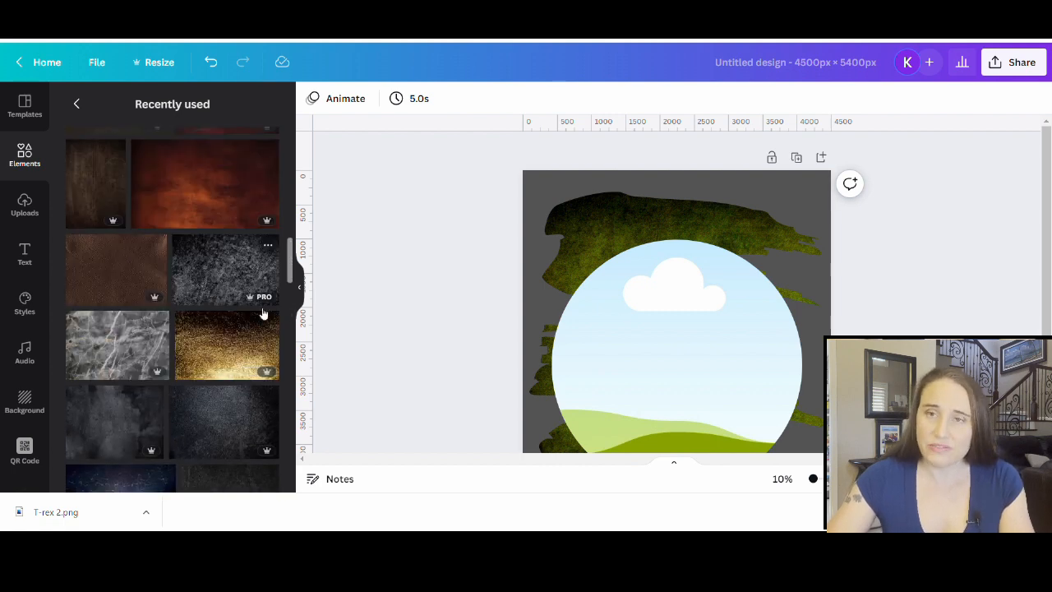
pyautogui.scroll(2, 241, 280)
pyautogui.scroll(1, 215, 382)
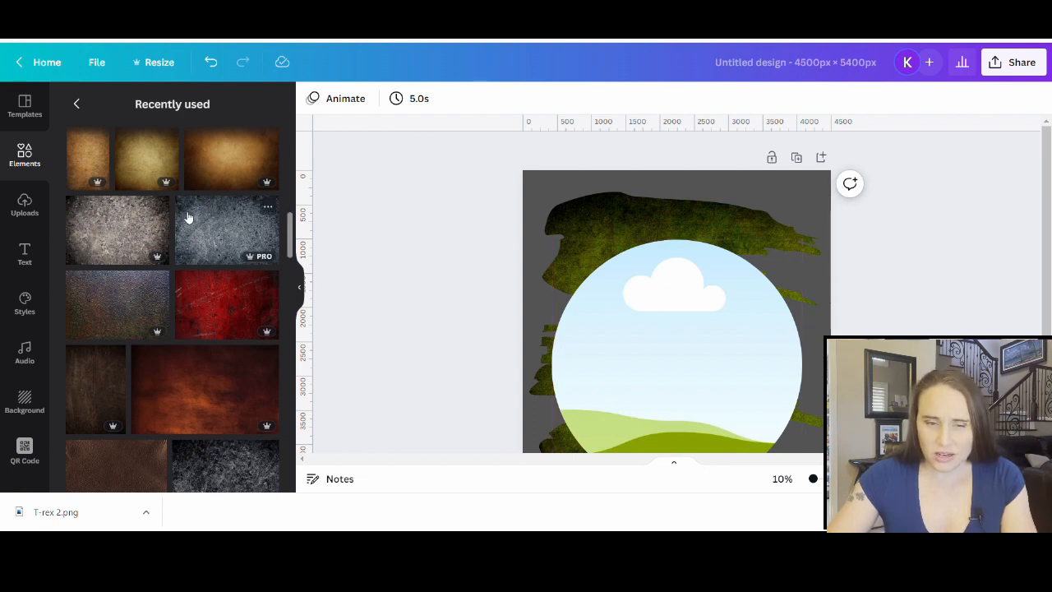
pyautogui.scroll(1, 239, 281)
pyautogui.scroll(2, 238, 284)
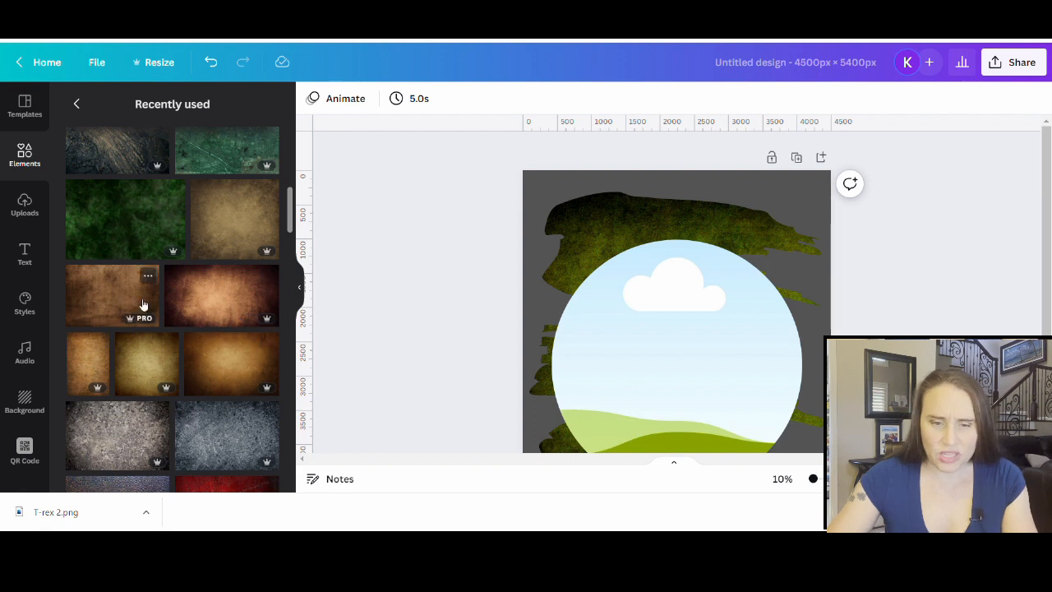
pyautogui.scroll(-2, 236, 320)
pyautogui.scroll(3, 237, 321)
pyautogui.scroll(3, 242, 317)
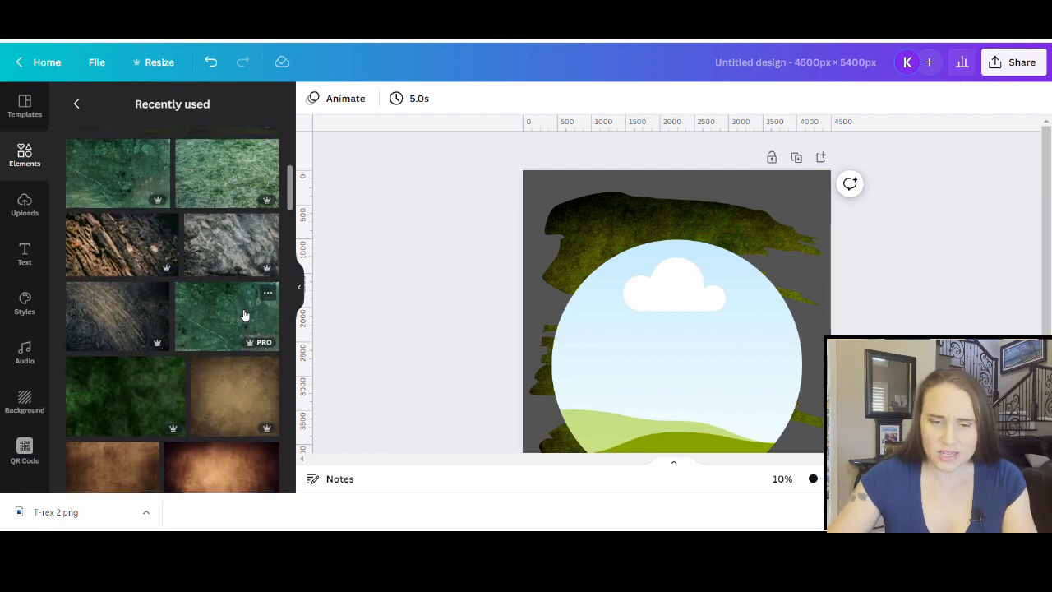
pyautogui.scroll(3, 245, 315)
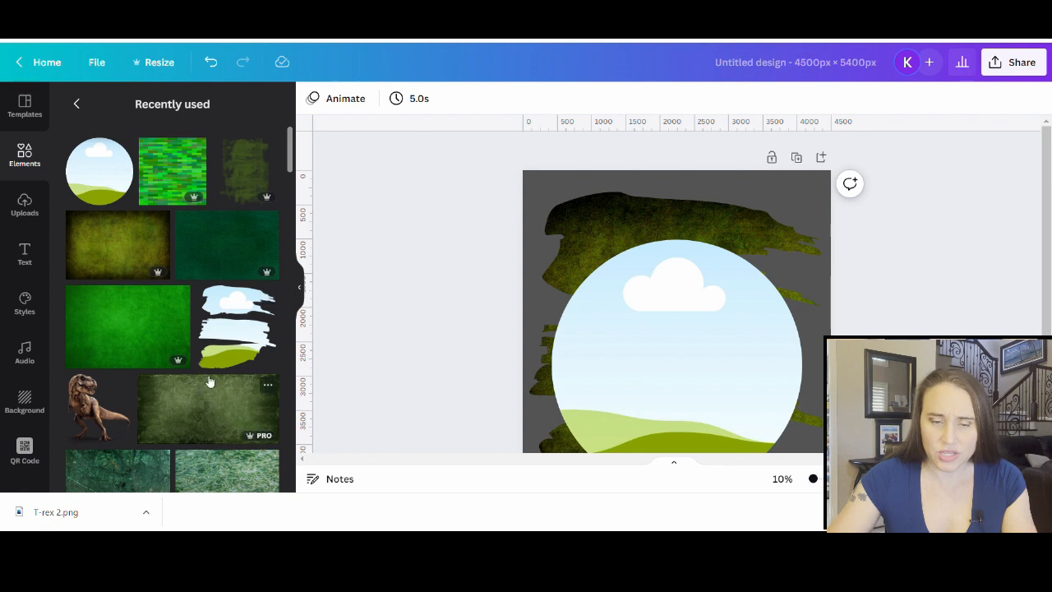
pyautogui.scroll(-1, 212, 374)
pyautogui.scroll(-5, 213, 345)
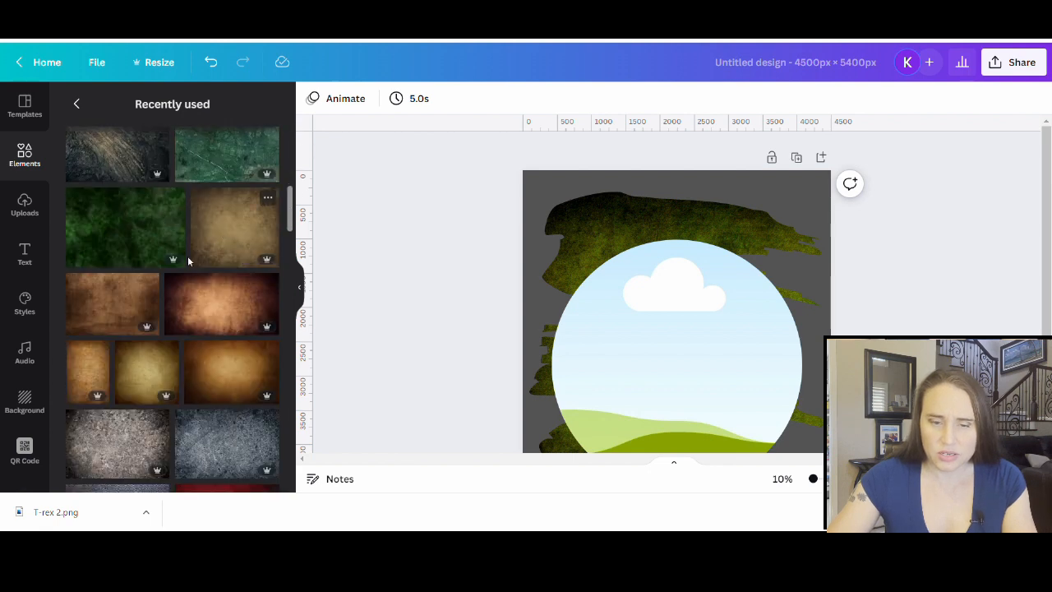
# Try the golden-brown grunge texture and the tan grunge texture as fills for the circle frame over the green brush strokes.
pyautogui.click(234, 370)
pyautogui.moveTo(694, 372); pyautogui.dragTo(686, 321)
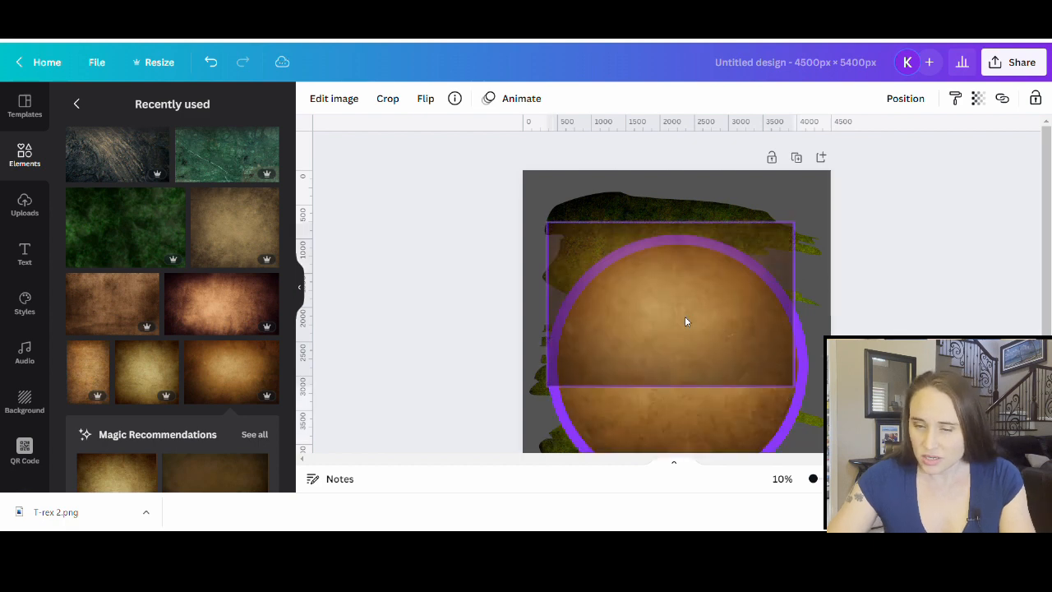
pyautogui.scroll(-2, 674, 292)
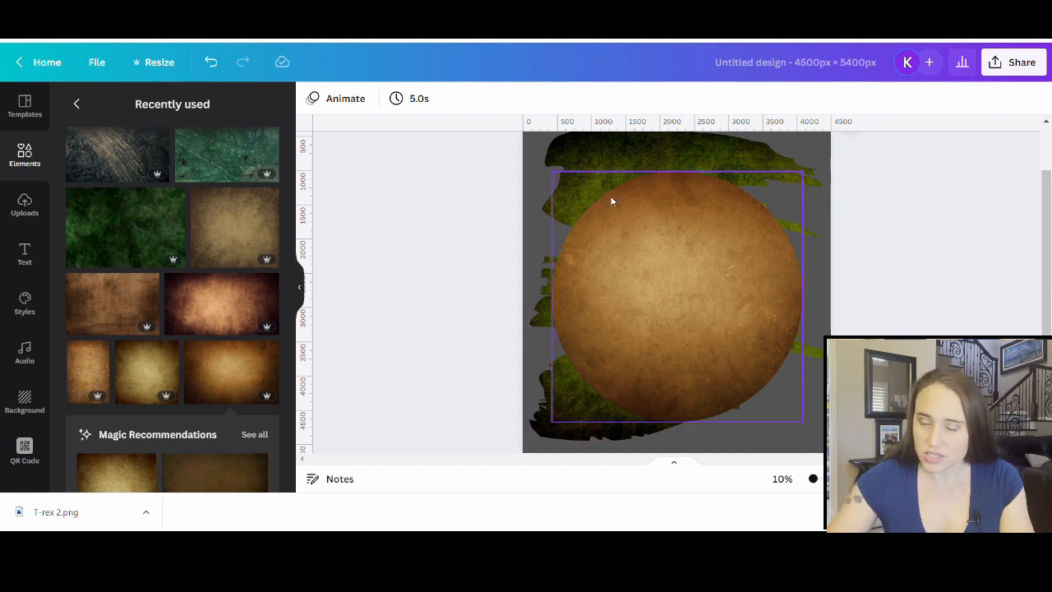
pyautogui.scroll(2, 606, 205)
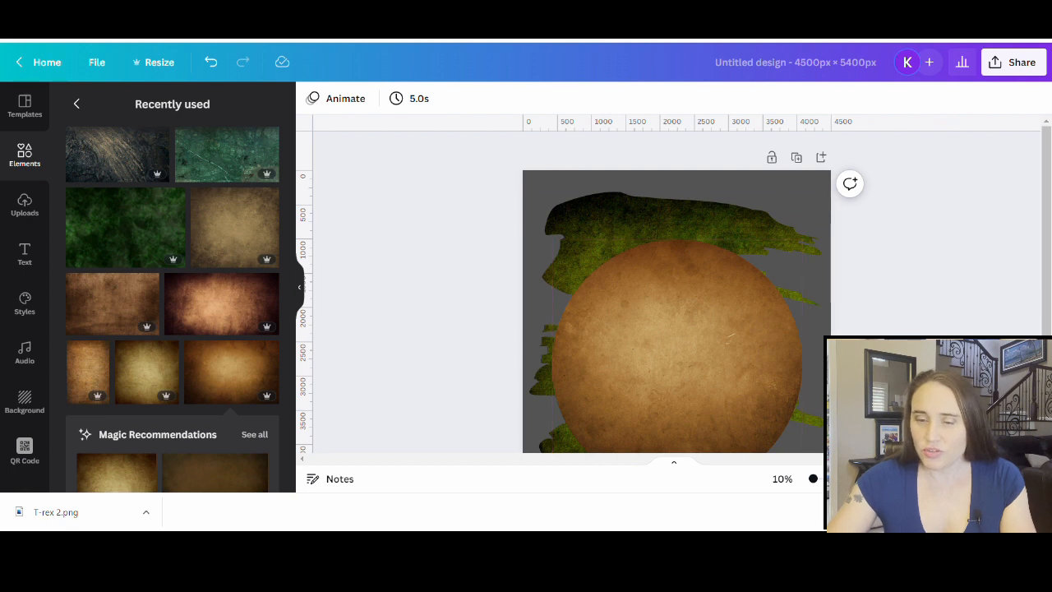
pyautogui.scroll(-1, 809, 398)
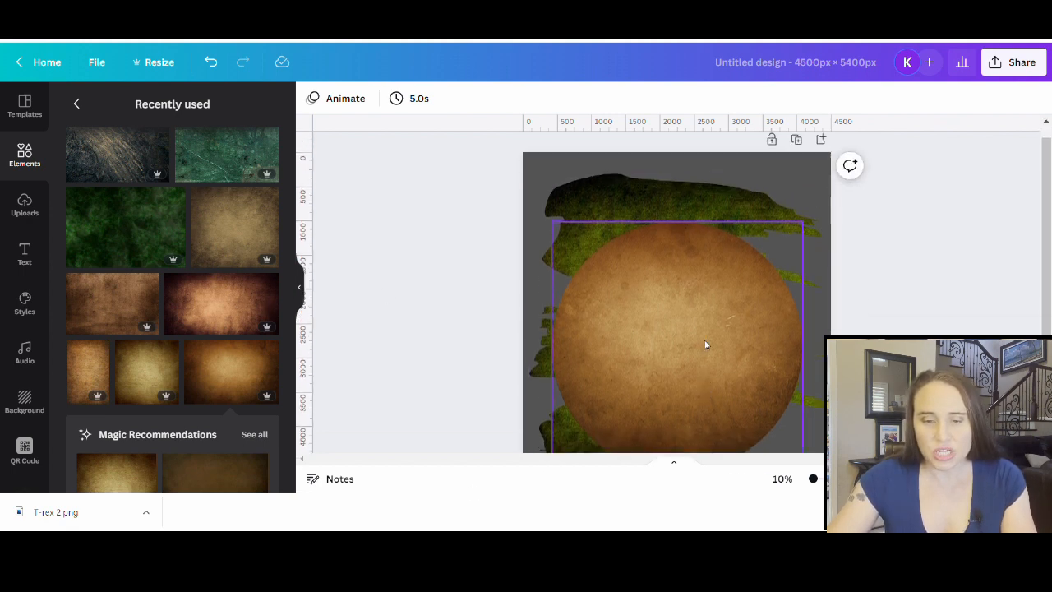
pyautogui.scroll(1, 706, 346)
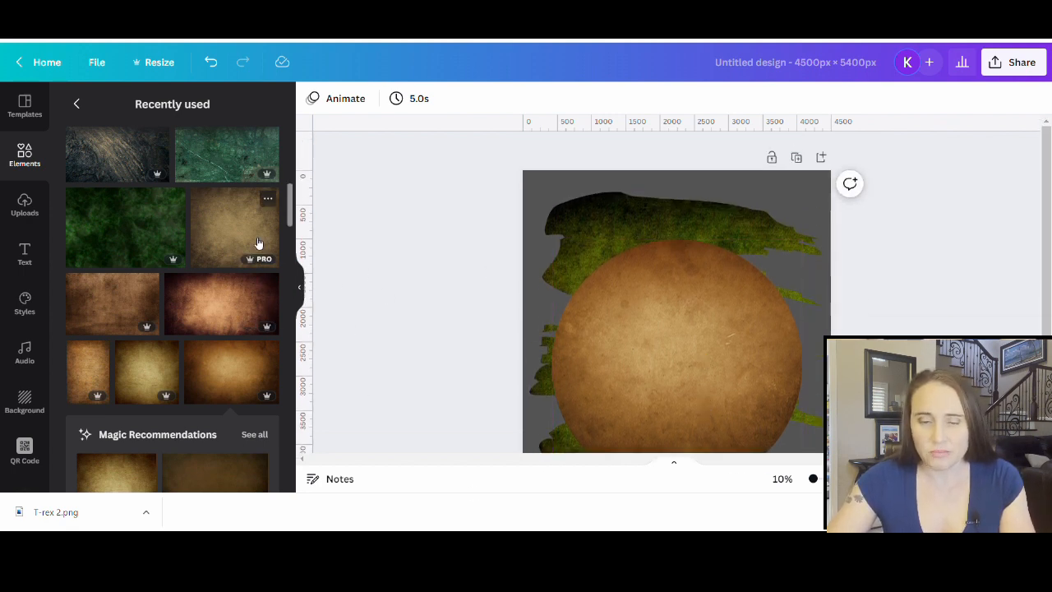
pyautogui.moveTo(233, 236); pyautogui.dragTo(680, 339)
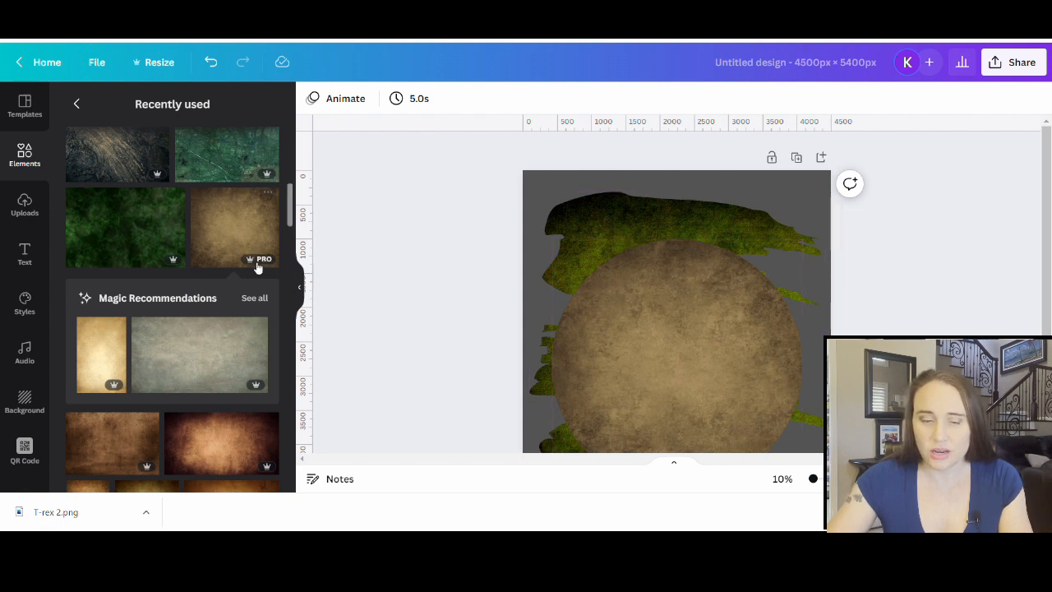
# Fill the circle frame with the copper-brown grunge texture that has dark reddish edges.
pyautogui.scroll(-2, 274, 411)
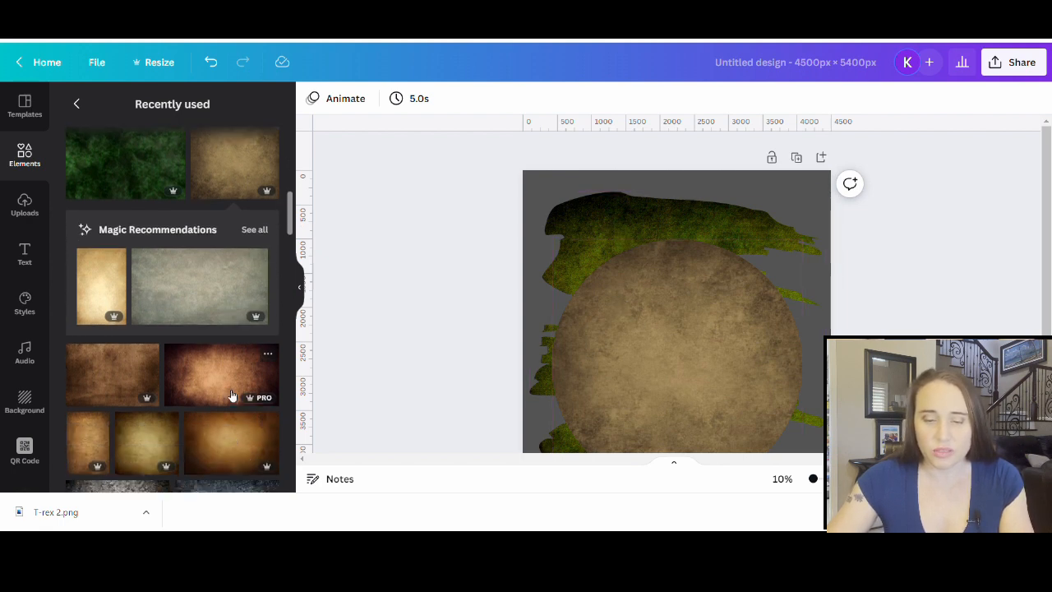
pyautogui.moveTo(235, 376); pyautogui.dragTo(654, 296)
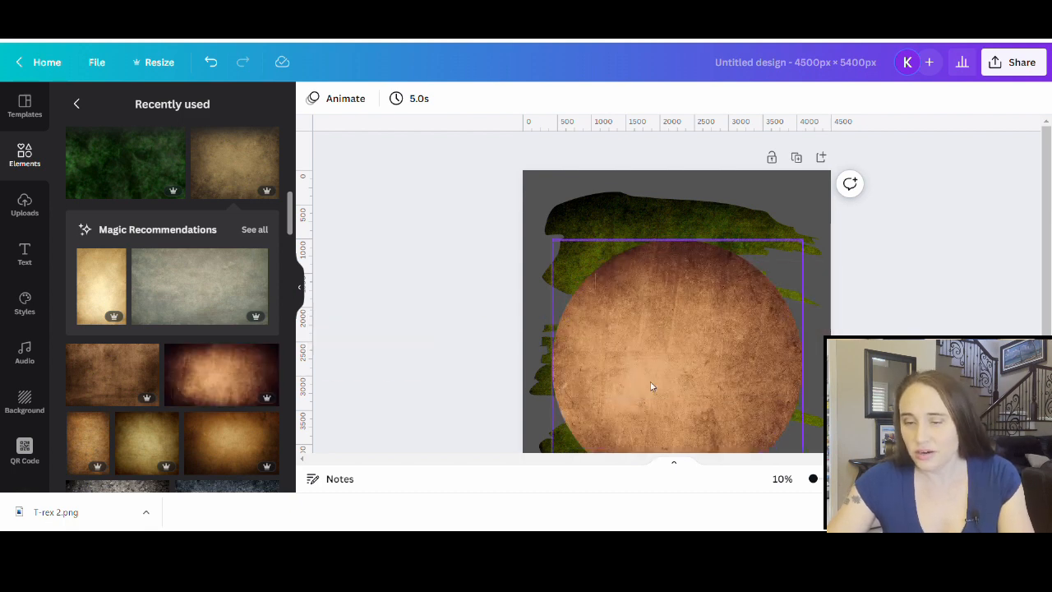
pyautogui.scroll(-2, 844, 304)
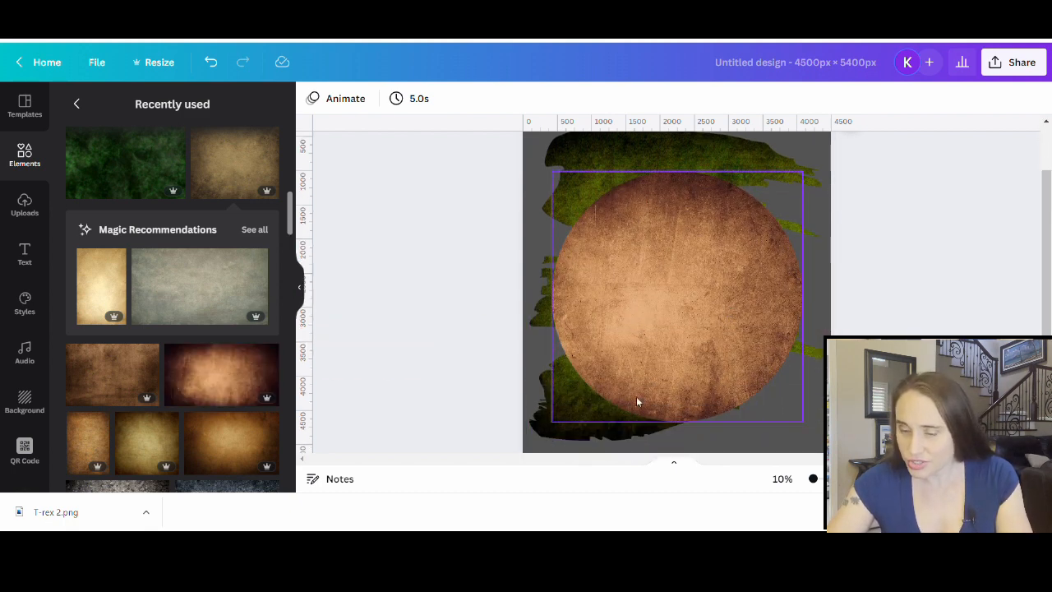
pyautogui.scroll(1, 761, 239)
pyautogui.click(761, 239)
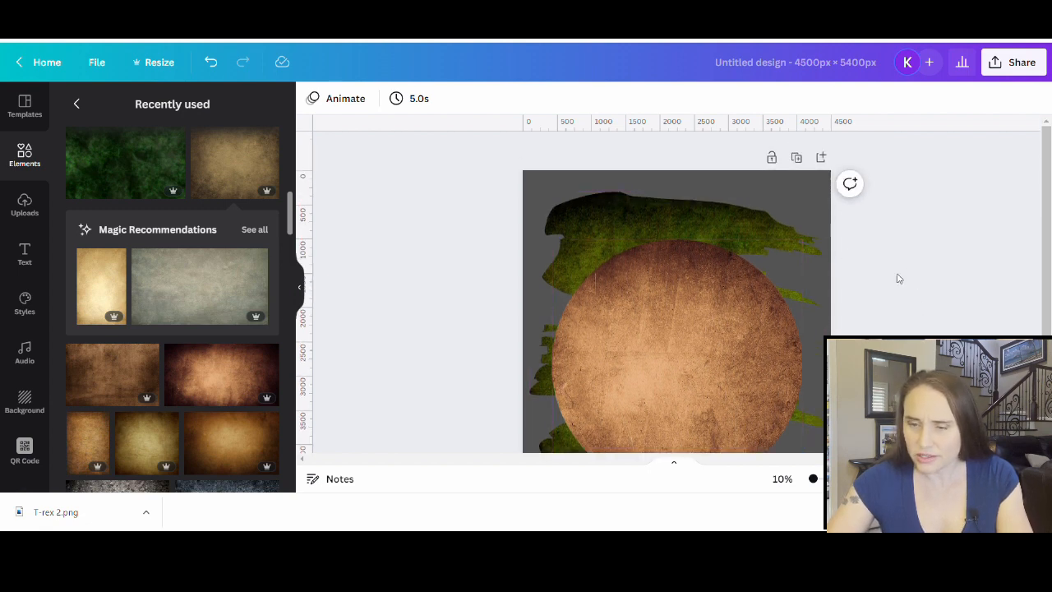
# Shift the copper-brown texture slightly to the right inside the circle frame and apply the new crop.
pyautogui.doubleClick(682, 365)
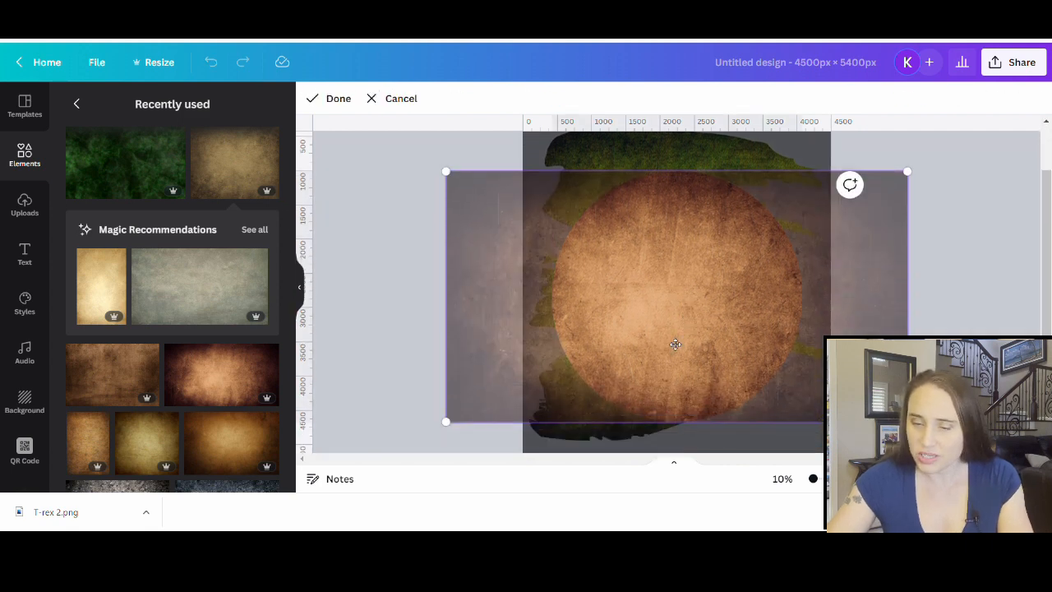
pyautogui.moveTo(680, 344); pyautogui.dragTo(733, 337)
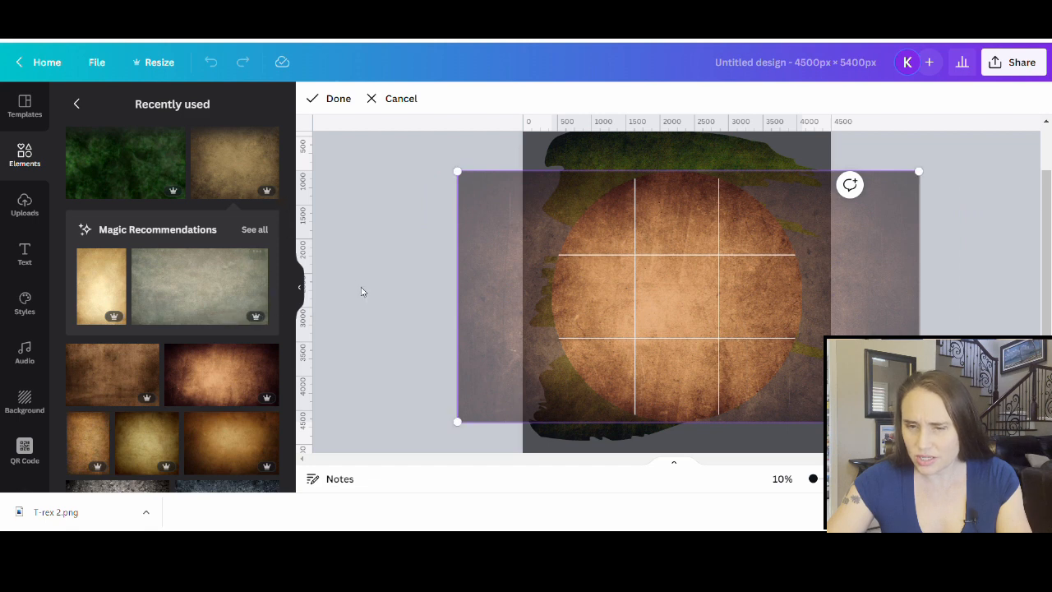
pyautogui.click(390, 328)
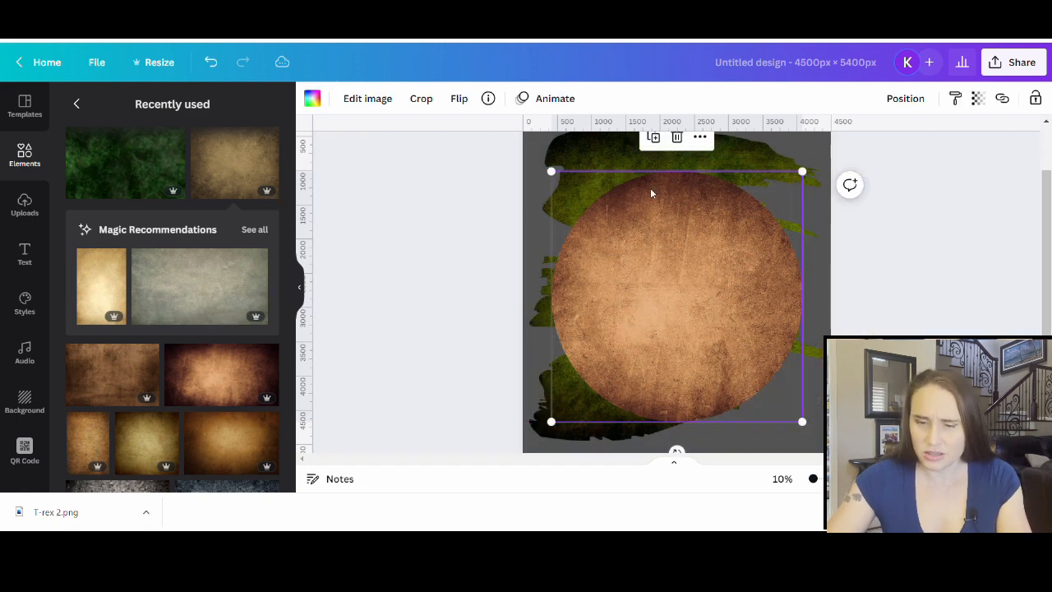
pyautogui.click(960, 310)
pyautogui.scroll(2, 726, 241)
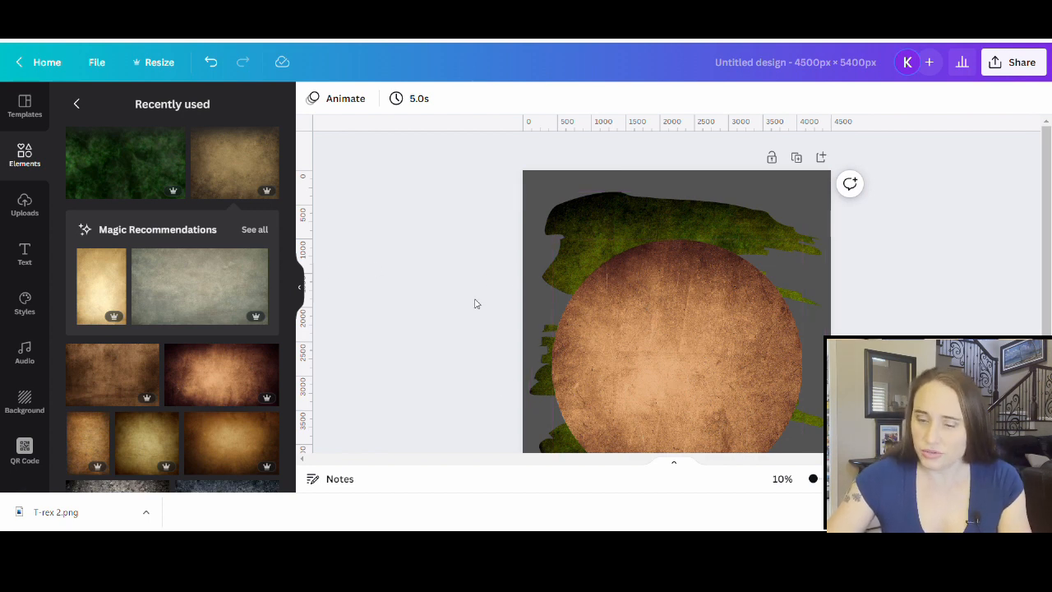
# Lock the textured circle frame, raising it from the partial lock to the full lock.
pyautogui.click(698, 323)
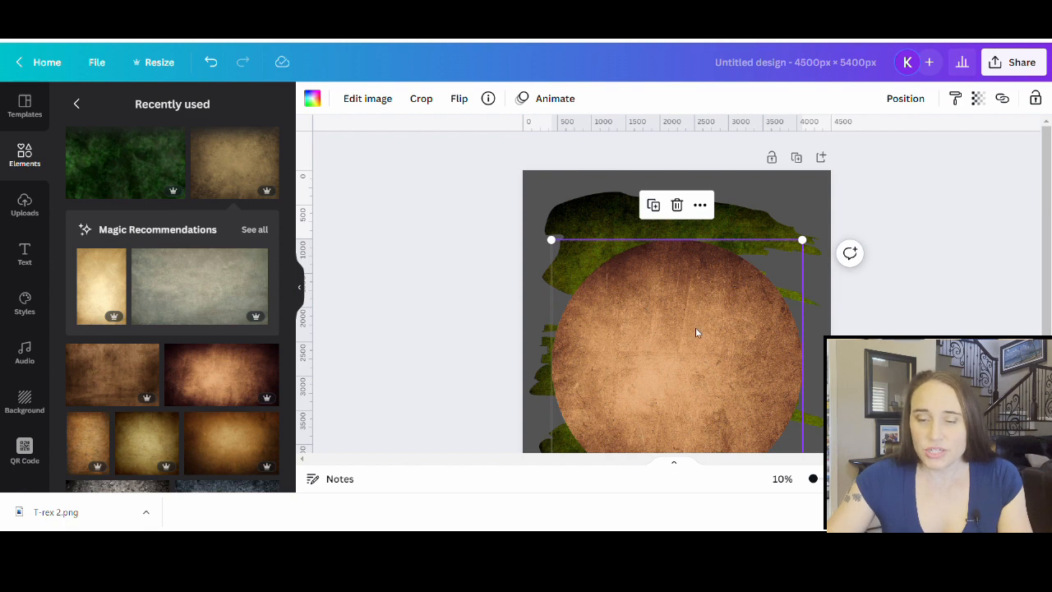
pyautogui.click(1042, 100)
pyautogui.click(925, 195)
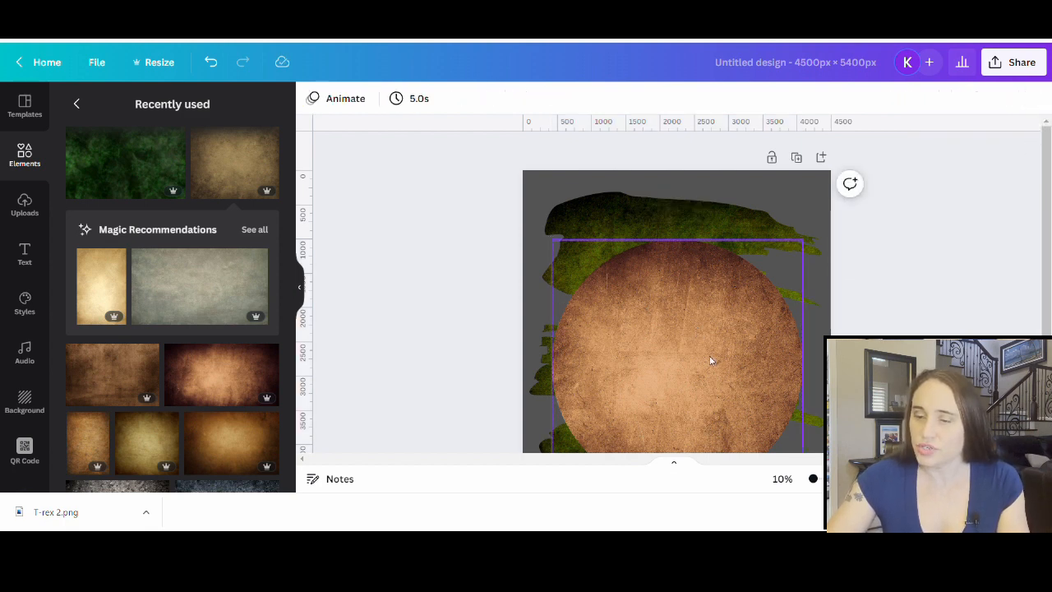
pyautogui.click(659, 376)
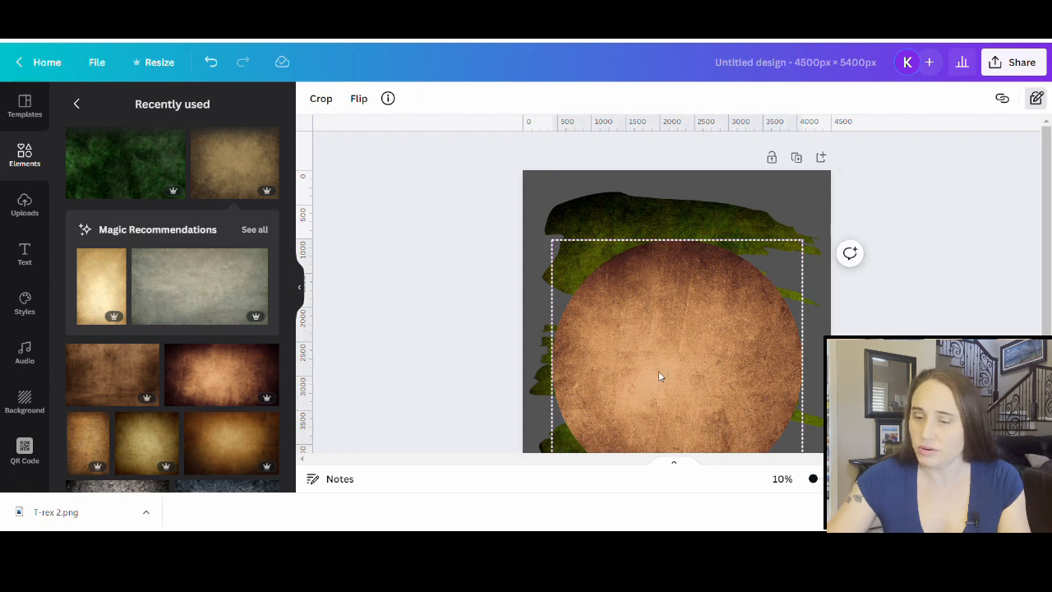
pyautogui.click(1037, 98)
pyautogui.click(1005, 209)
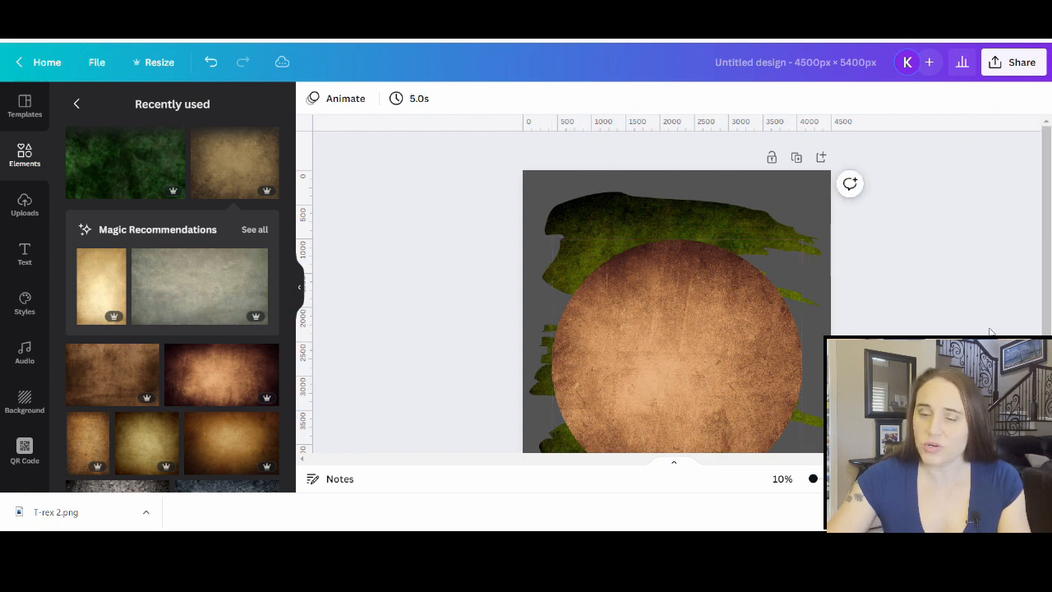
pyautogui.scroll(-2, 715, 251)
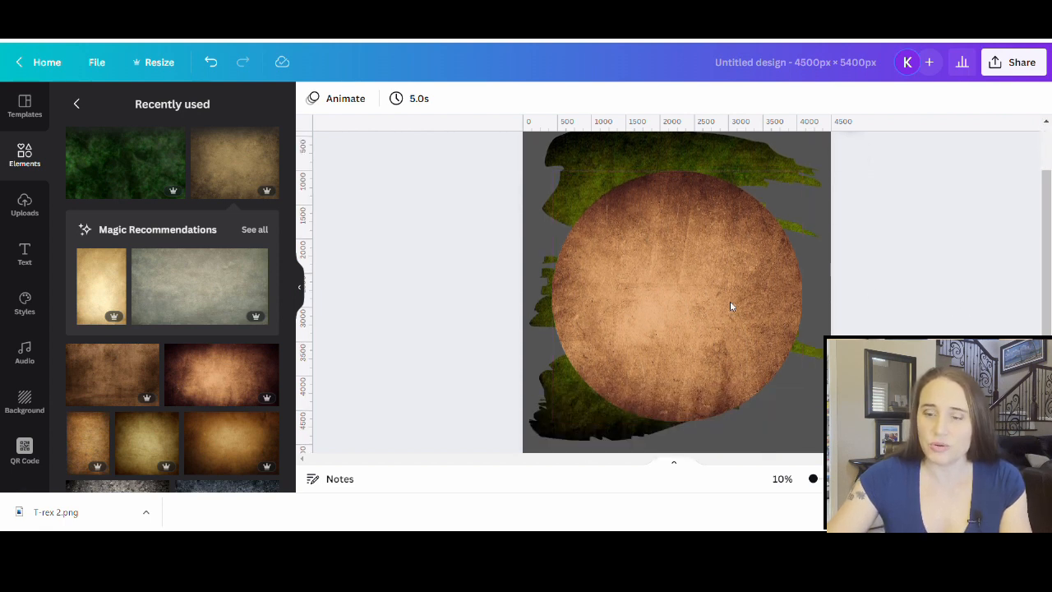
# Add a second circle frame and enlarge it, centred, to just inside the copper circle's edge, leaving a thin copper ring.
pyautogui.scroll(5, 210, 362)
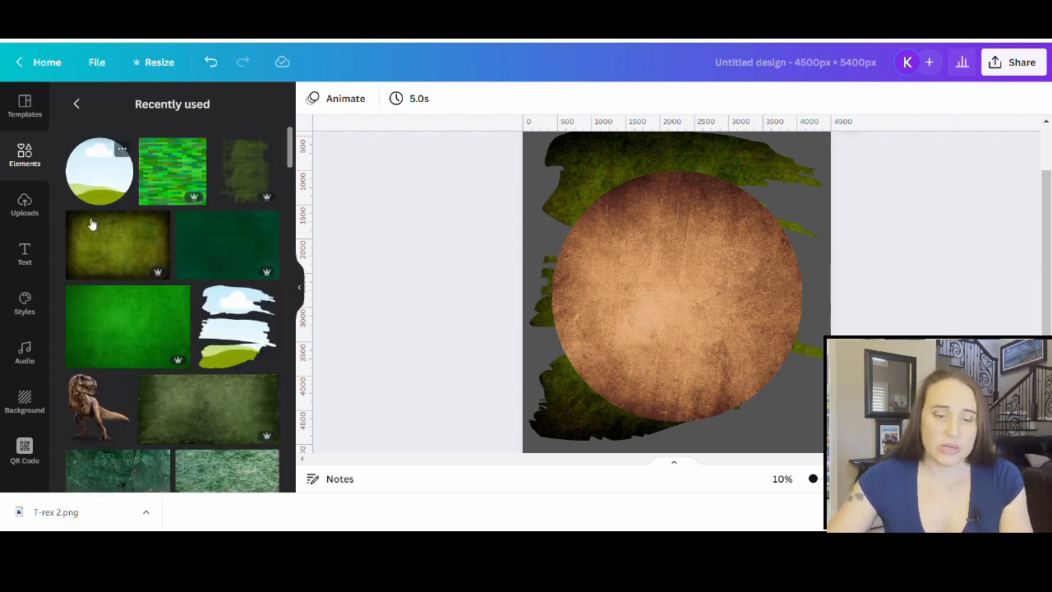
pyautogui.click(96, 170)
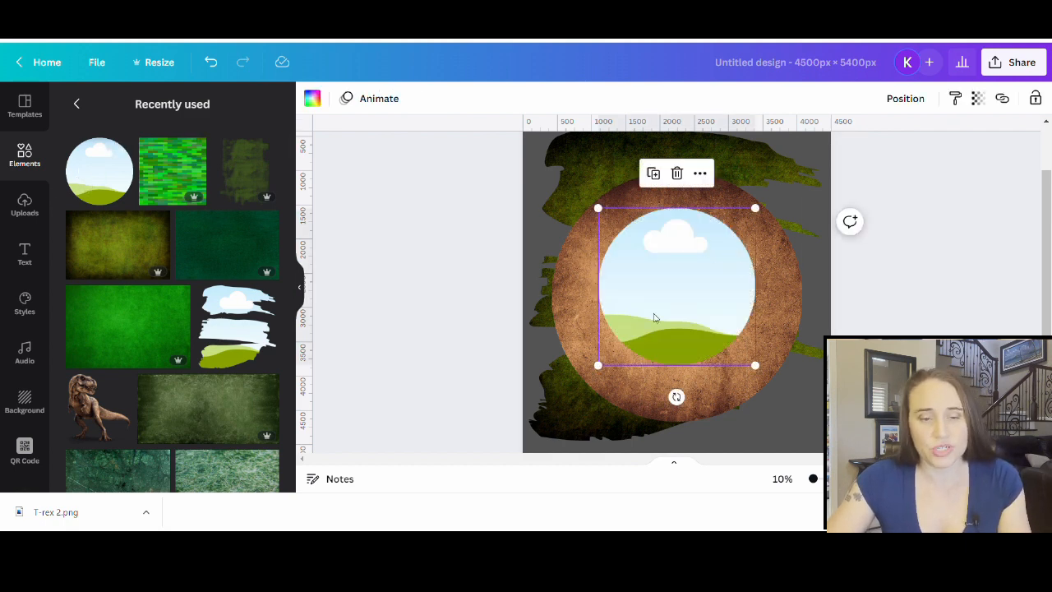
pyautogui.moveTo(756, 365); pyautogui.dragTo(830, 440)
pyautogui.moveTo(715, 375); pyautogui.dragTo(666, 346)
pyautogui.click(954, 282)
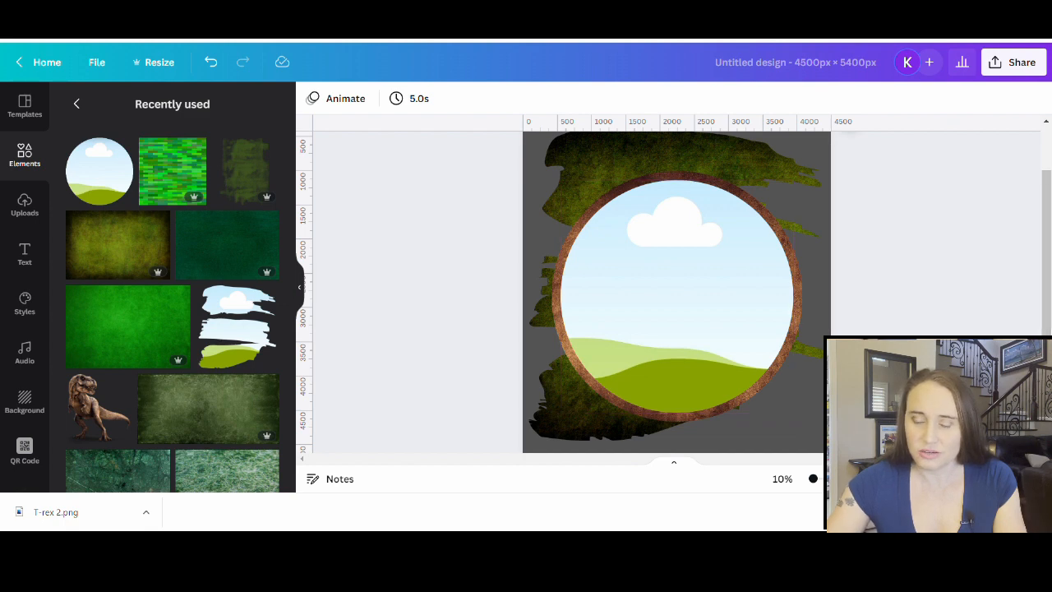
# Try the black-and-grey scratched grunge texture from the recently used images as the fill of the inner circle frame.
pyautogui.click(649, 282)
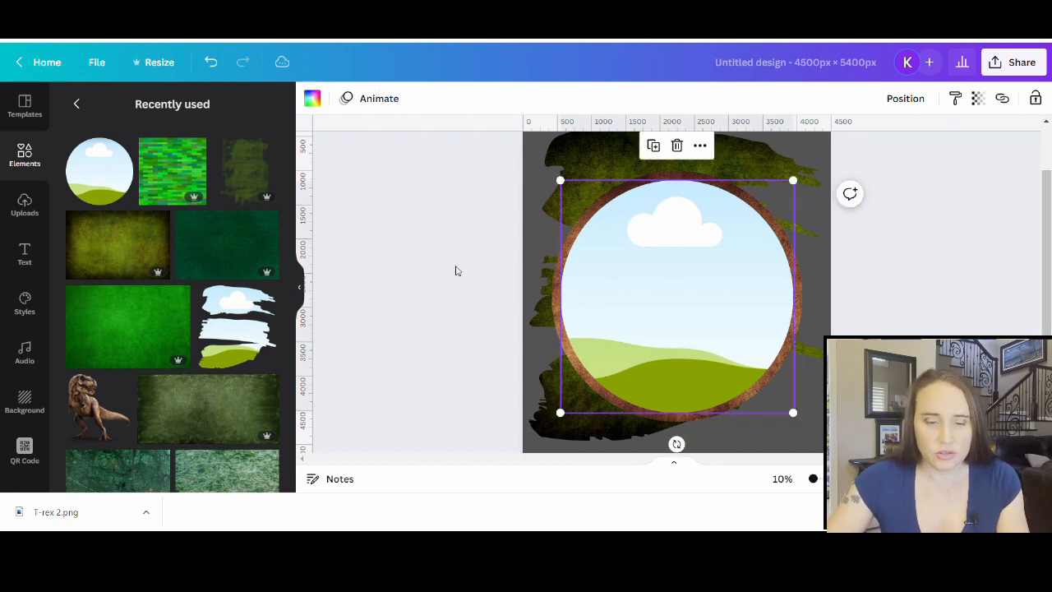
pyautogui.scroll(-3, 182, 276)
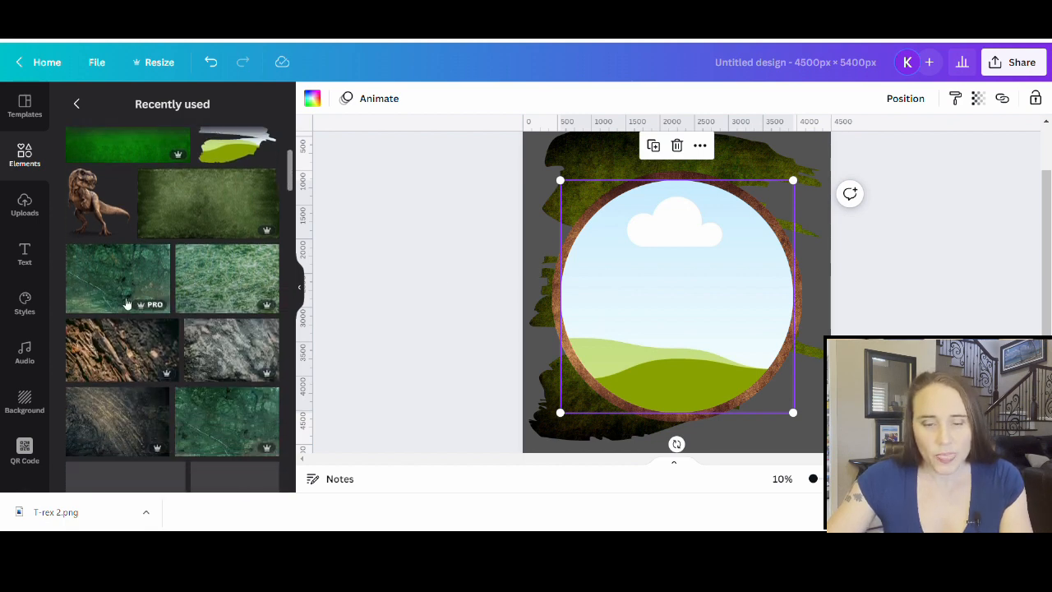
pyautogui.scroll(-2, 90, 354)
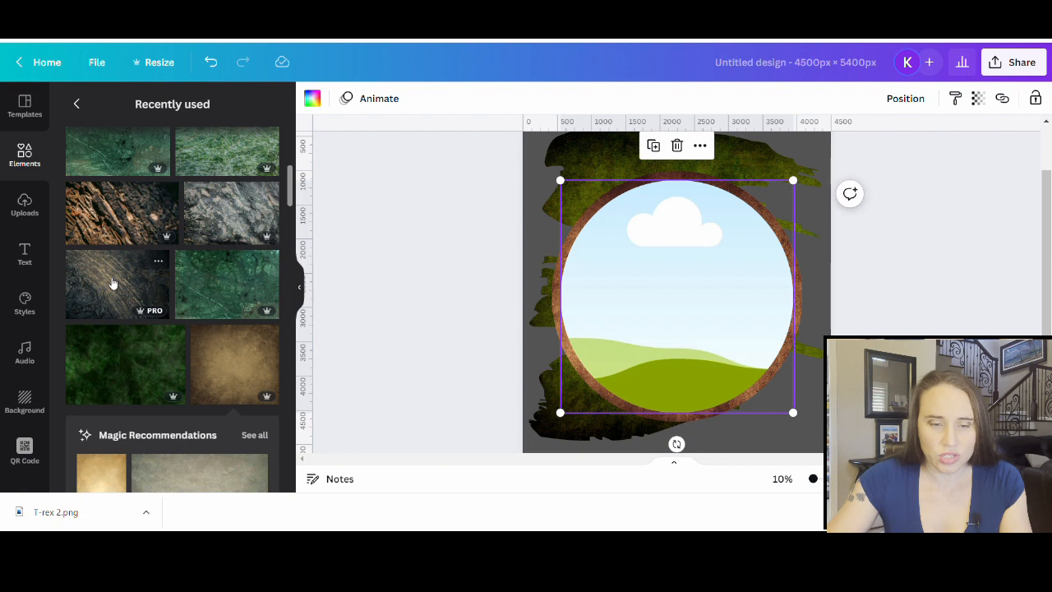
pyautogui.scroll(-10, 135, 264)
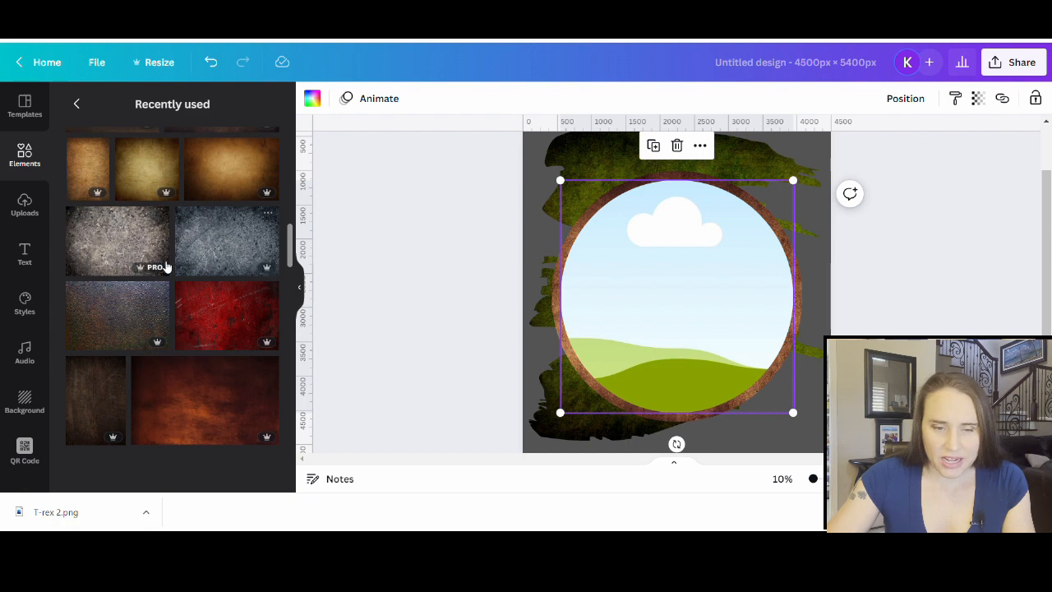
pyautogui.scroll(-2, 90, 427)
pyautogui.scroll(-2, 123, 431)
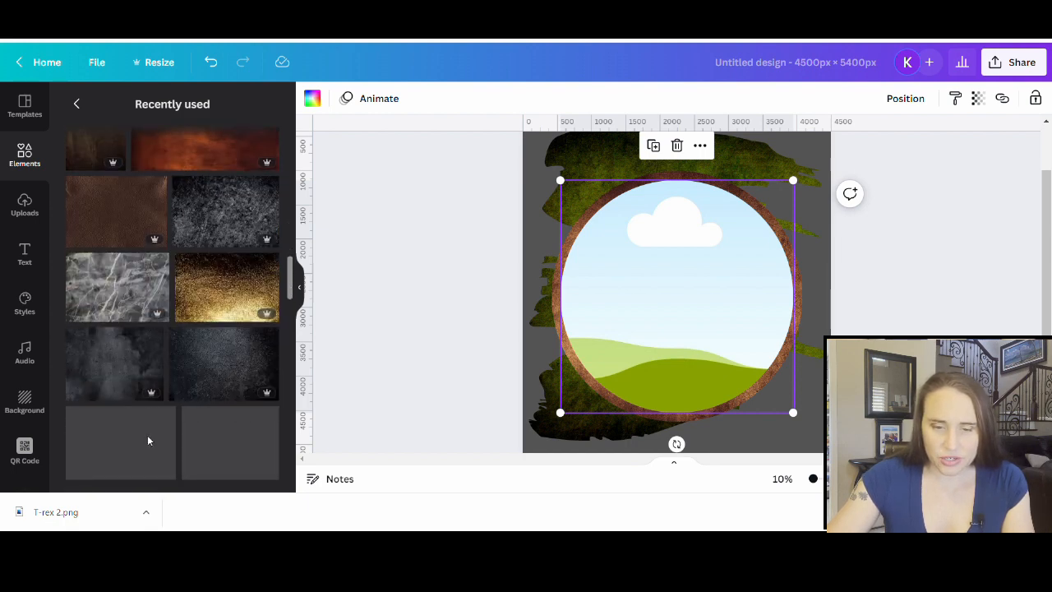
pyautogui.scroll(-2, 109, 349)
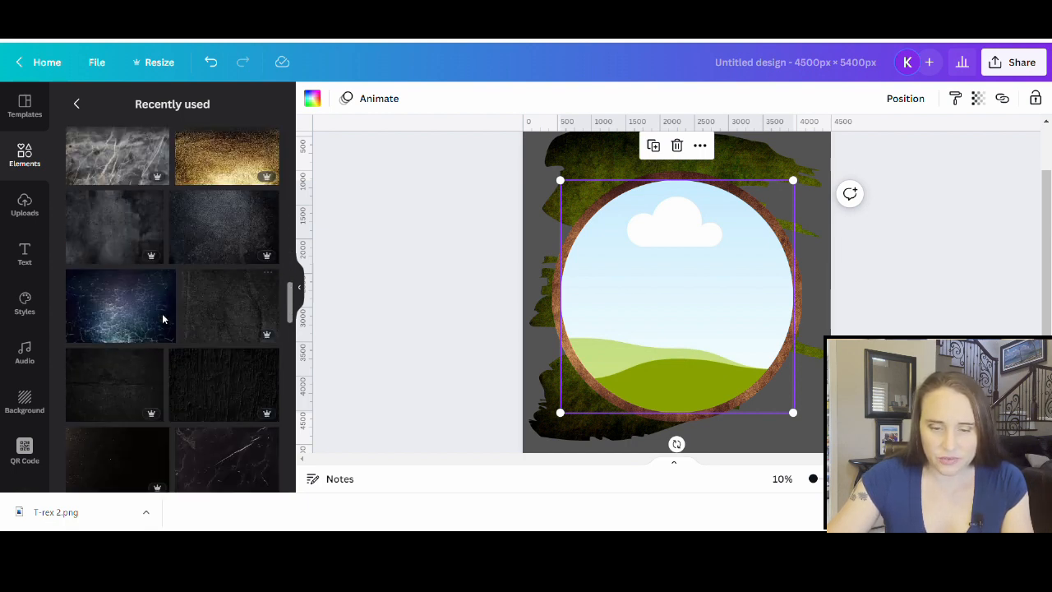
pyautogui.scroll(3, 197, 370)
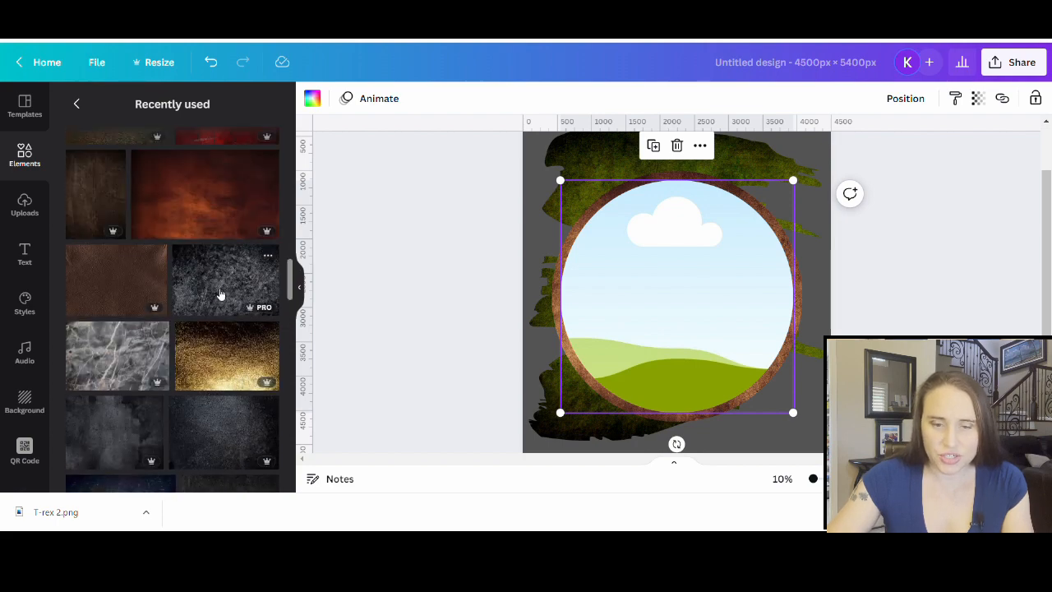
pyautogui.moveTo(226, 280); pyautogui.dragTo(680, 230)
pyautogui.click(888, 390)
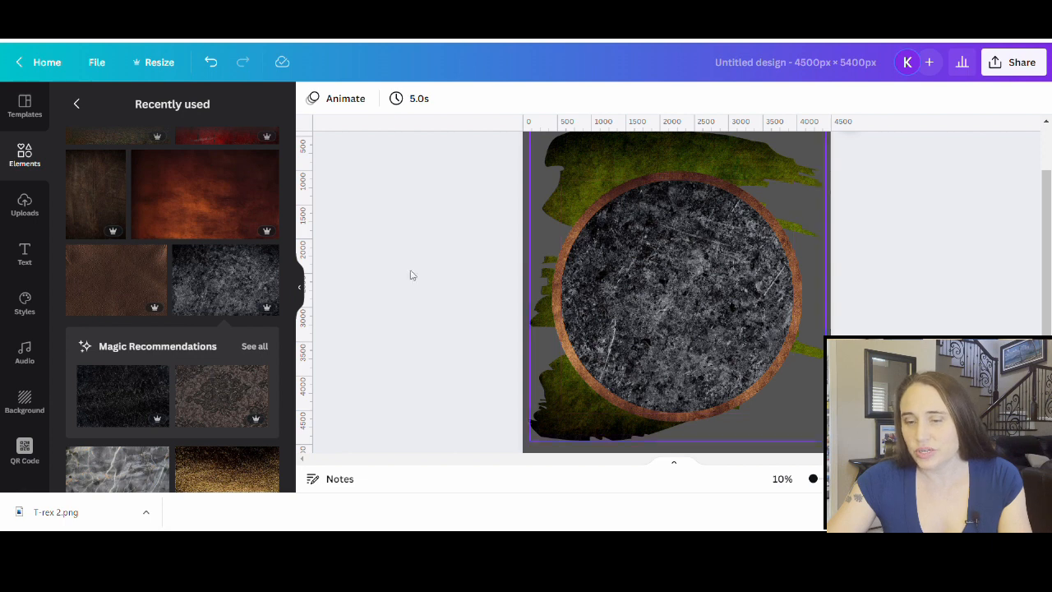
# Try the light grey speckled stone texture as the fill of the inner circle frame.
pyautogui.scroll(2, 206, 354)
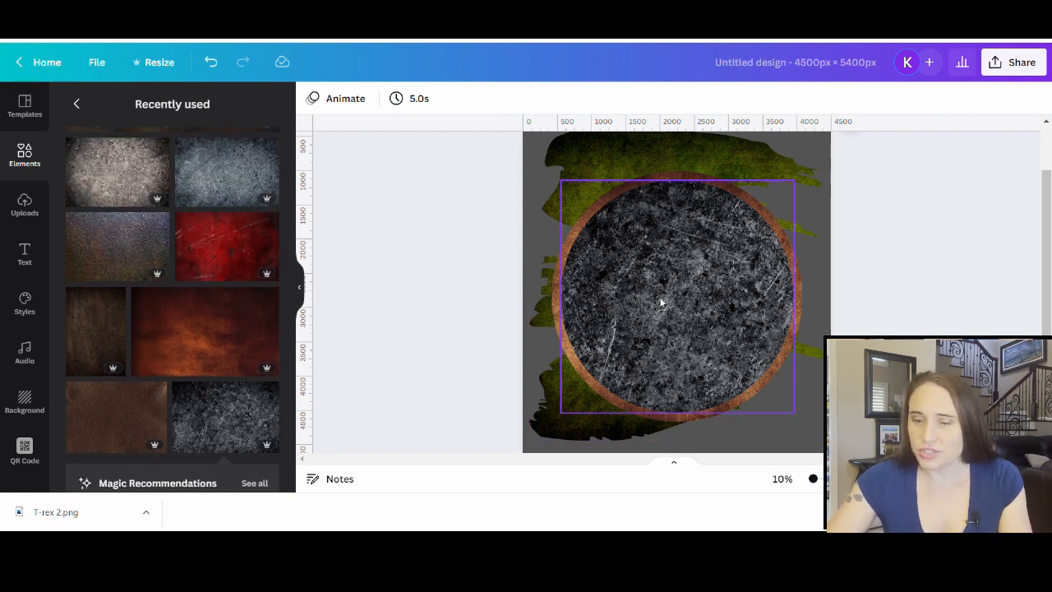
pyautogui.scroll(3, 148, 421)
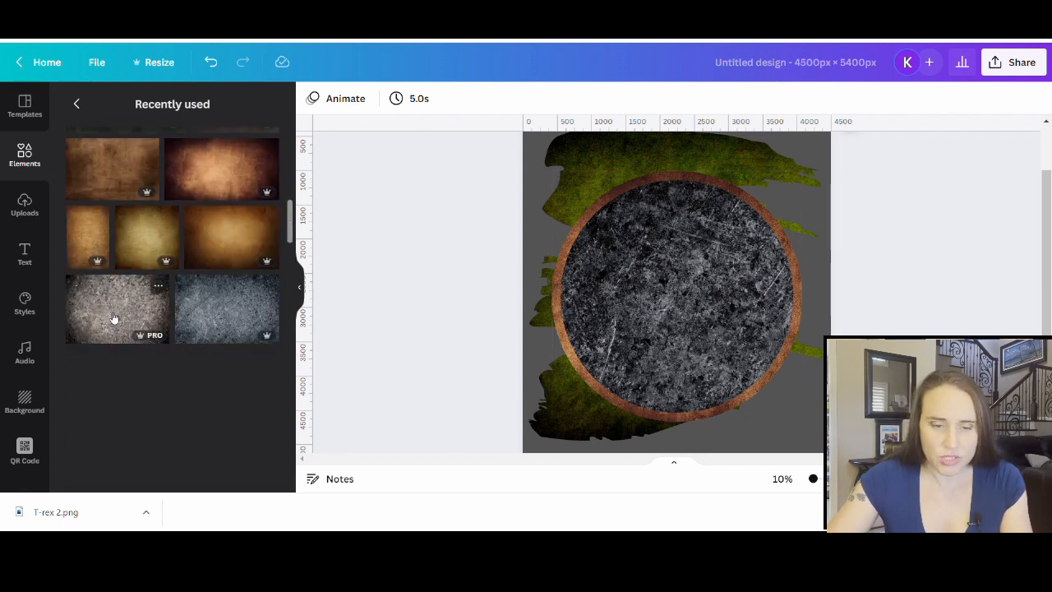
pyautogui.moveTo(115, 318); pyautogui.dragTo(650, 234)
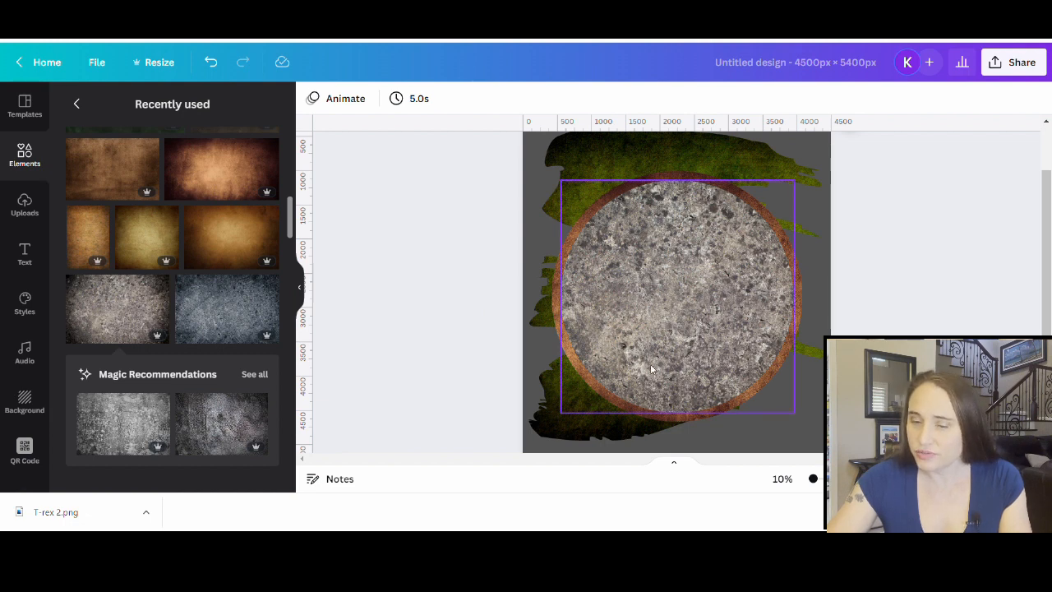
# Fill the inner circle frame with the dark rock texture that has diagonal tan streaks.
pyautogui.scroll(1, 64, 383)
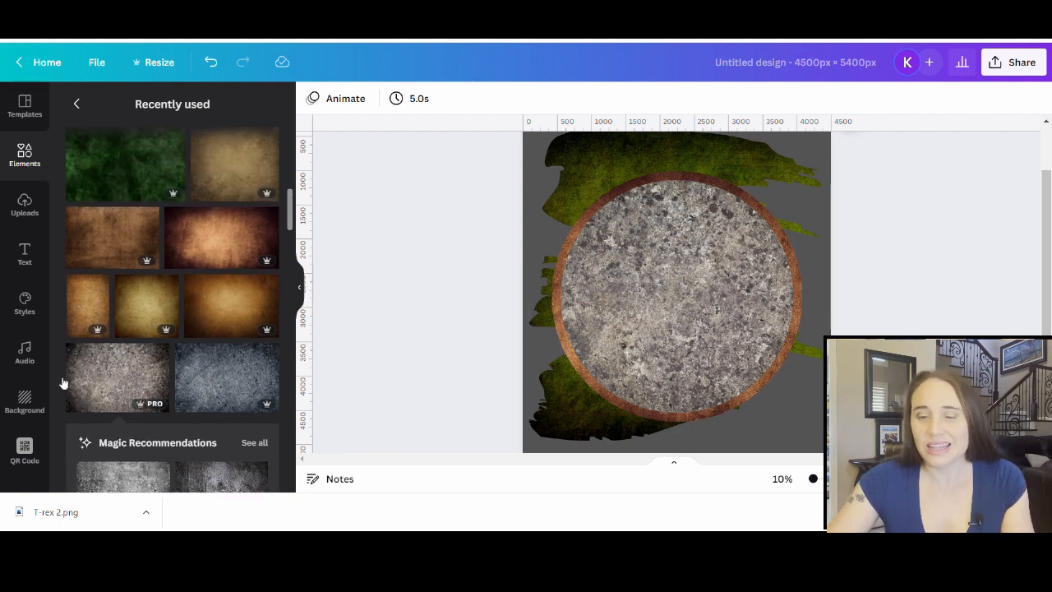
pyautogui.scroll(1, 211, 423)
pyautogui.scroll(2, 236, 411)
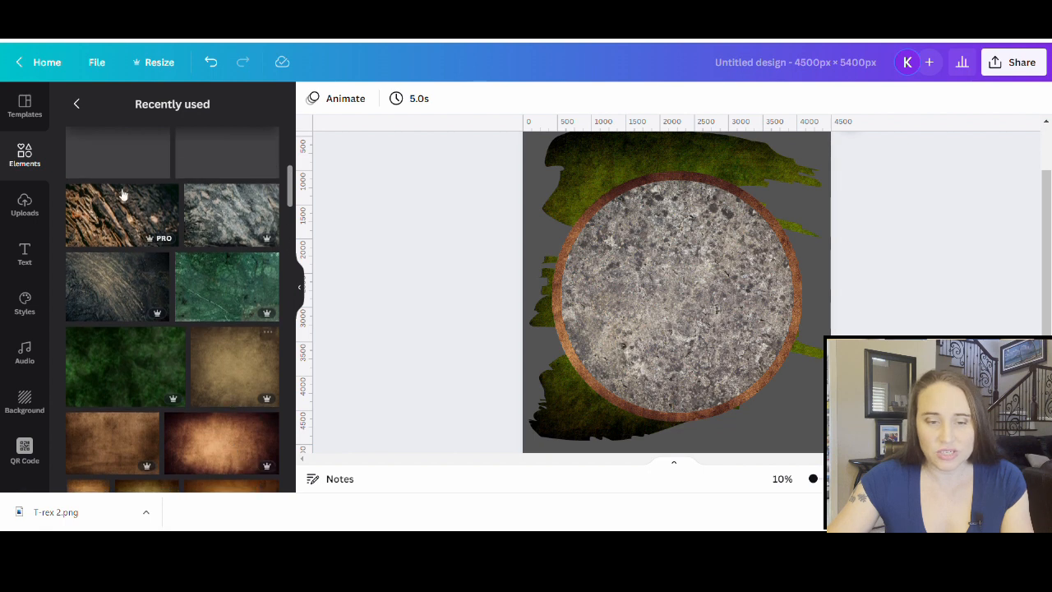
pyautogui.scroll(1, 124, 247)
pyautogui.moveTo(124, 357); pyautogui.dragTo(707, 275)
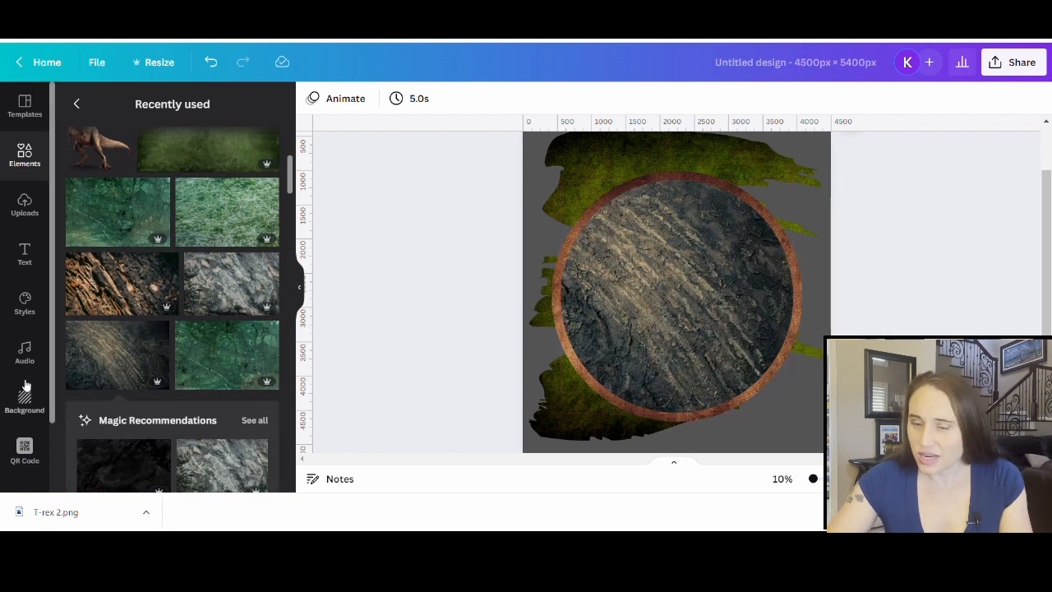
# Try shifting the rock texture right and then fully left inside the inner circle frame, applying each crop.
pyautogui.doubleClick(686, 308)
pyautogui.moveTo(730, 314); pyautogui.dragTo(764, 314)
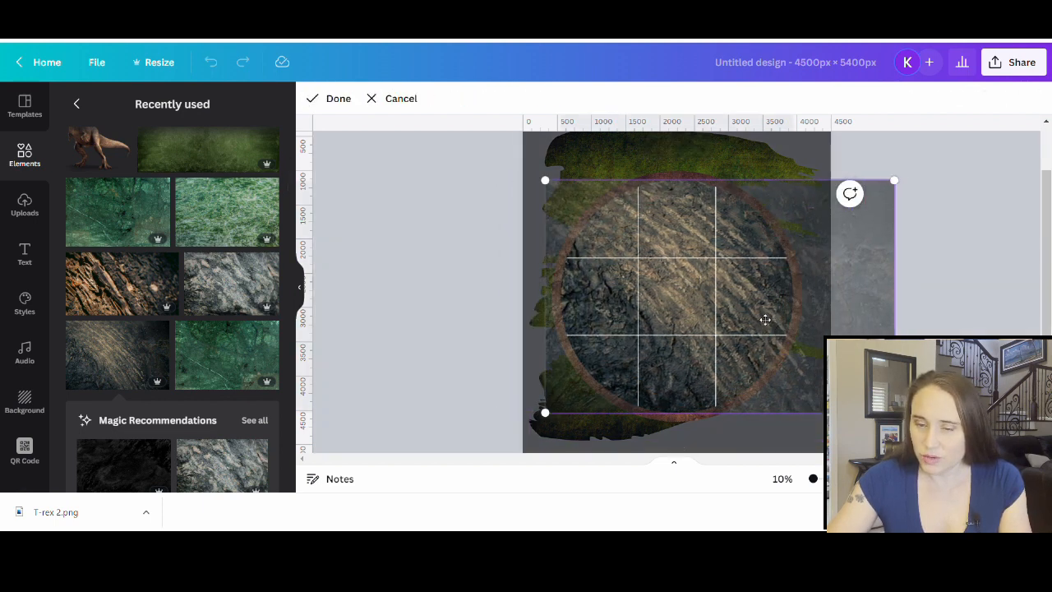
pyautogui.click(423, 308)
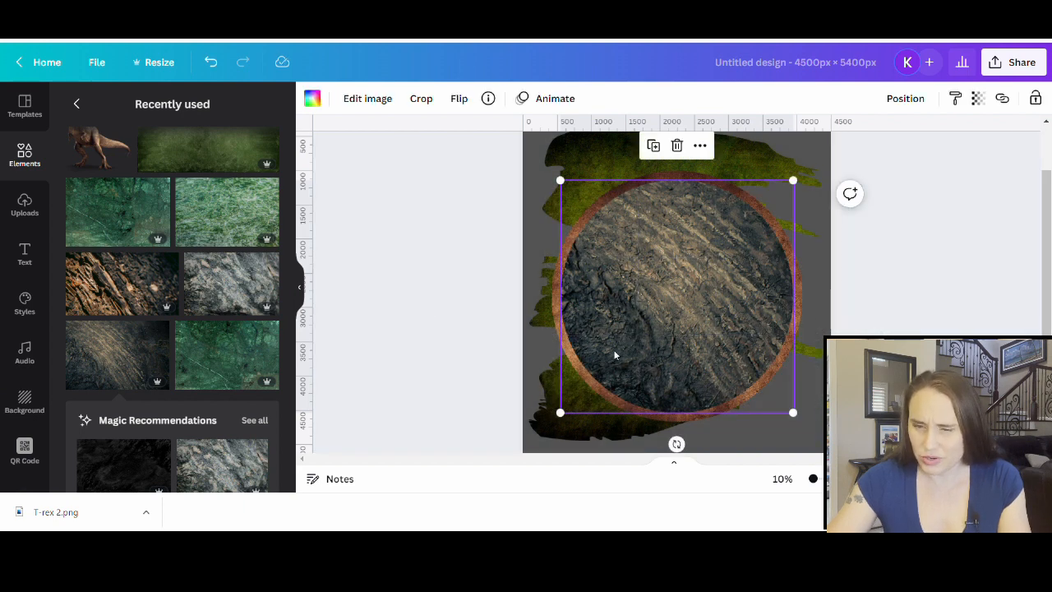
pyautogui.doubleClick(660, 300)
pyautogui.moveTo(667, 319); pyautogui.dragTo(566, 319)
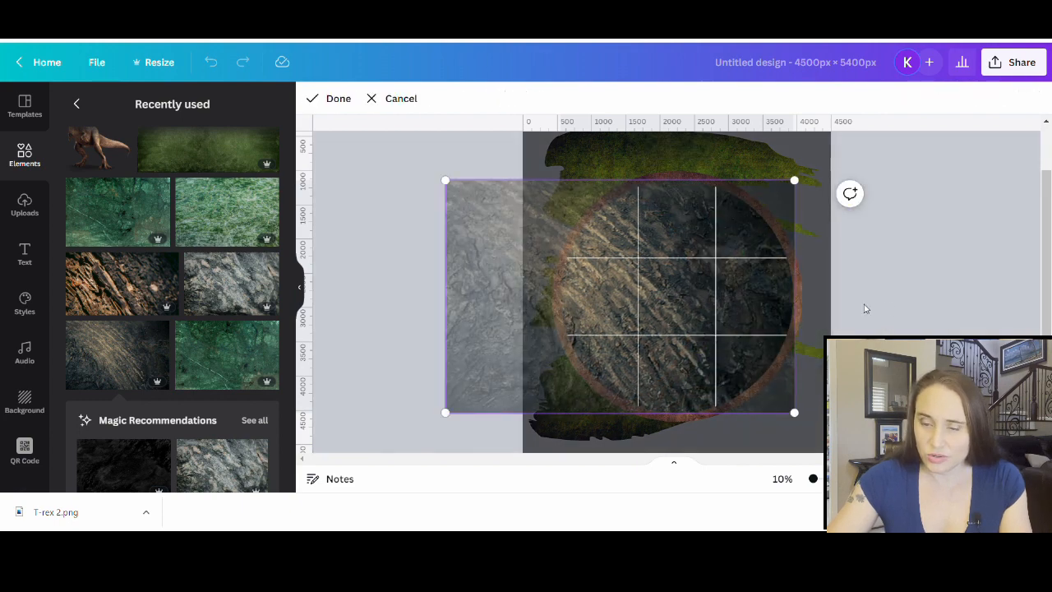
pyautogui.click(898, 307)
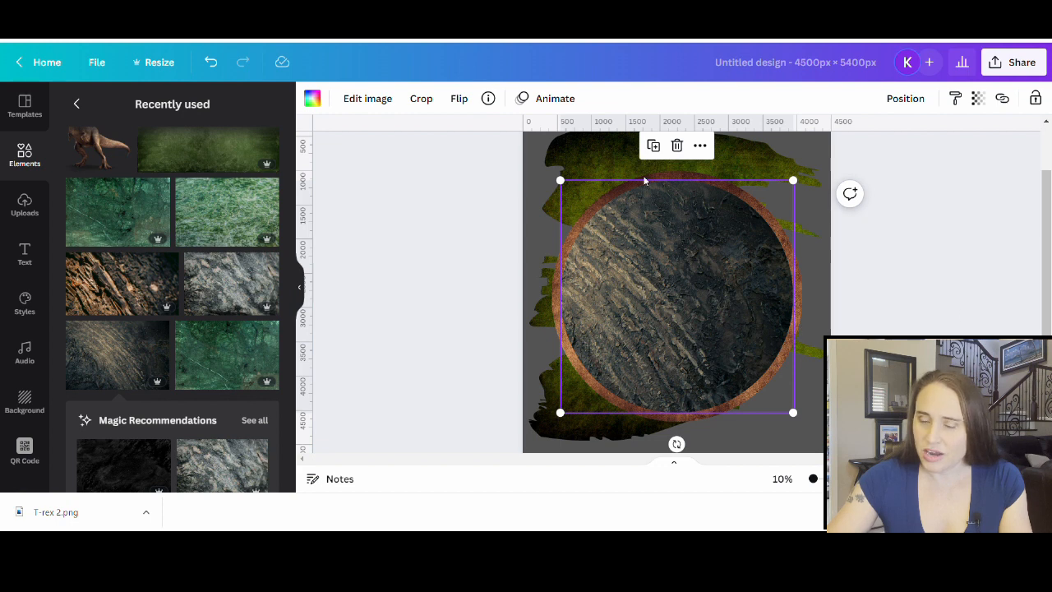
pyautogui.moveTo(651, 308); pyautogui.dragTo(708, 321)
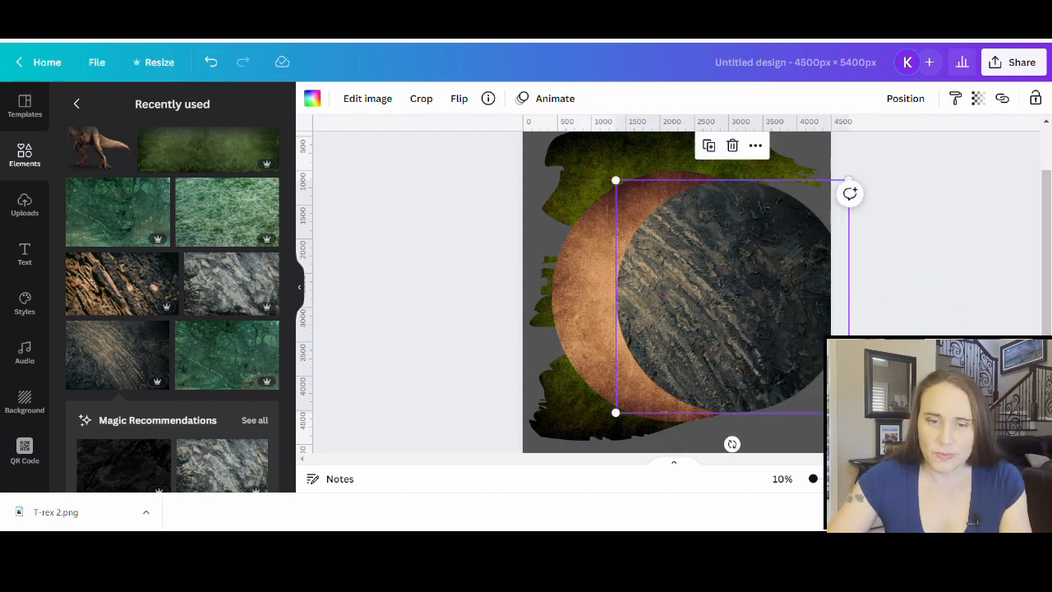
pyautogui.click(212, 66)
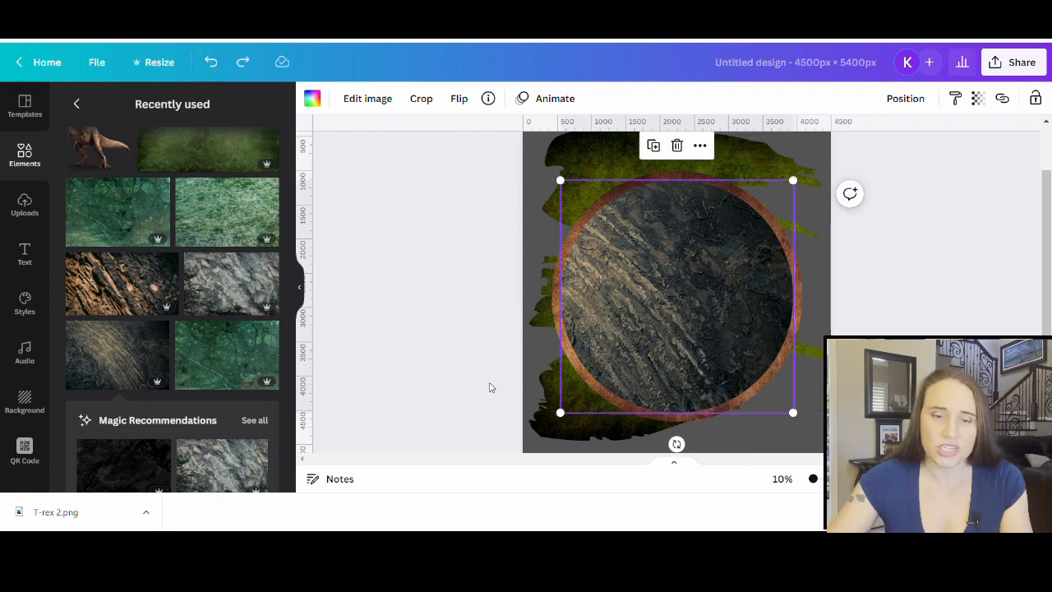
pyautogui.click(402, 322)
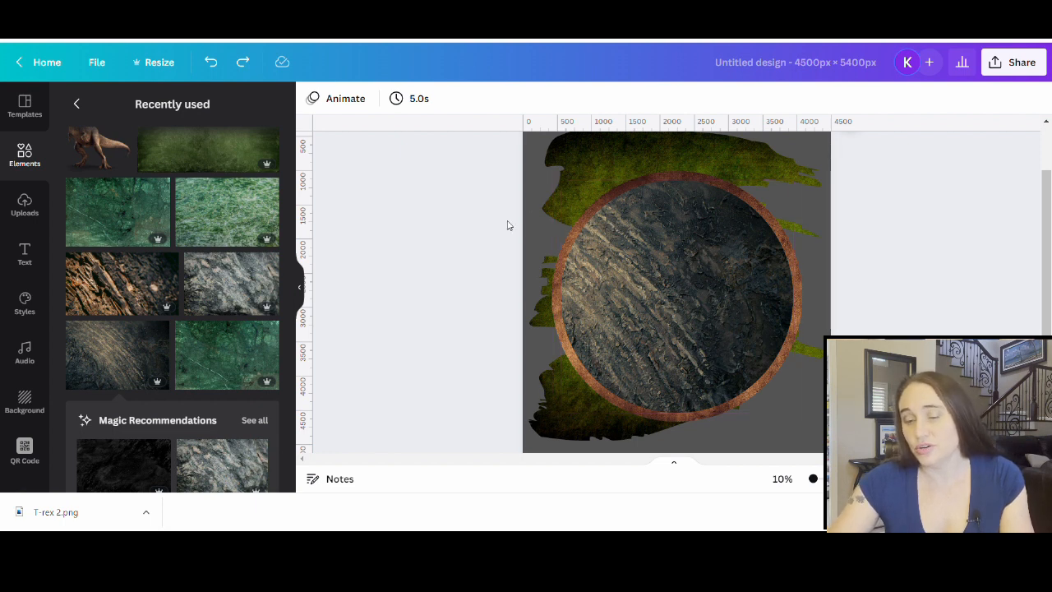
# Try flipping the rock texture in the inner circle horizontally.
pyautogui.click(727, 294)
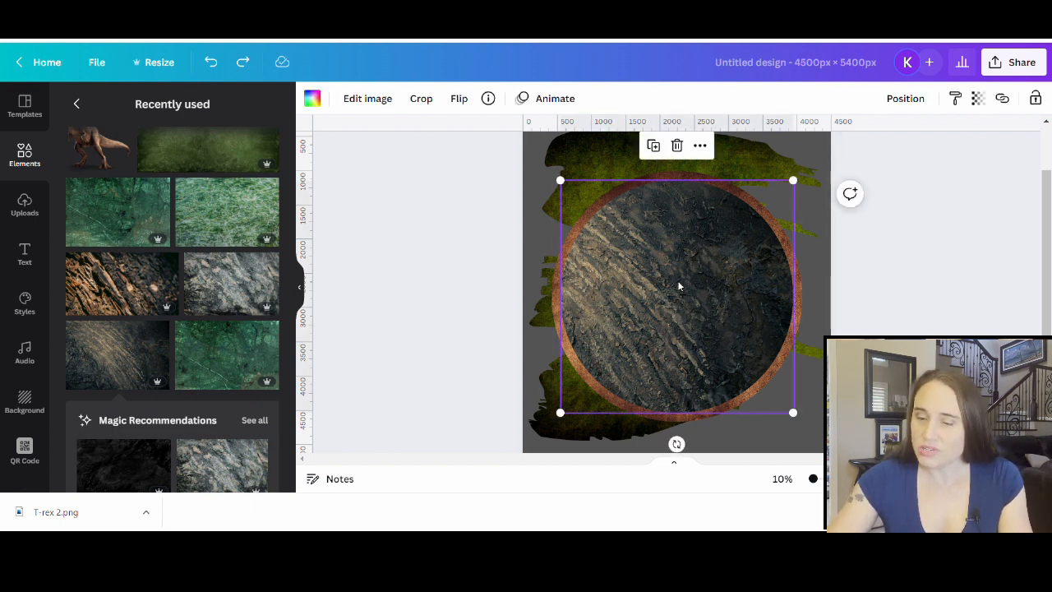
pyautogui.click(458, 100)
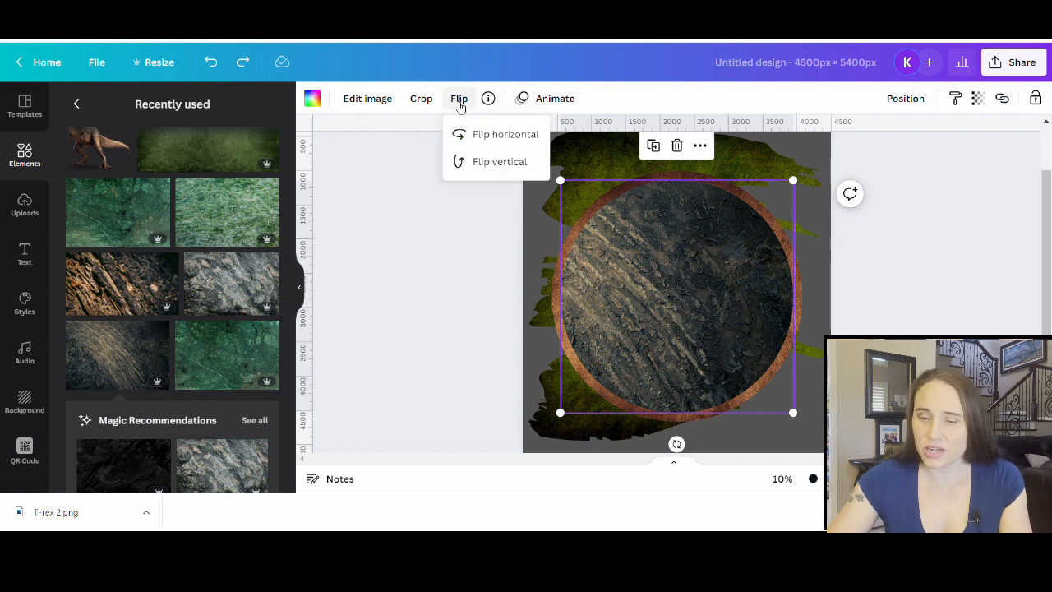
pyautogui.click(473, 133)
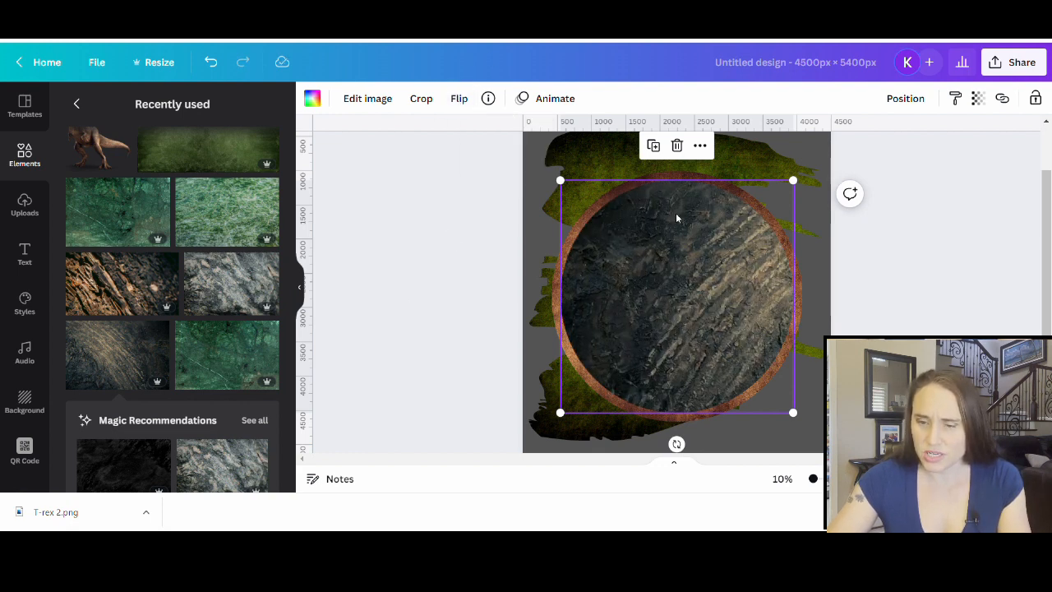
pyautogui.click(1013, 272)
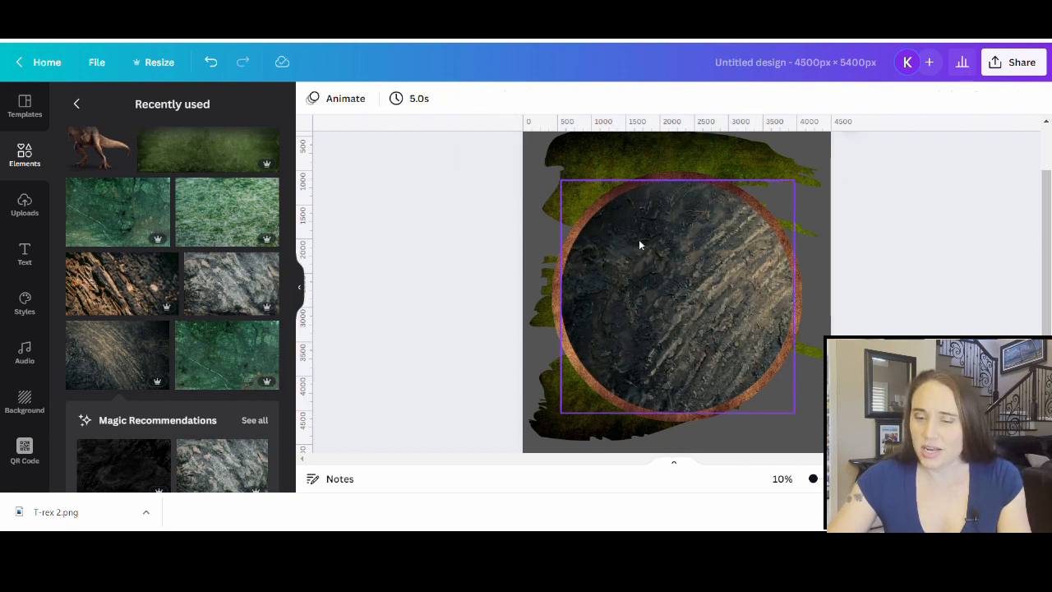
# Shift the flipped rock texture to the left inside the inner circle frame and apply the crop.
pyautogui.doubleClick(695, 291)
pyautogui.moveTo(747, 304); pyautogui.dragTo(697, 308)
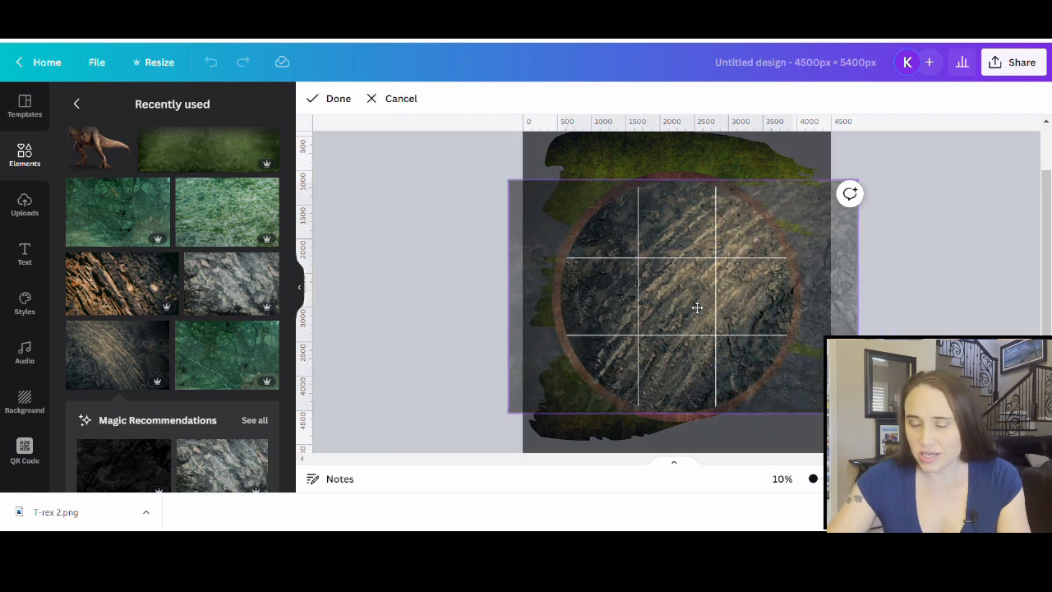
pyautogui.click(953, 316)
pyautogui.press('Escape')
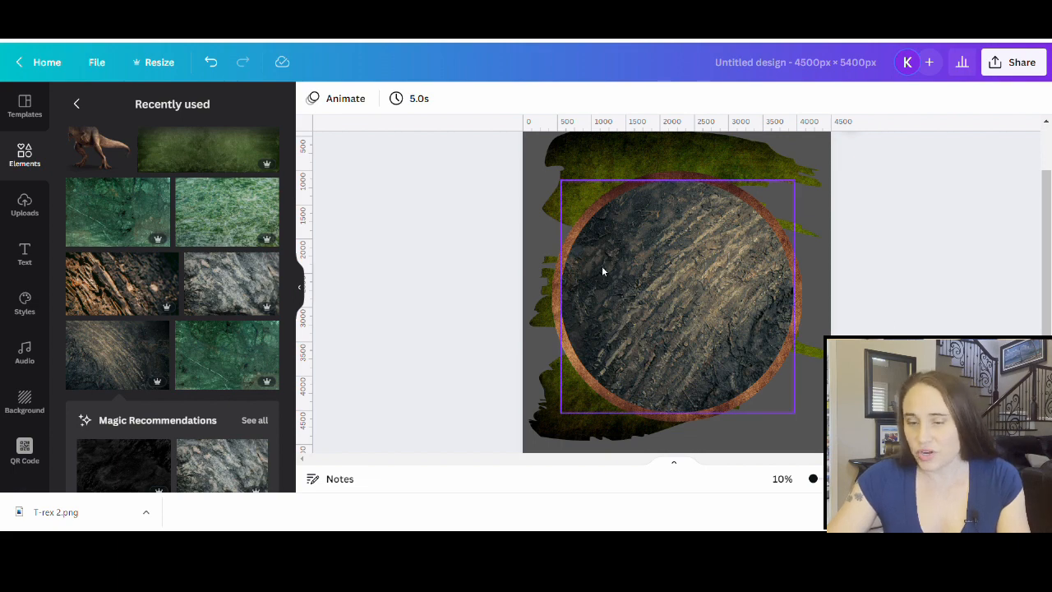
# Flip the rock texture horizontally again so its streaks run down from upper left to lower right.
pyautogui.click(653, 287)
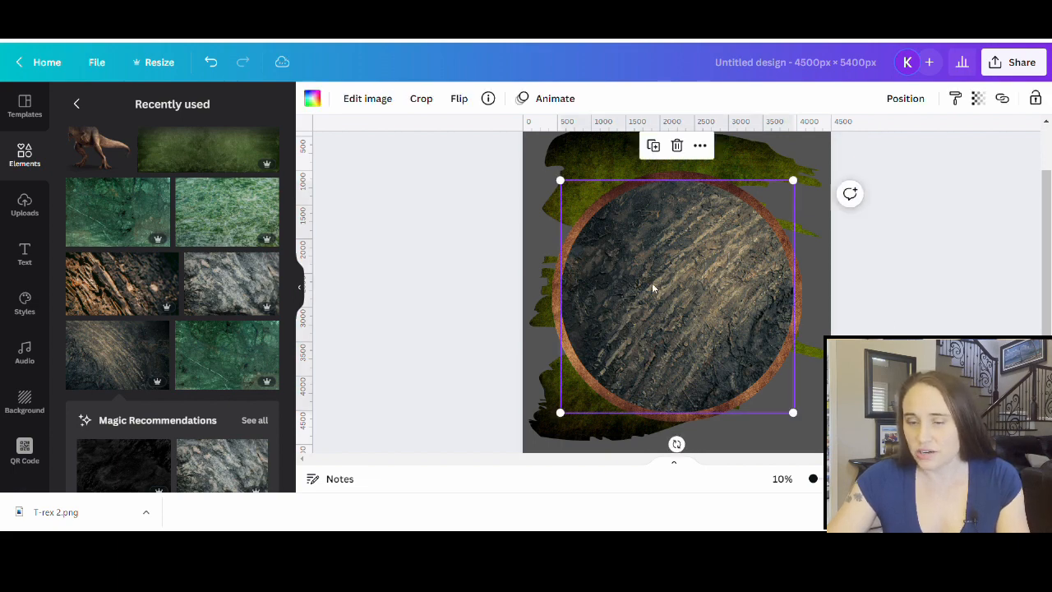
pyautogui.click(459, 98)
pyautogui.click(489, 136)
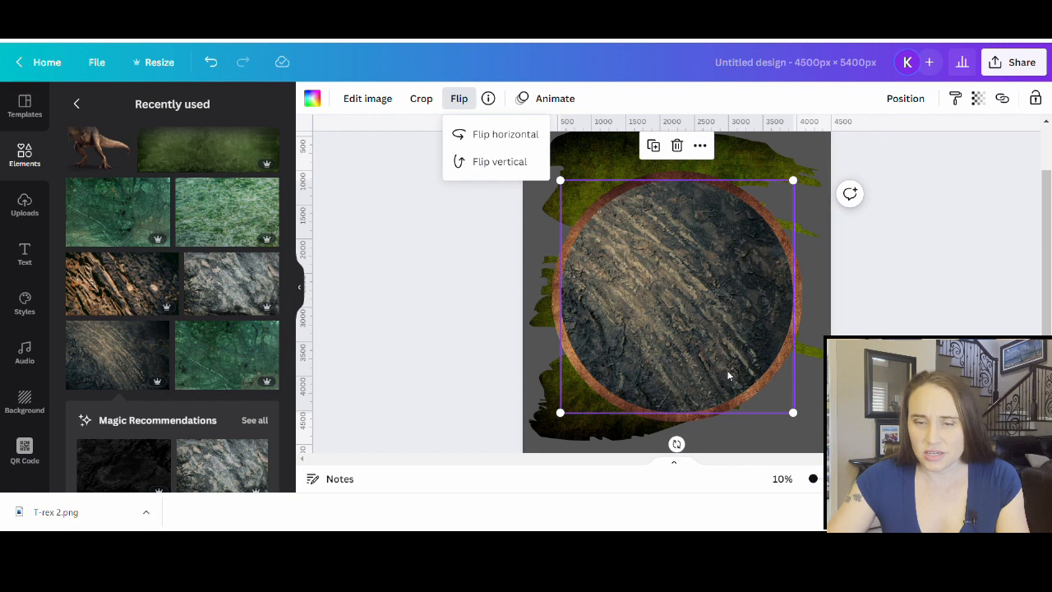
pyautogui.click(886, 259)
# Shift the rock texture slightly to the right inside the inner circle frame and apply the crop.
pyautogui.doubleClick(654, 282)
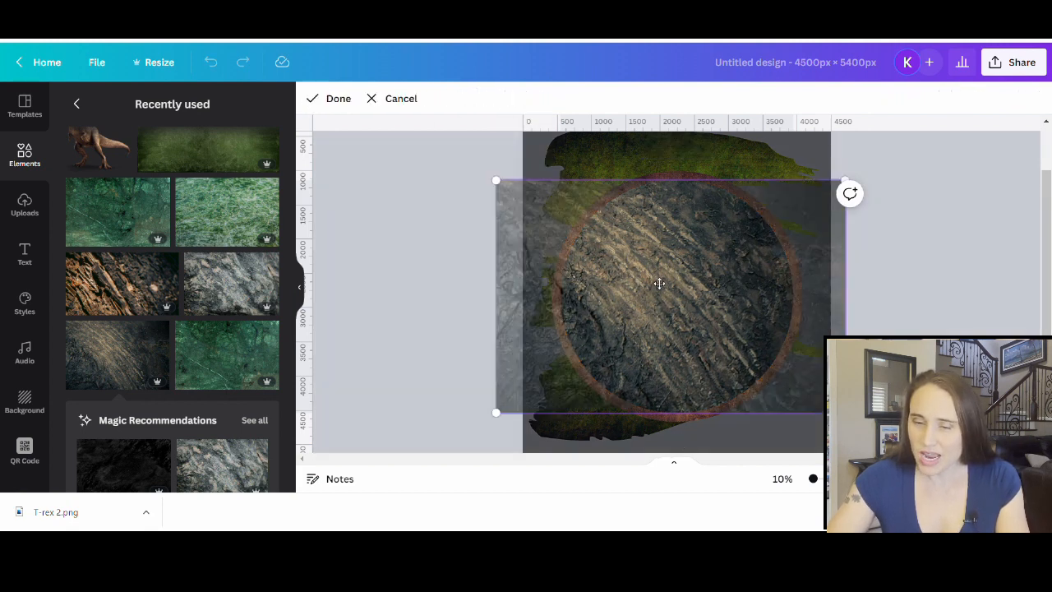
pyautogui.moveTo(668, 285); pyautogui.dragTo(688, 285)
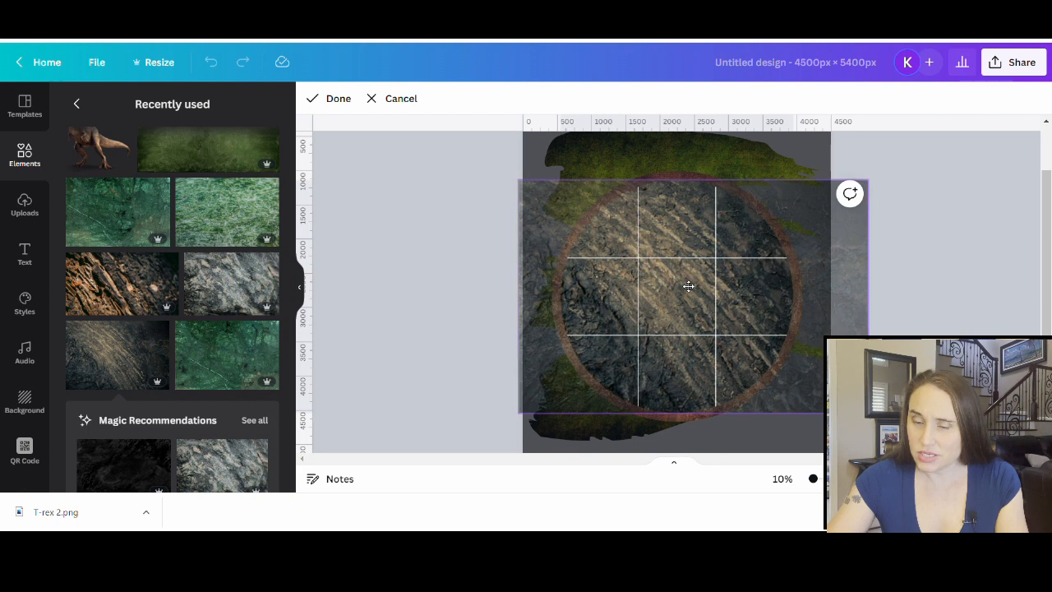
pyautogui.click(370, 244)
pyautogui.click(371, 252)
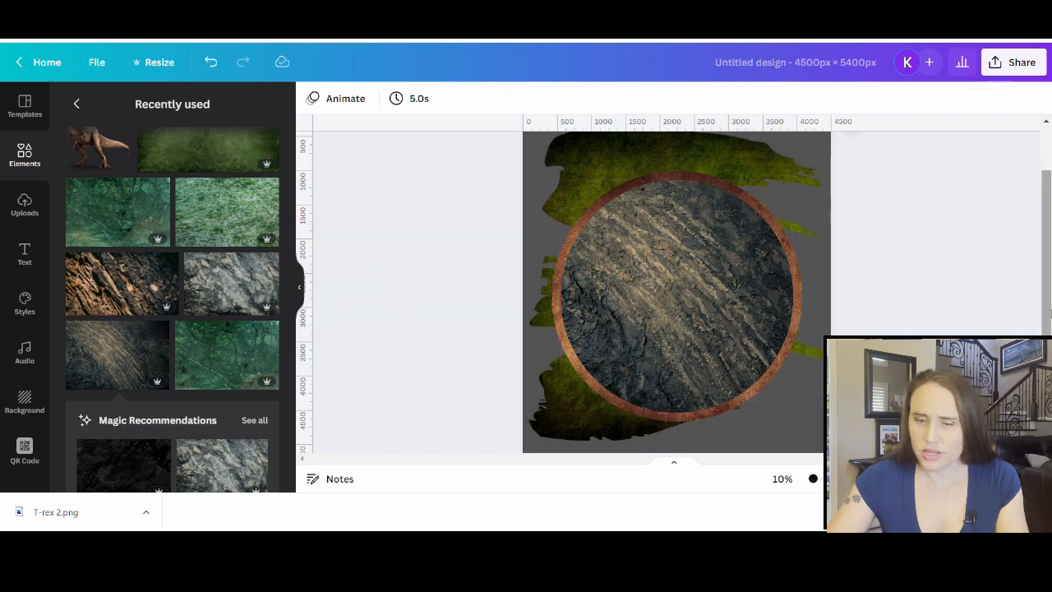
# Lock the rock-textured inner circle in place on the page.
pyautogui.click(704, 331)
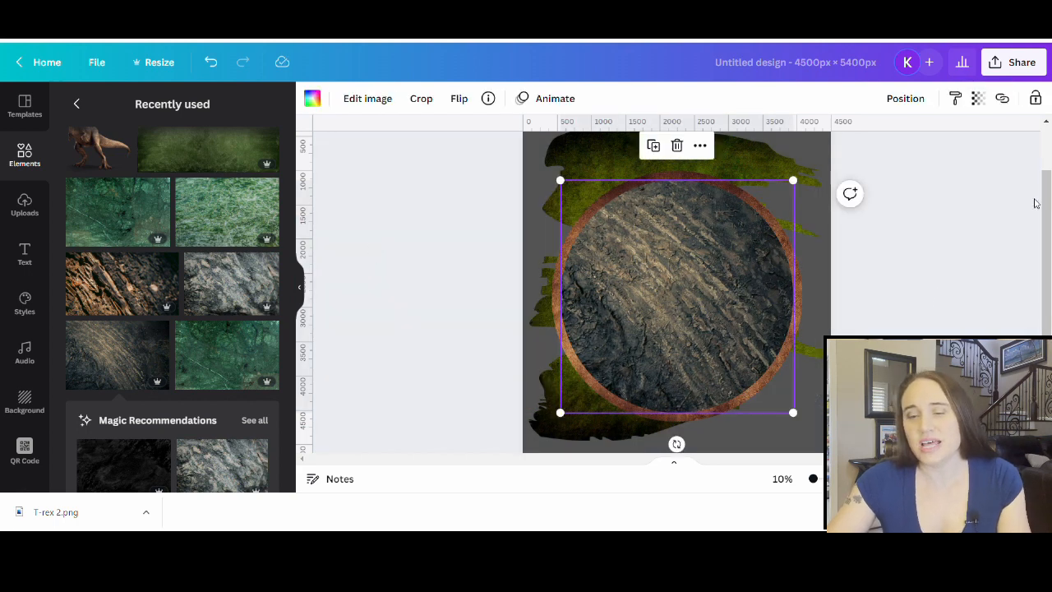
pyautogui.click(1037, 99)
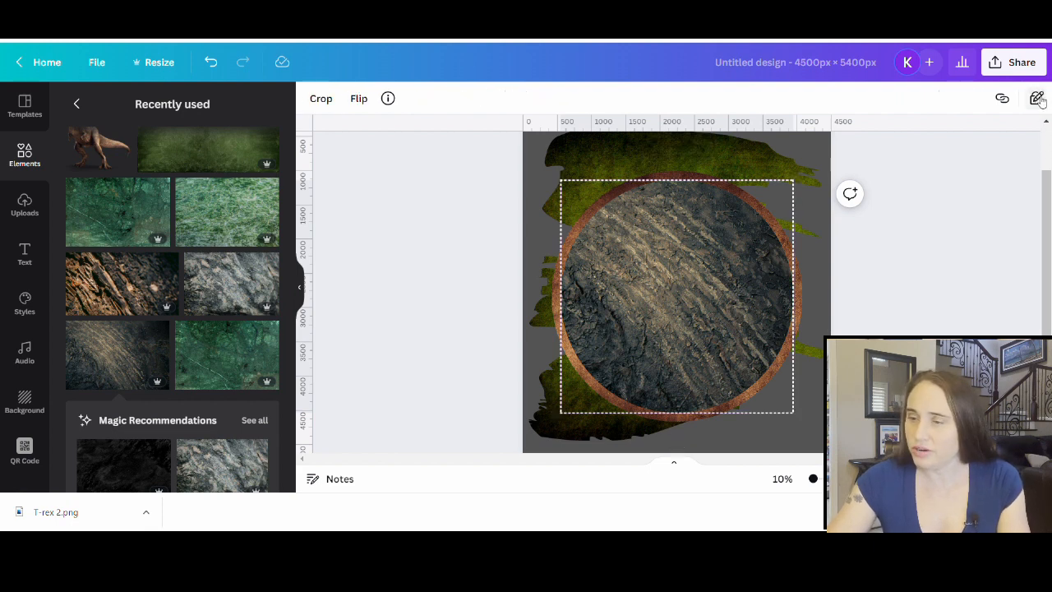
pyautogui.click(956, 287)
pyautogui.click(631, 316)
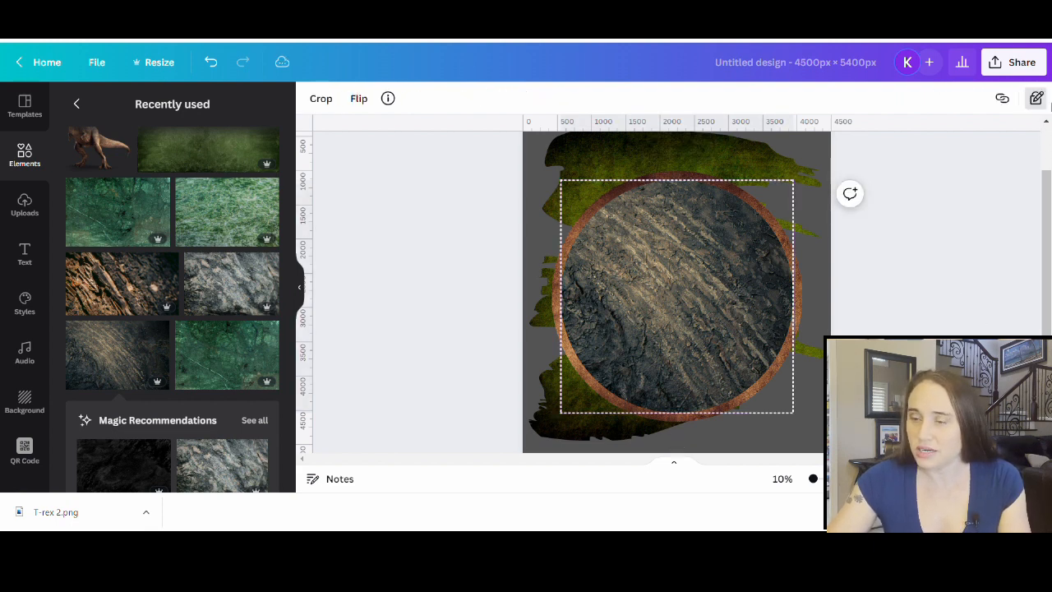
pyautogui.click(1038, 98)
pyautogui.click(975, 263)
# Select the olive-green brush-stroke backdrop to check its lock state and look over the whole composition.
pyautogui.scroll(2, 473, 221)
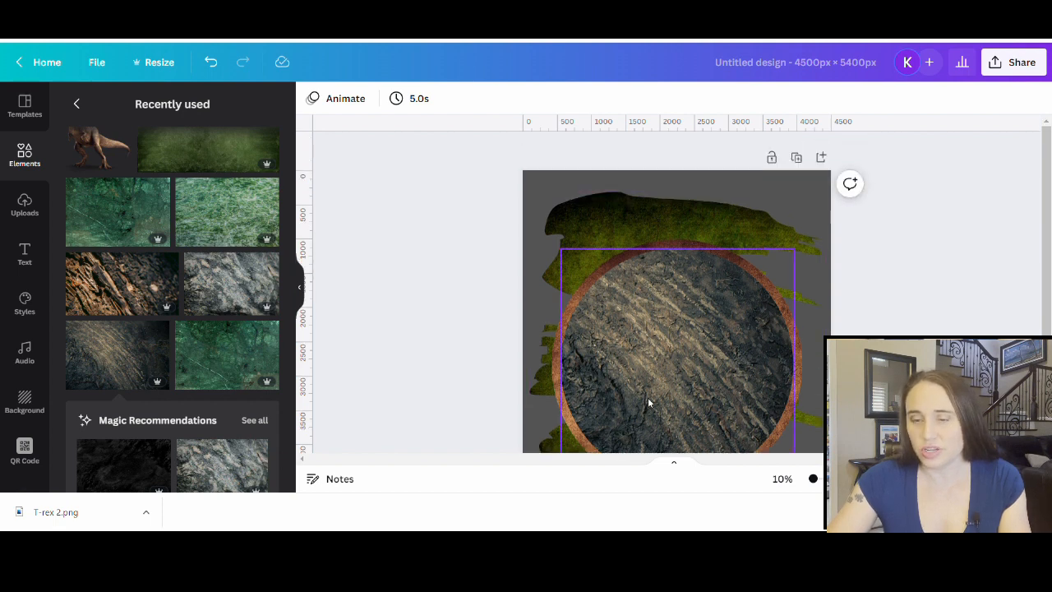
pyautogui.click(592, 222)
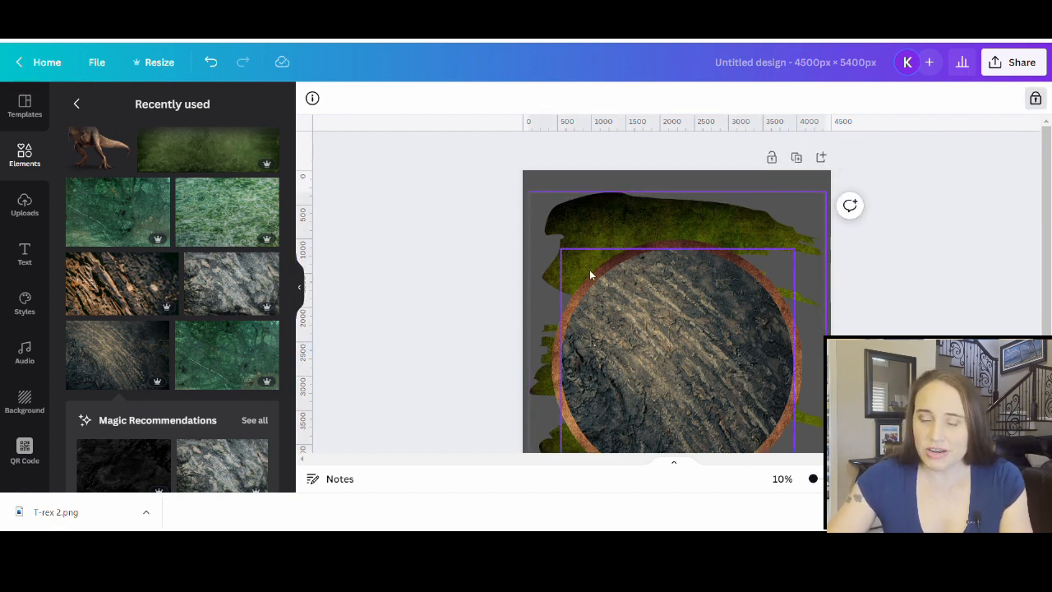
pyautogui.scroll(-2, 849, 240)
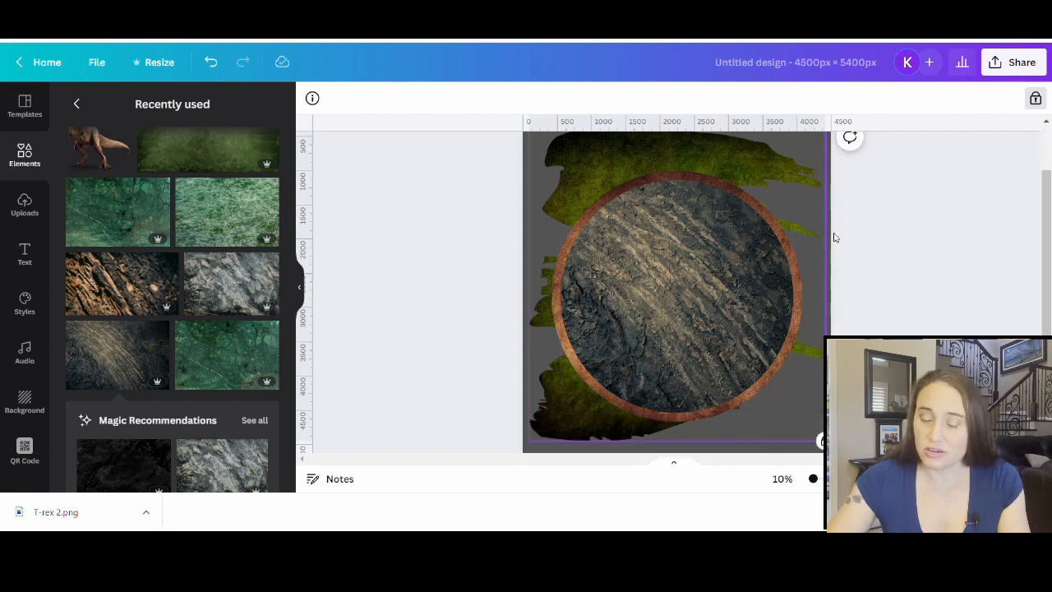
pyautogui.click(935, 237)
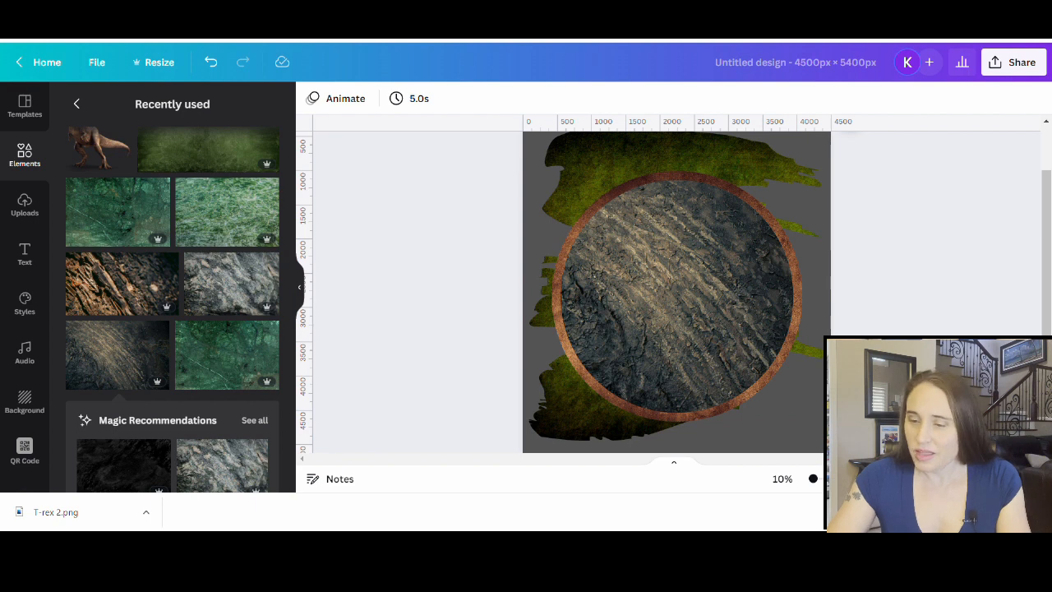
pyautogui.scroll(-2, 773, 282)
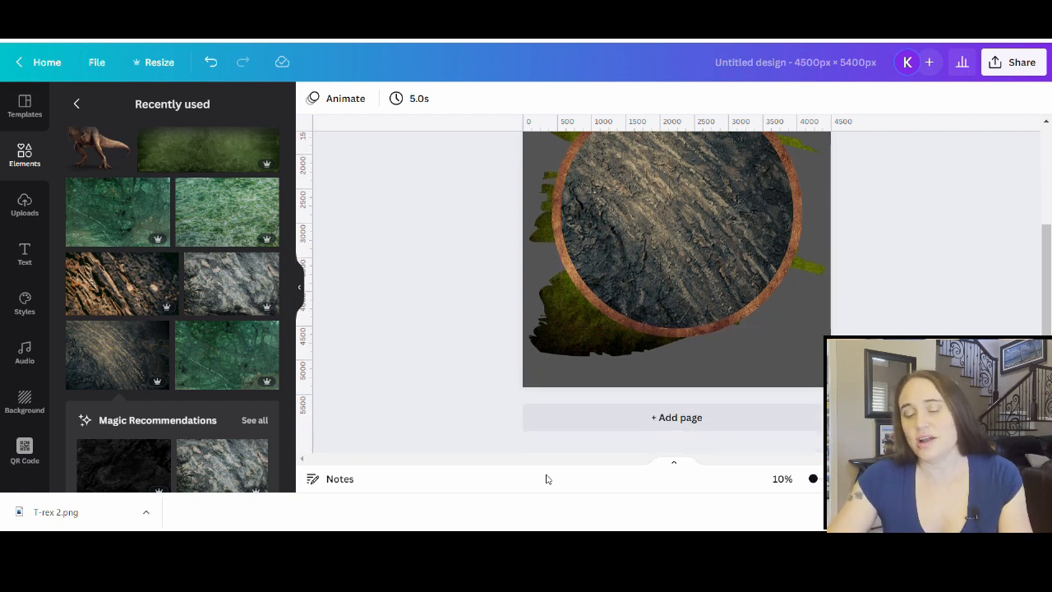
pyautogui.scroll(3, 1019, 284)
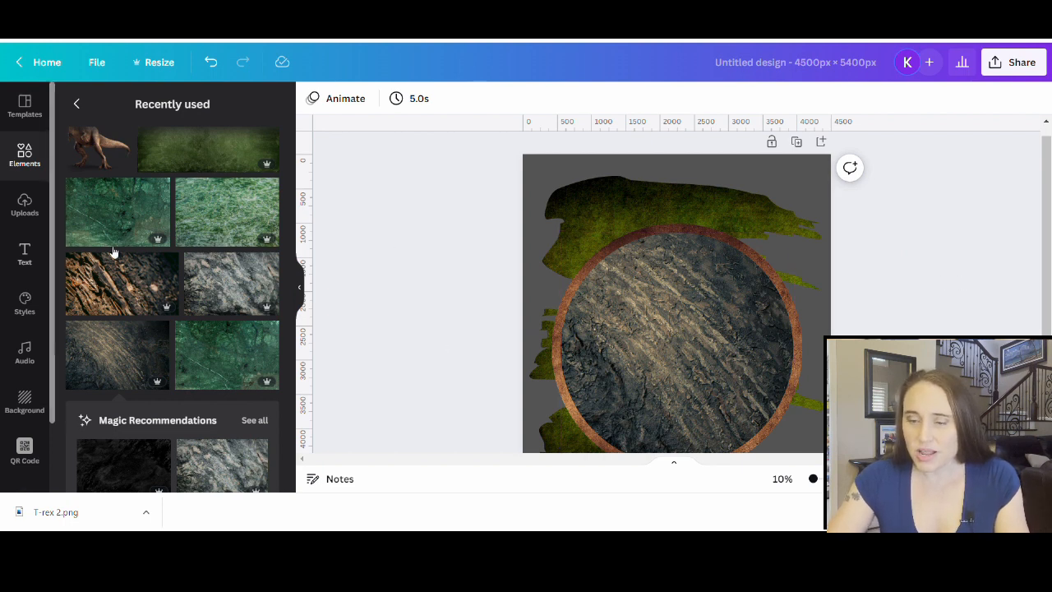
# Search the element library for "dinosaour" and limit the results to photos.
pyautogui.scroll(2, 113, 252)
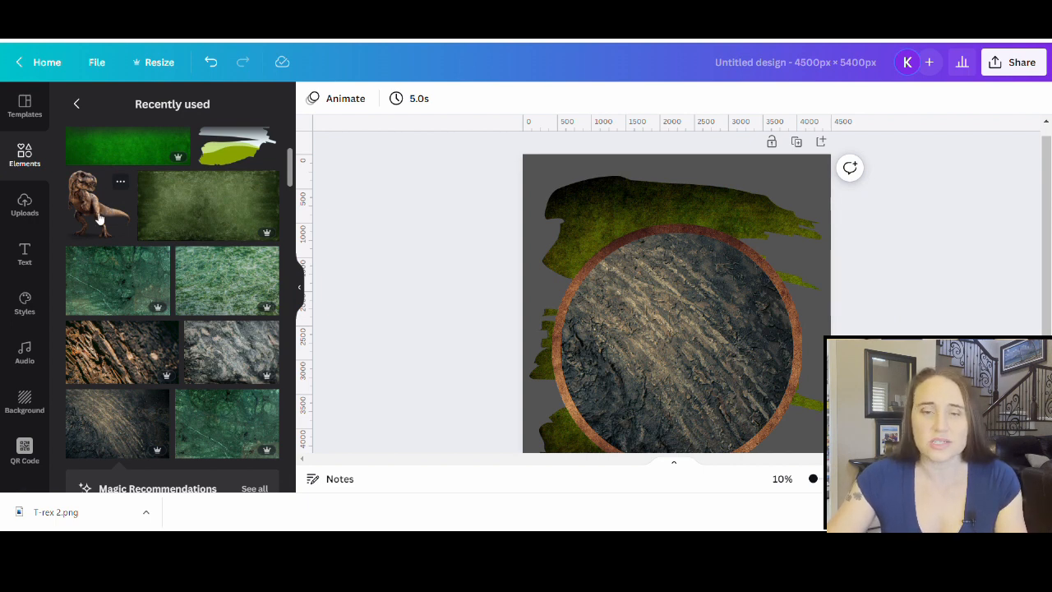
pyautogui.click(77, 104)
pyautogui.click(156, 106)
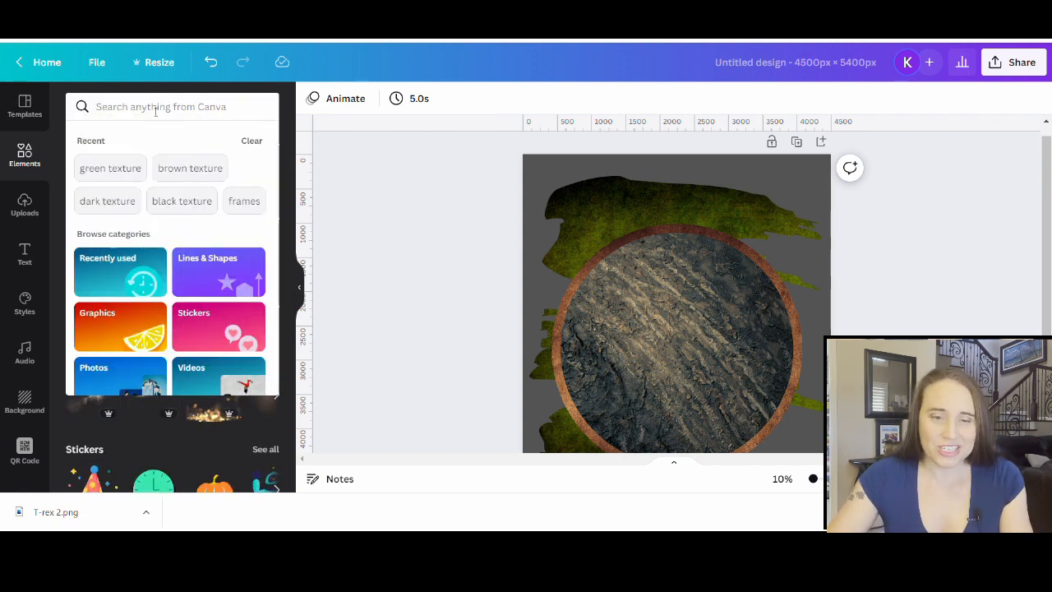
pyautogui.write('di')
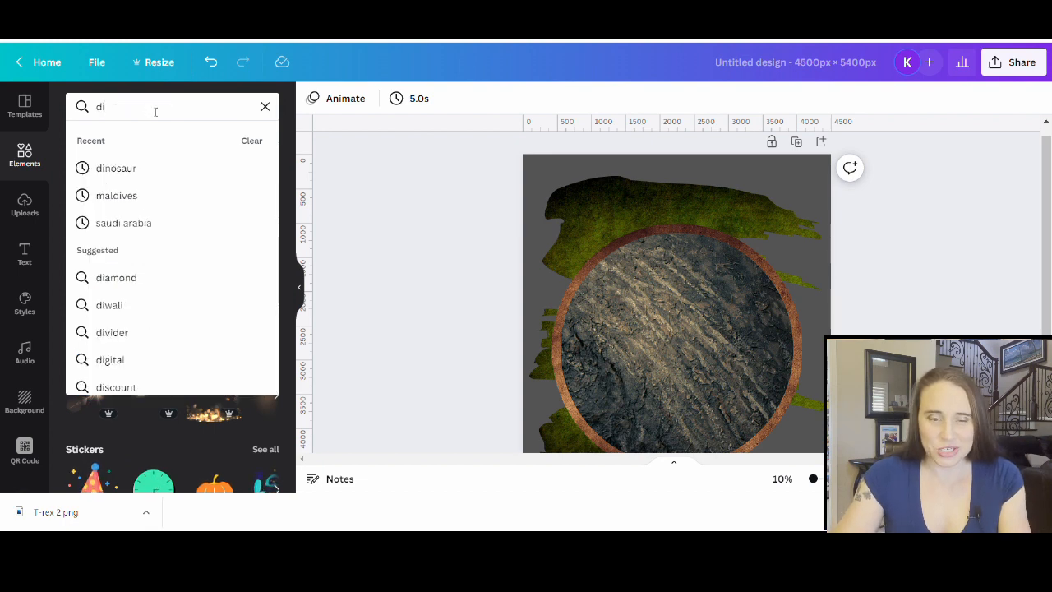
pyautogui.write('o')
pyautogui.press('BackSpace')
pyautogui.write('nop')
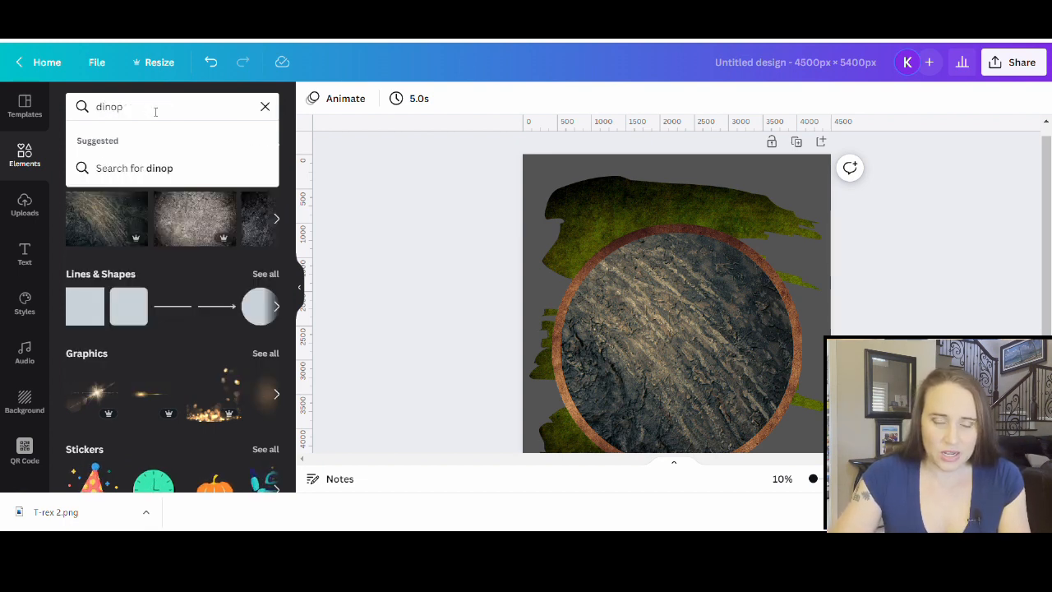
pyautogui.press('BackSpace')
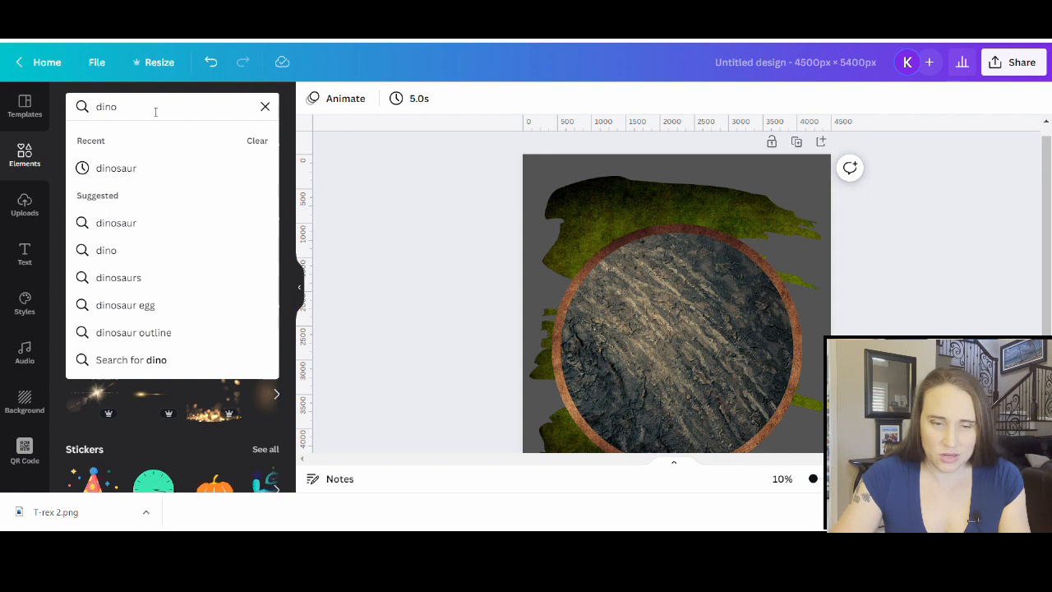
pyautogui.write('saour')
pyautogui.press('Return')
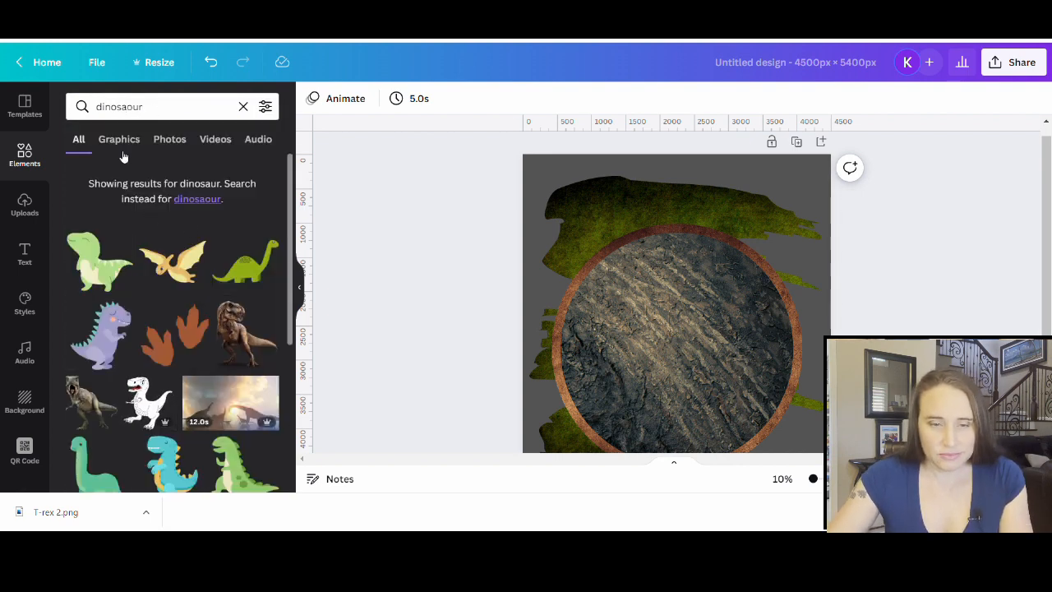
pyautogui.scroll(-2, 137, 233)
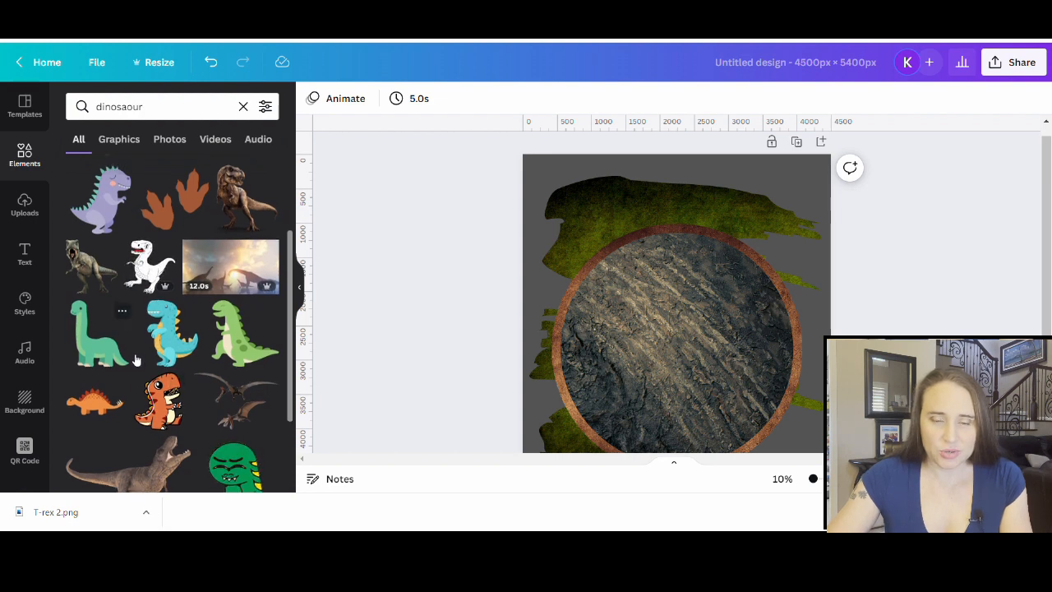
pyautogui.scroll(2, 164, 296)
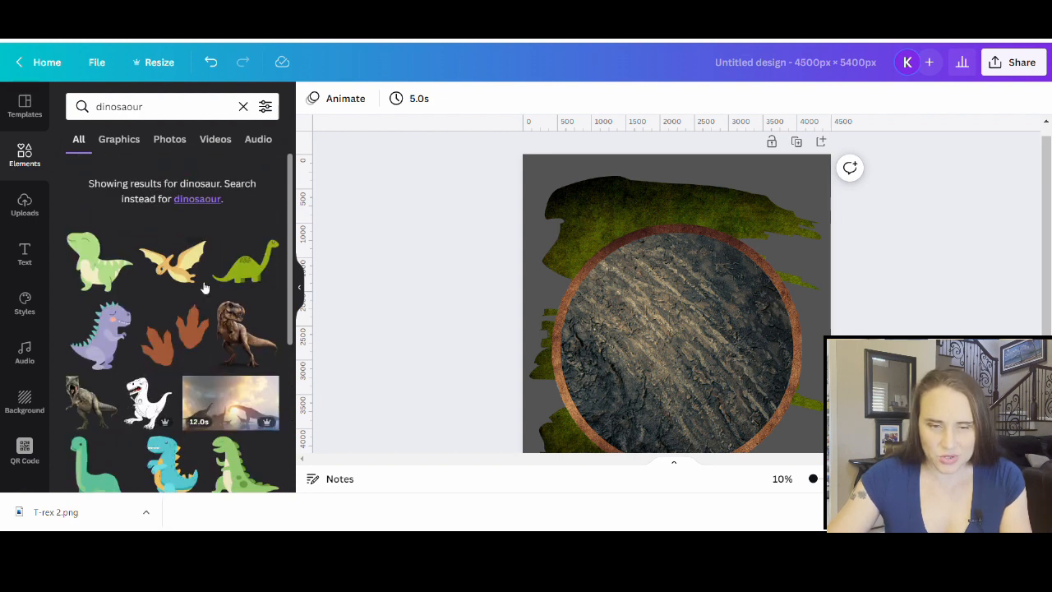
pyautogui.click(170, 150)
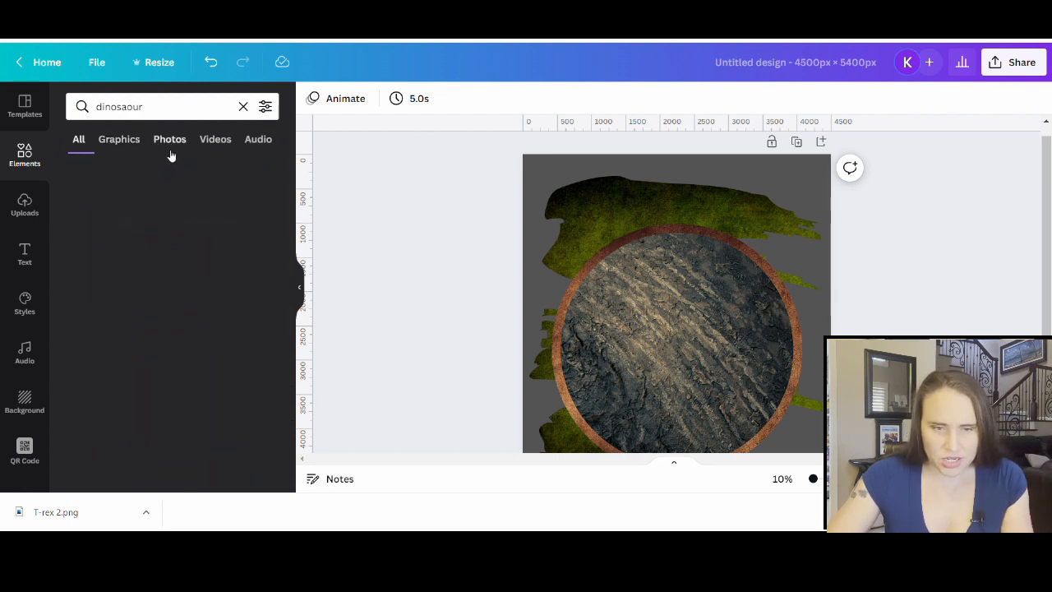
# Browse the dinosaur photo results for cut-out images that could suit the textured circle design.
pyautogui.scroll(-2, 209, 210)
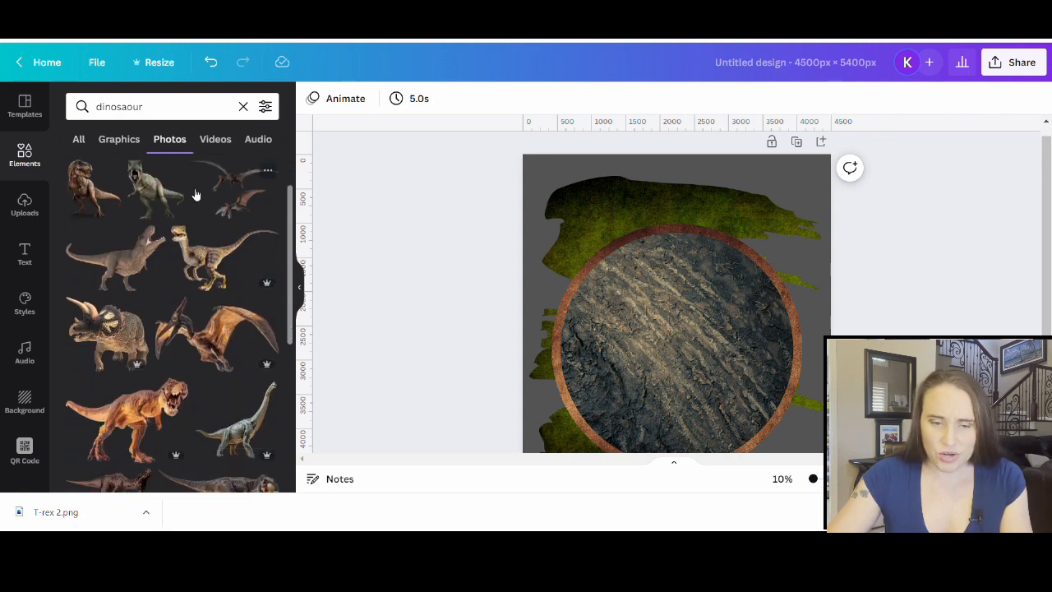
pyautogui.scroll(-1, 193, 202)
pyautogui.scroll(-1, 185, 199)
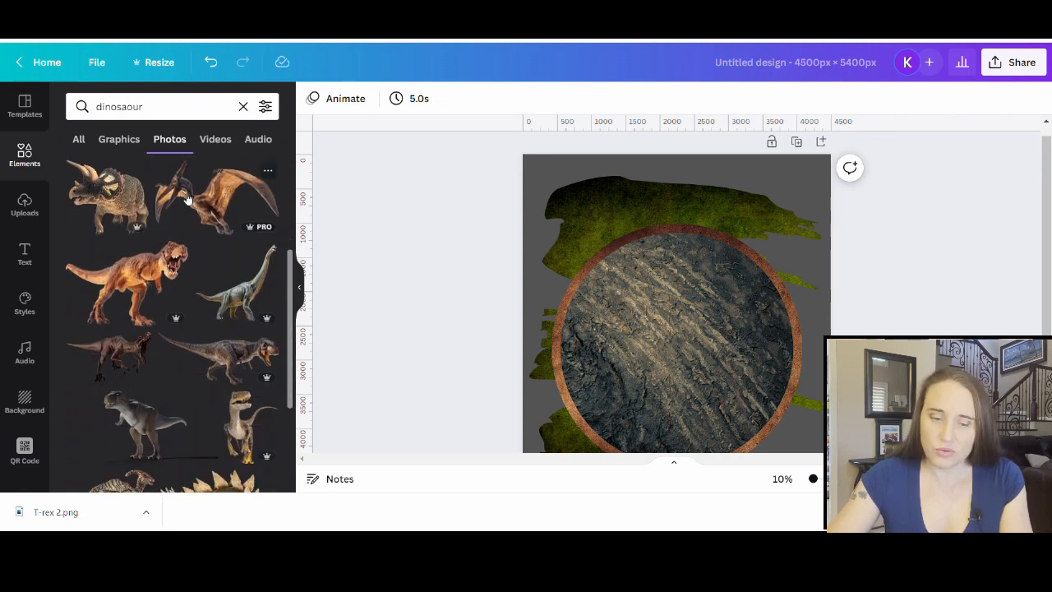
pyautogui.scroll(3, 176, 238)
pyautogui.scroll(-4, 176, 239)
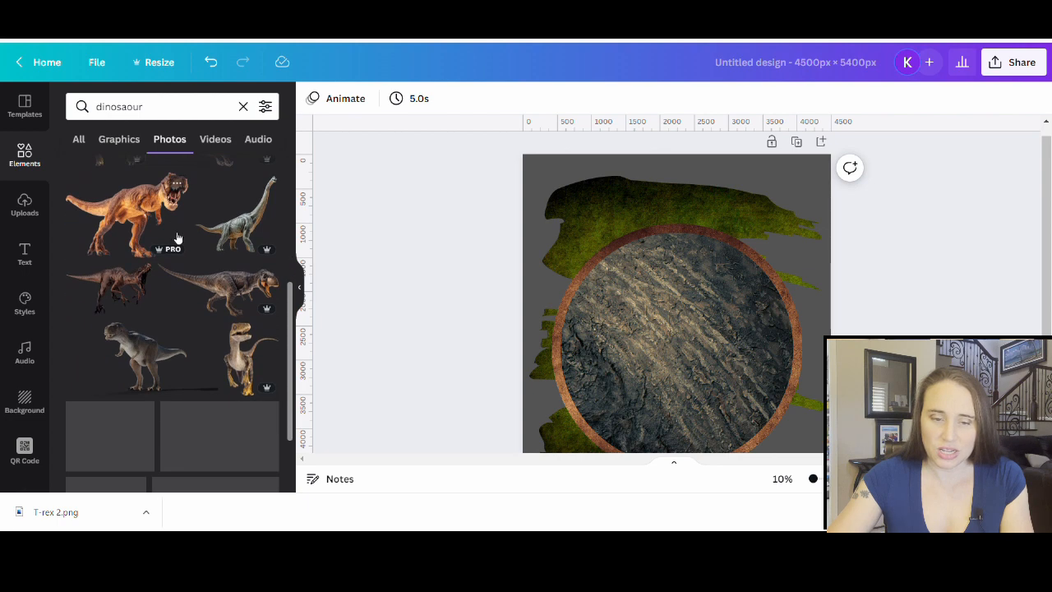
pyautogui.scroll(-4, 213, 247)
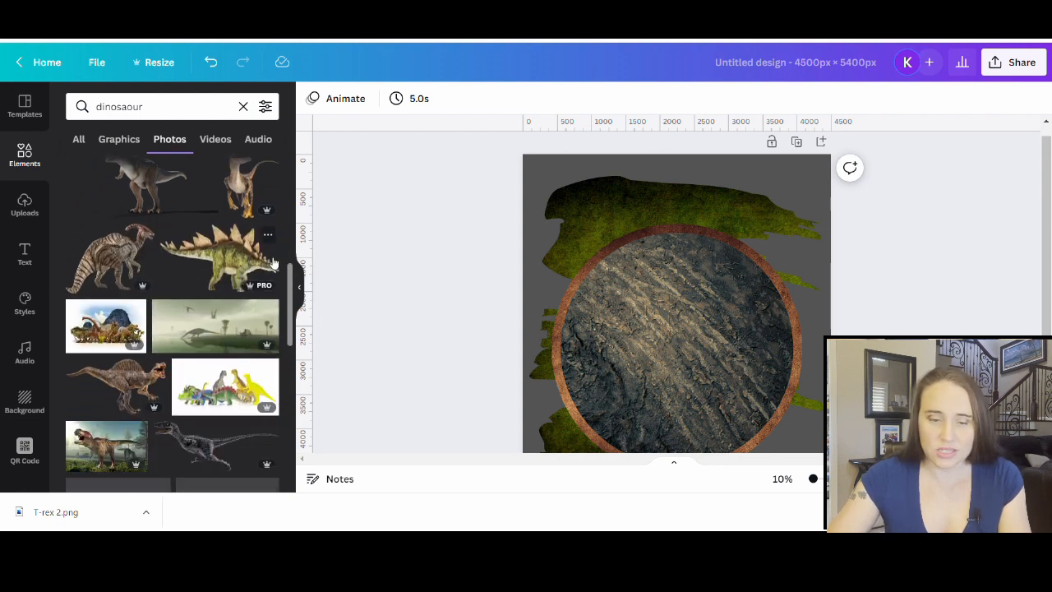
pyautogui.scroll(-3, 141, 287)
pyautogui.scroll(-3, 142, 288)
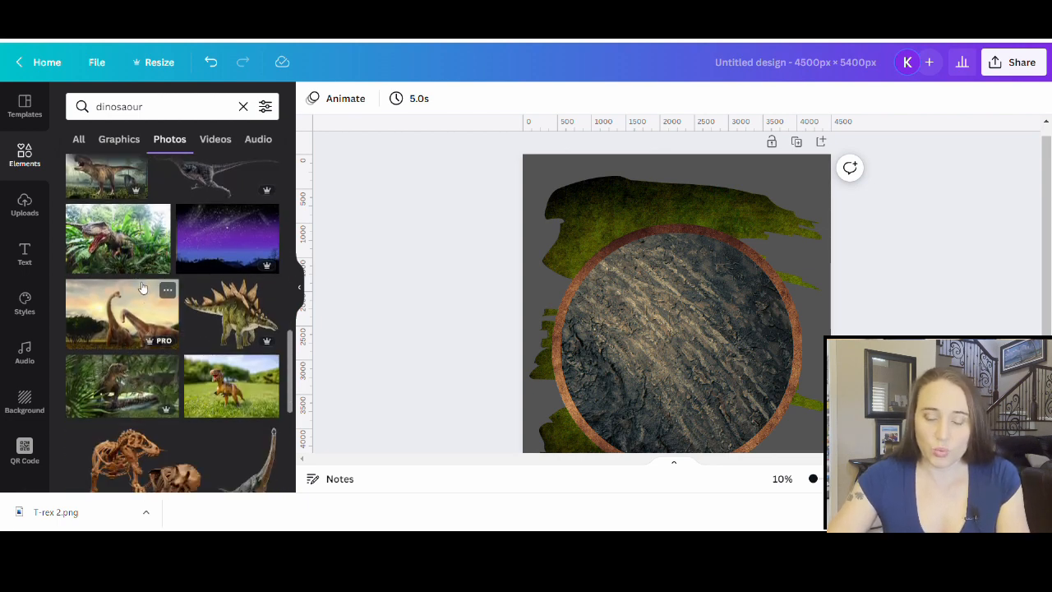
pyautogui.scroll(3, 142, 288)
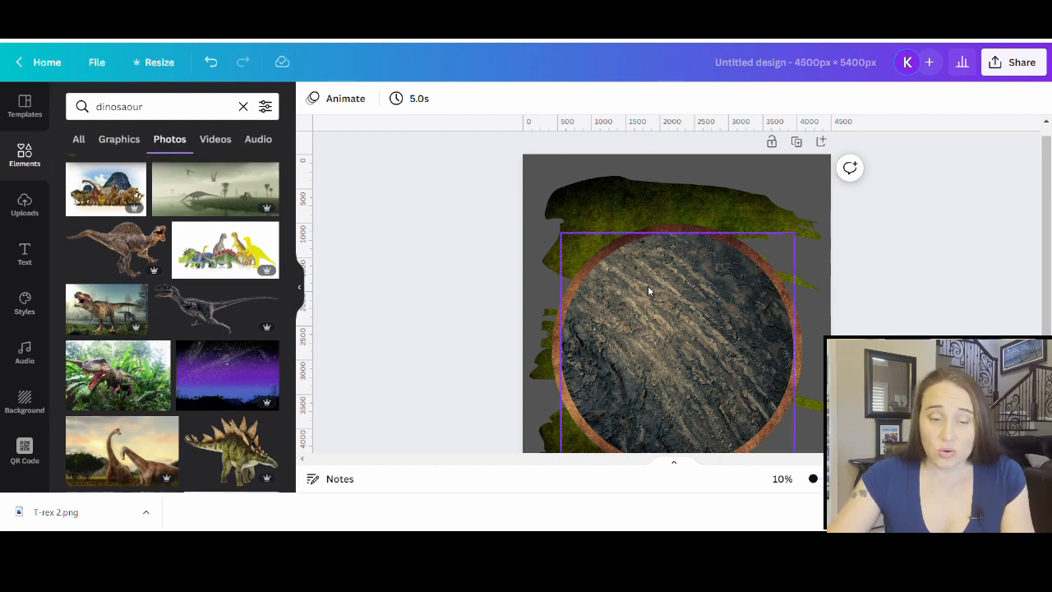
pyautogui.scroll(-2, 138, 261)
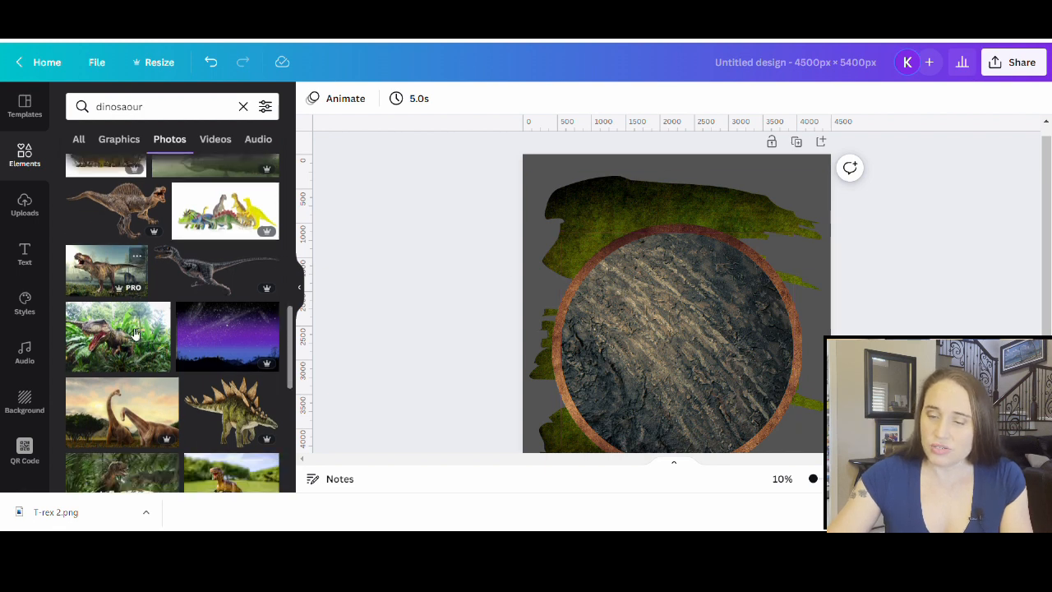
pyautogui.scroll(-5, 156, 284)
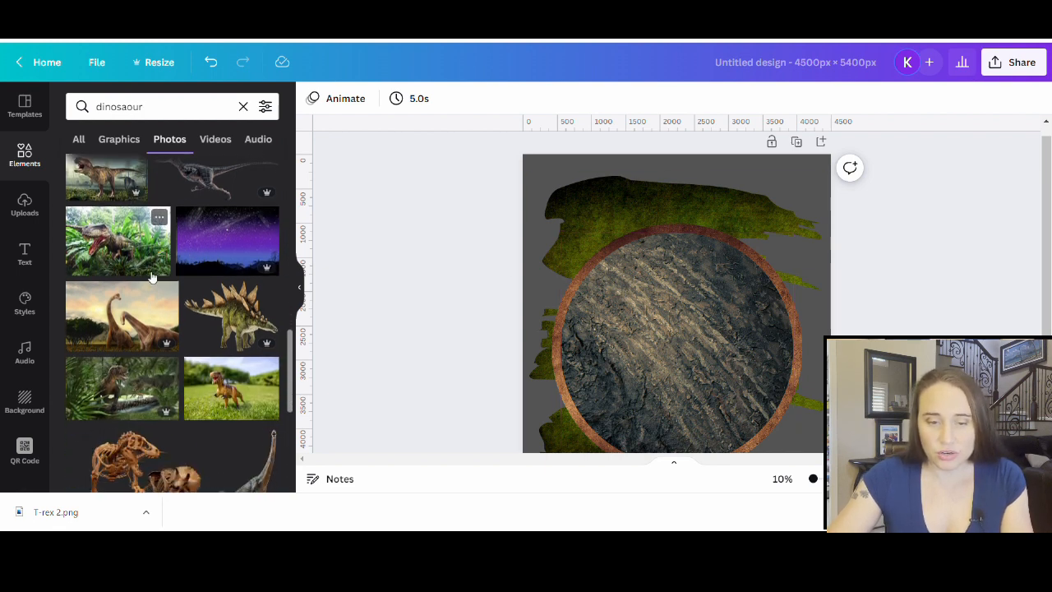
pyautogui.scroll(-8, 152, 291)
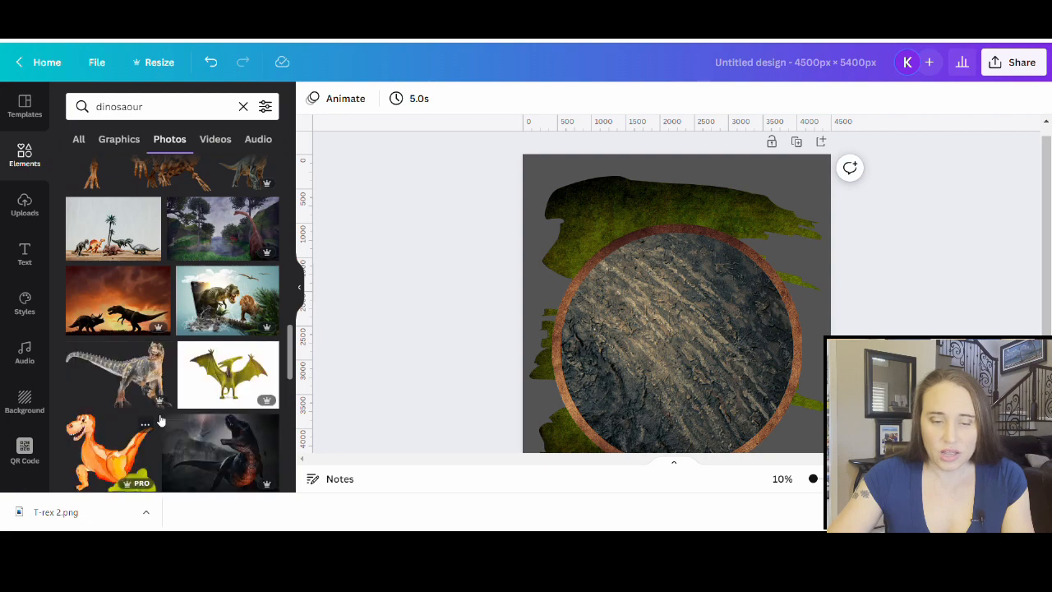
pyautogui.scroll(-7, 160, 415)
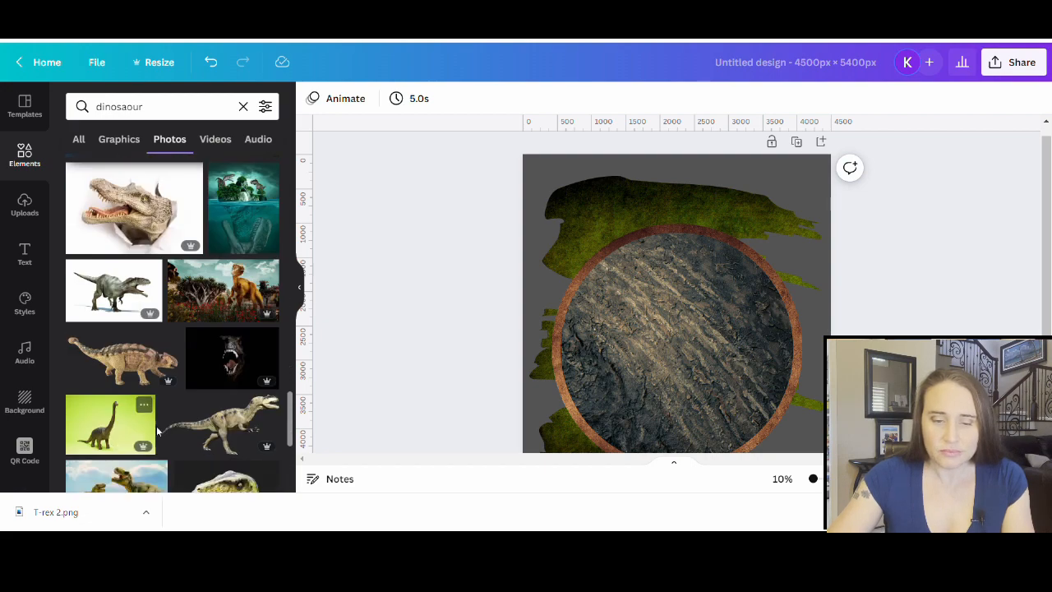
pyautogui.scroll(-5, 162, 441)
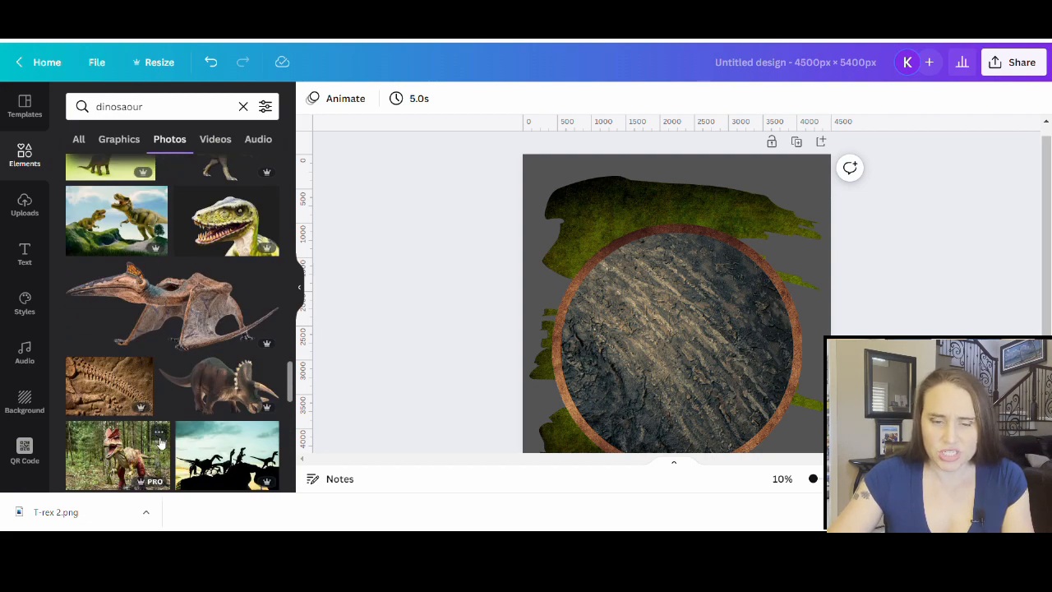
pyautogui.scroll(-3, 162, 441)
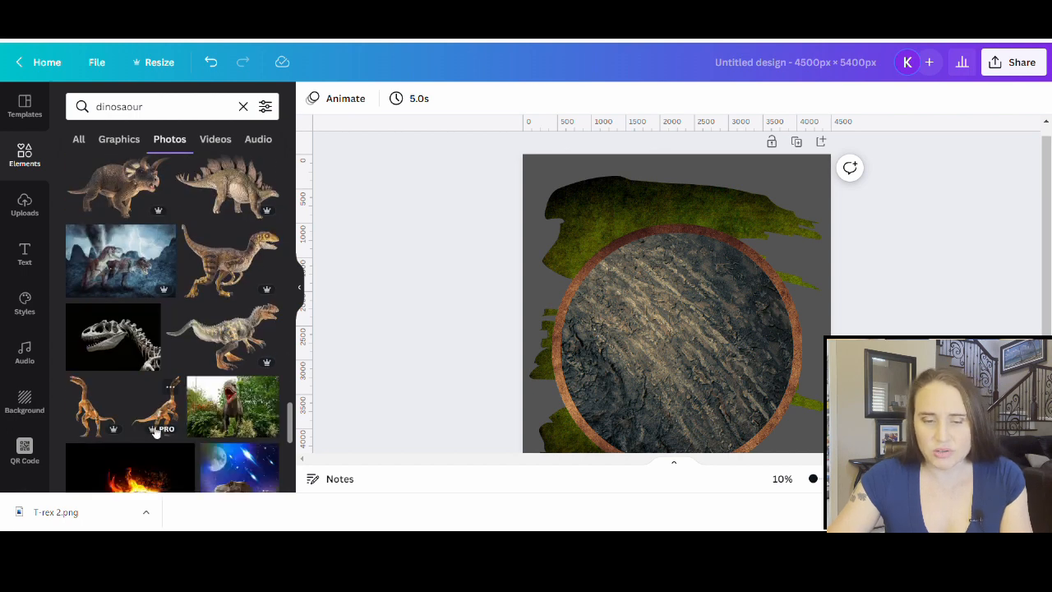
# Clear the dinosaur search and add the brown T-rex photo from the recently used elements to the design.
pyautogui.click(252, 109)
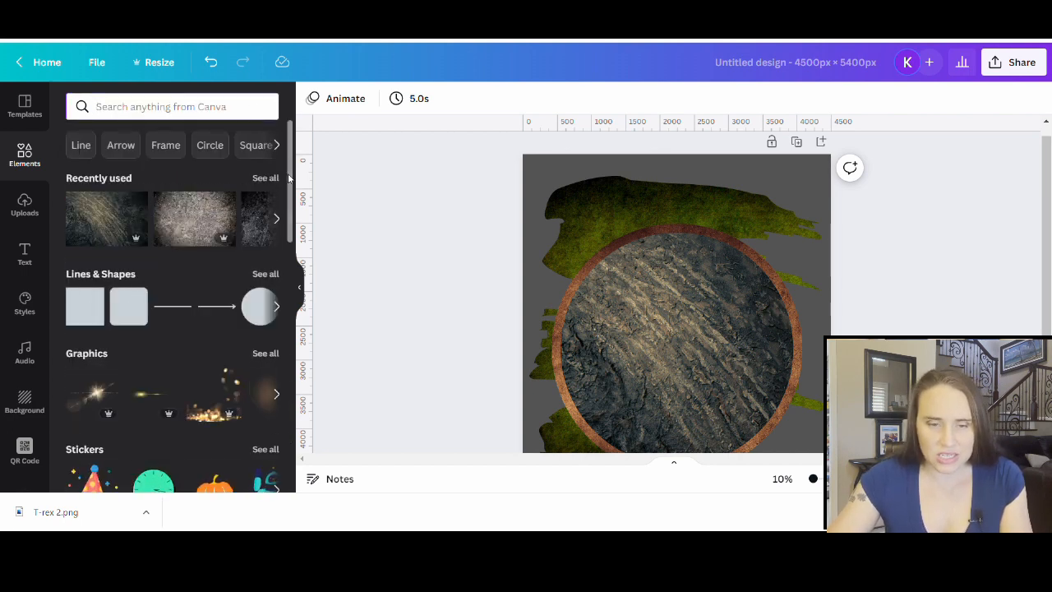
pyautogui.click(268, 179)
pyautogui.scroll(-10, 164, 280)
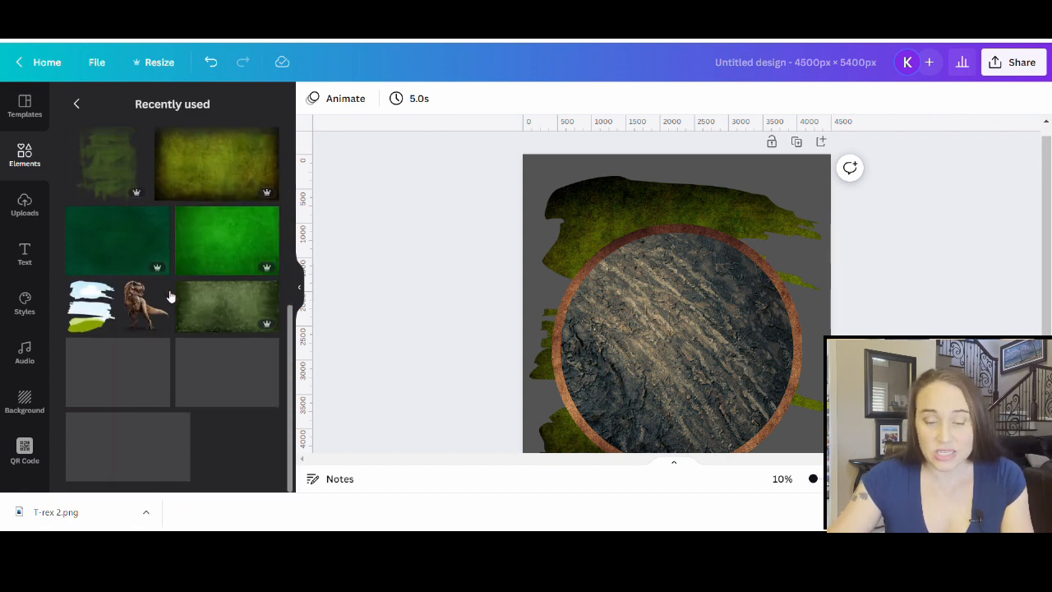
pyautogui.click(160, 303)
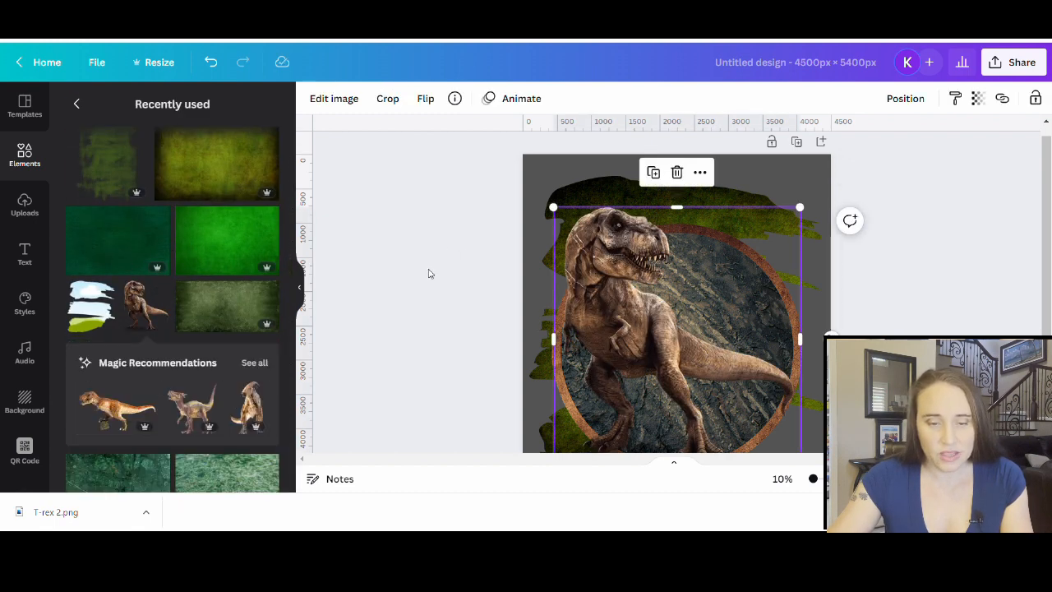
# Shift the T-rex slightly to the right over the copper-ringed circle.
pyautogui.click(428, 274)
pyautogui.scroll(-2, 992, 275)
pyautogui.scroll(2, 1015, 275)
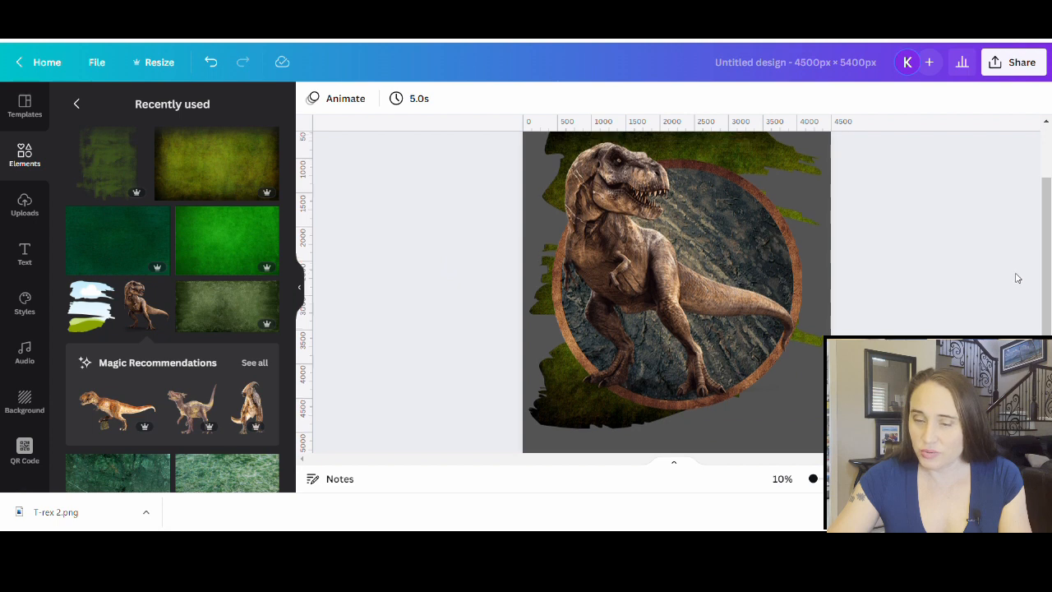
pyautogui.moveTo(578, 304); pyautogui.dragTo(585, 305)
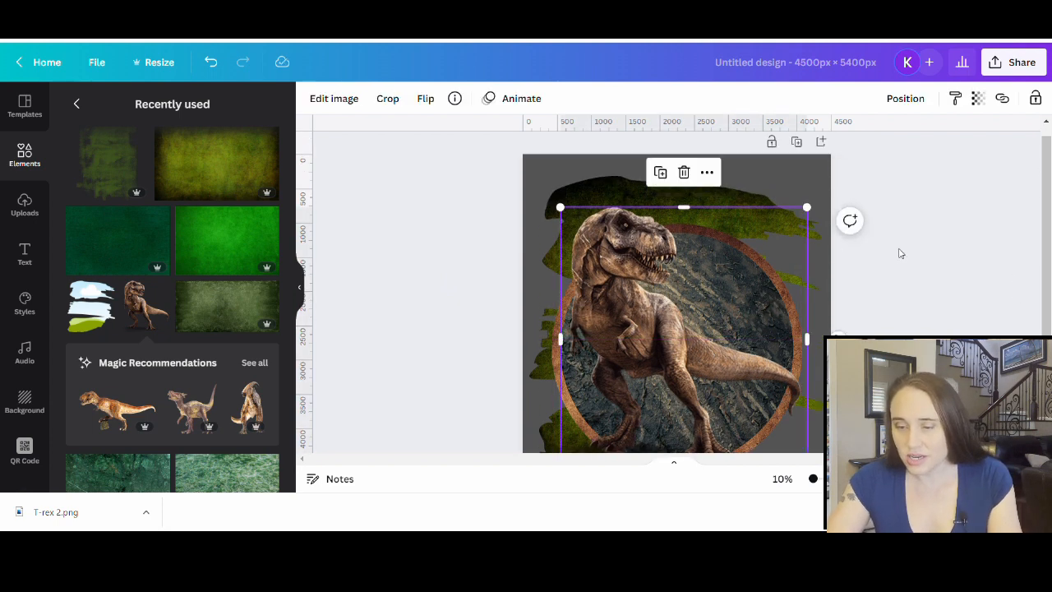
pyautogui.scroll(-4, 900, 255)
pyautogui.scroll(2, 901, 261)
pyautogui.scroll(2, 901, 262)
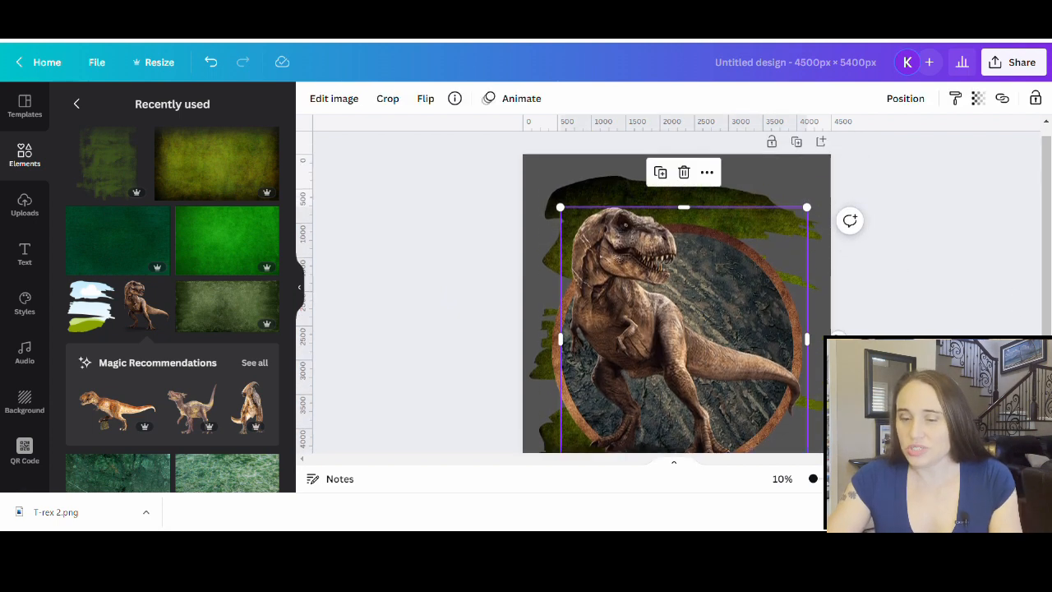
pyautogui.click(901, 261)
pyautogui.scroll(-2, 905, 331)
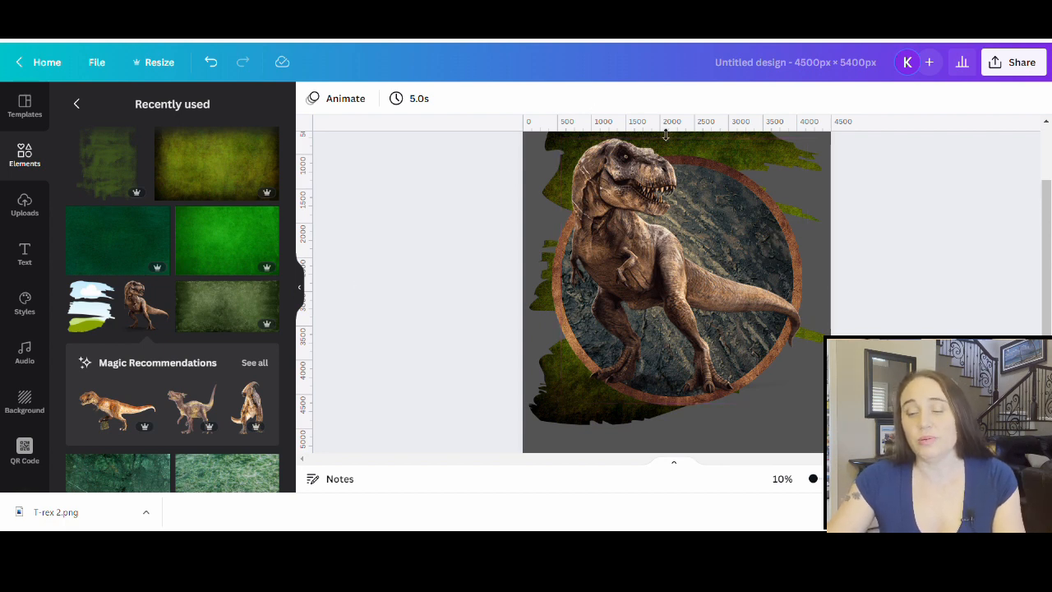
pyautogui.scroll(2, 726, 261)
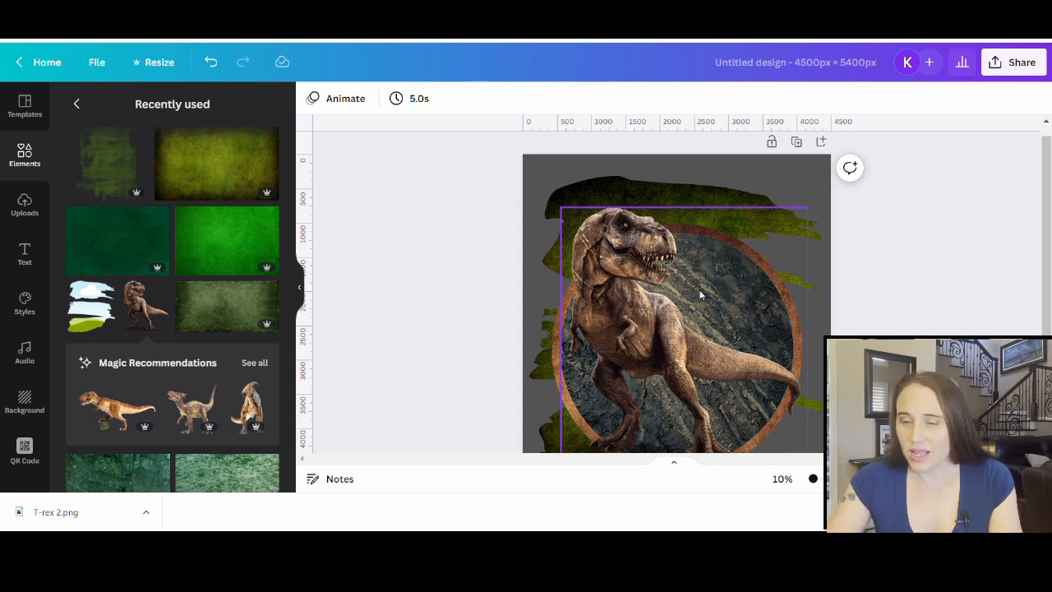
# Crop the lower legs and the end of the tail off the T-rex photo and move it slightly down over the circle.
pyautogui.scroll(-2, 675, 378)
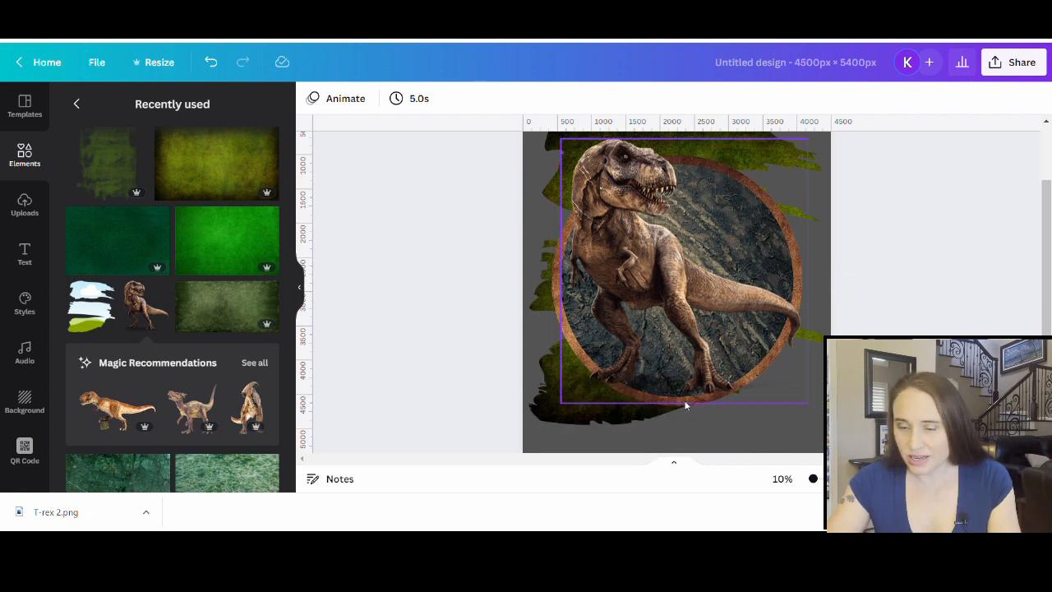
pyautogui.click(693, 369)
pyautogui.moveTo(692, 405); pyautogui.dragTo(705, 325)
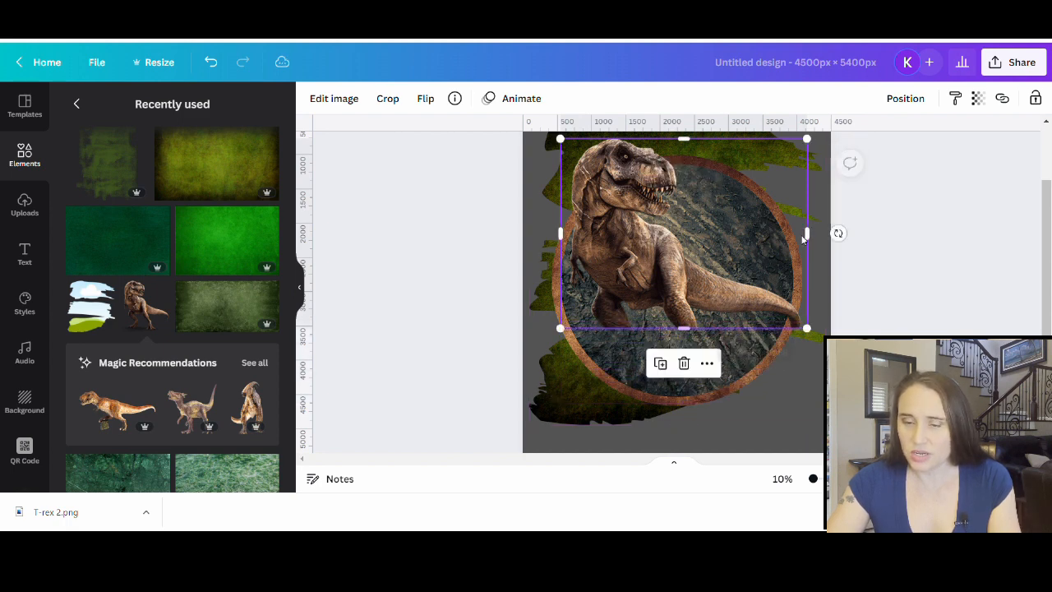
pyautogui.moveTo(807, 234); pyautogui.dragTo(740, 246)
pyautogui.moveTo(623, 272)
pyautogui.mouseDown()
pyautogui.moveTo(635, 293)
pyautogui.moveTo(696, 296)
pyautogui.moveTo(620, 289)
pyautogui.moveTo(623, 279)
pyautogui.mouseUp()
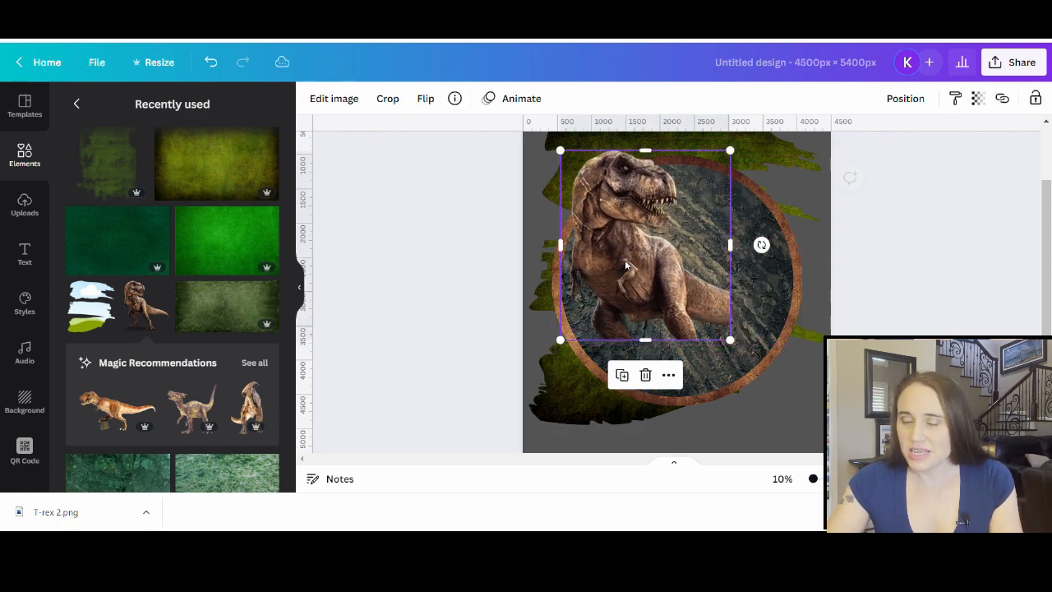
pyautogui.scroll(2, 904, 304)
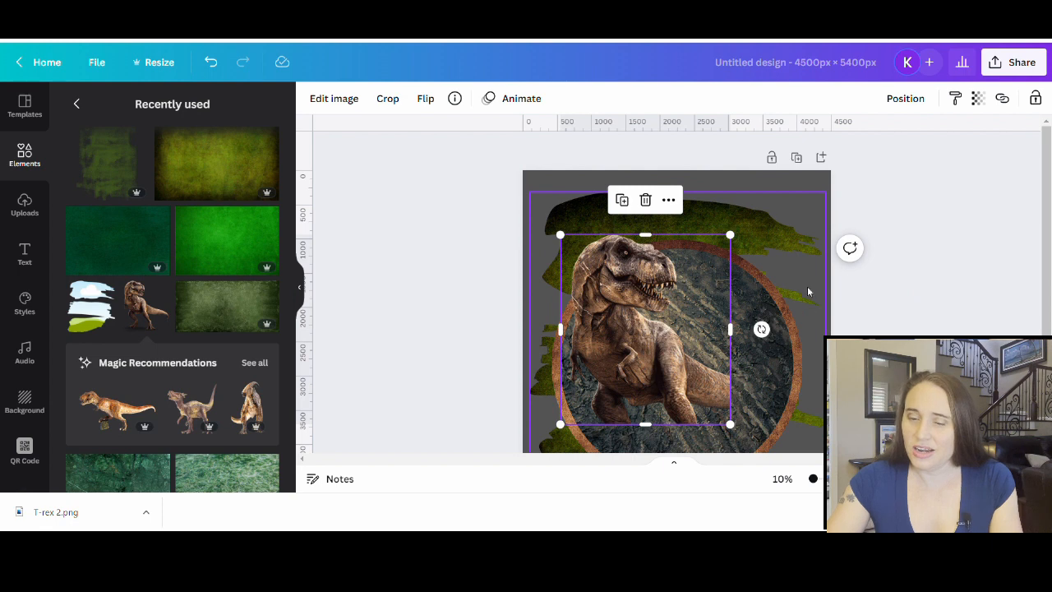
# Move the T-rex image toward the circle's right side and flip it horizontally so it faces left.
pyautogui.moveTo(633, 355); pyautogui.dragTo(720, 351)
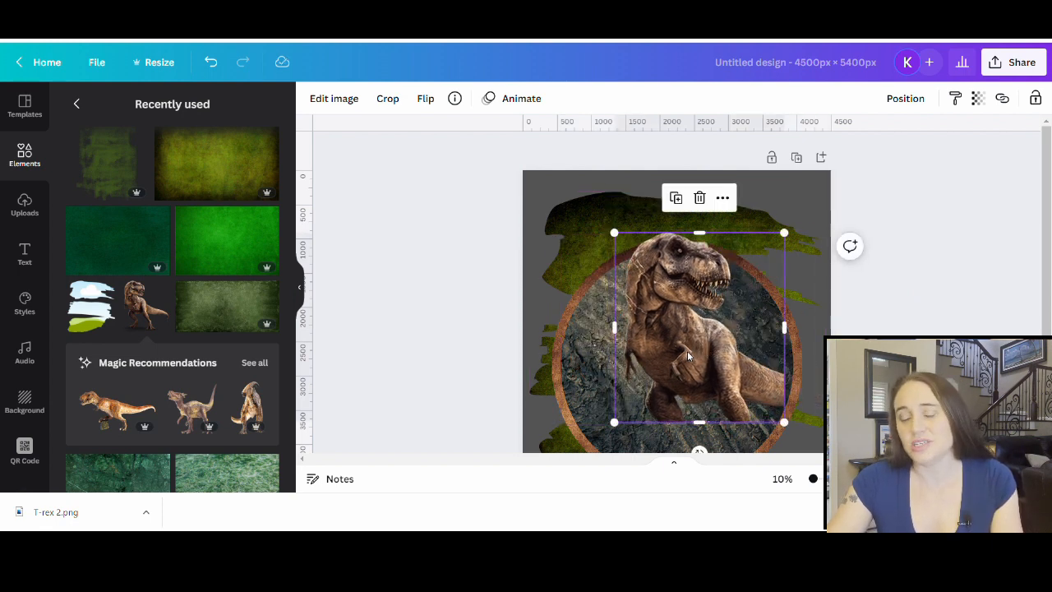
pyautogui.click(425, 99)
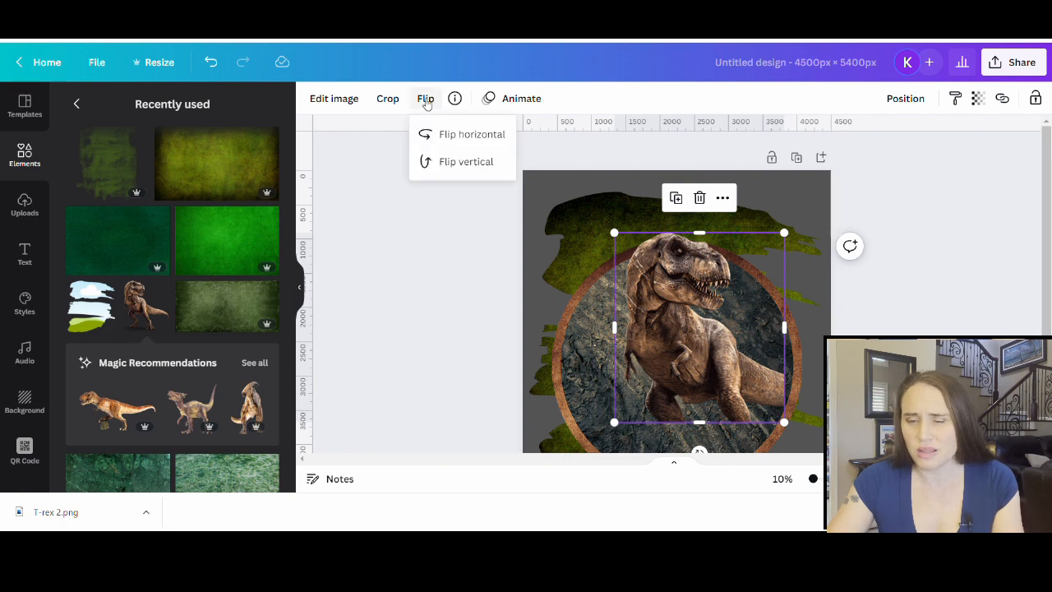
pyautogui.click(446, 136)
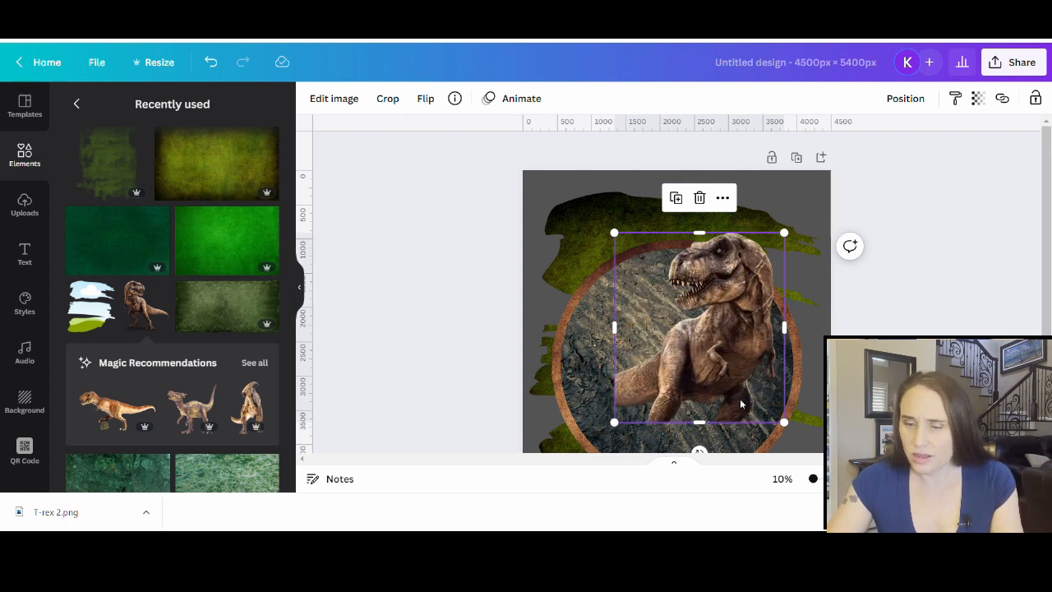
pyautogui.moveTo(745, 405)
pyautogui.mouseDown()
pyautogui.moveTo(756, 390)
pyautogui.moveTo(809, 390)
pyautogui.moveTo(744, 391)
pyautogui.mouseUp()
# Enlarge the flipped T-rex so its body covers most of the circle and its tail runs off the page's left edge.
pyautogui.scroll(-1, 703, 350)
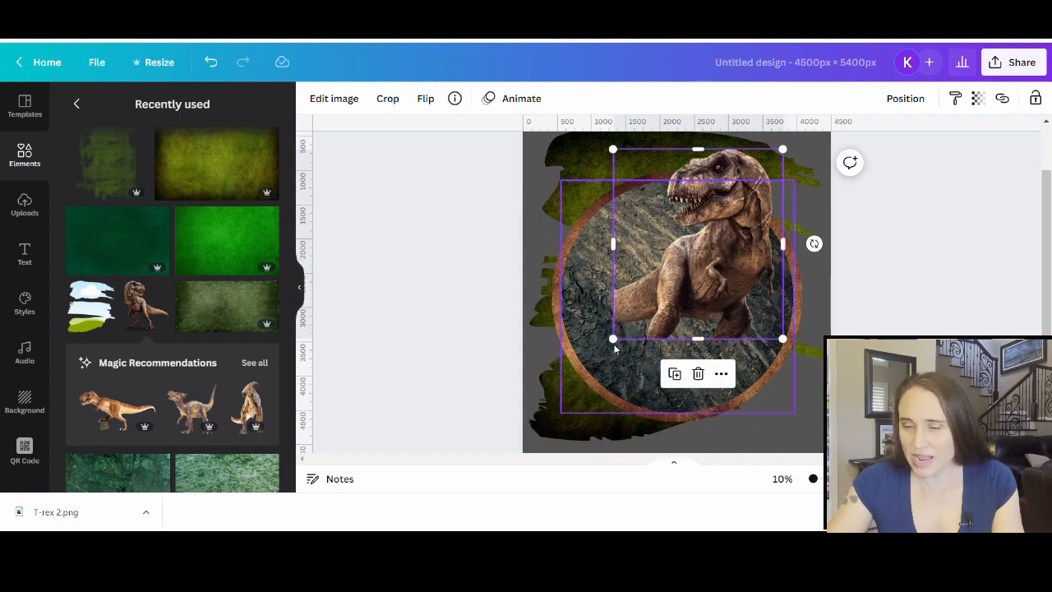
pyautogui.moveTo(605, 363); pyautogui.dragTo(481, 454)
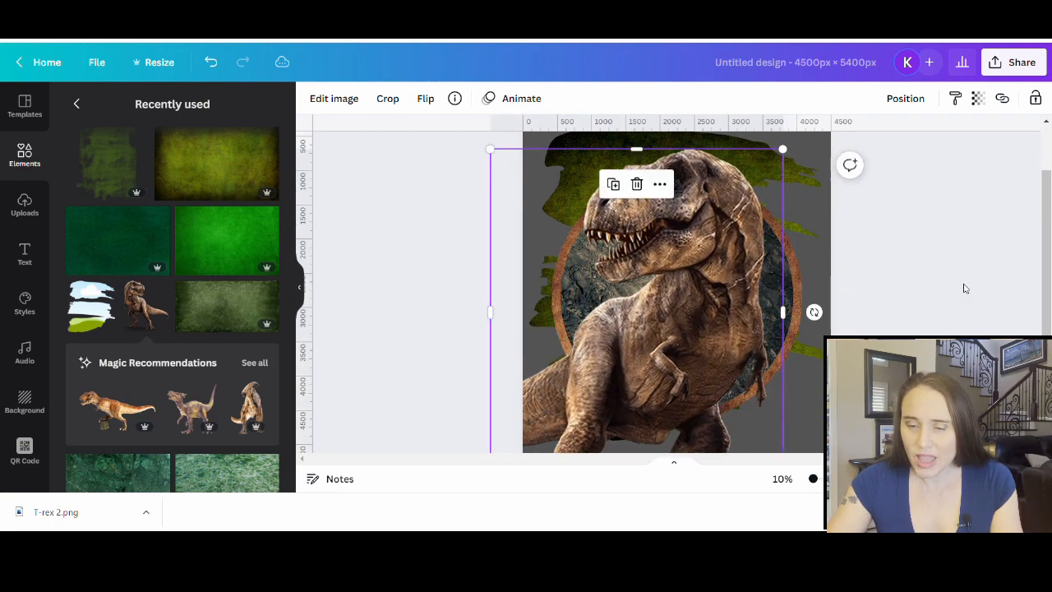
pyautogui.click(974, 292)
pyautogui.scroll(1, 966, 326)
pyautogui.scroll(-2, 957, 316)
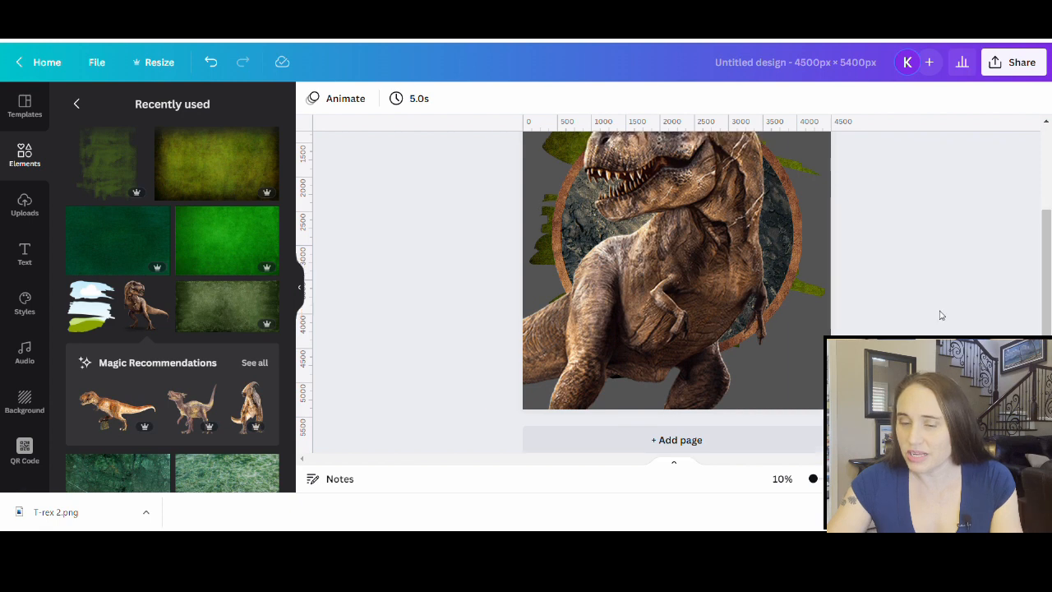
pyautogui.scroll(1, 929, 322)
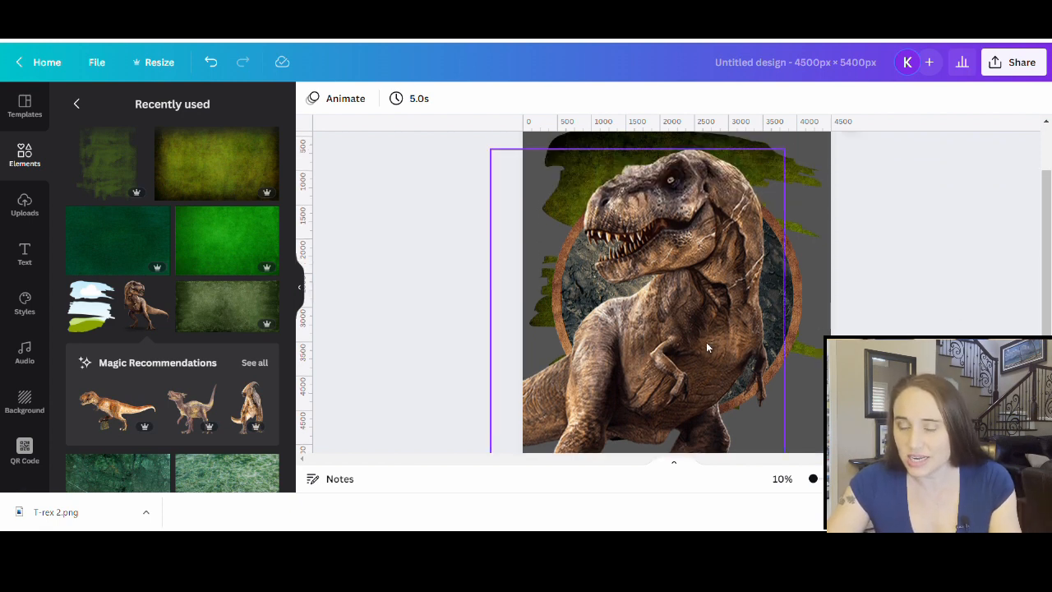
# Shift the enlarged T-rex slightly right so its head and back sit over the circle's right side.
pyautogui.scroll(1, 706, 342)
pyautogui.moveTo(656, 363); pyautogui.dragTo(673, 362)
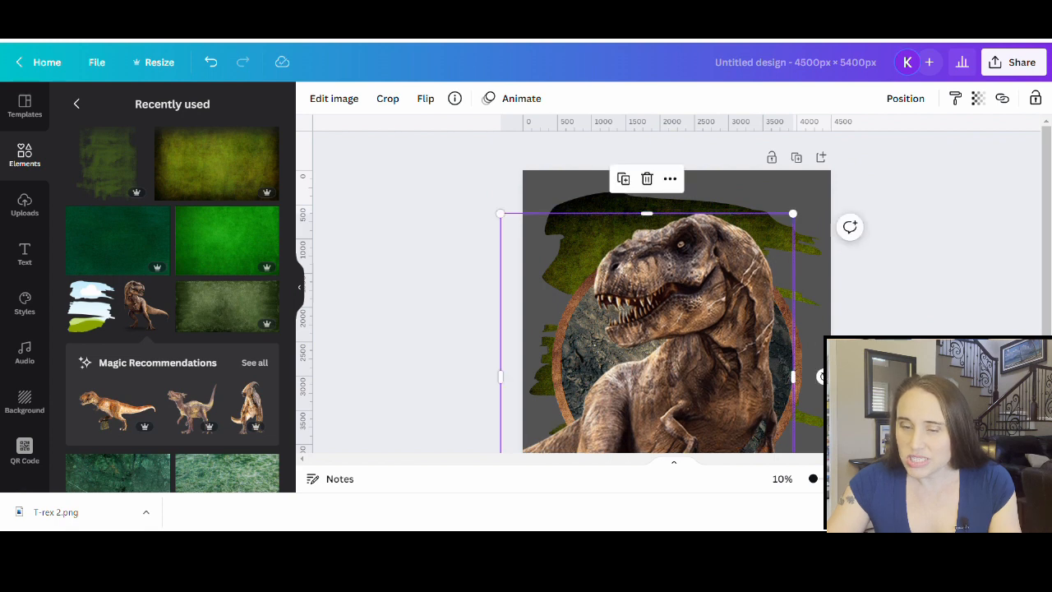
pyautogui.click(899, 328)
pyautogui.scroll(-2, 904, 323)
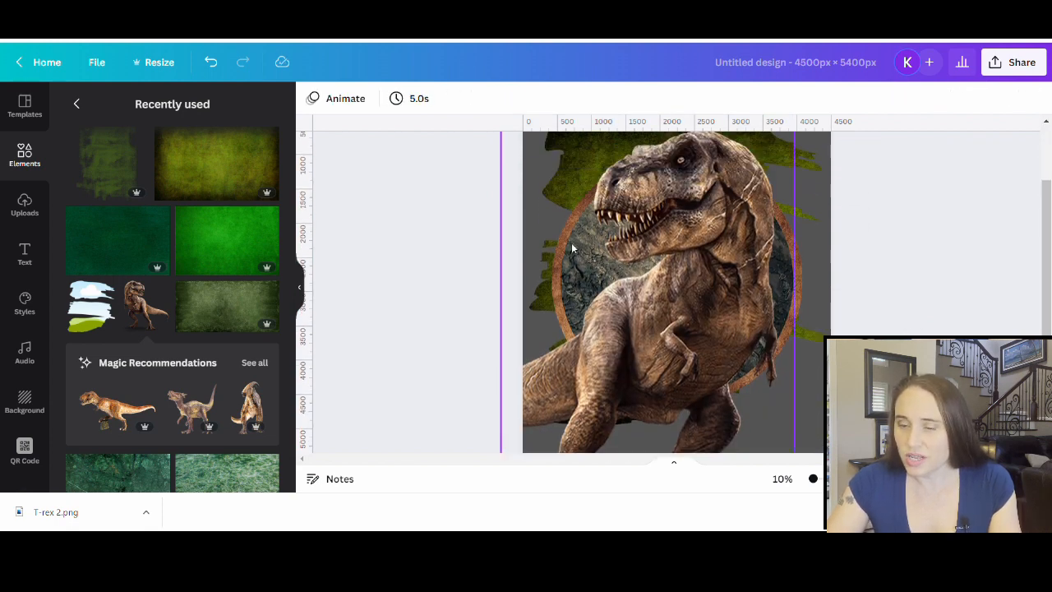
pyautogui.moveTo(684, 273); pyautogui.dragTo(700, 277)
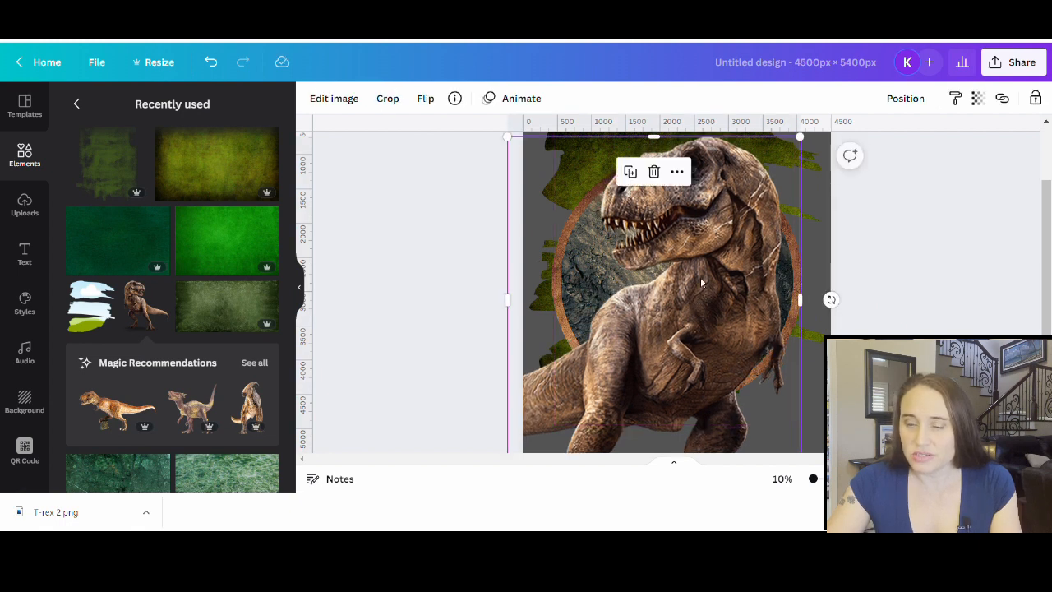
pyautogui.click(919, 256)
pyautogui.scroll(2, 919, 255)
pyautogui.scroll(-1, 920, 257)
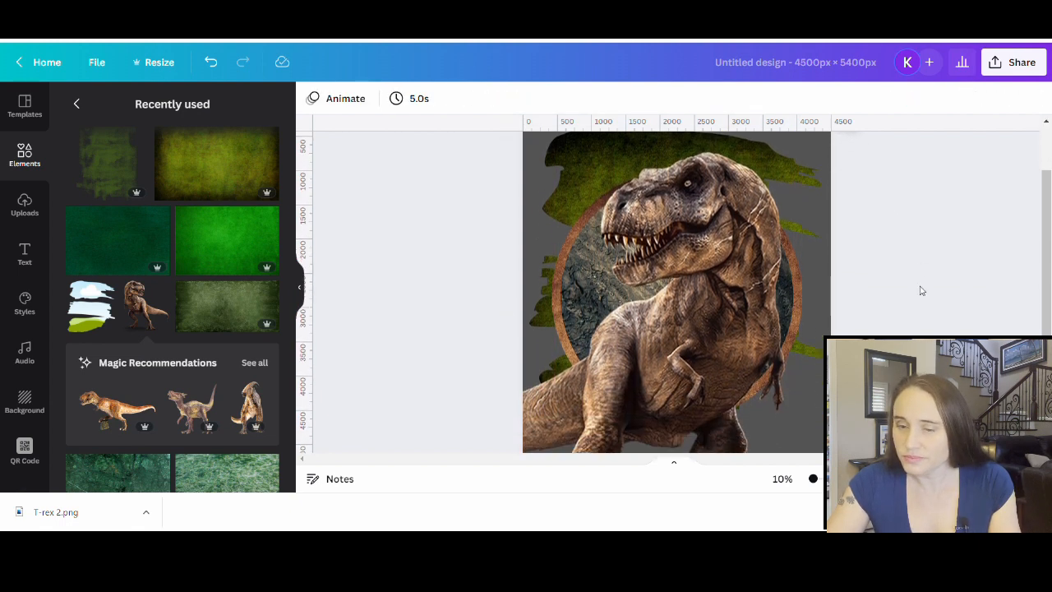
# Scale the T-rex up slightly from its lower-right corner so its feet extend past the page's bottom edge.
pyautogui.scroll(-2, 922, 308)
pyautogui.click(773, 266)
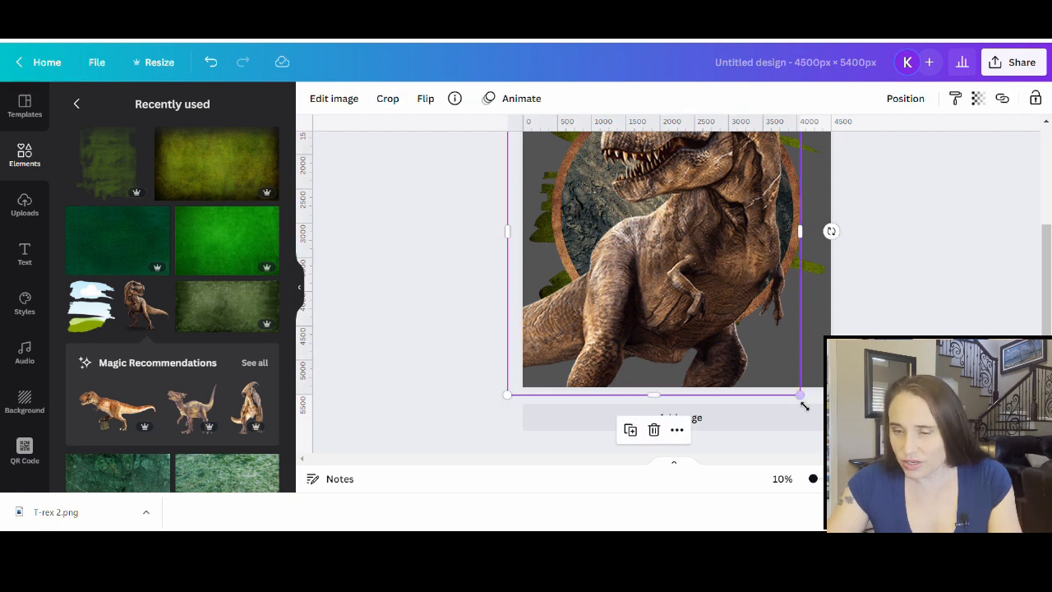
pyautogui.moveTo(803, 401); pyautogui.dragTo(810, 416)
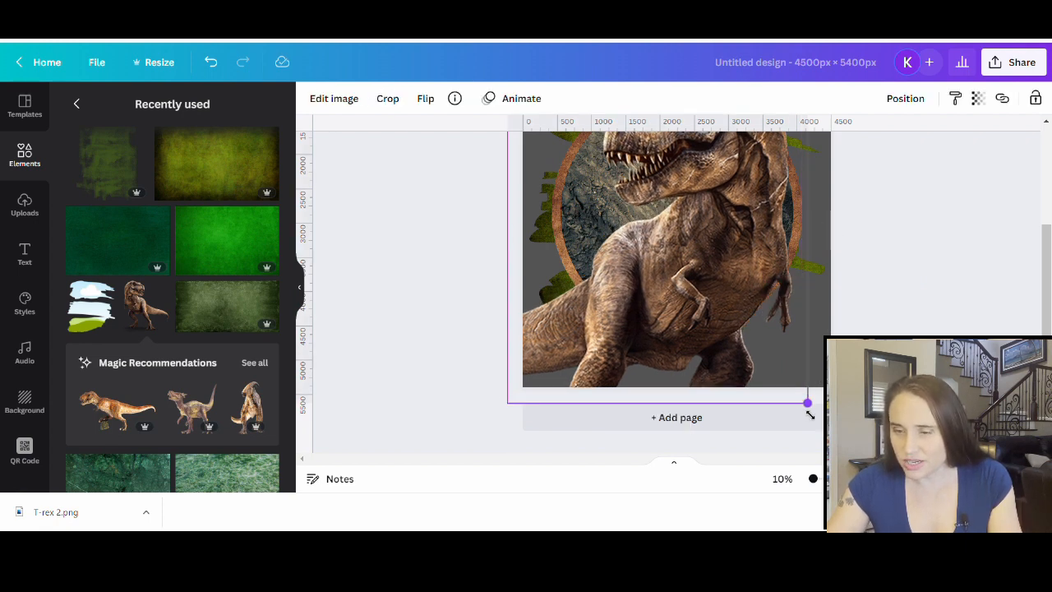
pyautogui.click(902, 258)
# Fine-tune the T-rex's position so its back lines up with the circle's right edge and its feet are cut off by the page bottom.
pyautogui.moveTo(768, 256); pyautogui.dragTo(753, 260)
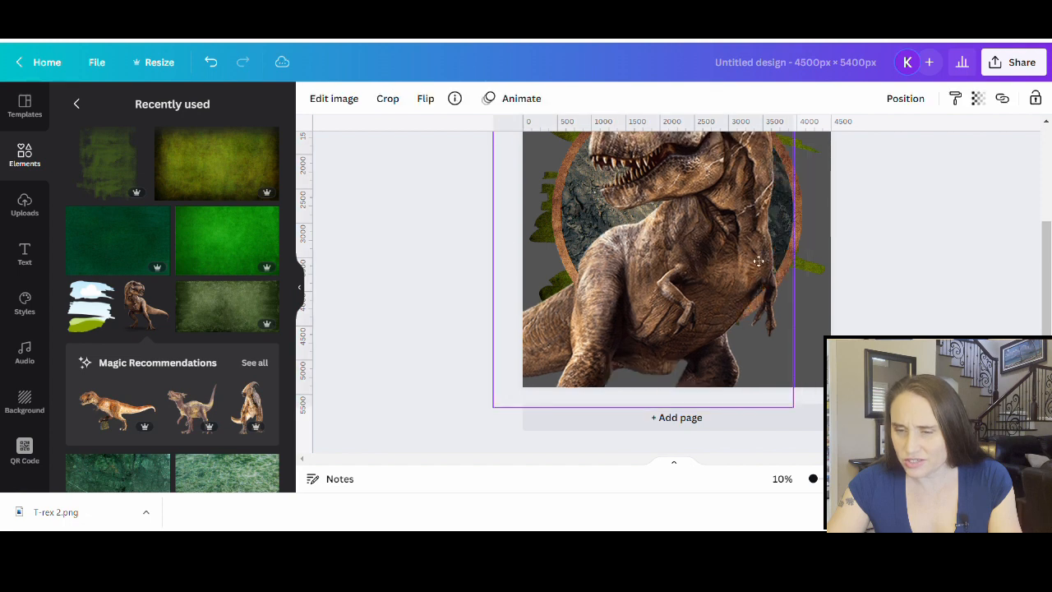
pyautogui.click(909, 280)
pyautogui.scroll(3, 913, 278)
pyautogui.moveTo(689, 319); pyautogui.dragTo(697, 323)
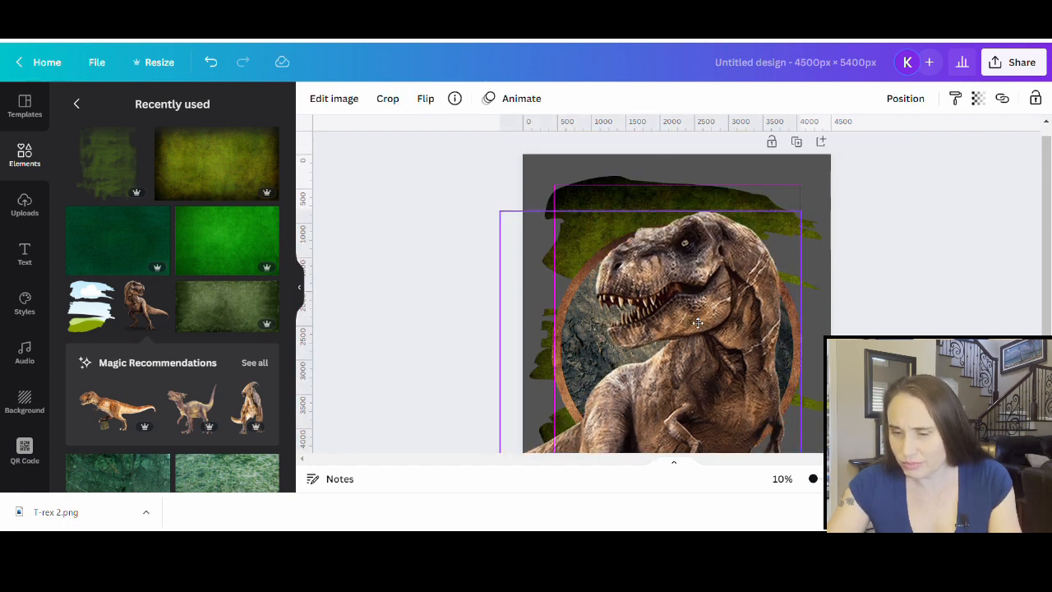
pyautogui.click(928, 308)
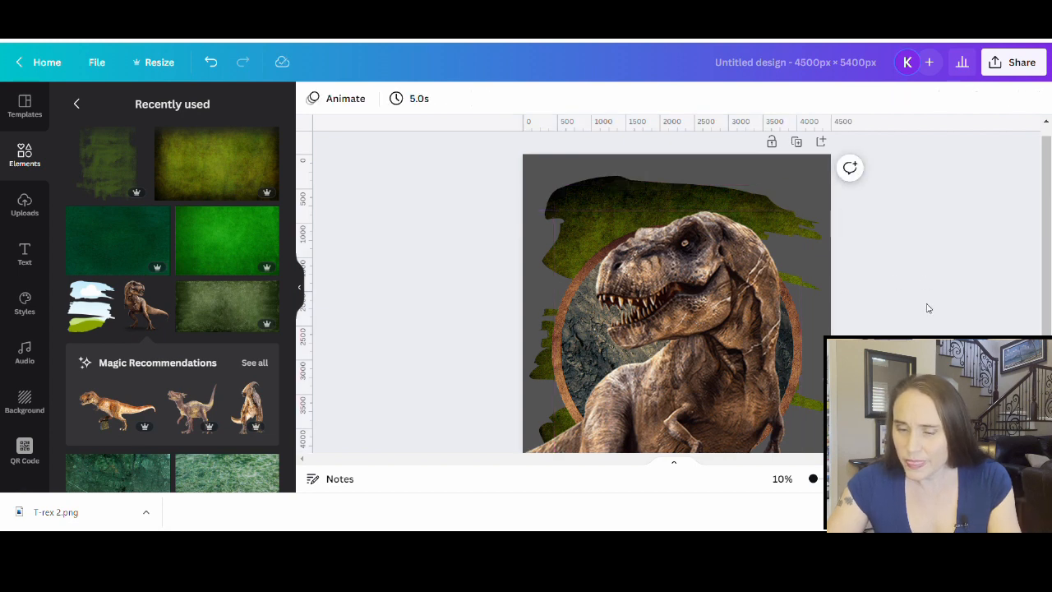
pyautogui.scroll(1, 928, 308)
pyautogui.scroll(-3, 931, 314)
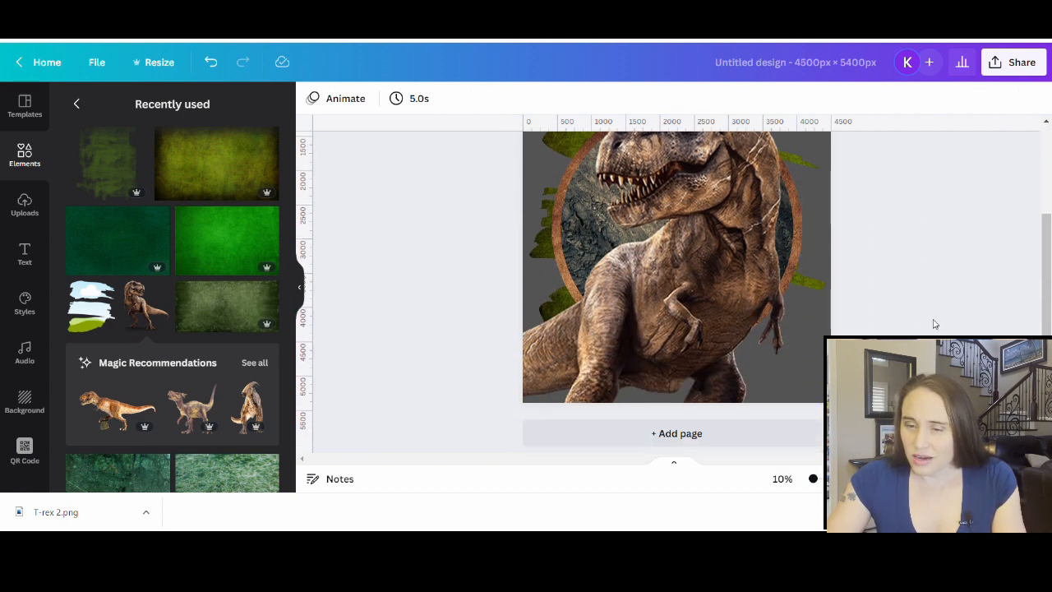
pyautogui.click(693, 352)
pyautogui.moveTo(694, 353); pyautogui.dragTo(701, 352)
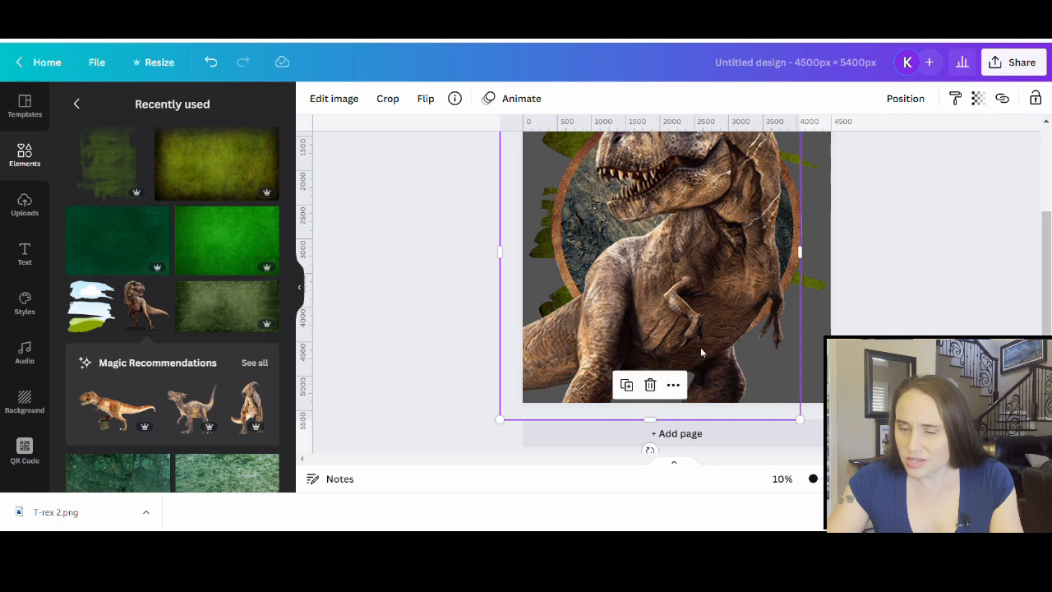
pyautogui.click(882, 317)
pyautogui.scroll(2, 882, 317)
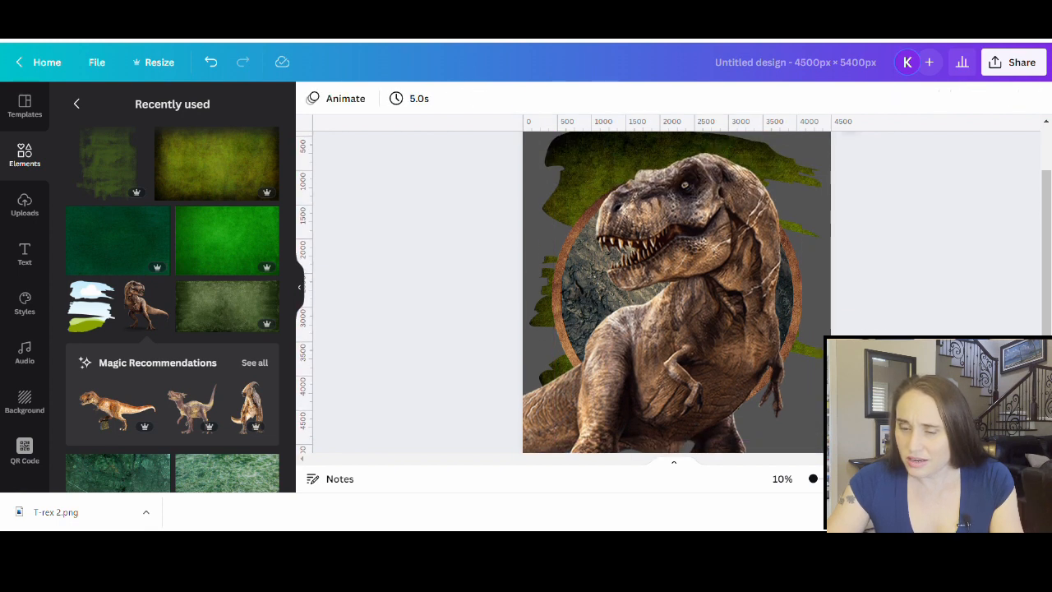
# Examine the whole composition, checking how the T-rex sits against the circle, the green brush strokes and the page edges.
pyautogui.scroll(1, 674, 287)
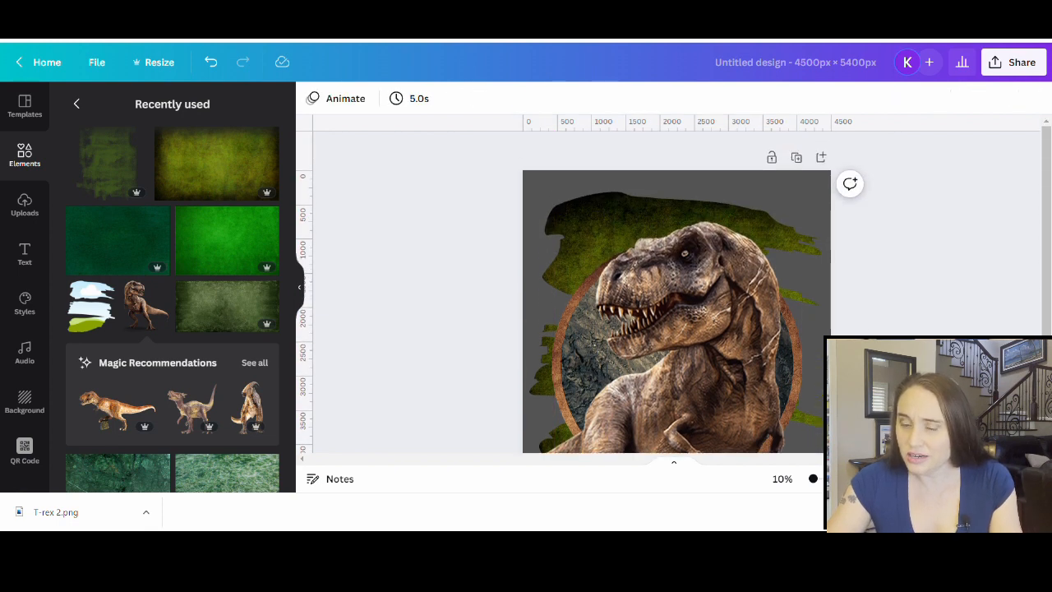
pyautogui.scroll(-4, 666, 328)
pyautogui.scroll(4, 666, 460)
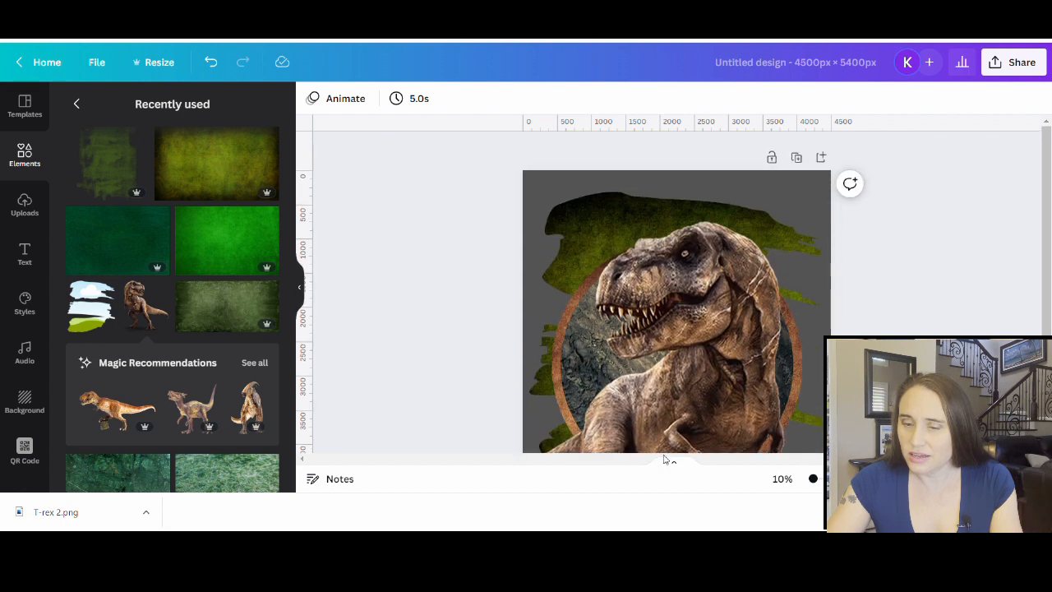
pyautogui.scroll(-4, 687, 276)
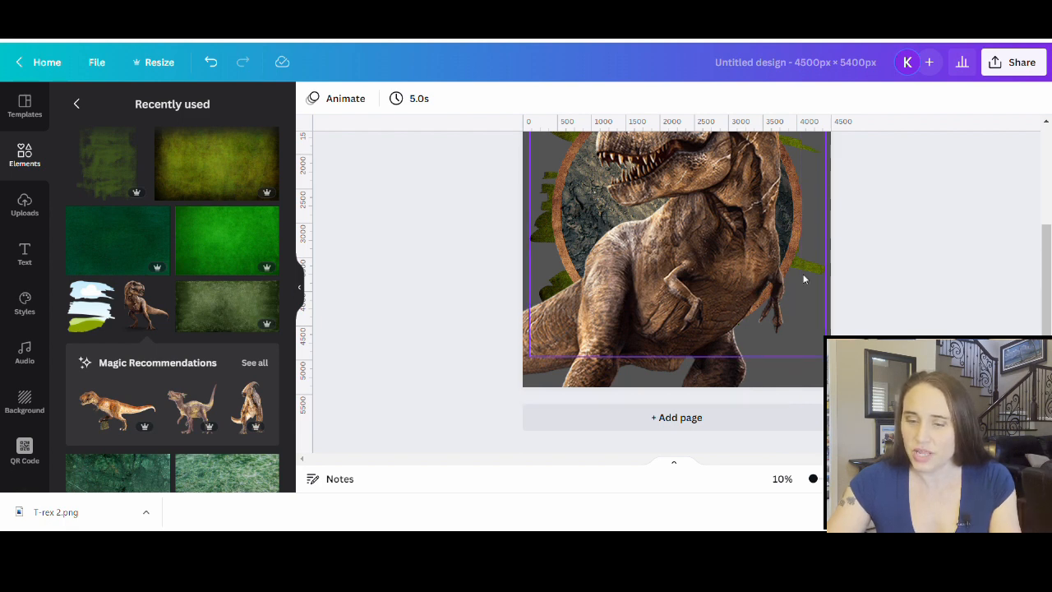
pyautogui.scroll(4, 608, 283)
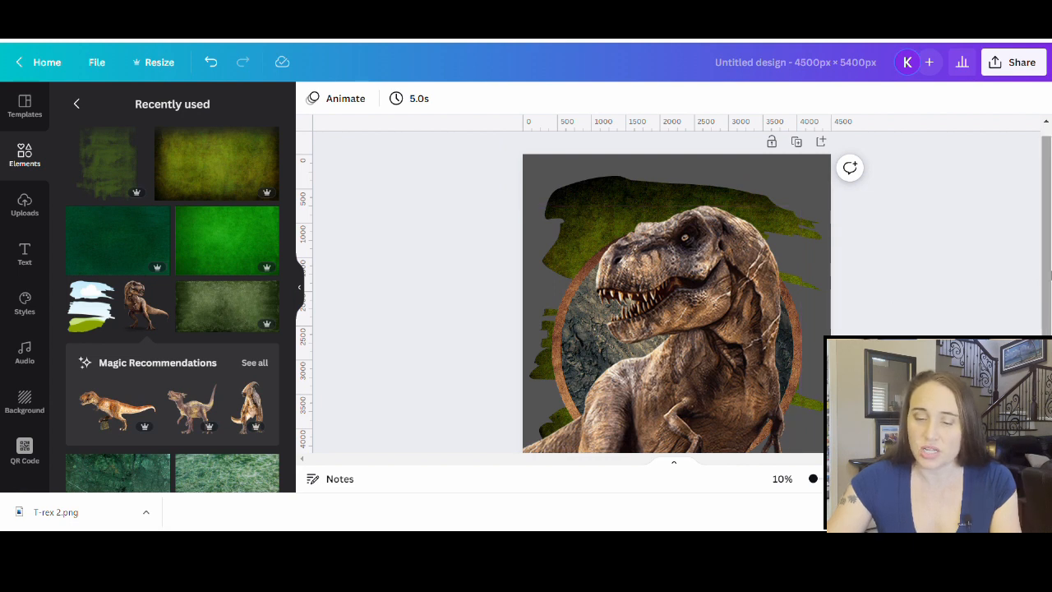
pyautogui.scroll(-4, 913, 267)
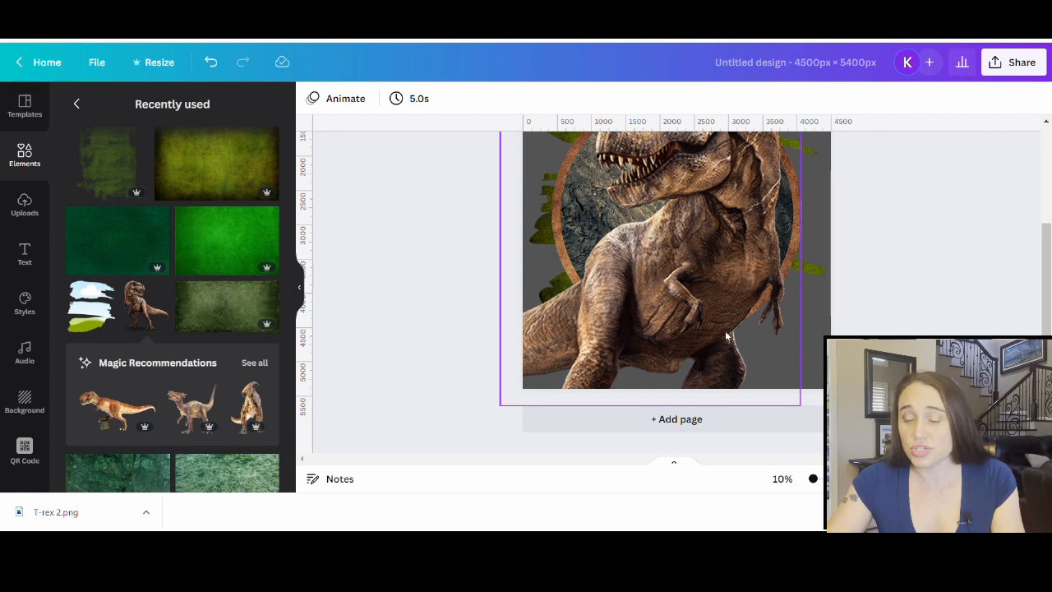
pyautogui.click(699, 421)
pyautogui.scroll(3, 627, 308)
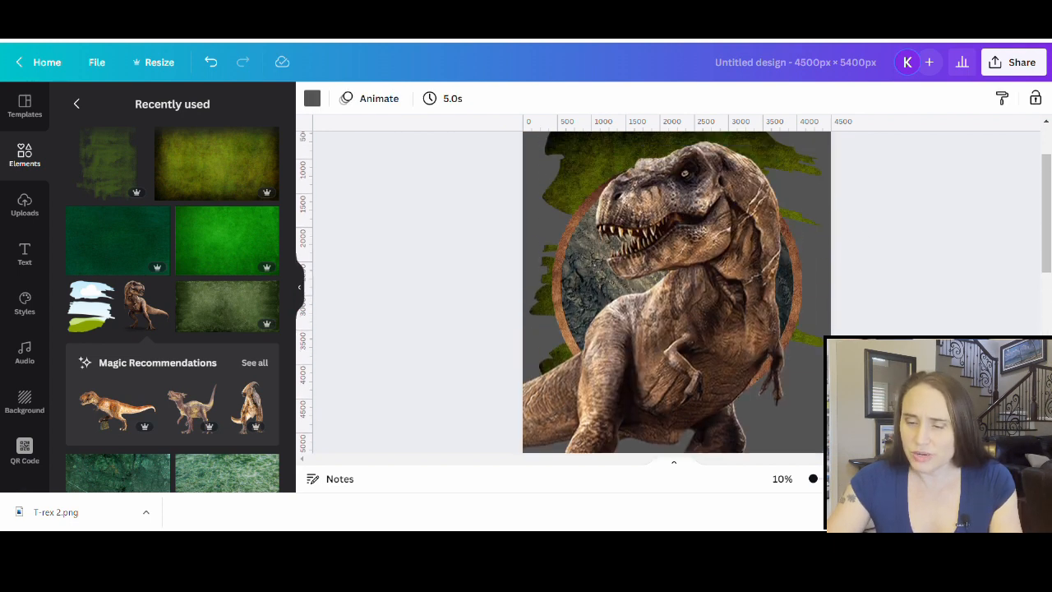
pyautogui.click(627, 308)
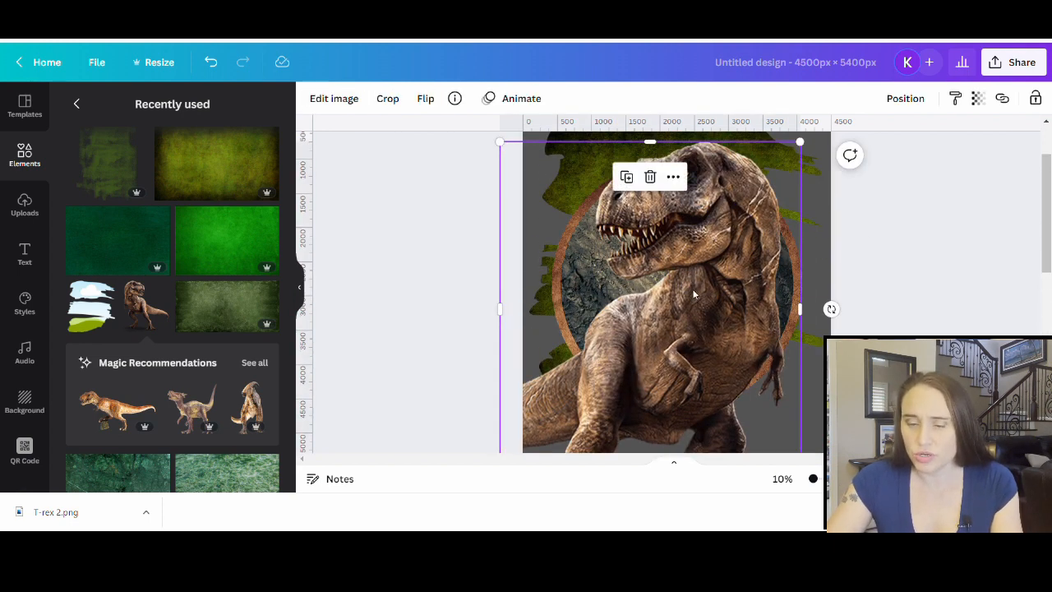
pyautogui.click(966, 248)
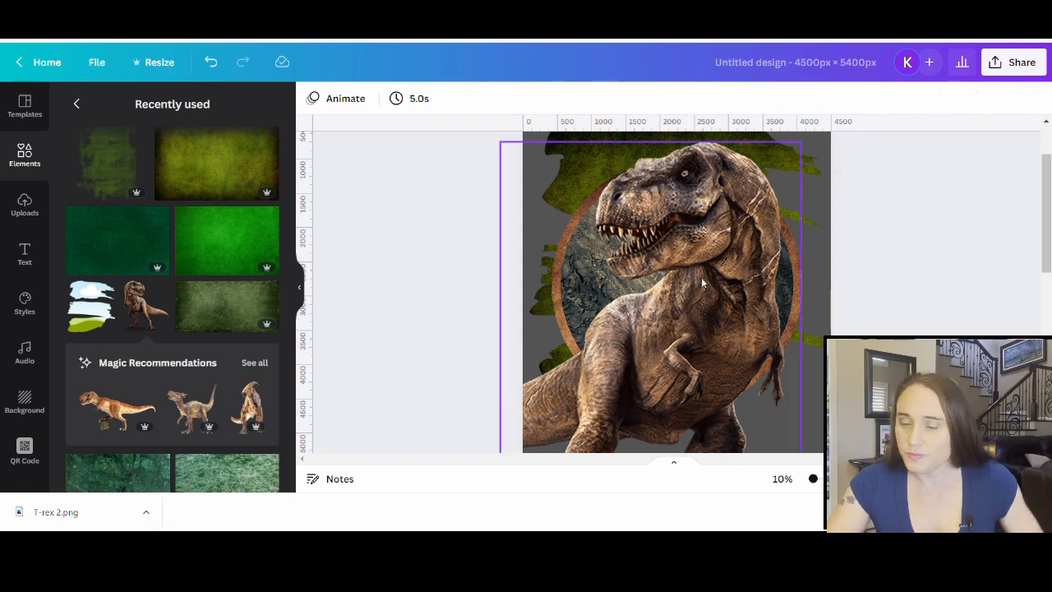
pyautogui.click(650, 179)
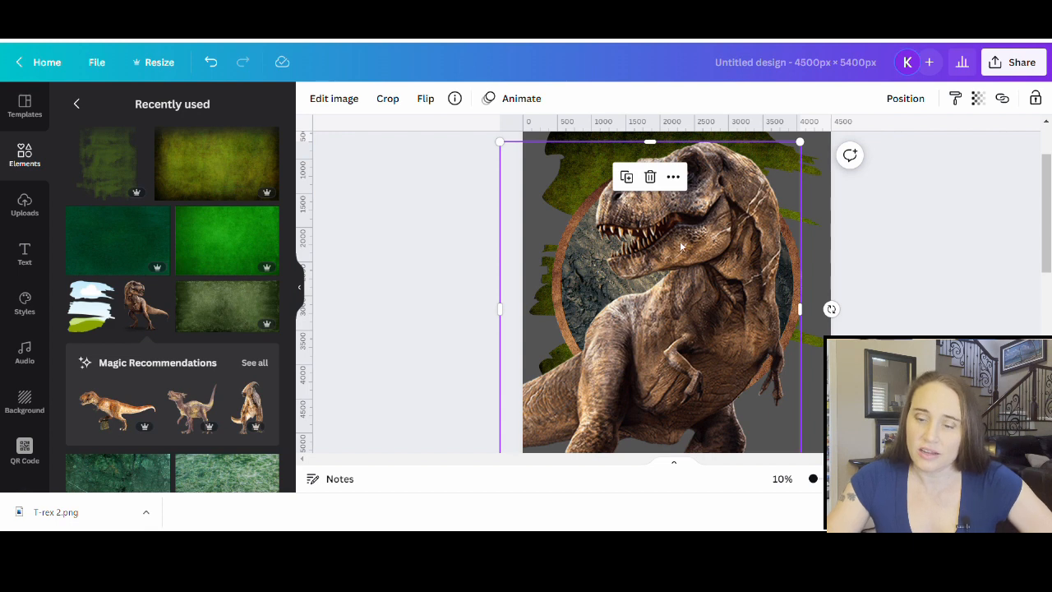
pyautogui.click(1028, 235)
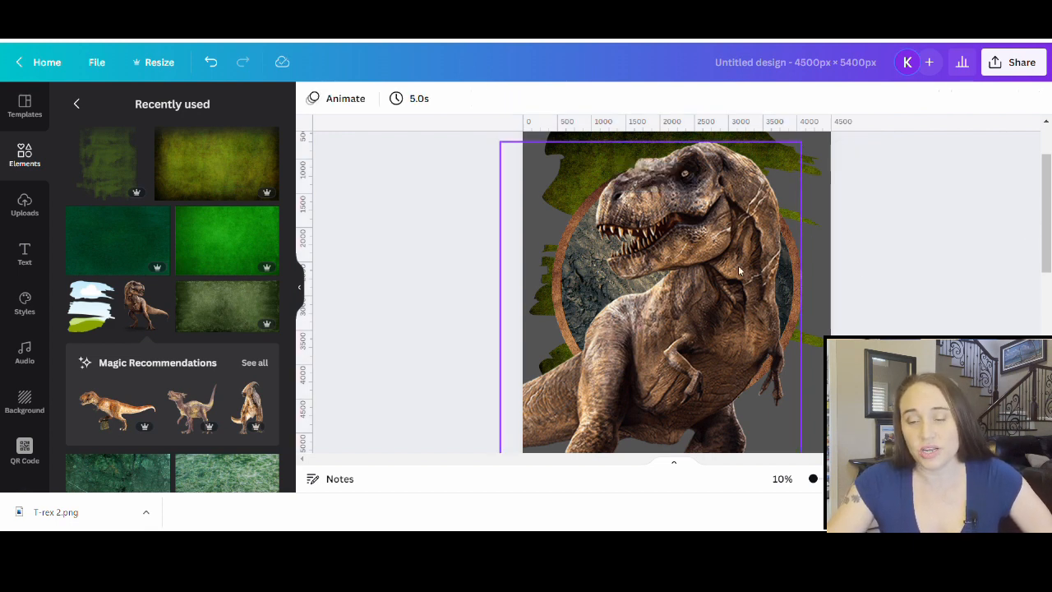
# Adjust the T-rex image to brightness -6 and contrast 2.
pyautogui.click(683, 254)
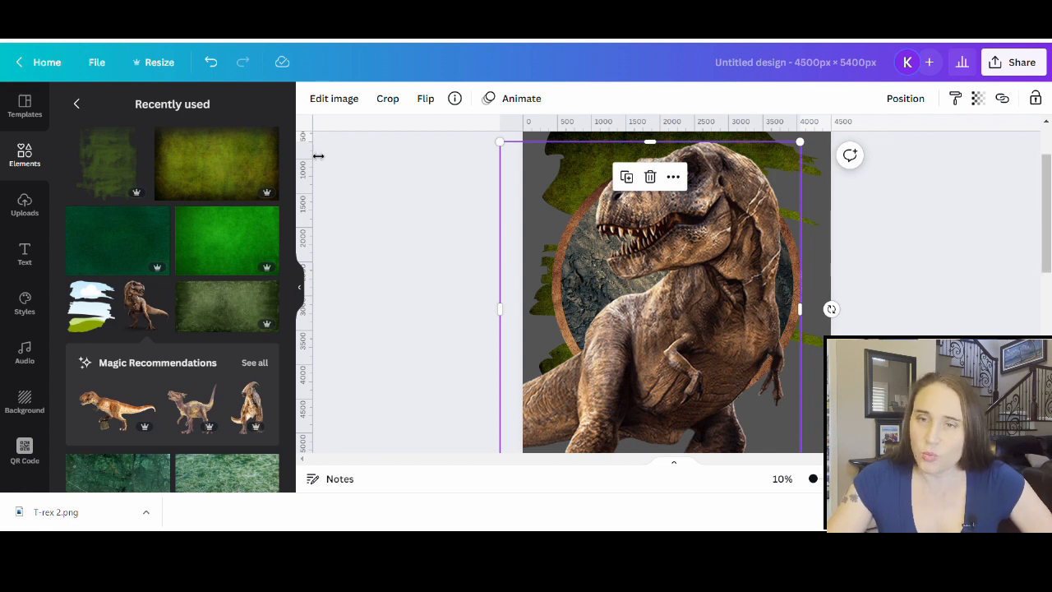
pyautogui.click(336, 100)
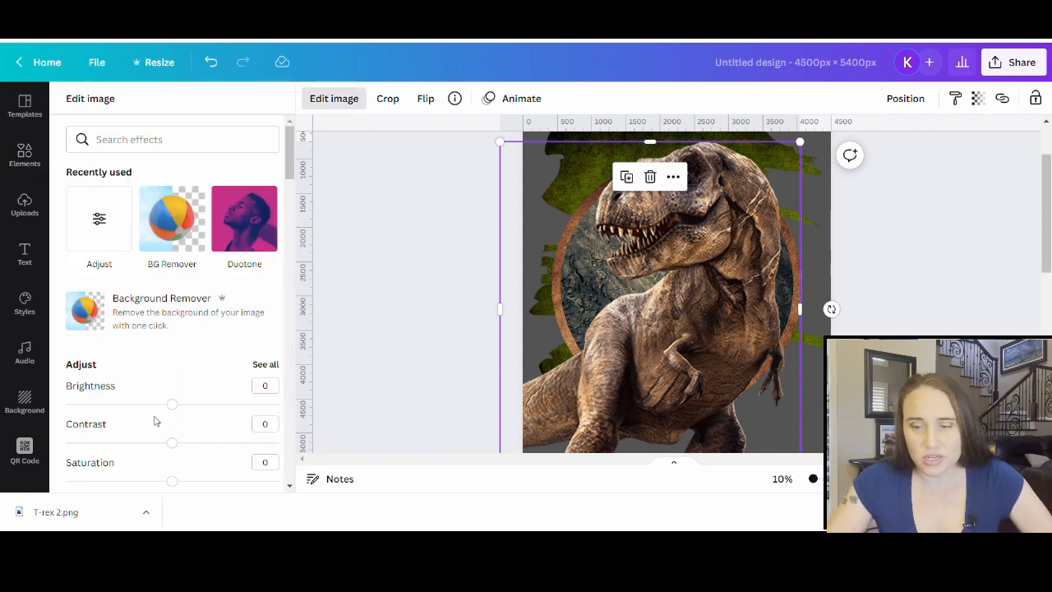
pyautogui.moveTo(174, 410); pyautogui.dragTo(166, 405)
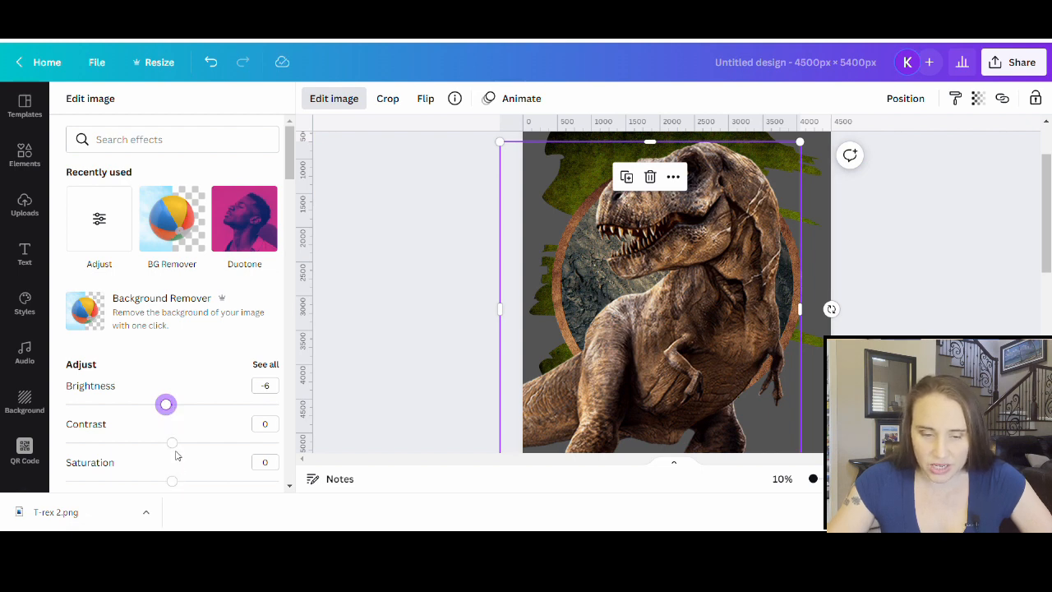
pyautogui.moveTo(176, 445); pyautogui.dragTo(178, 445)
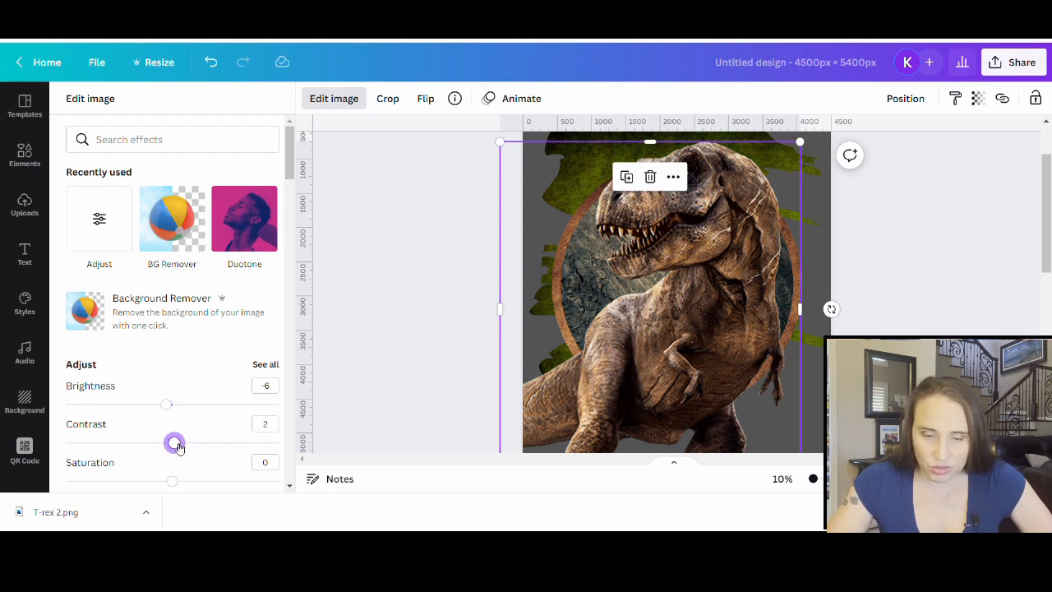
pyautogui.click(400, 397)
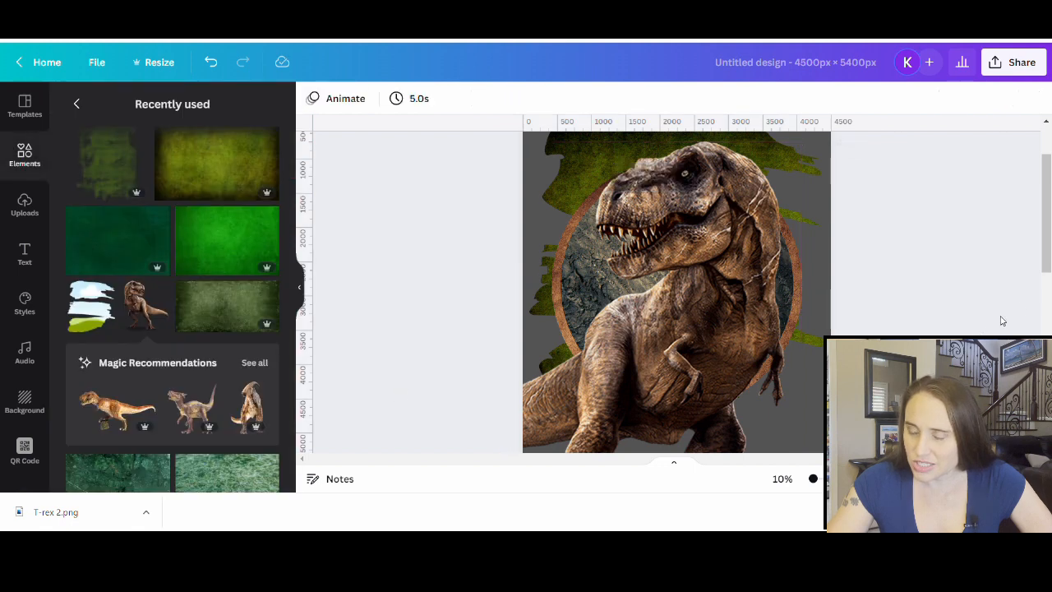
# Open the complete set of Photogenic filters for the T-rex image.
pyautogui.click(757, 310)
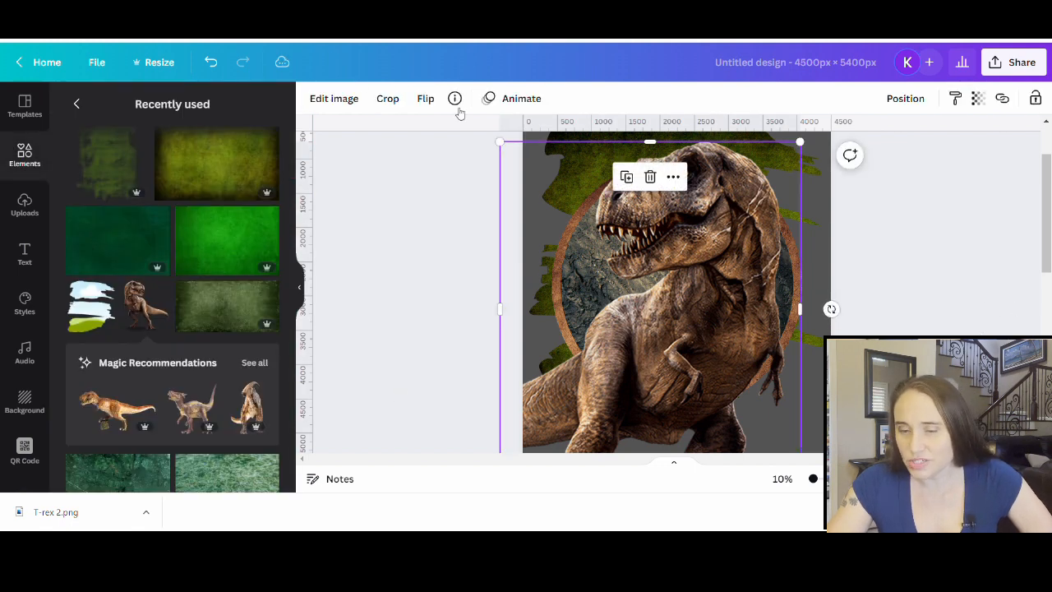
pyautogui.click(342, 100)
pyautogui.scroll(-5, 164, 282)
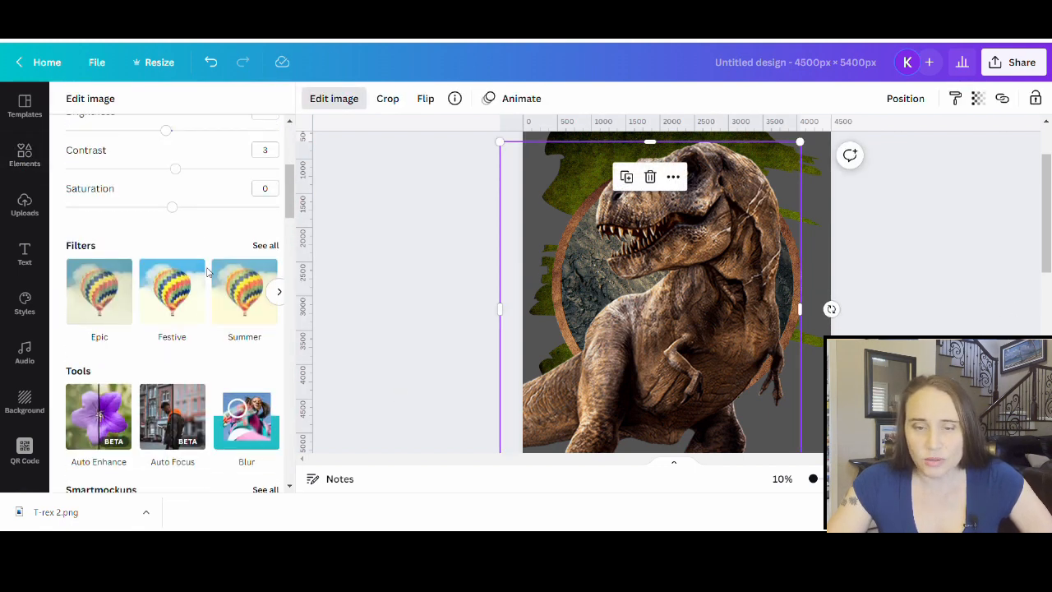
pyautogui.scroll(-7, 209, 285)
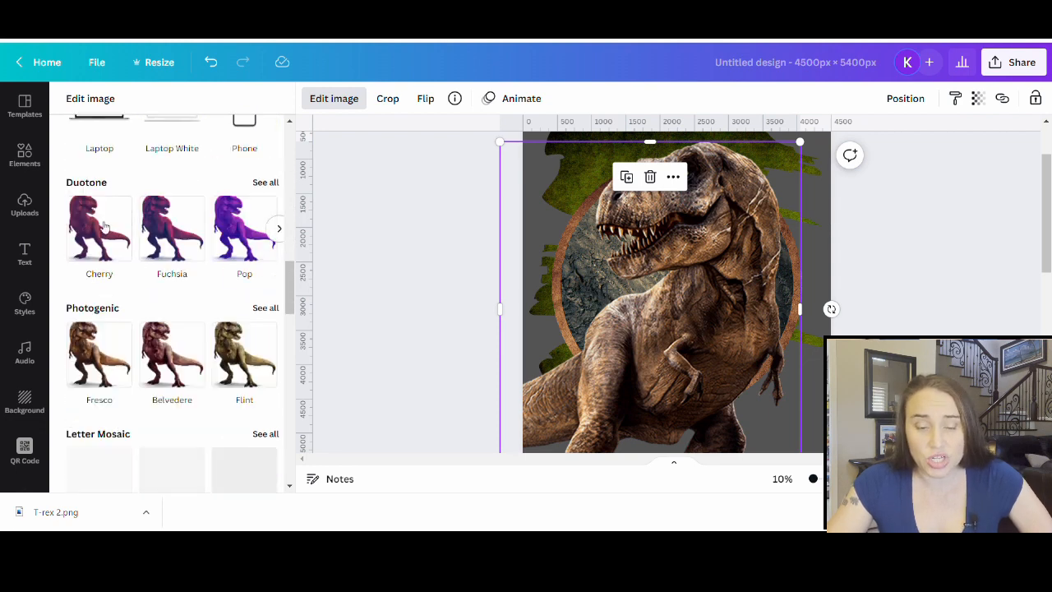
pyautogui.scroll(-1, 170, 260)
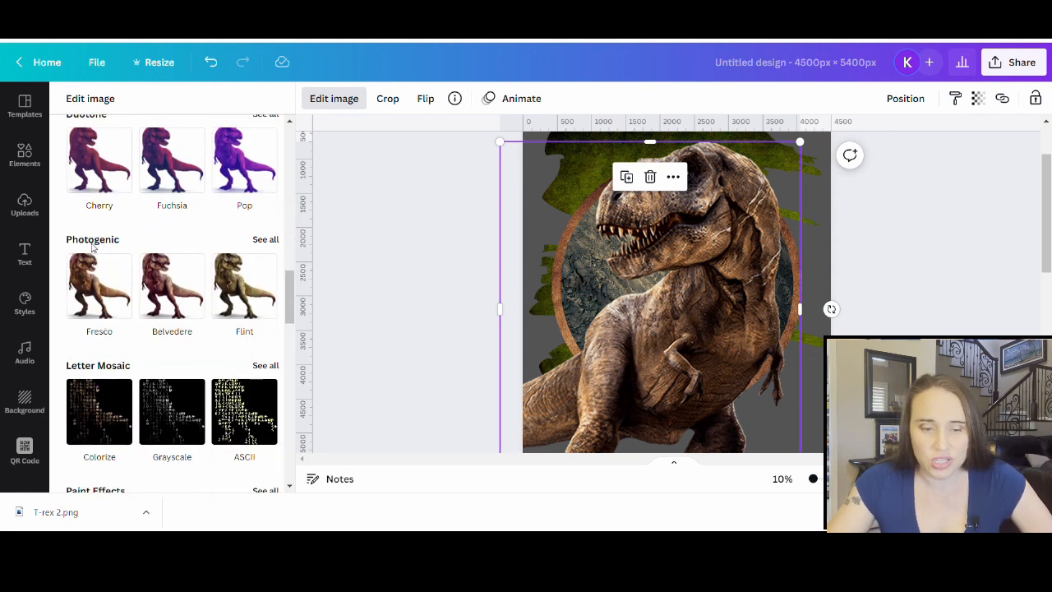
pyautogui.click(265, 239)
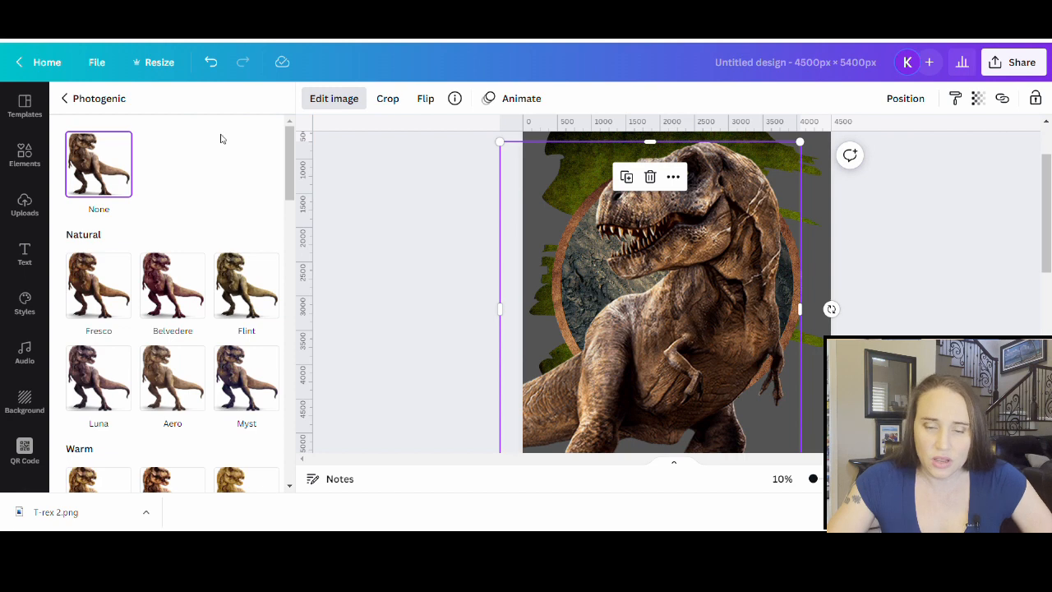
# Compare the Photogenic filter previews on the T-rex from Natural through Color Pop, then leave the image without a filter.
pyautogui.scroll(-1, 228, 154)
pyautogui.scroll(-1, 239, 181)
pyautogui.scroll(-2, 206, 205)
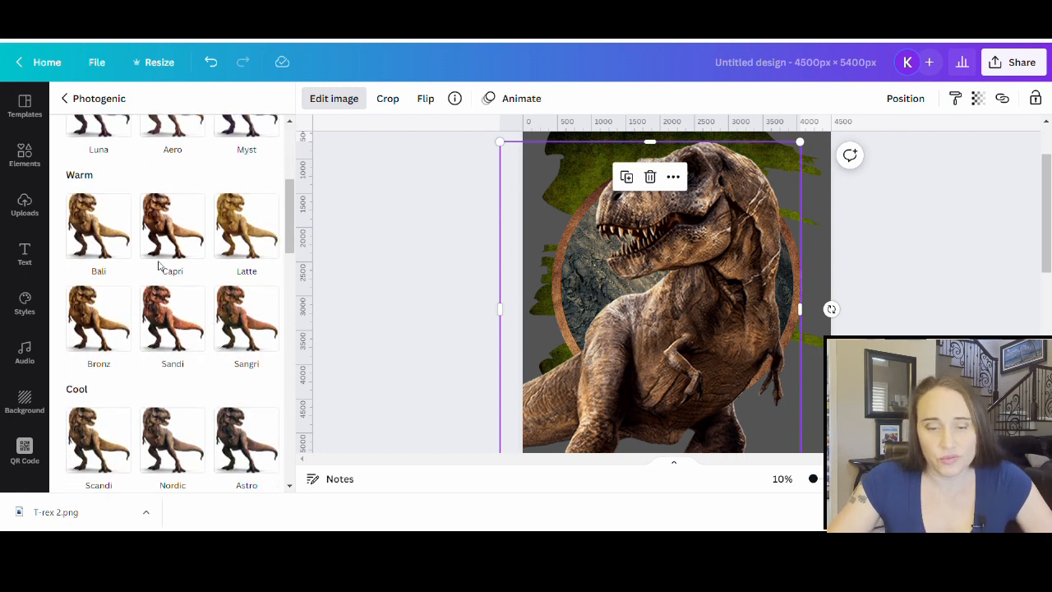
pyautogui.scroll(-2, 127, 200)
pyautogui.scroll(-3, 193, 274)
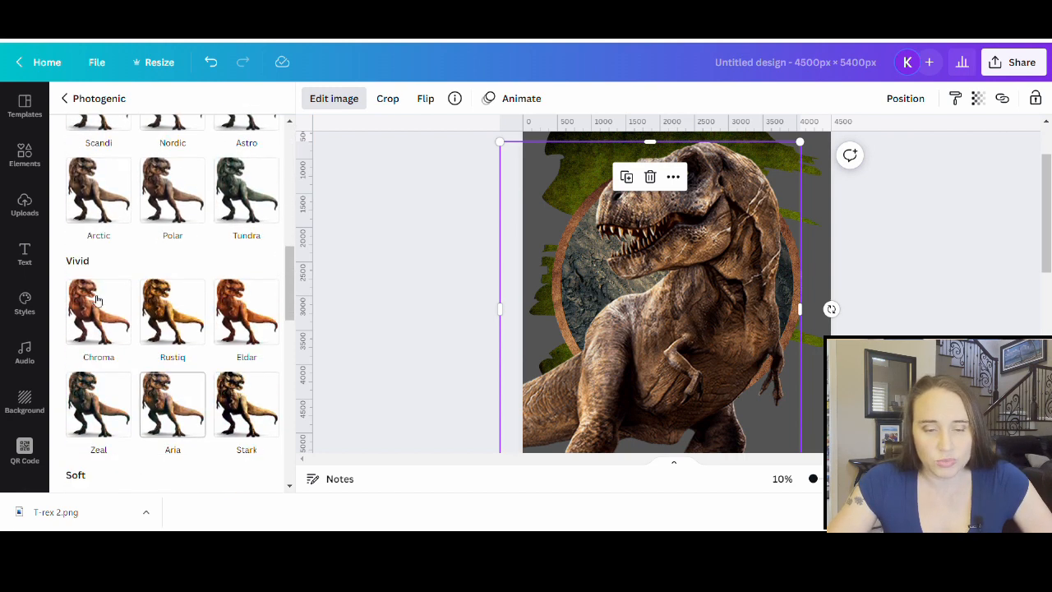
pyautogui.scroll(-3, 226, 267)
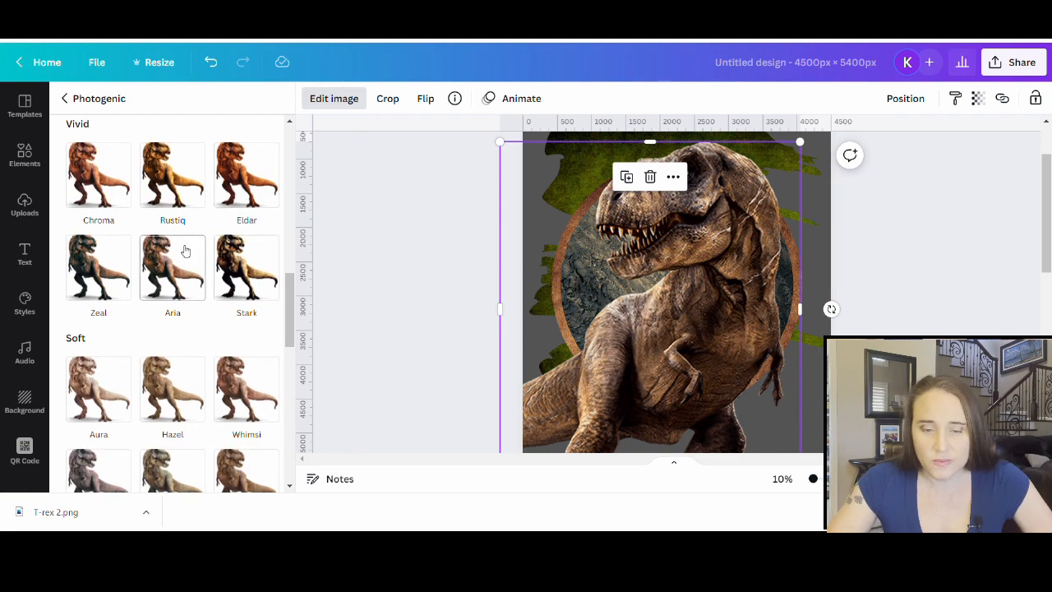
pyautogui.scroll(-2, 188, 244)
pyautogui.scroll(-5, 188, 244)
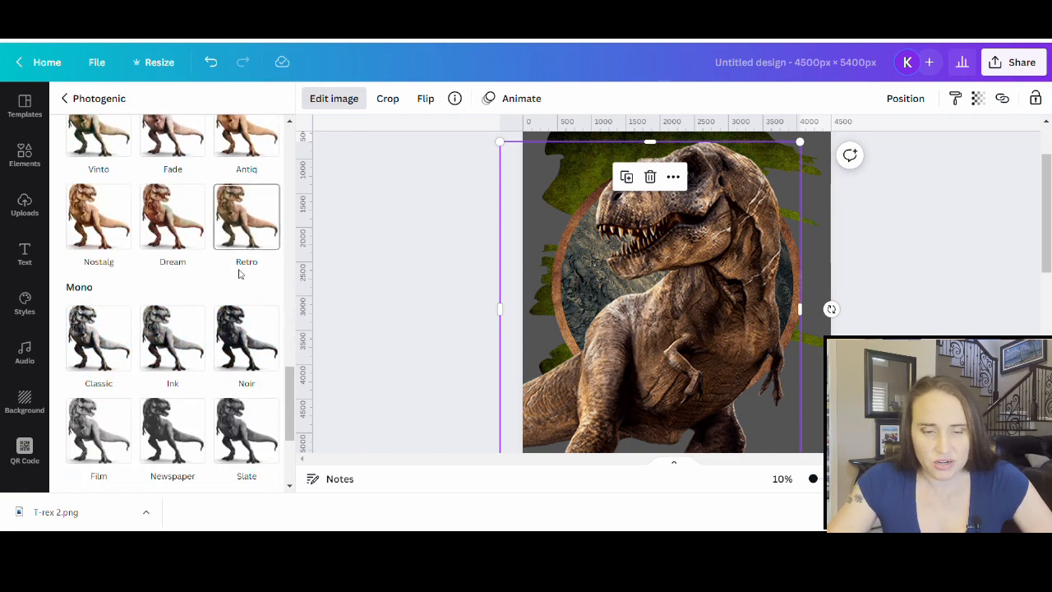
pyautogui.scroll(-2, 222, 280)
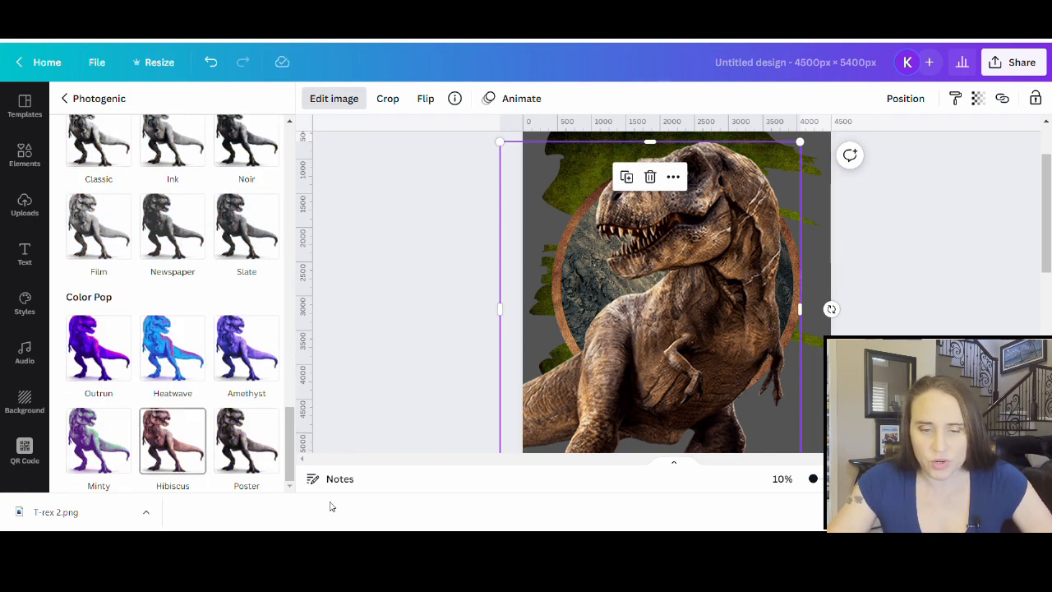
pyautogui.scroll(6, 132, 471)
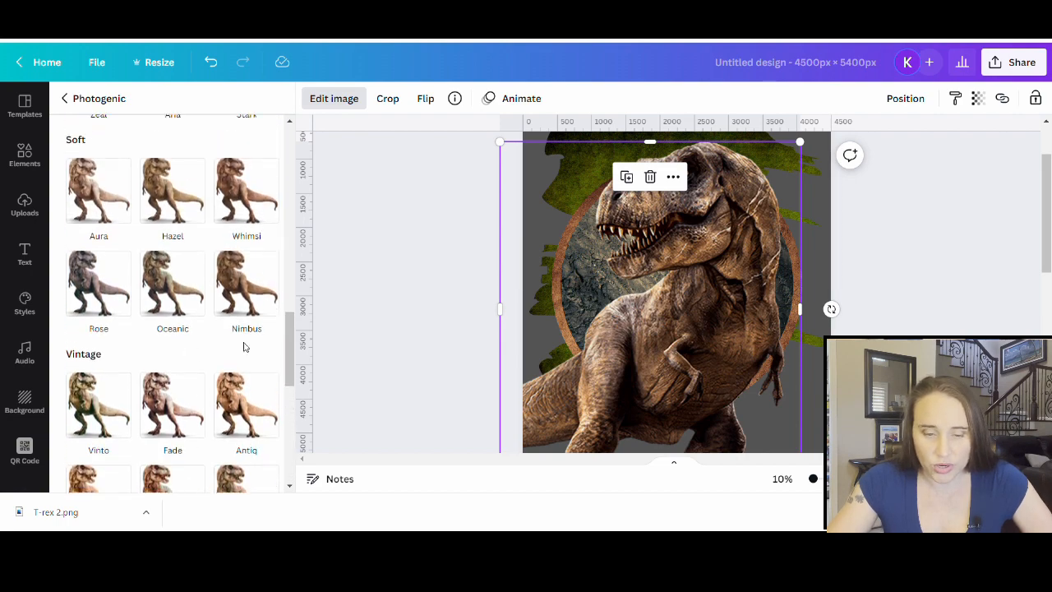
pyautogui.scroll(4, 157, 345)
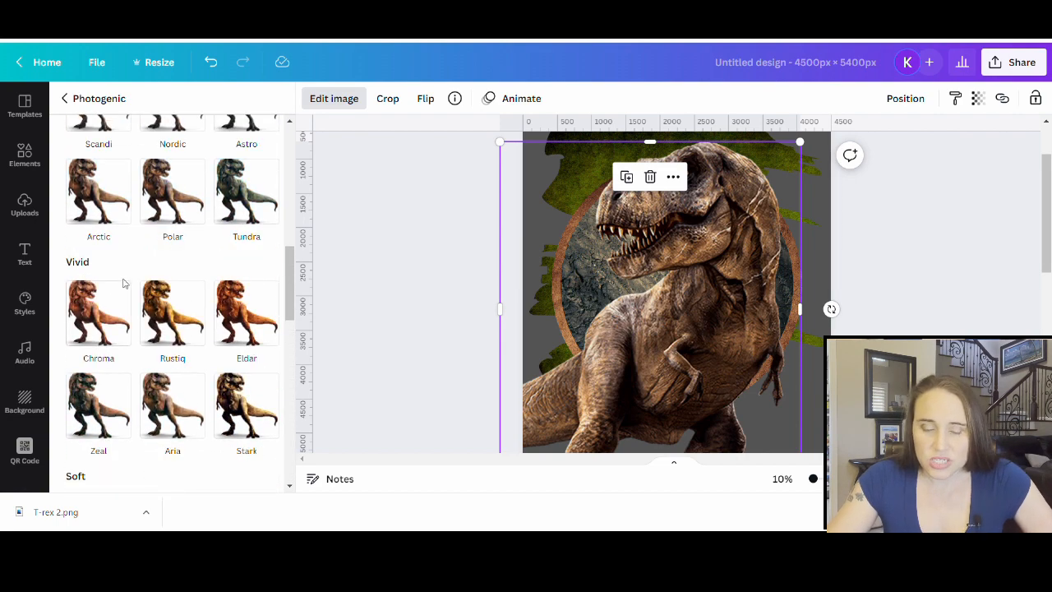
pyautogui.scroll(5, 205, 419)
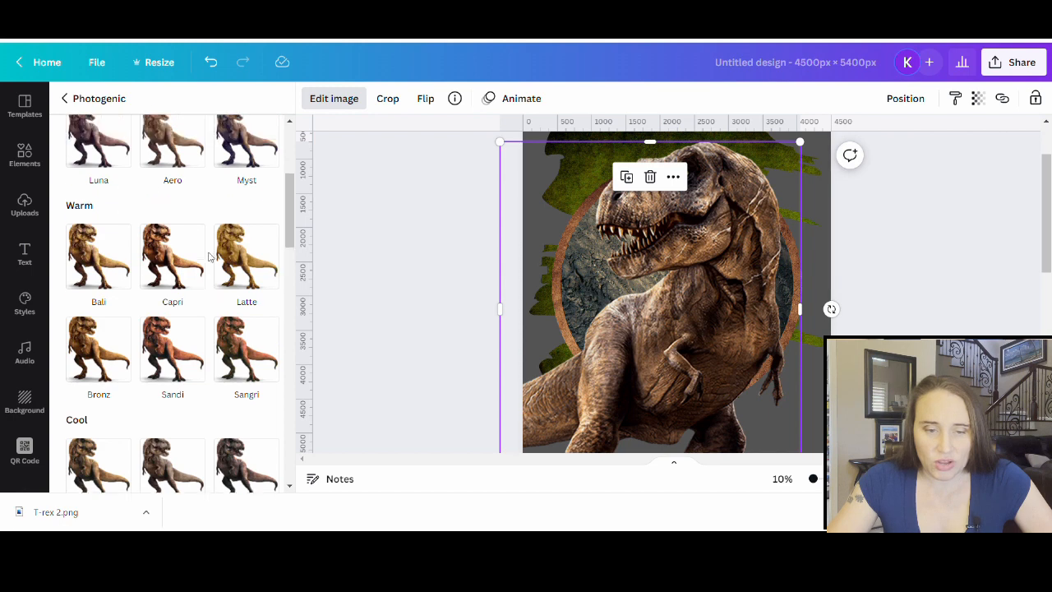
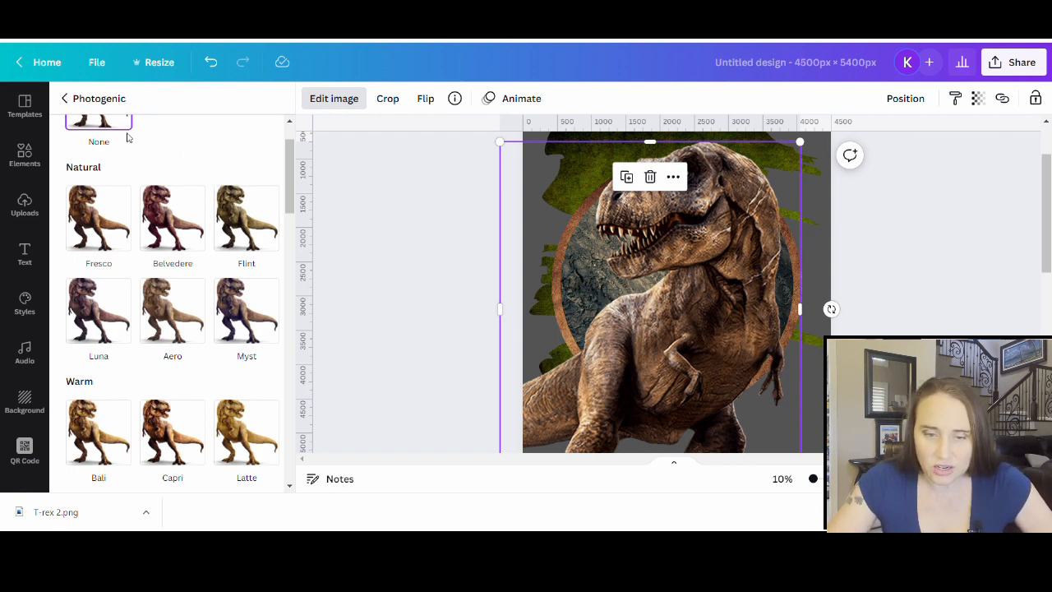
pyautogui.press('Escape')
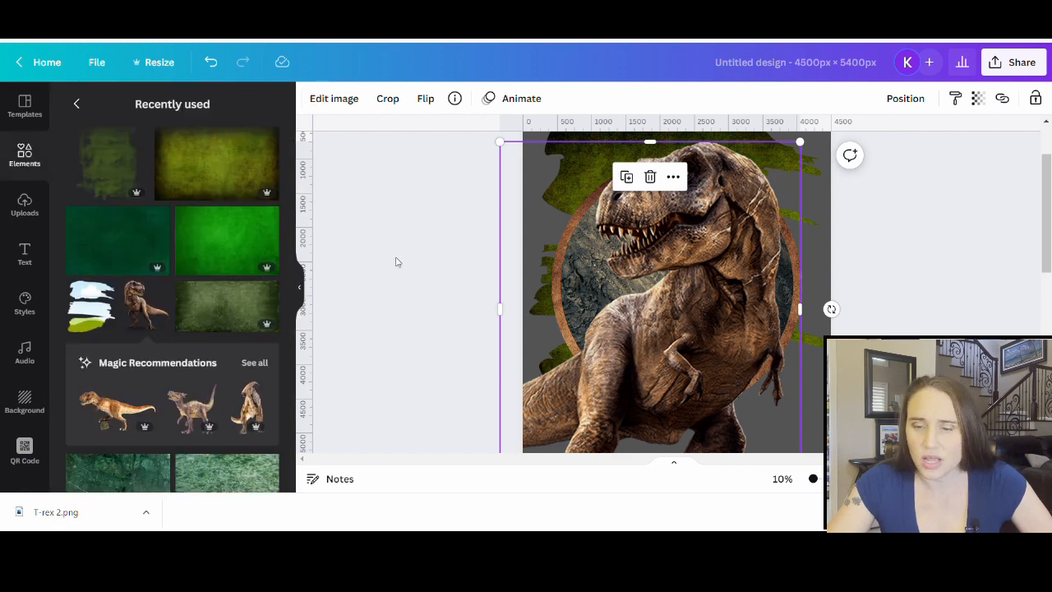
pyautogui.click(954, 320)
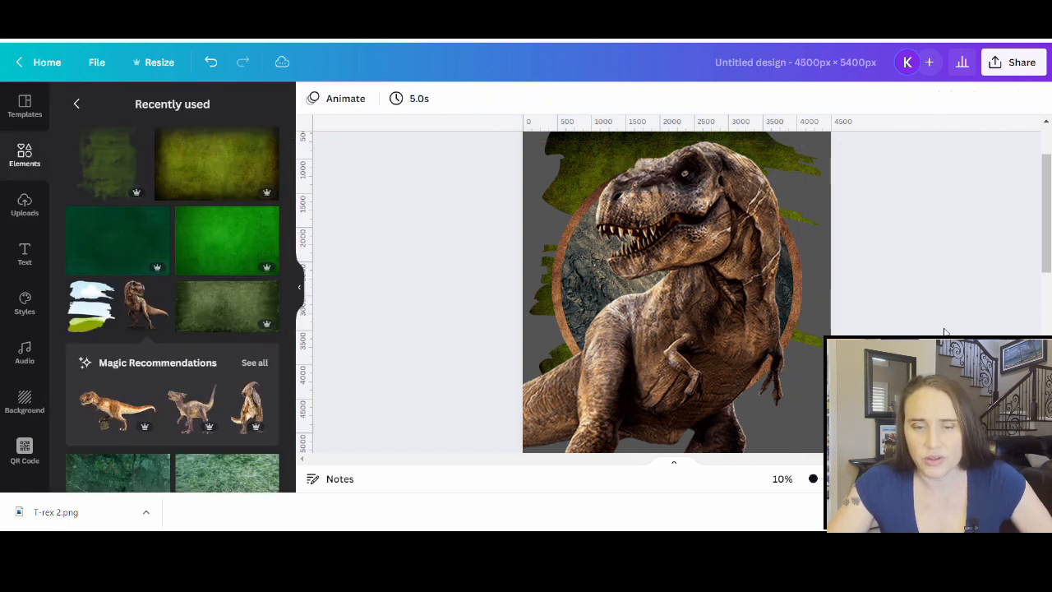
# Nudge the T-rex slightly right and down, and check page 1 against page 2.
pyautogui.click(657, 312)
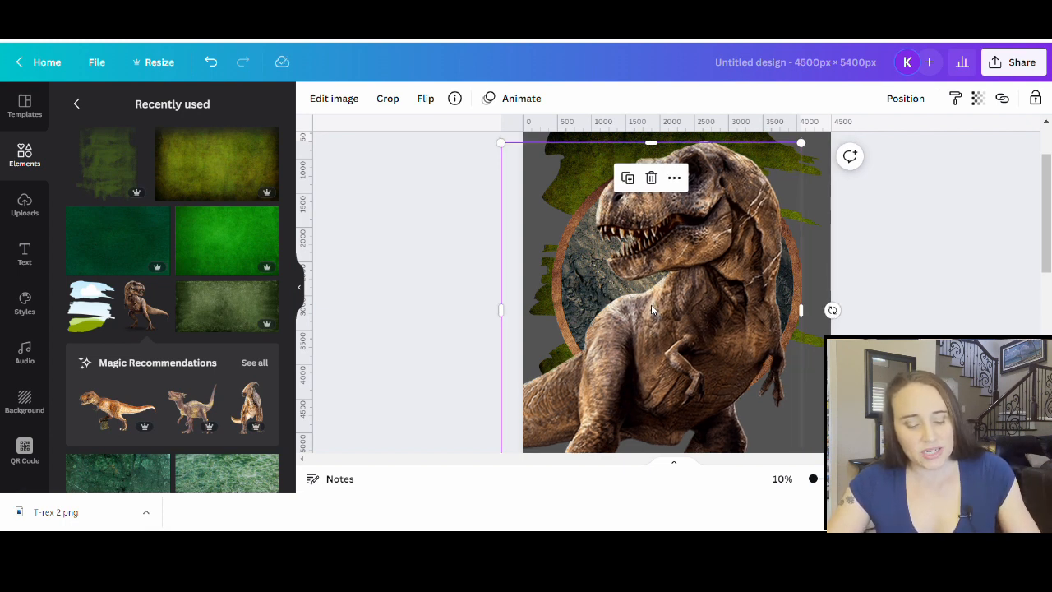
pyautogui.click(947, 239)
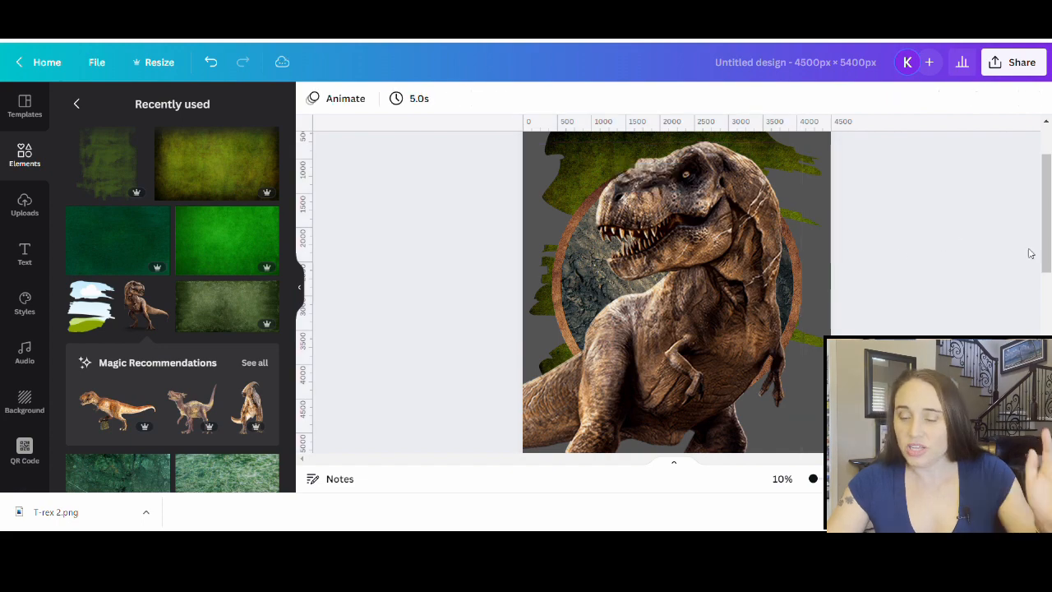
pyautogui.scroll(-5, 1028, 247)
pyautogui.moveTo(731, 152); pyautogui.dragTo(769, 523)
pyautogui.click(965, 220)
pyautogui.scroll(3, 904, 258)
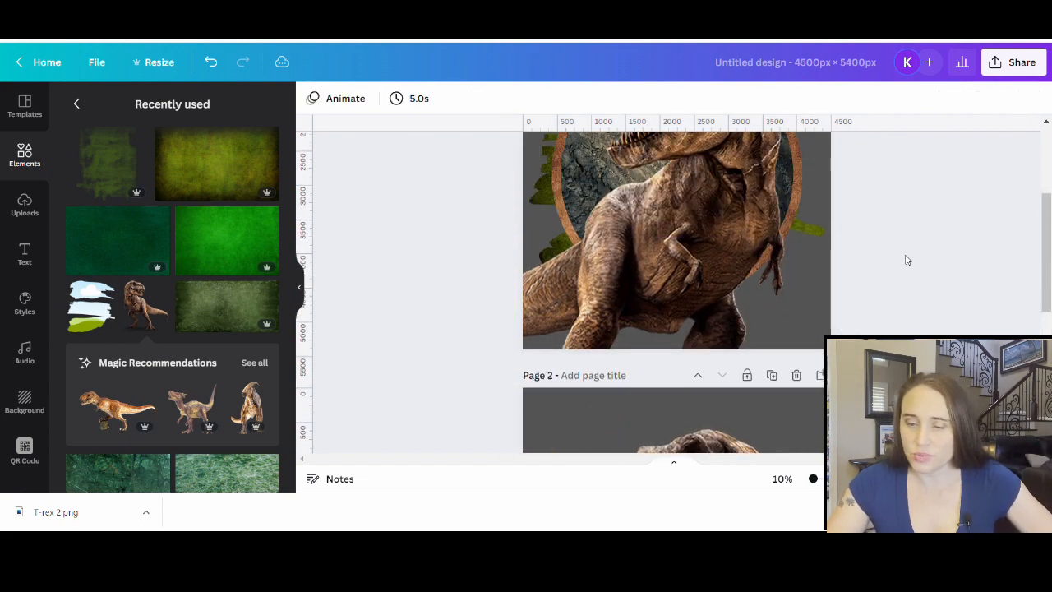
pyautogui.scroll(-5, 977, 324)
pyautogui.scroll(5, 783, 365)
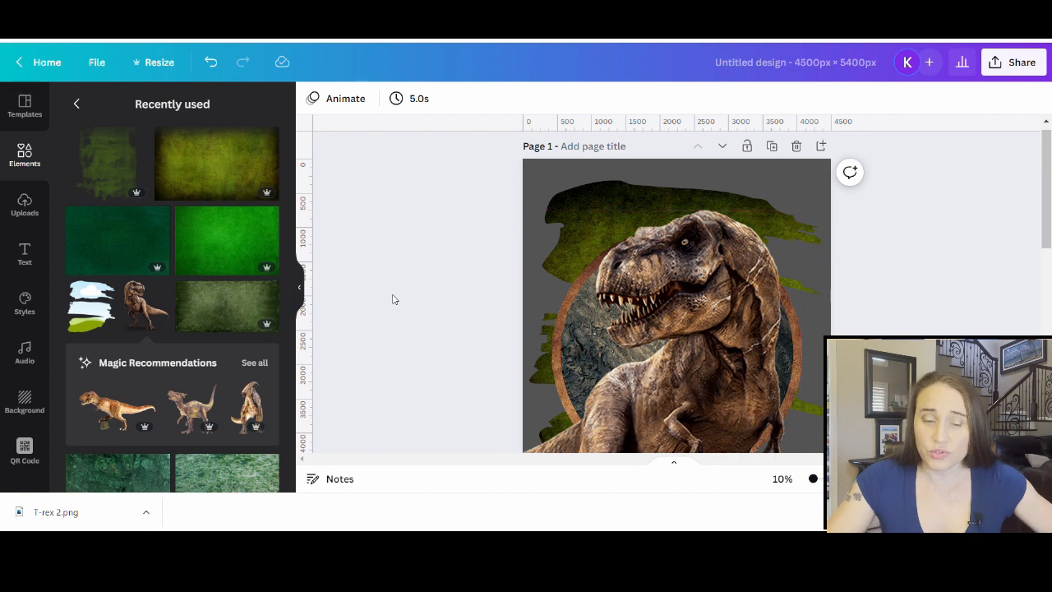
# Add a circular frame from the recently used elements to page 1.
pyautogui.click(77, 104)
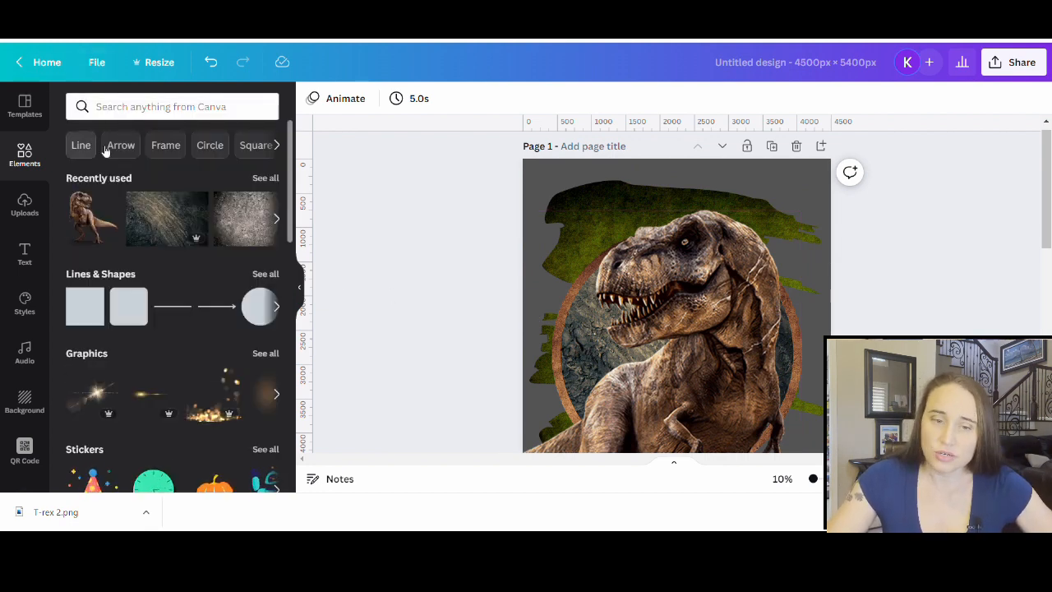
pyautogui.click(265, 178)
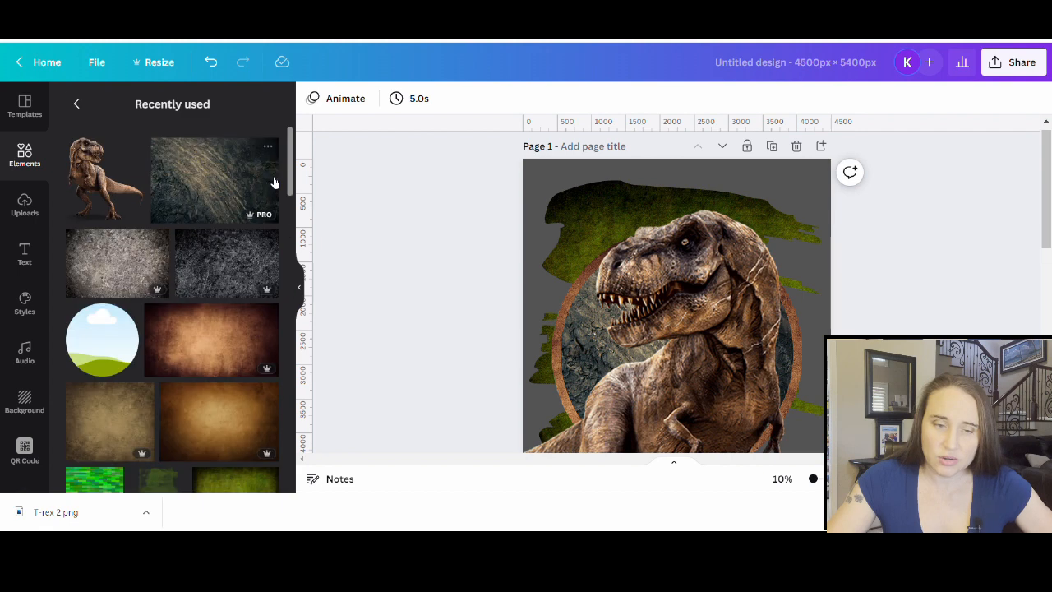
pyautogui.click(92, 343)
pyautogui.click(996, 291)
pyautogui.scroll(-3, 995, 280)
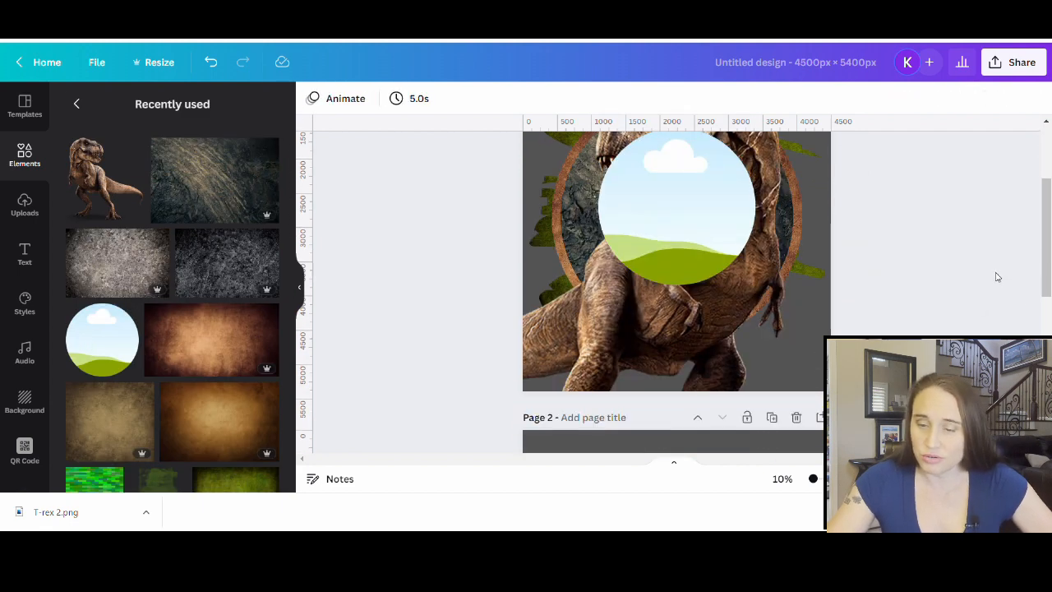
# Enlarge the circular frame to about 3300 px wide and center it inside the brown ring.
pyautogui.moveTo(711, 257); pyautogui.dragTo(673, 262)
pyautogui.moveTo(716, 290); pyautogui.dragTo(786, 358)
pyautogui.click(971, 328)
pyautogui.scroll(3, 965, 328)
pyautogui.moveTo(718, 388); pyautogui.dragTo(728, 365)
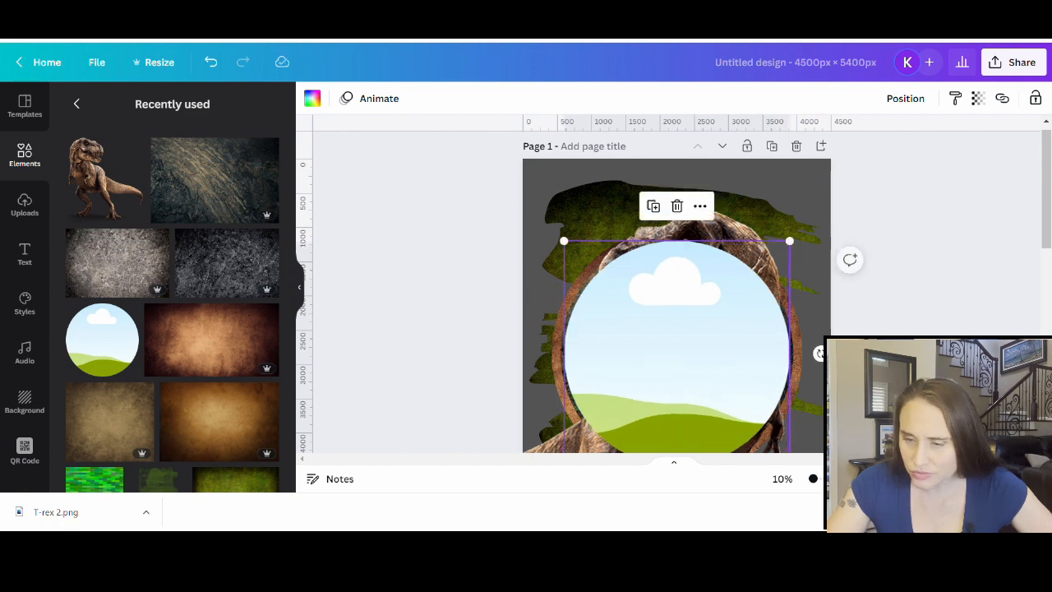
# Move the T-rex down and to the right so it no longer covers the ring and the circular frame.
pyautogui.click(935, 322)
pyautogui.scroll(-3, 942, 312)
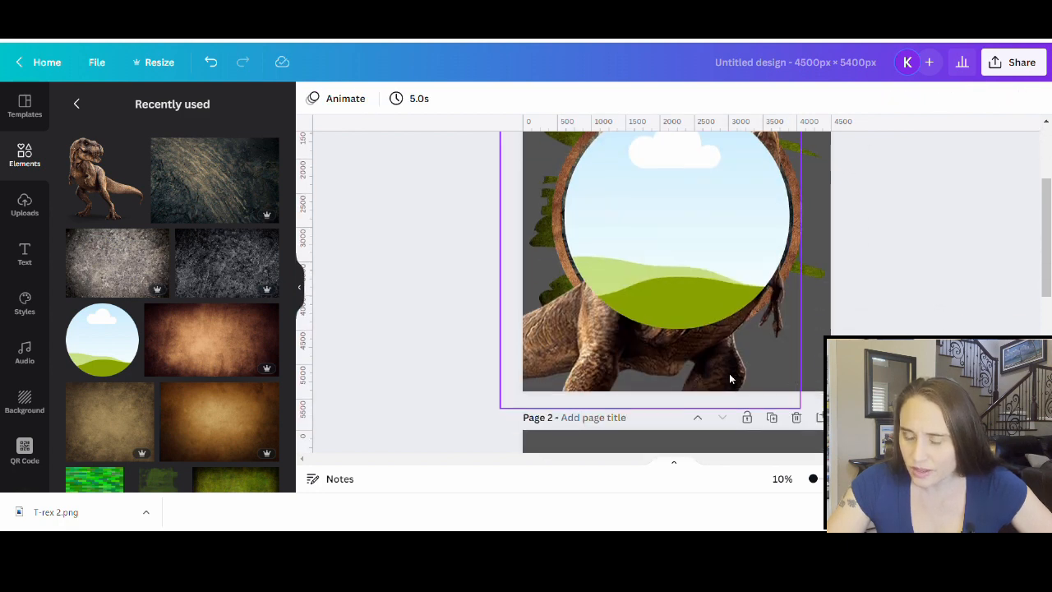
pyautogui.moveTo(582, 358); pyautogui.dragTo(747, 494)
pyautogui.click(893, 155)
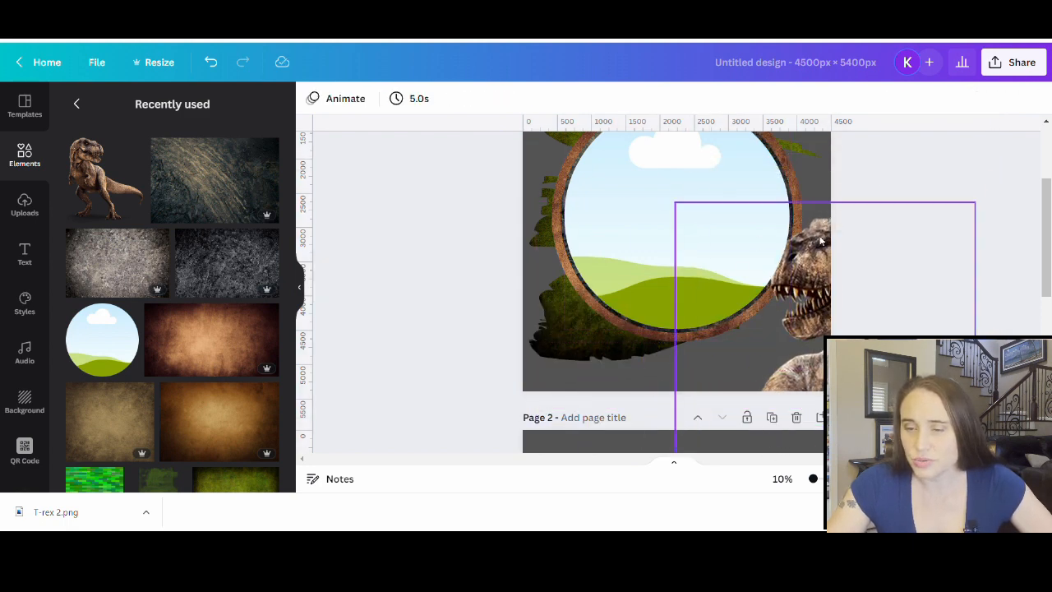
# Reposition the circular frame and enlarge it slightly to about 3350 px to fit the ring's inner edge.
pyautogui.scroll(2, 821, 240)
pyautogui.moveTo(637, 278); pyautogui.dragTo(642, 281)
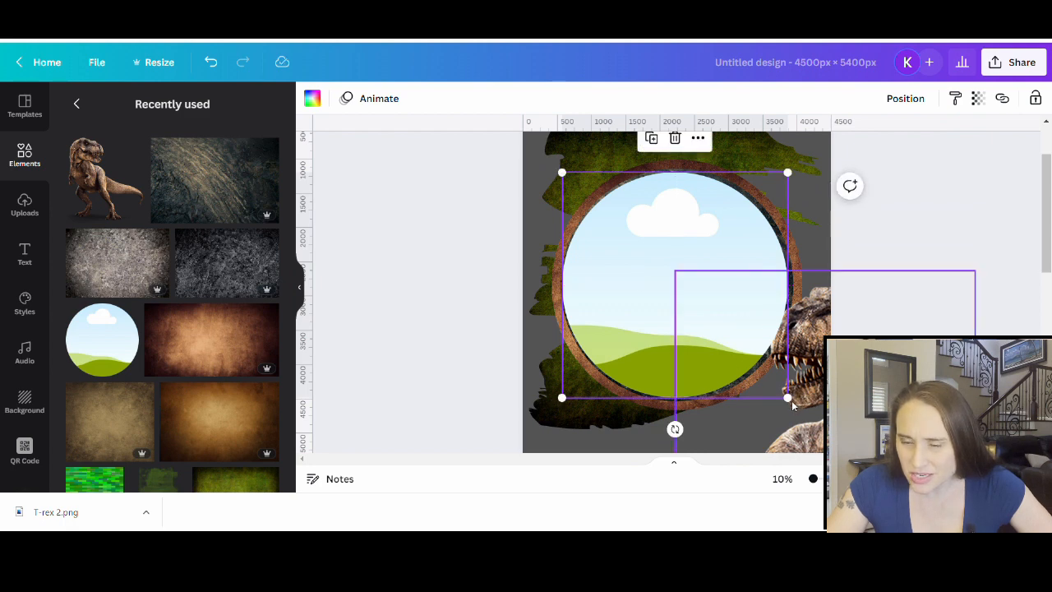
pyautogui.moveTo(791, 400); pyautogui.dragTo(794, 403)
pyautogui.moveTo(712, 336); pyautogui.dragTo(717, 336)
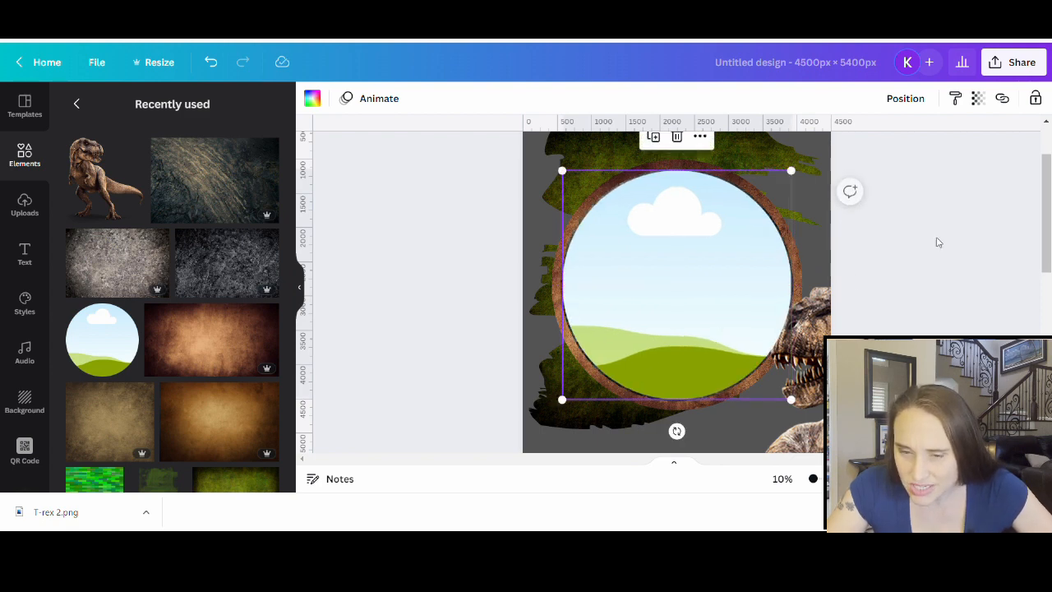
pyautogui.moveTo(751, 280); pyautogui.dragTo(728, 295)
pyautogui.click(924, 274)
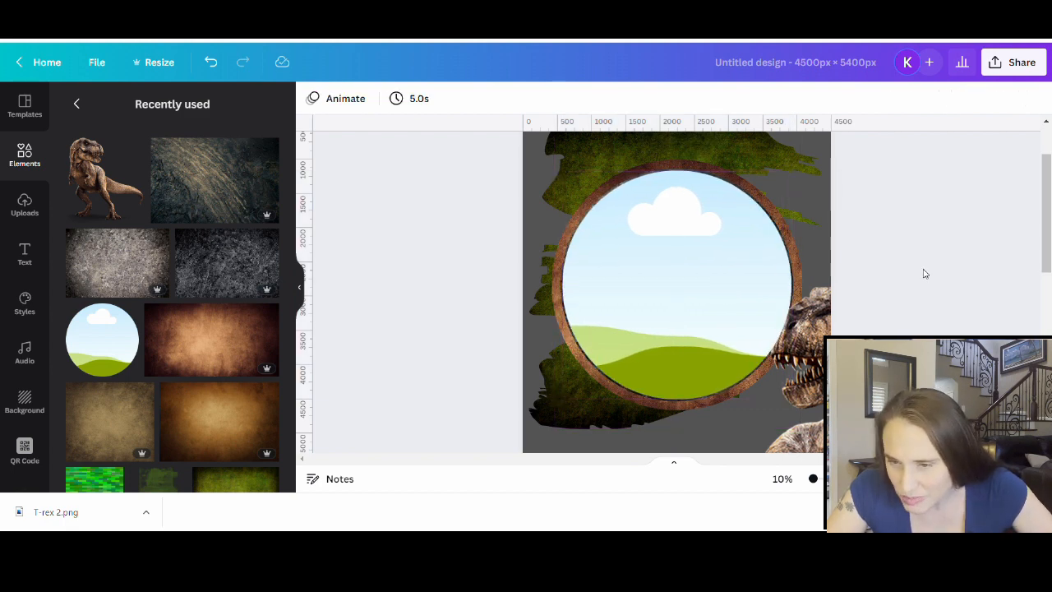
# Extend the circular frame slightly at its lower-left and upper-right corners to about 3400 px so it covers the dark circle inside the ring.
pyautogui.scroll(2, 924, 274)
pyautogui.click(695, 321)
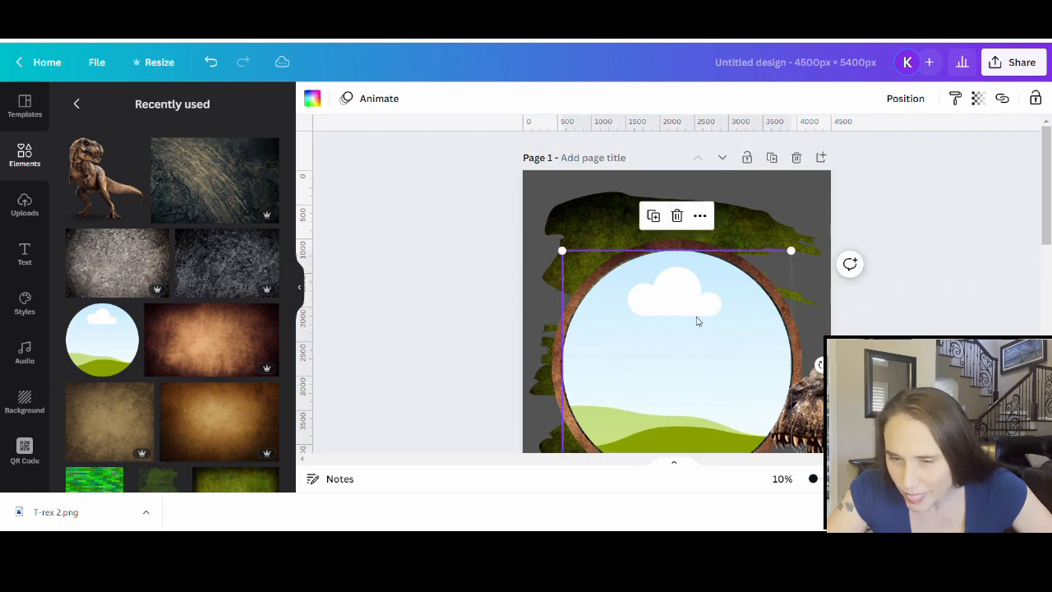
pyautogui.scroll(-2, 696, 329)
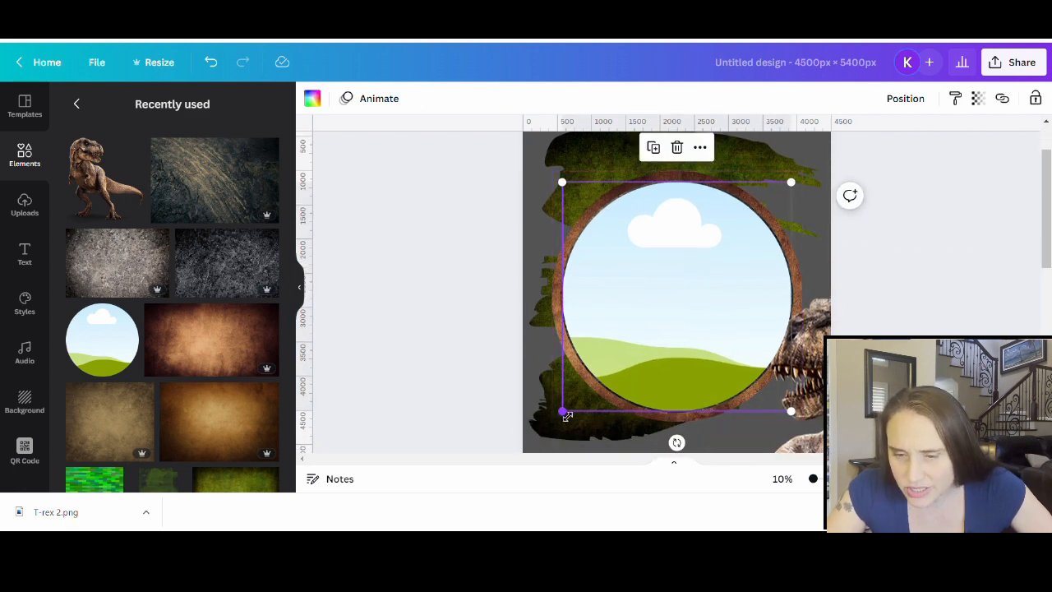
pyautogui.moveTo(568, 417); pyautogui.dragTo(565, 419)
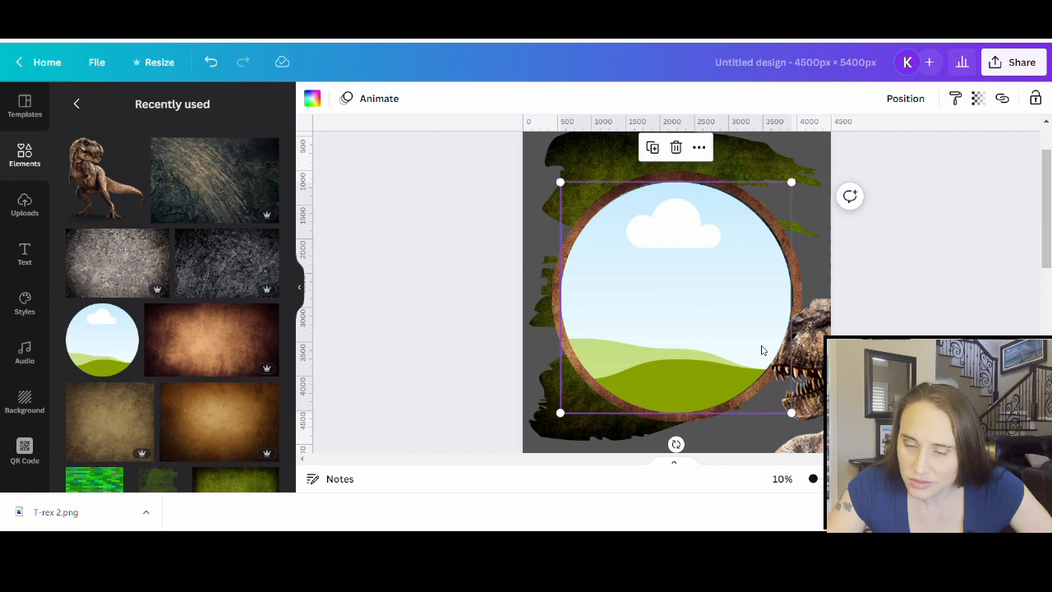
pyautogui.click(933, 292)
pyautogui.moveTo(721, 317); pyautogui.dragTo(720, 318)
pyautogui.click(1010, 305)
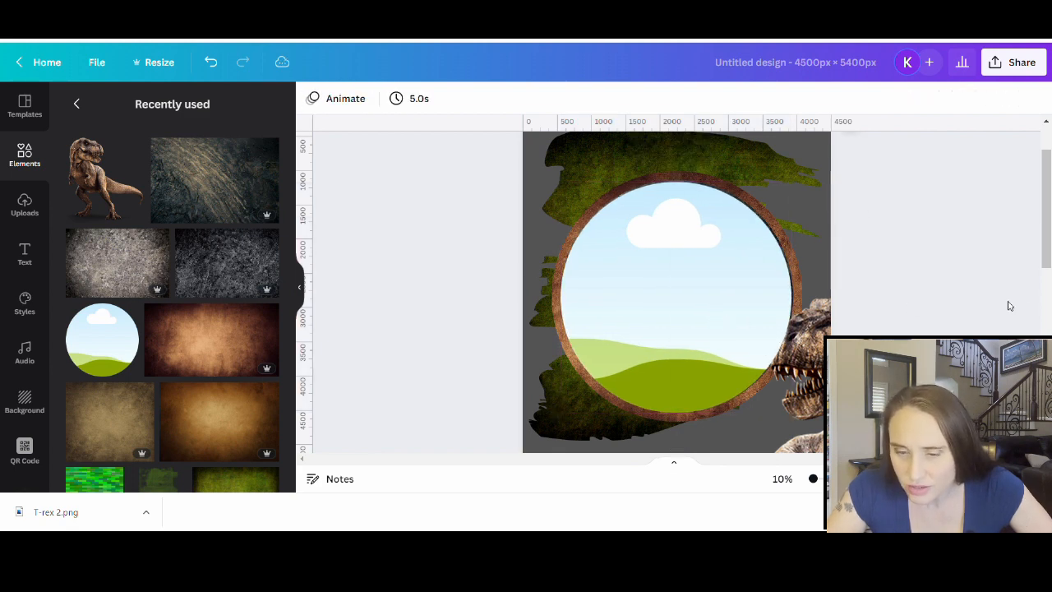
pyautogui.click(707, 226)
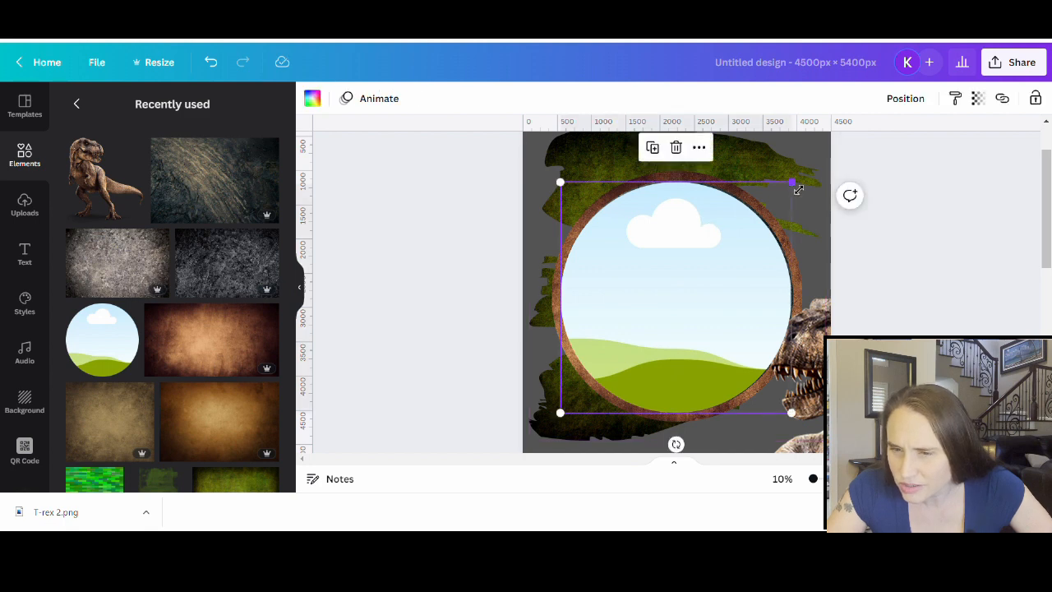
pyautogui.moveTo(800, 189); pyautogui.dragTo(802, 186)
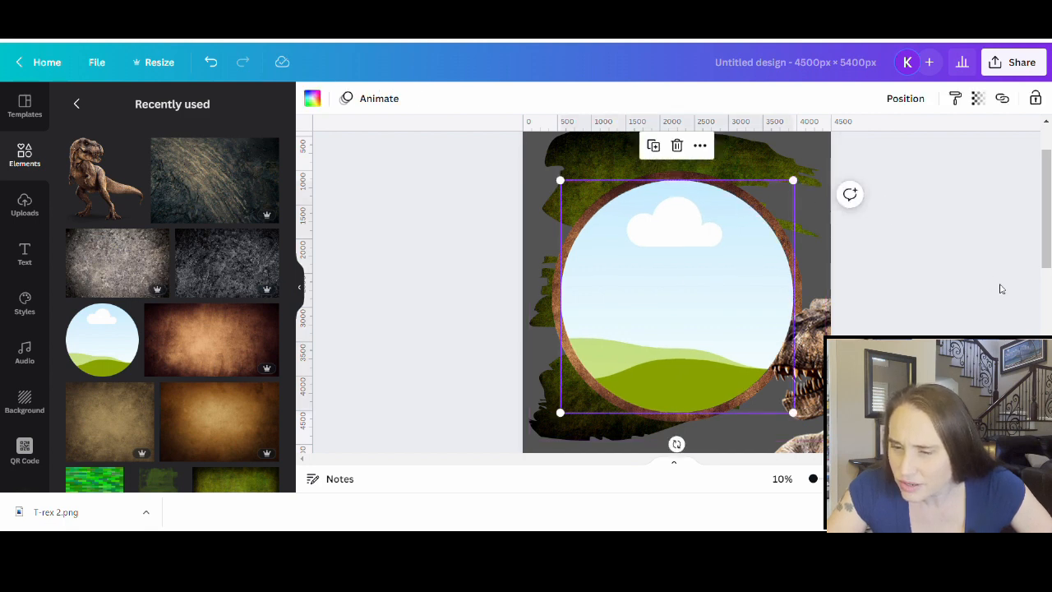
# Set the circular frame's transparency to 30 to check its fit inside the brown ring.
pyautogui.click(1006, 302)
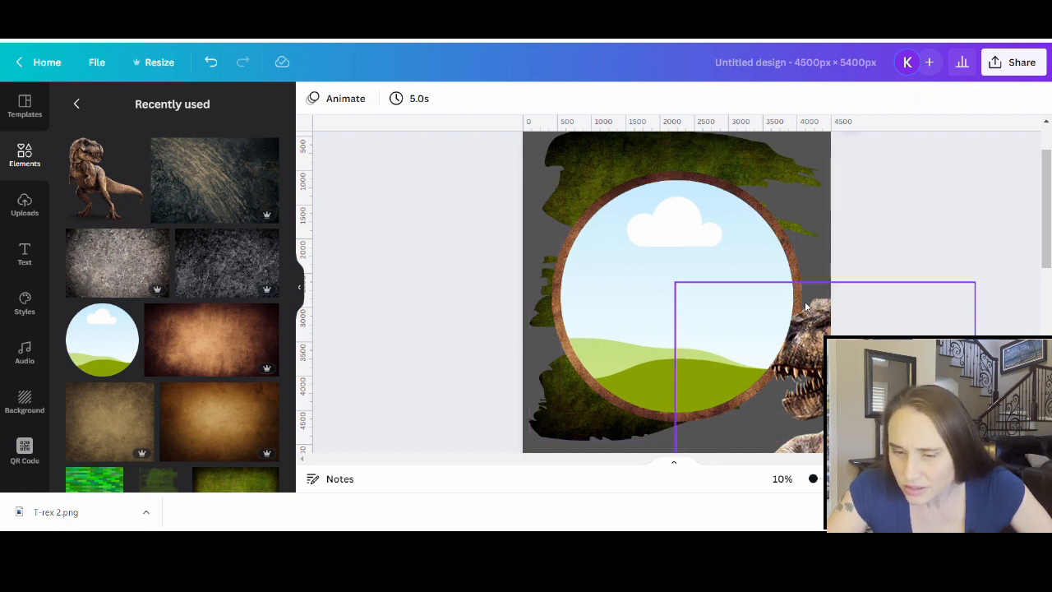
pyautogui.click(727, 240)
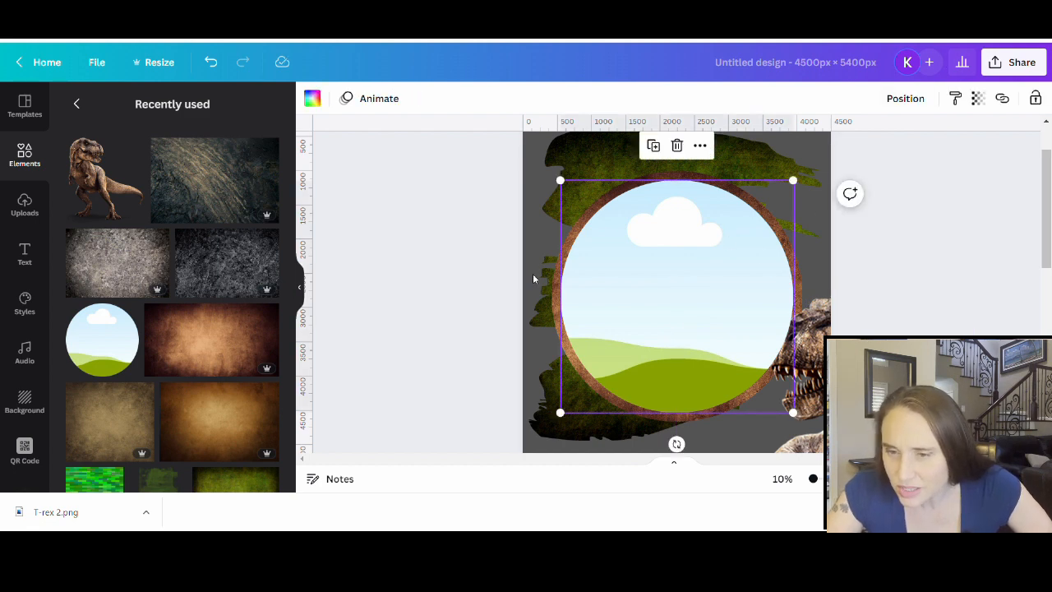
pyautogui.click(980, 108)
pyautogui.moveTo(968, 155); pyautogui.dragTo(878, 160)
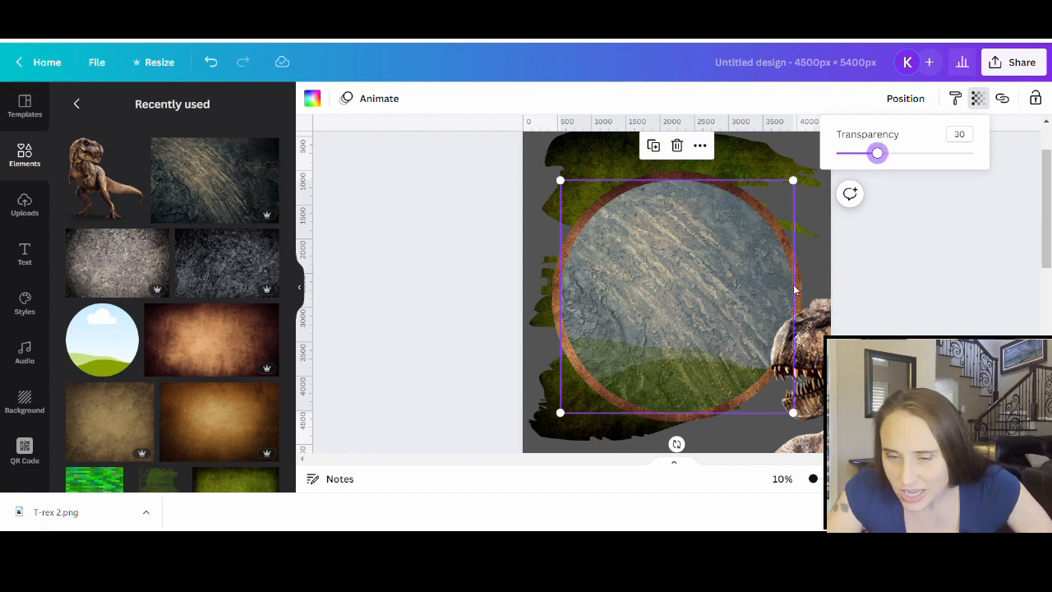
pyautogui.click(929, 248)
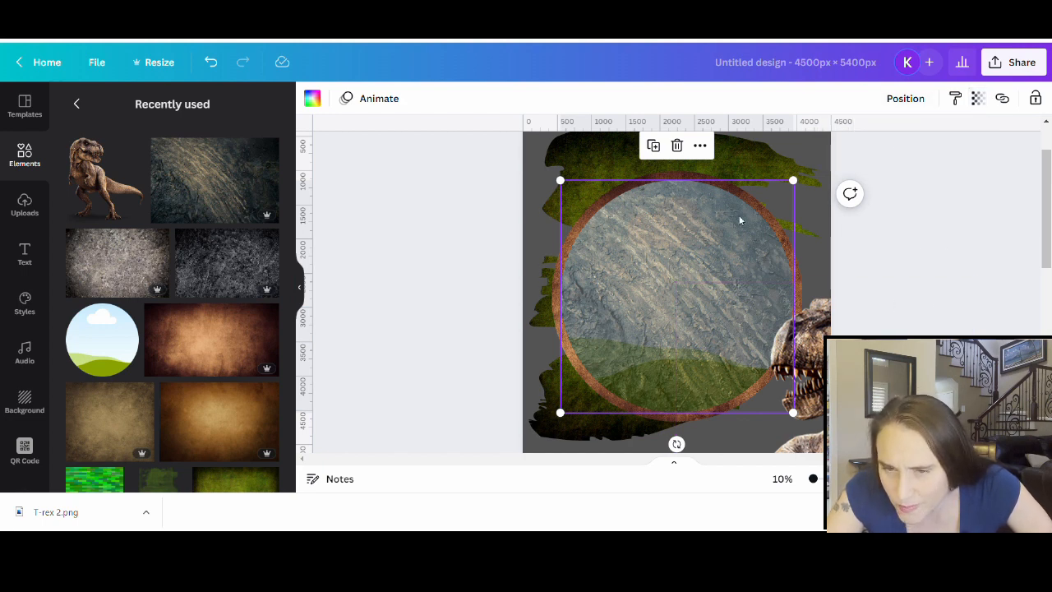
# Restore the circular frame to full opacity.
pyautogui.click(977, 99)
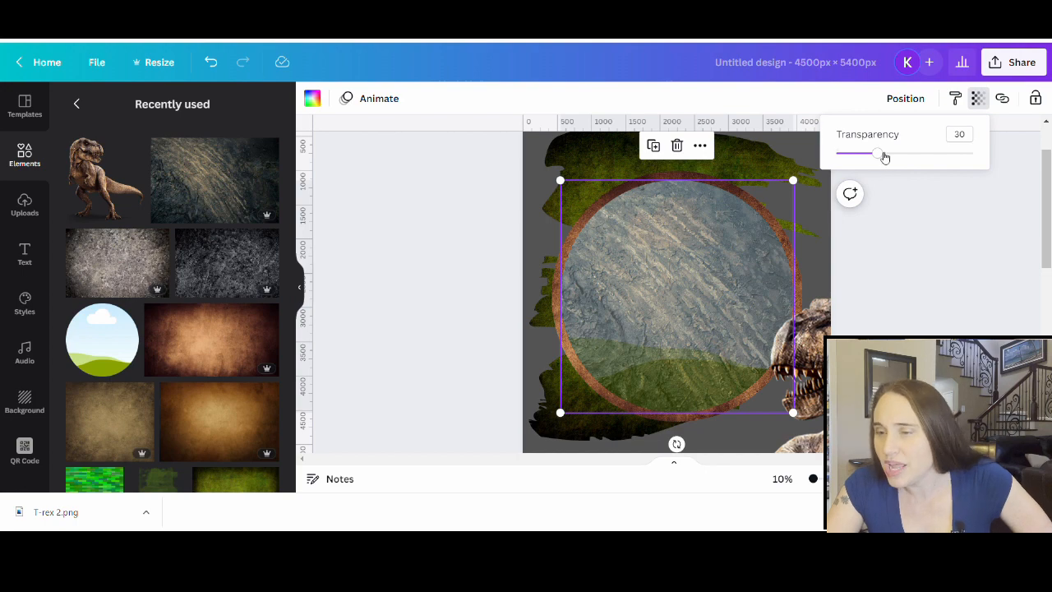
pyautogui.moveTo(881, 154); pyautogui.dragTo(983, 163)
pyautogui.click(991, 329)
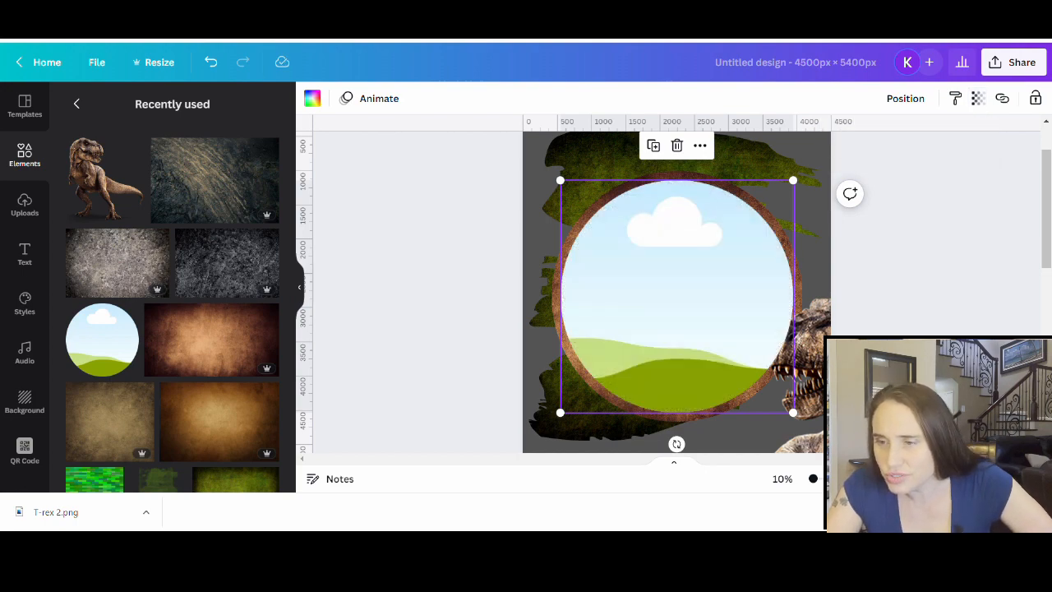
# Drop the T-rex into the circular frame and enlarge the image inside it to about 6800 px wide.
pyautogui.click(991, 329)
pyautogui.moveTo(817, 411); pyautogui.dragTo(687, 356)
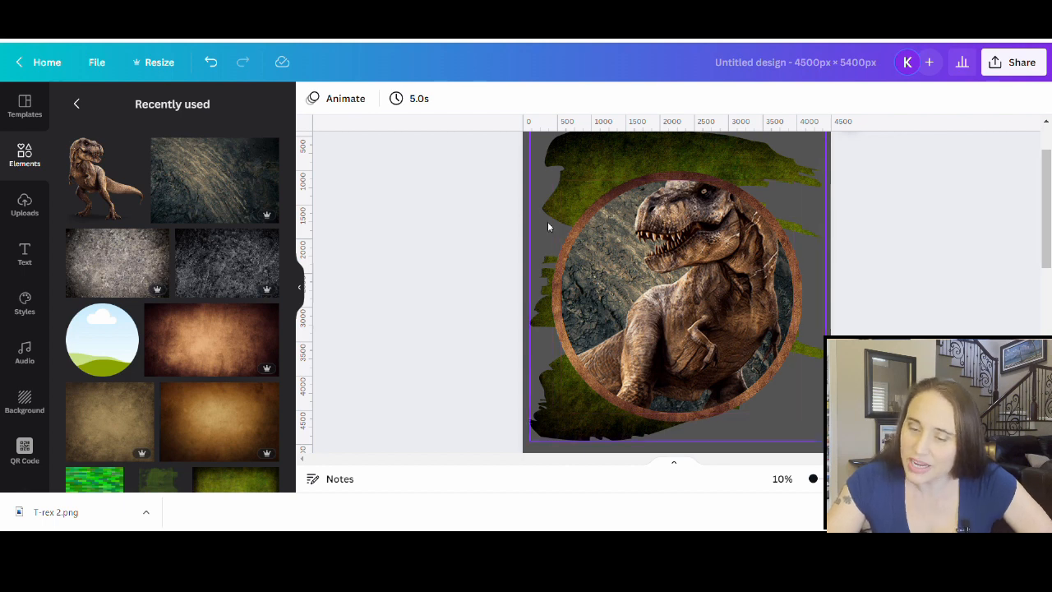
pyautogui.doubleClick(726, 297)
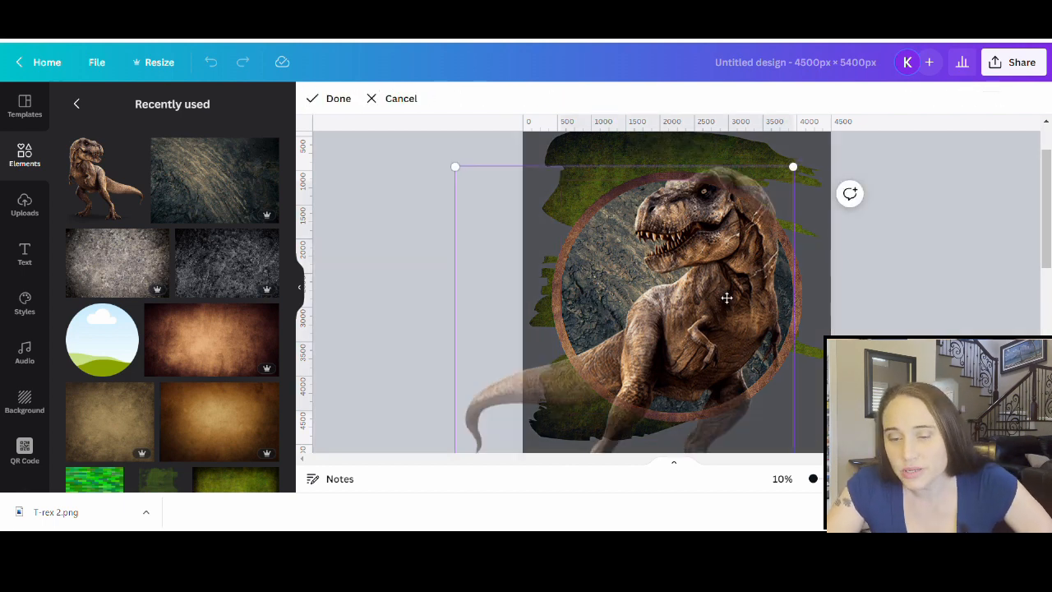
pyautogui.scroll(-2, 727, 297)
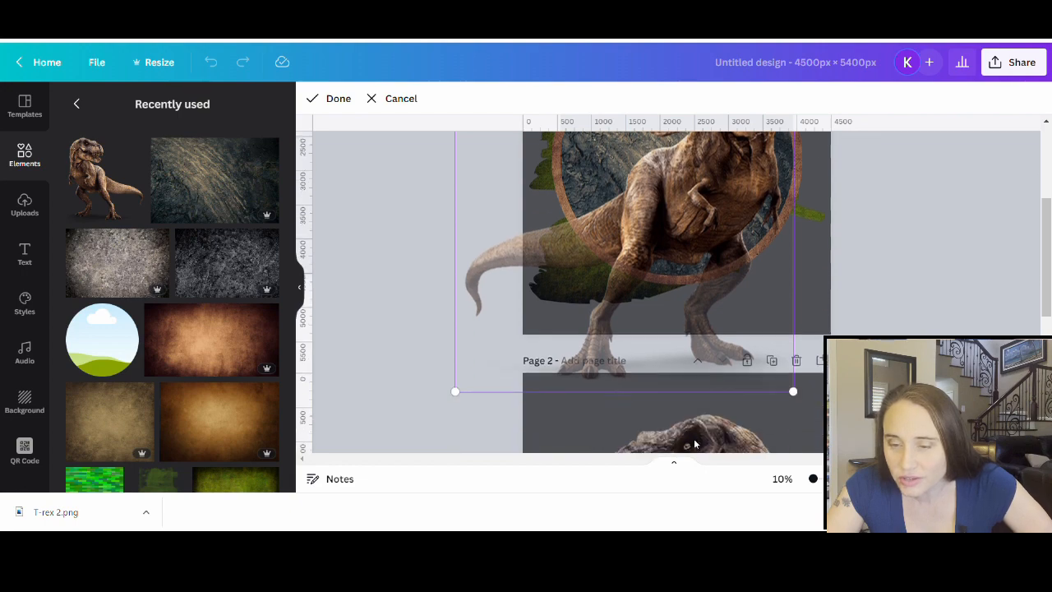
pyautogui.scroll(-2, 636, 403)
pyautogui.moveTo(456, 392); pyautogui.dragTo(287, 490)
pyautogui.scroll(3, 718, 397)
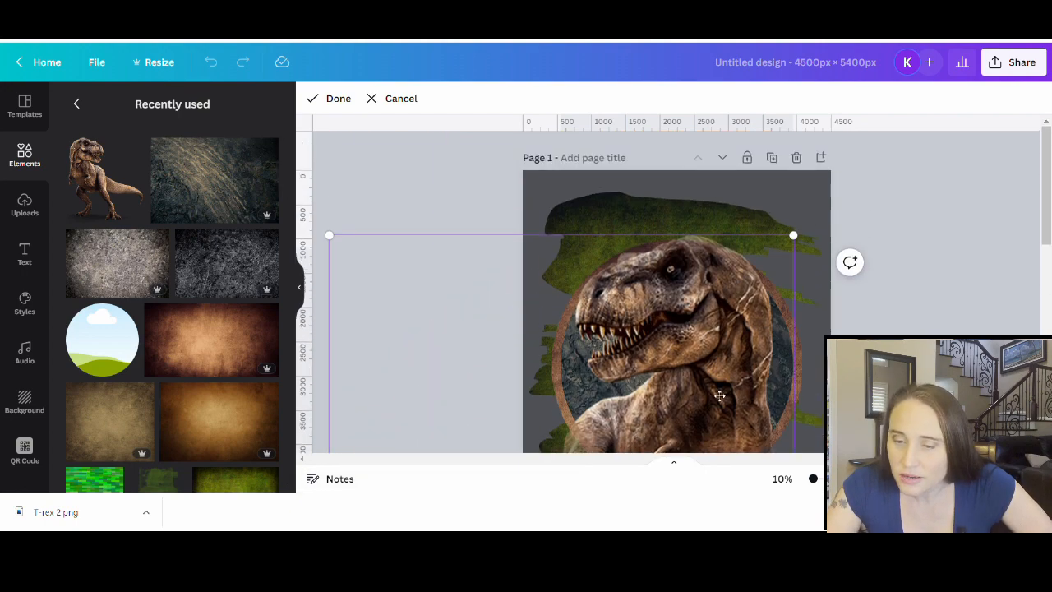
# Reposition the T-rex within the circular frame, shrink it slightly so its head and chest fill the circle, and apply the crop.
pyautogui.moveTo(689, 383); pyautogui.dragTo(699, 355)
pyautogui.scroll(-1, 959, 329)
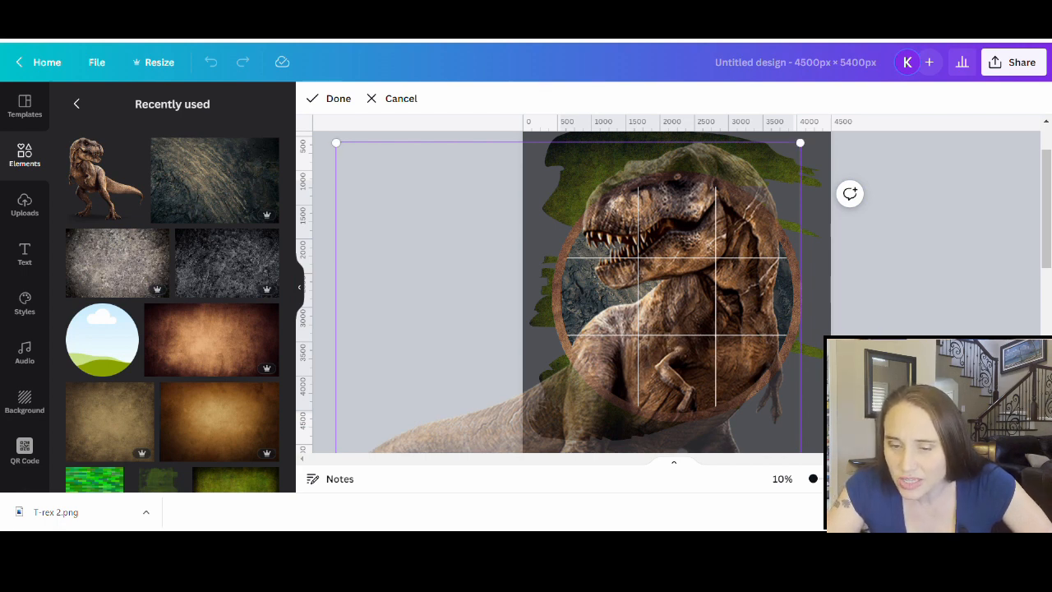
pyautogui.scroll(2, 832, 199)
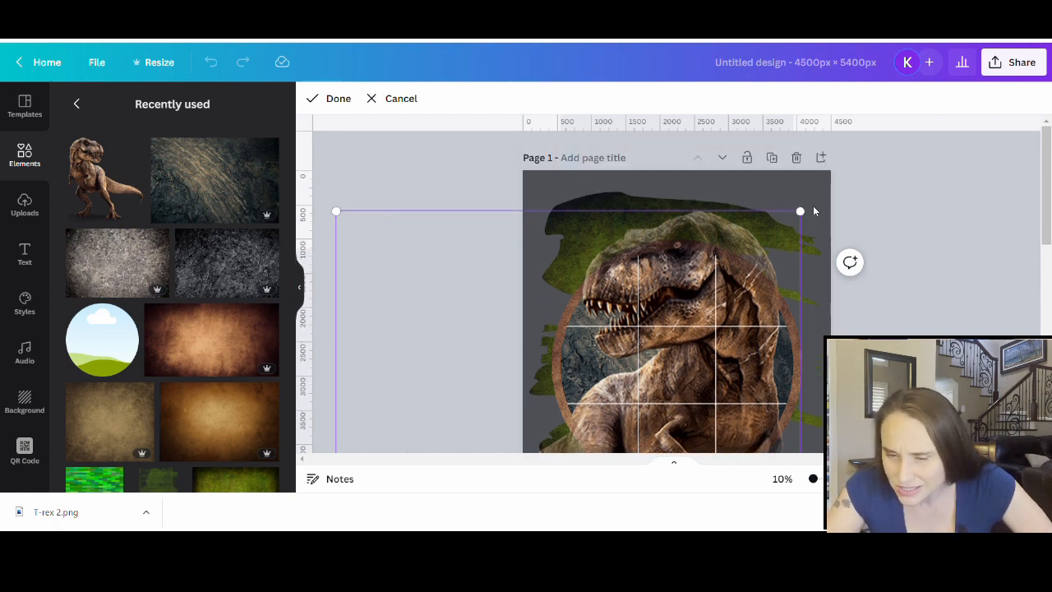
pyautogui.moveTo(813, 209); pyautogui.dragTo(794, 234)
pyautogui.click(947, 287)
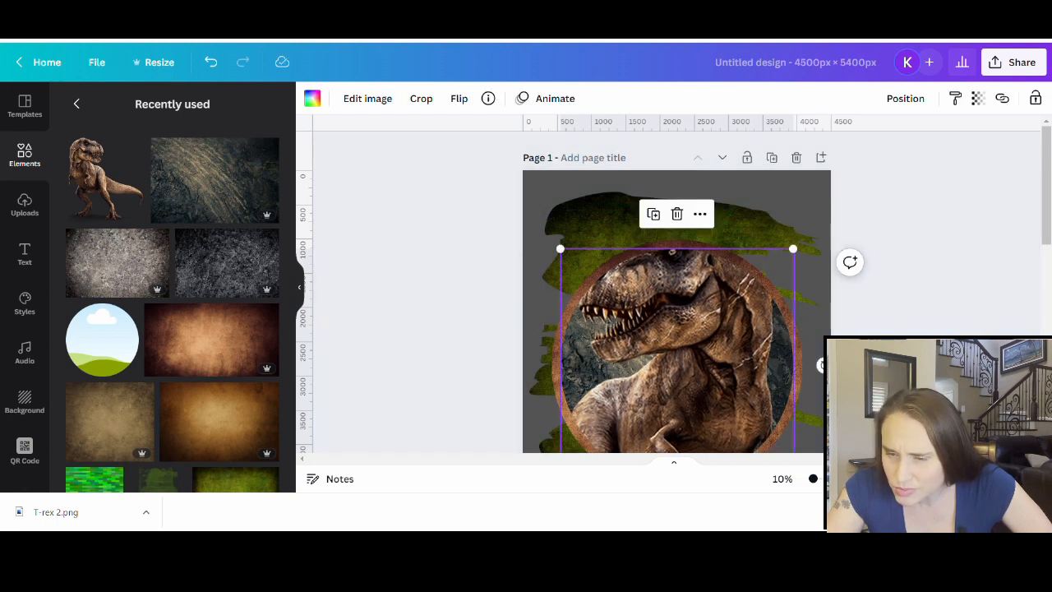
pyautogui.click(948, 287)
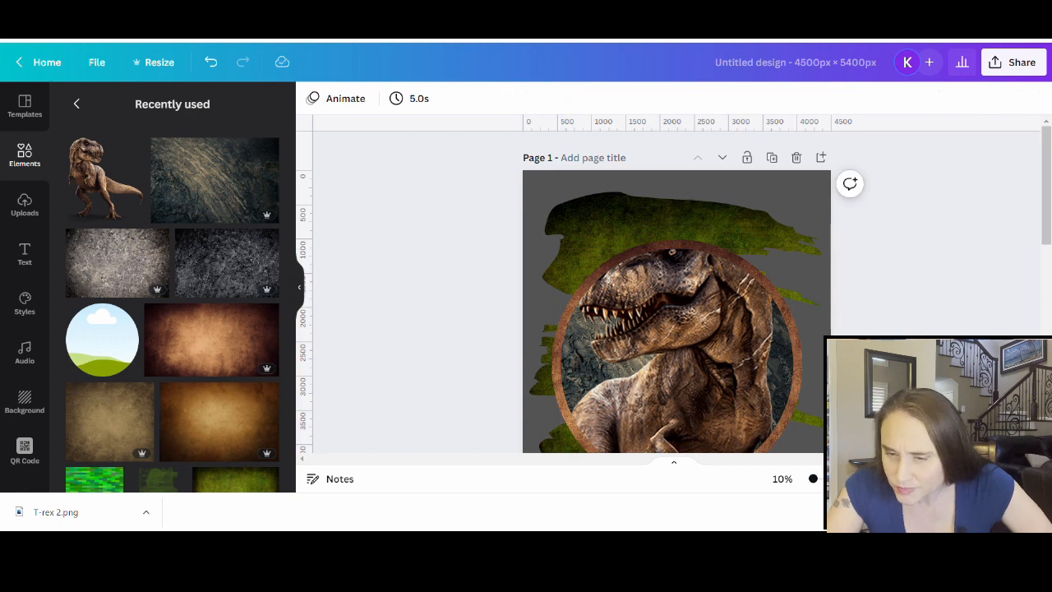
pyautogui.scroll(-2, 677, 291)
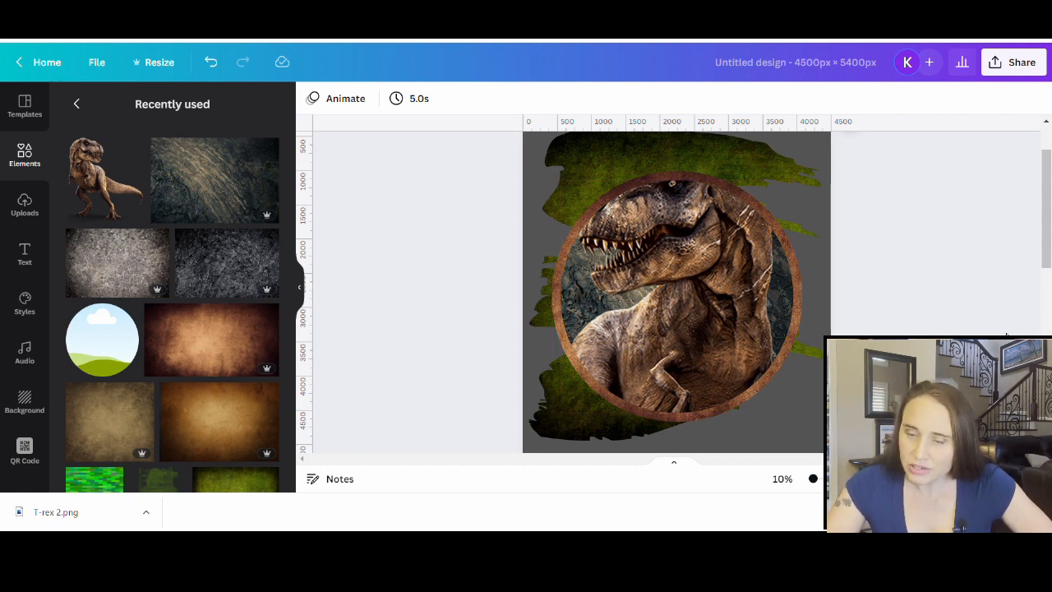
pyautogui.scroll(2, 980, 333)
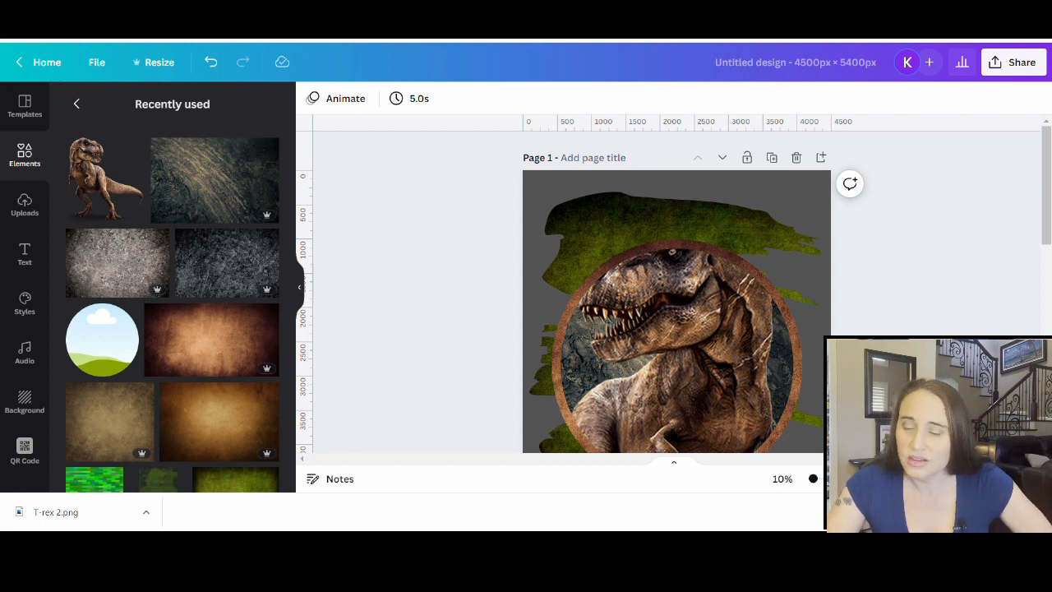
pyautogui.scroll(-6, 1019, 261)
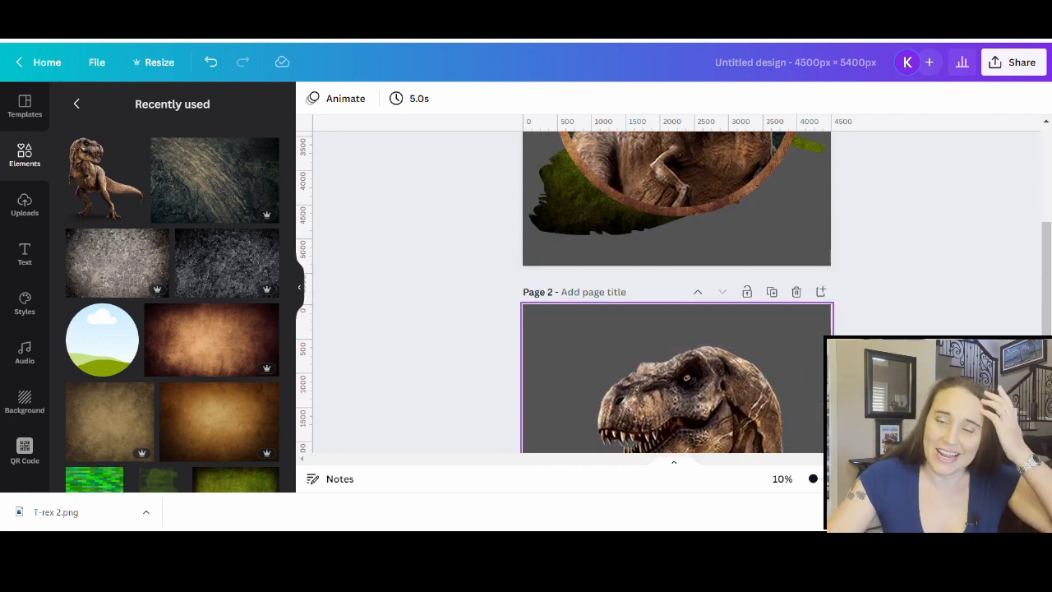
pyautogui.scroll(3, 904, 271)
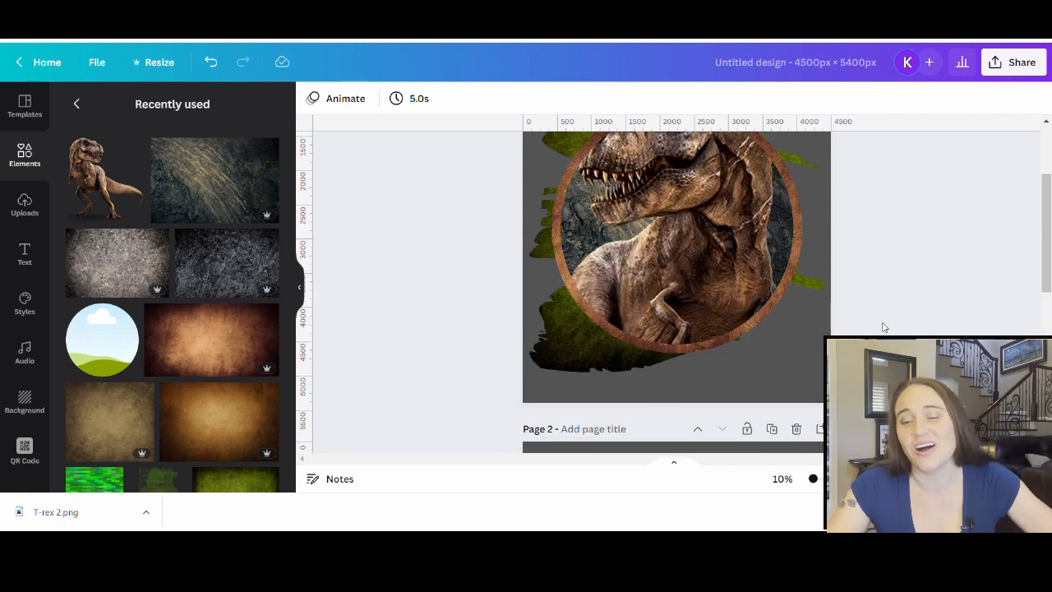
pyautogui.scroll(2, 748, 315)
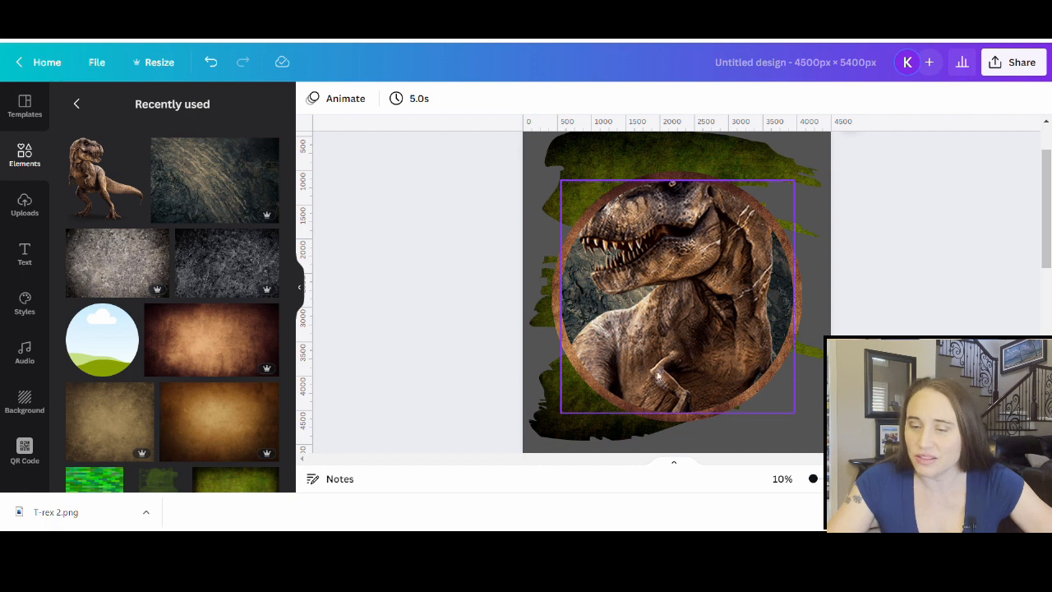
# Lock the circular frame holding the T-rex in place.
pyautogui.click(674, 268)
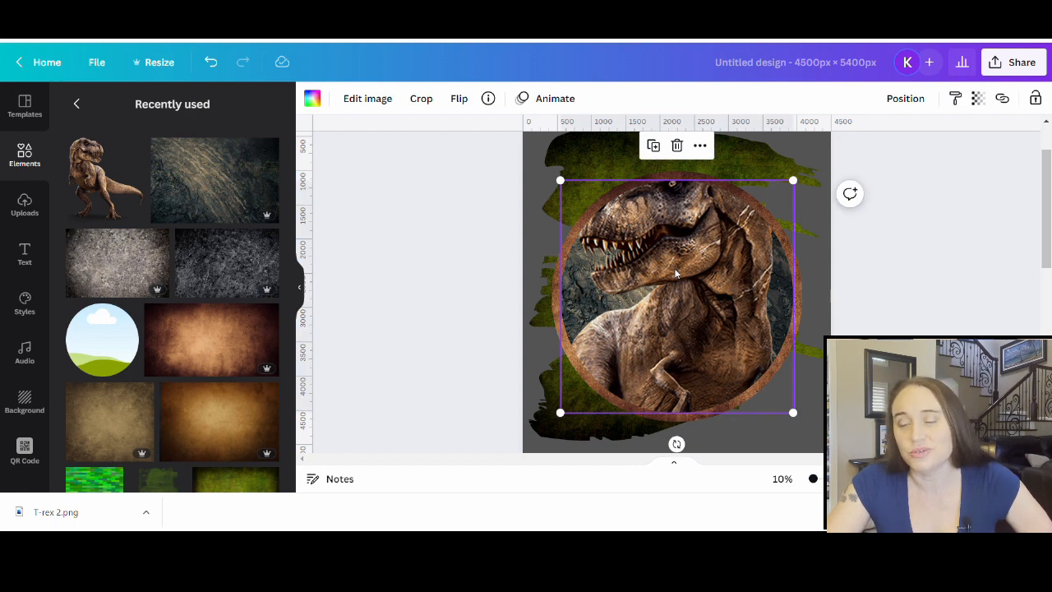
pyautogui.click(1036, 98)
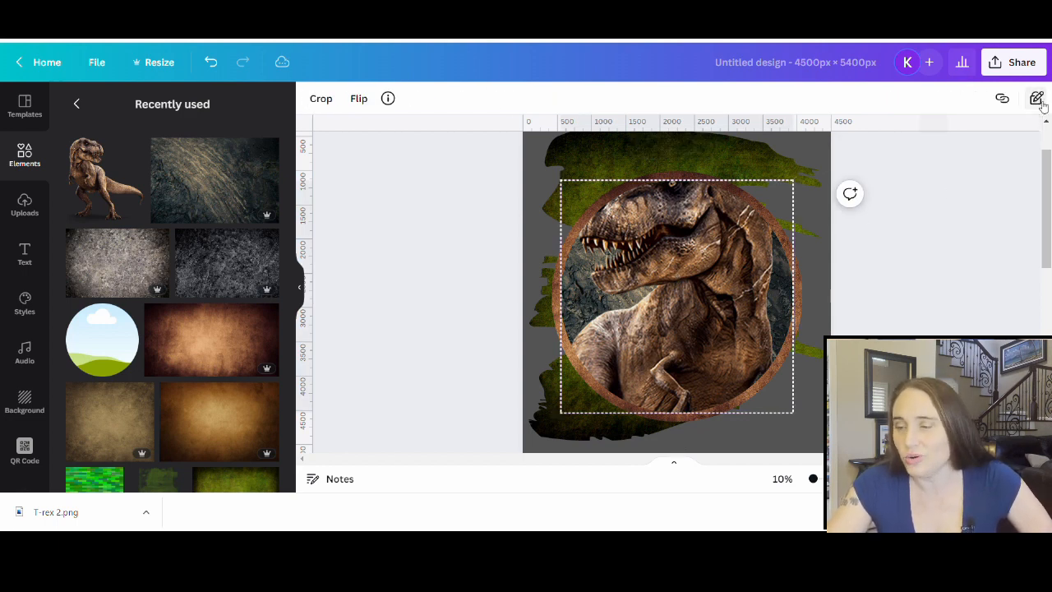
pyautogui.click(909, 305)
pyautogui.click(575, 280)
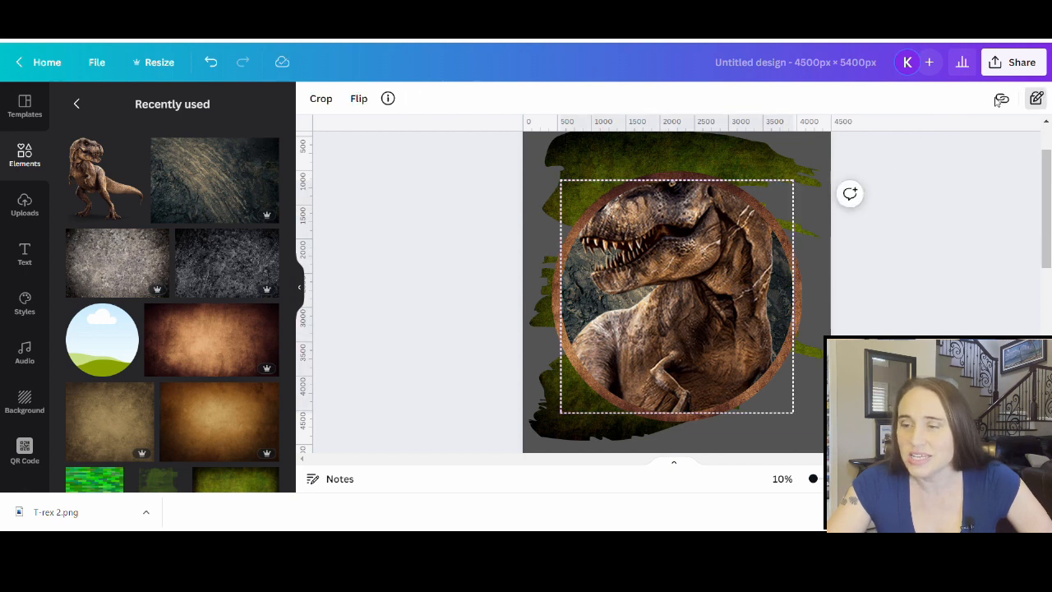
pyautogui.click(1037, 98)
pyautogui.click(829, 208)
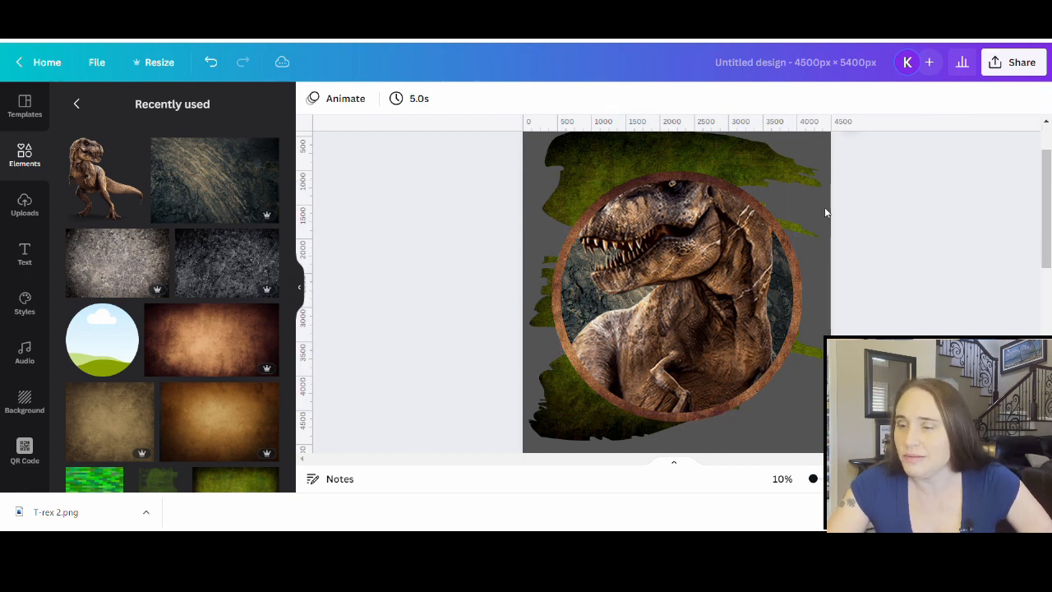
# Move the second T-rex from page 2 onto page 1 over the circular frame and delete the emptied page 2.
pyautogui.scroll(2, 493, 411)
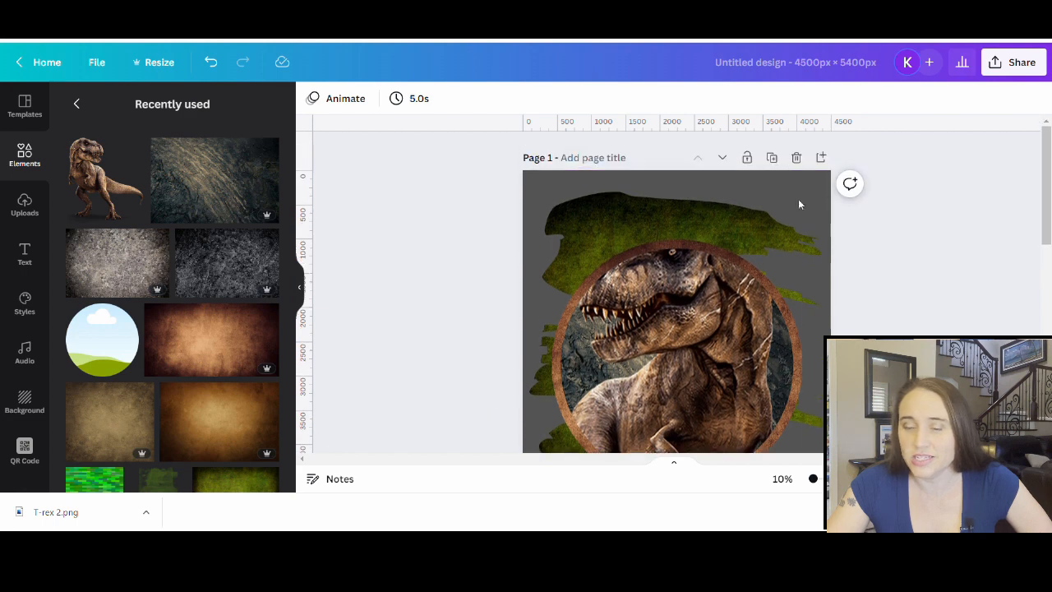
pyautogui.scroll(-6, 919, 262)
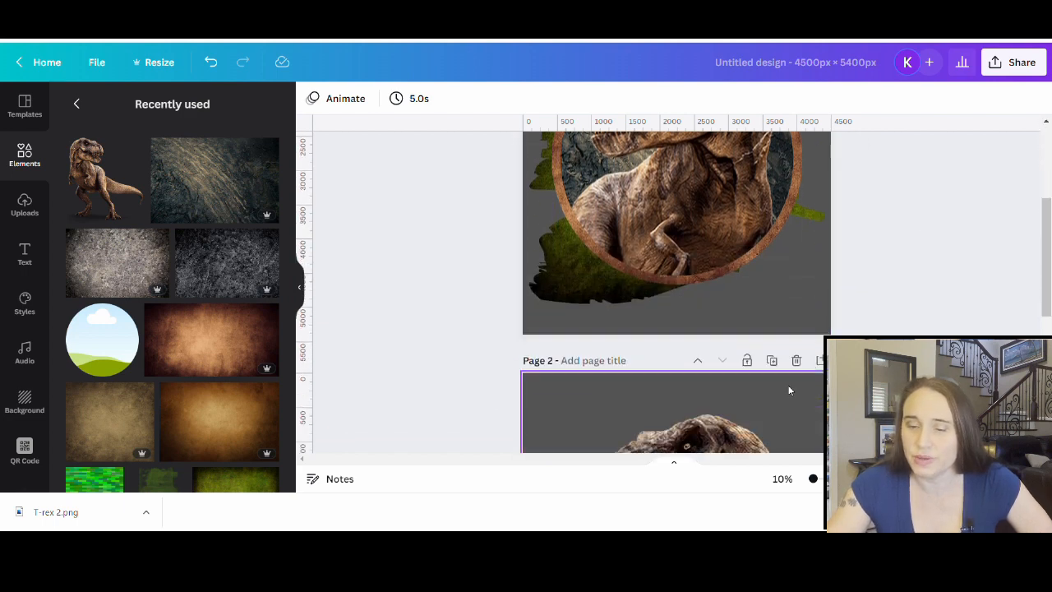
pyautogui.moveTo(720, 441); pyautogui.dragTo(702, 148)
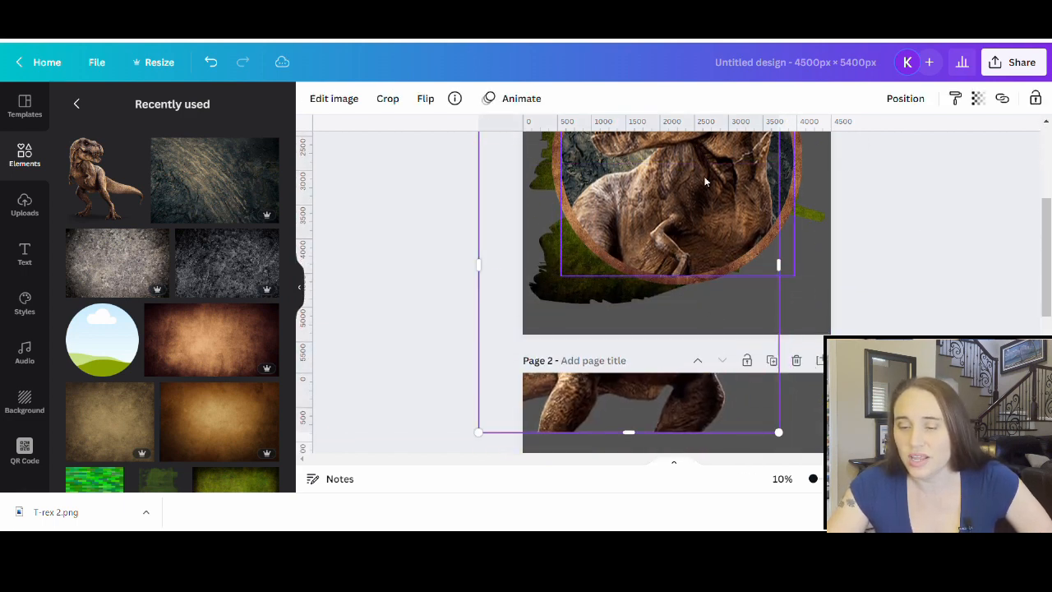
pyautogui.moveTo(697, 431); pyautogui.dragTo(709, 329)
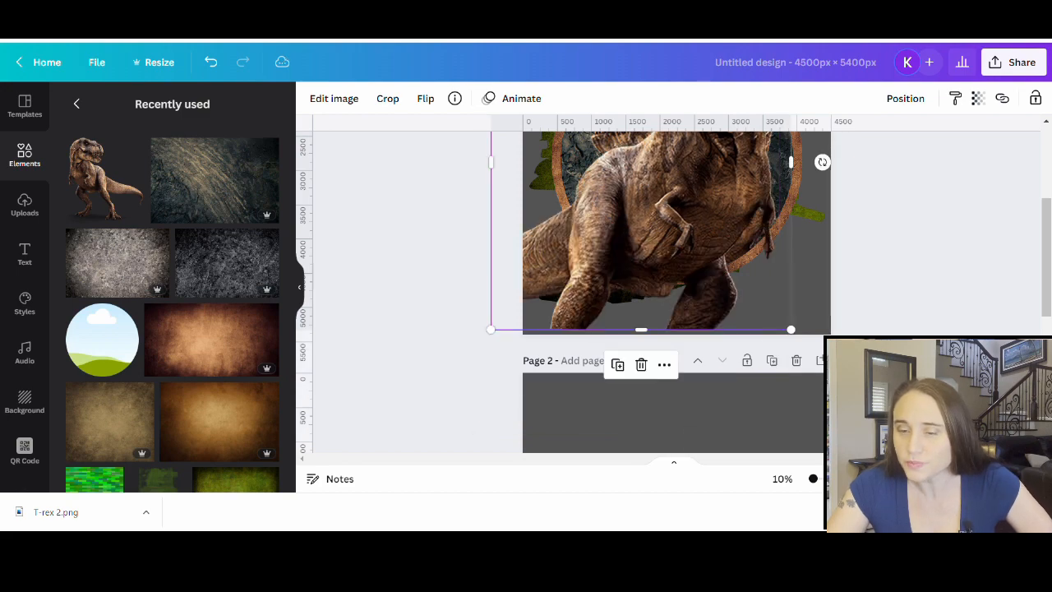
pyautogui.click(798, 362)
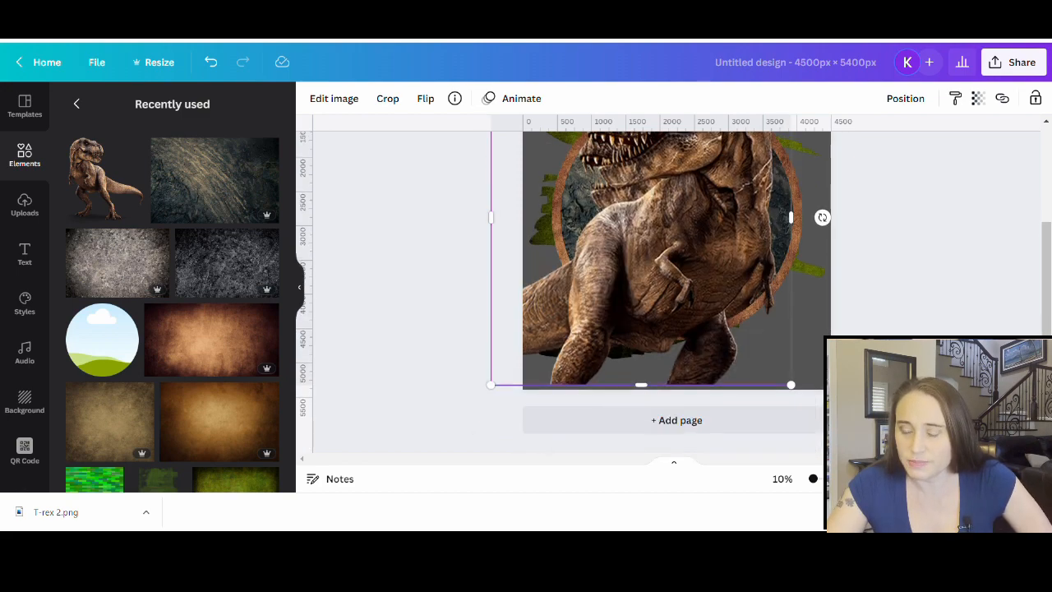
# Place the T-rex copy over the framed T-rex and enlarge it slightly to about 4400 px wide.
pyautogui.moveTo(688, 331); pyautogui.dragTo(695, 356)
pyautogui.moveTo(493, 212); pyautogui.dragTo(490, 208)
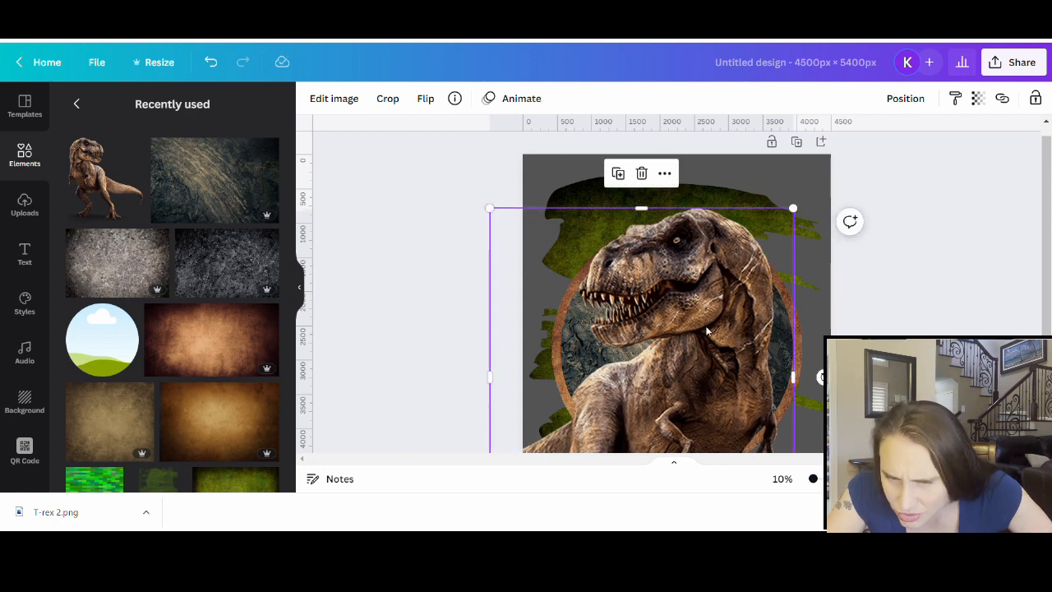
pyautogui.press('Escape')
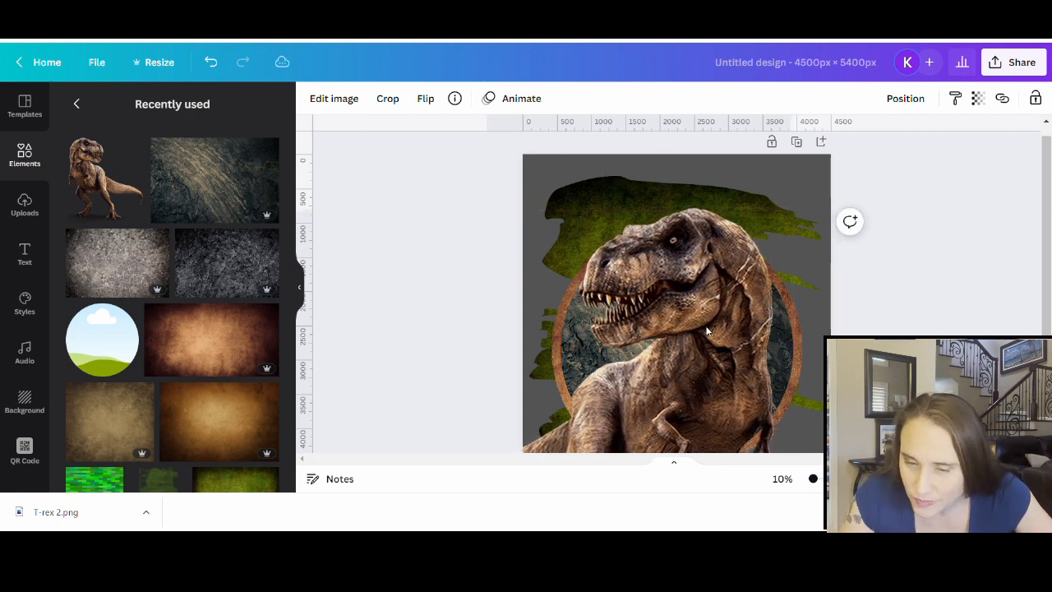
# Nudge the T-rex copy left in small increments to line it up with the framed T-rex.
pyautogui.press('Left')
pyautogui.press('Left')
pyautogui.press('Left')
pyautogui.press('Left')
pyautogui.press('Left')
pyautogui.press('Left')
pyautogui.press('Left')
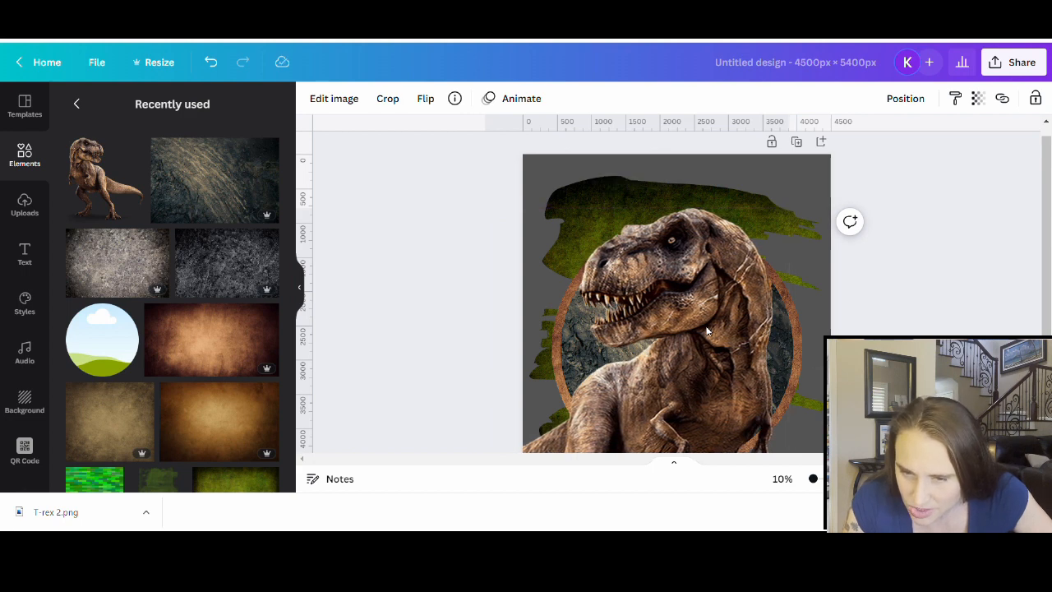
pyautogui.press('Left')
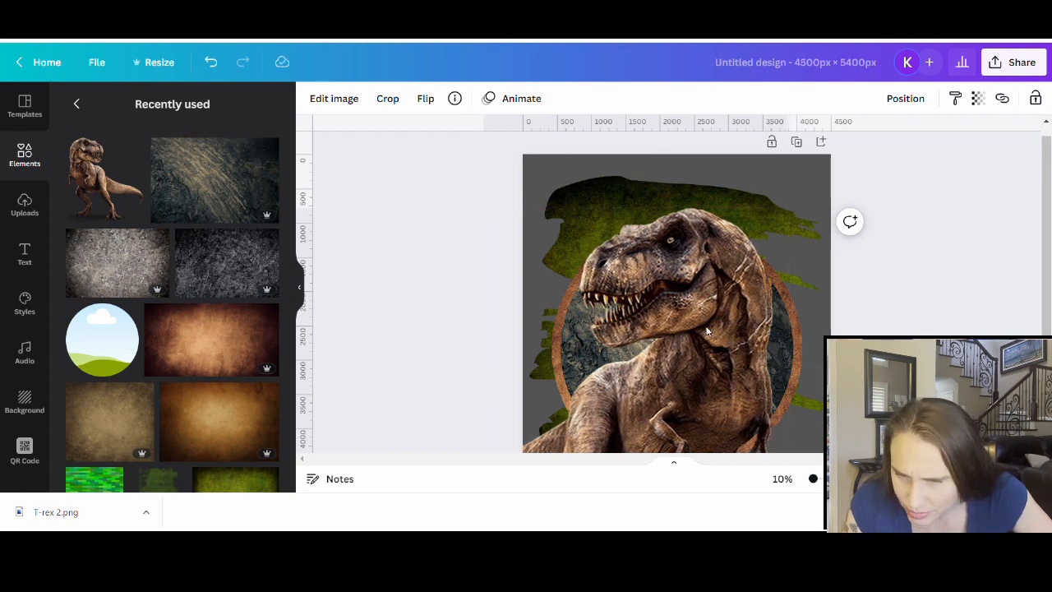
# Enlarge the T-rex copy slightly from its lower-right corner to about 4500 px wide and nudge it left to match the framed T-rex.
pyautogui.scroll(-4, 801, 420)
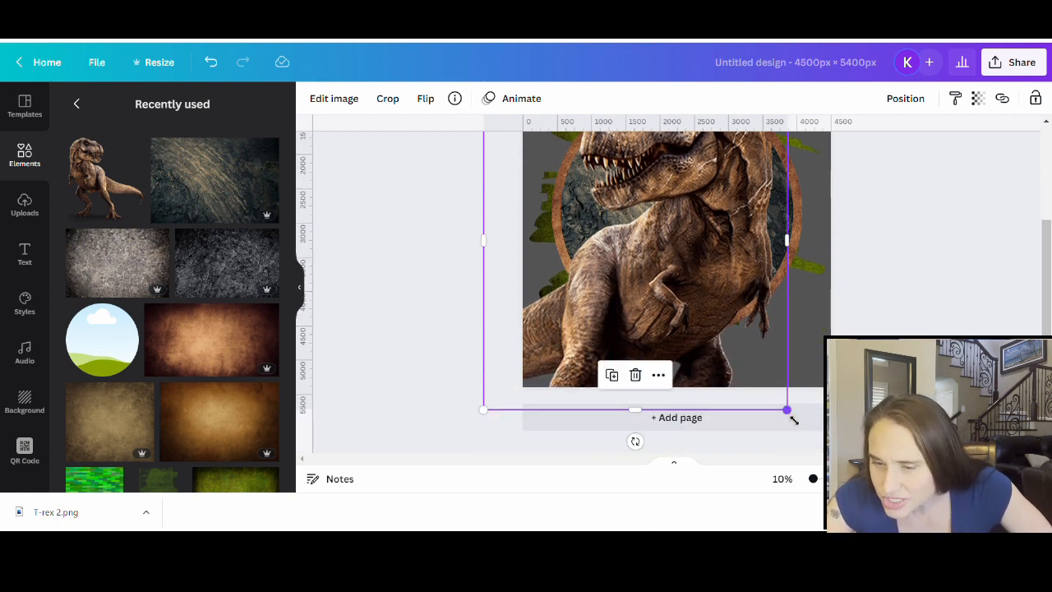
pyautogui.moveTo(794, 420); pyautogui.dragTo(799, 427)
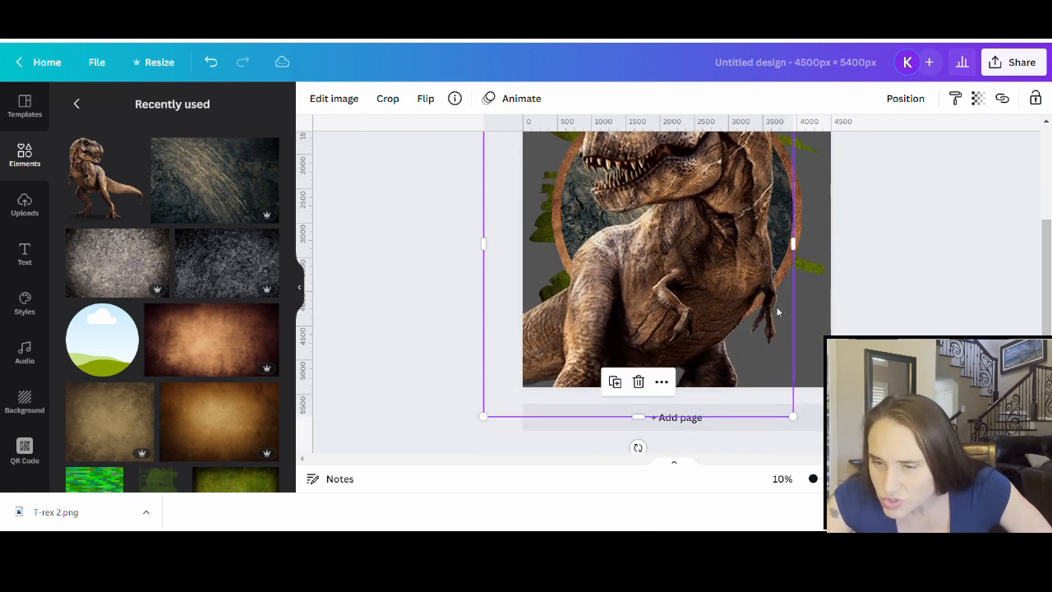
pyautogui.press('Left')
pyautogui.press('Left')
pyautogui.press('Left')
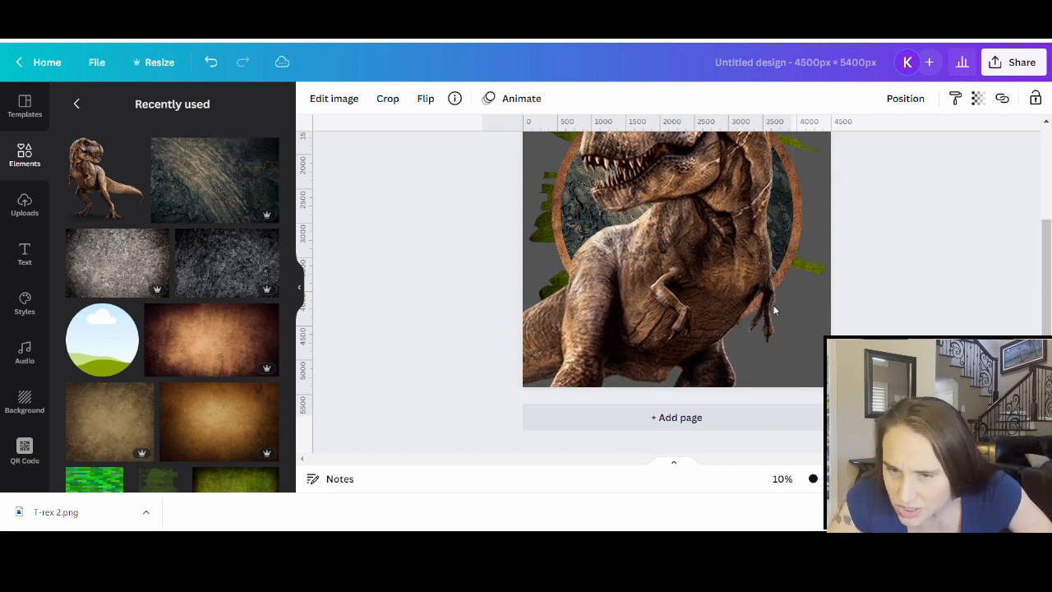
# Enlarge the T-rex copy slightly from its upper-right corner to match the framed T-rex.
pyautogui.click(775, 311)
pyautogui.scroll(3, 771, 263)
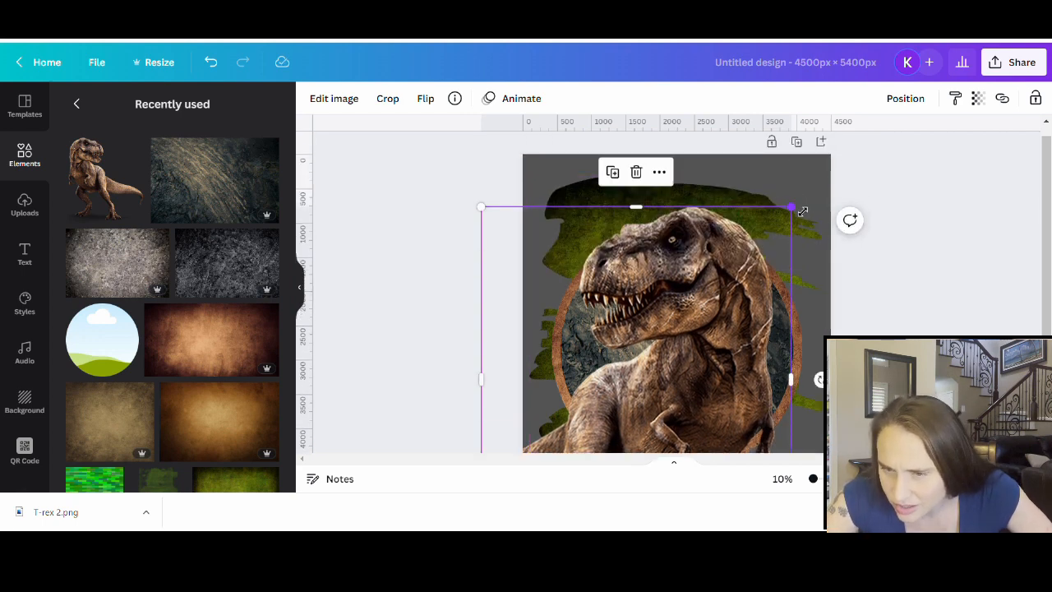
pyautogui.moveTo(802, 211); pyautogui.dragTo(806, 208)
pyautogui.click(893, 233)
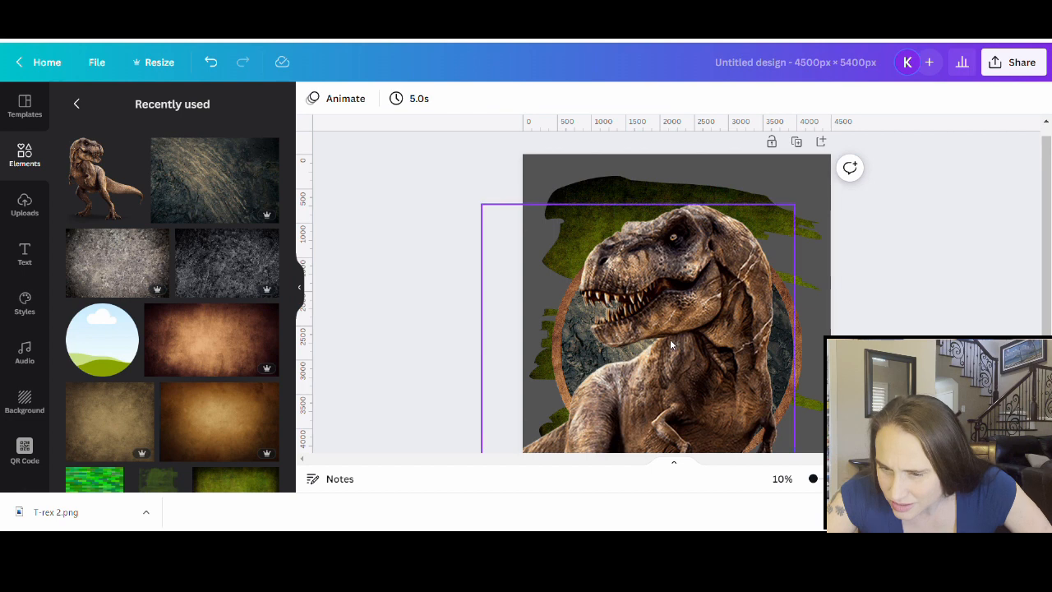
pyautogui.scroll(-2, 983, 303)
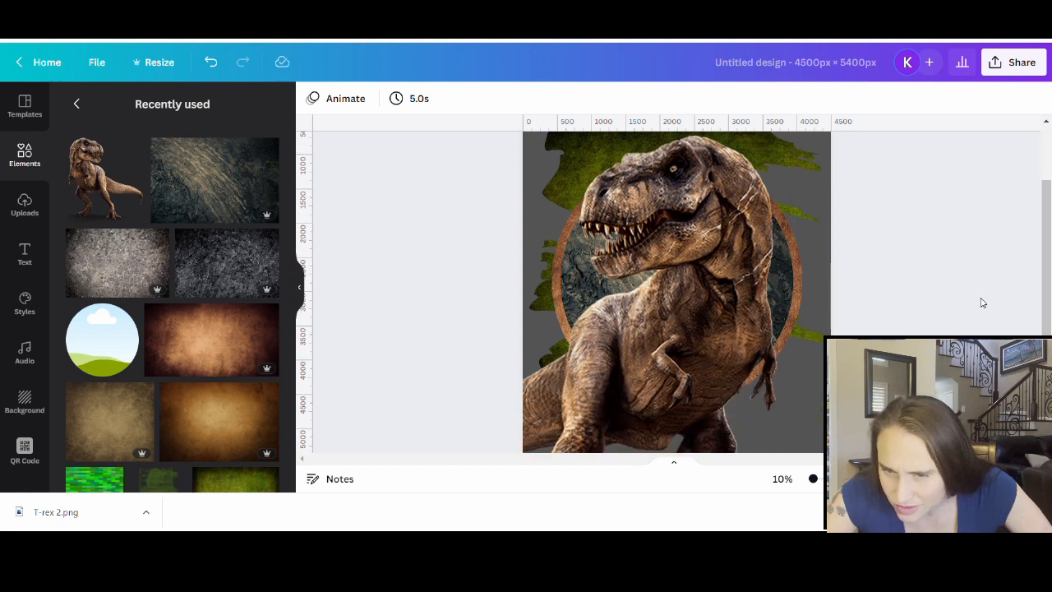
# Lower the T-rex copy's transparency value to 22 to compare it with the framed T-rex, and raise it to 76.
pyautogui.click(677, 264)
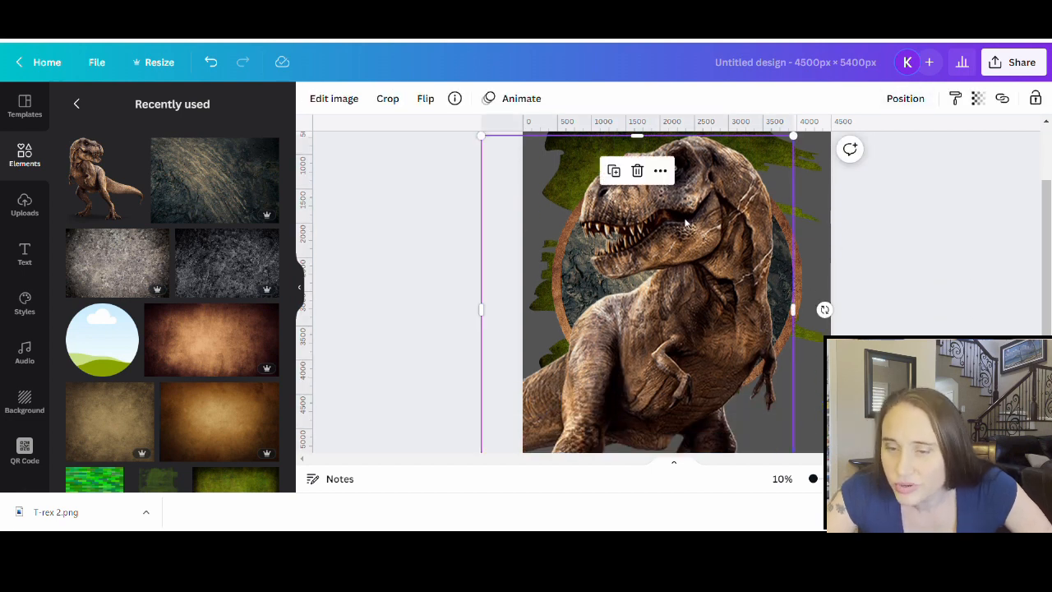
pyautogui.click(980, 102)
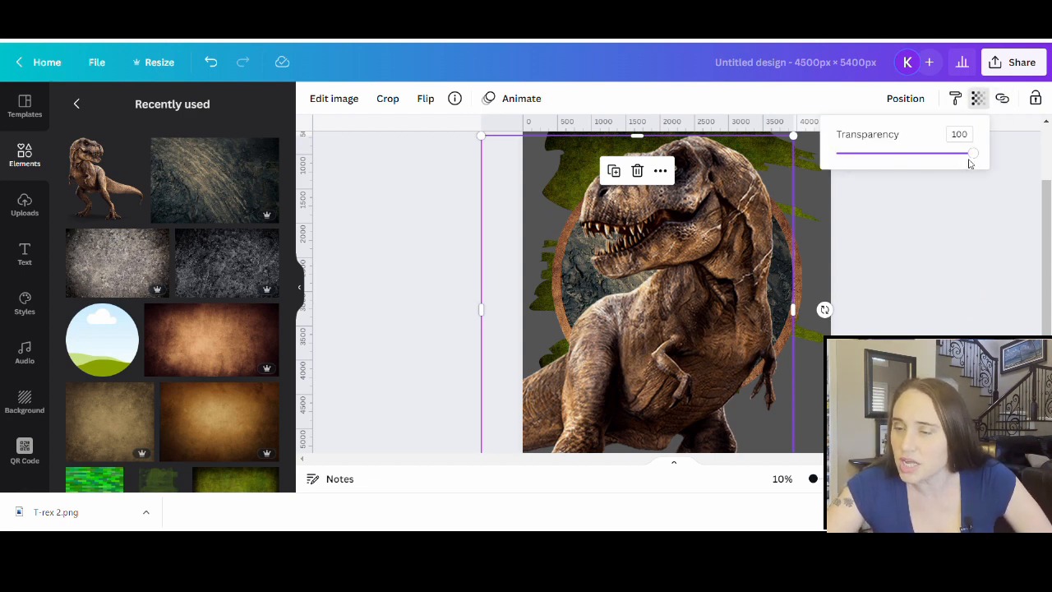
pyautogui.moveTo(975, 155); pyautogui.dragTo(866, 156)
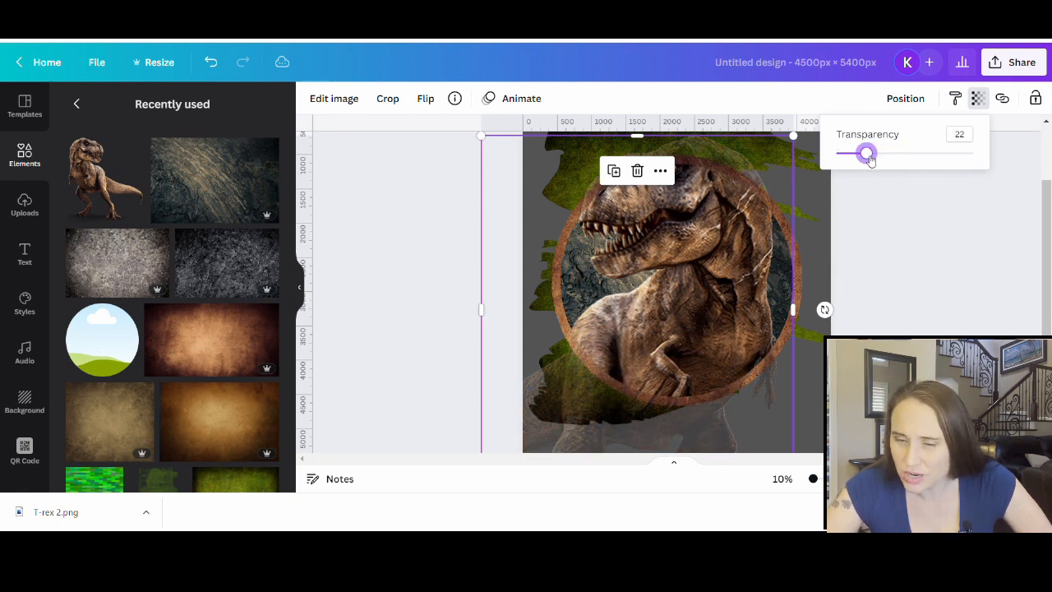
pyautogui.scroll(2, 902, 246)
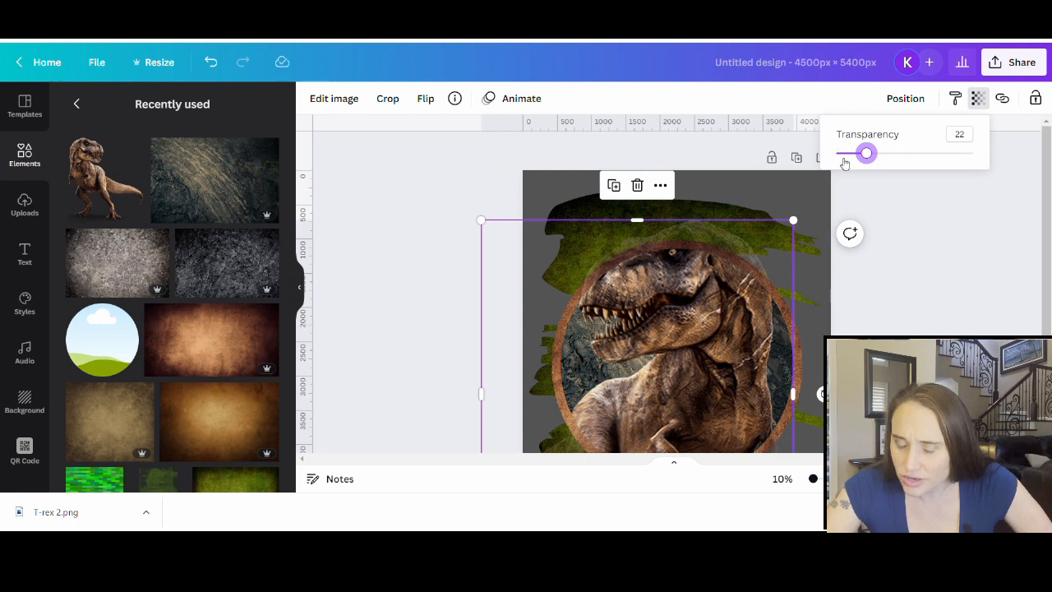
pyautogui.moveTo(868, 156); pyautogui.dragTo(945, 158)
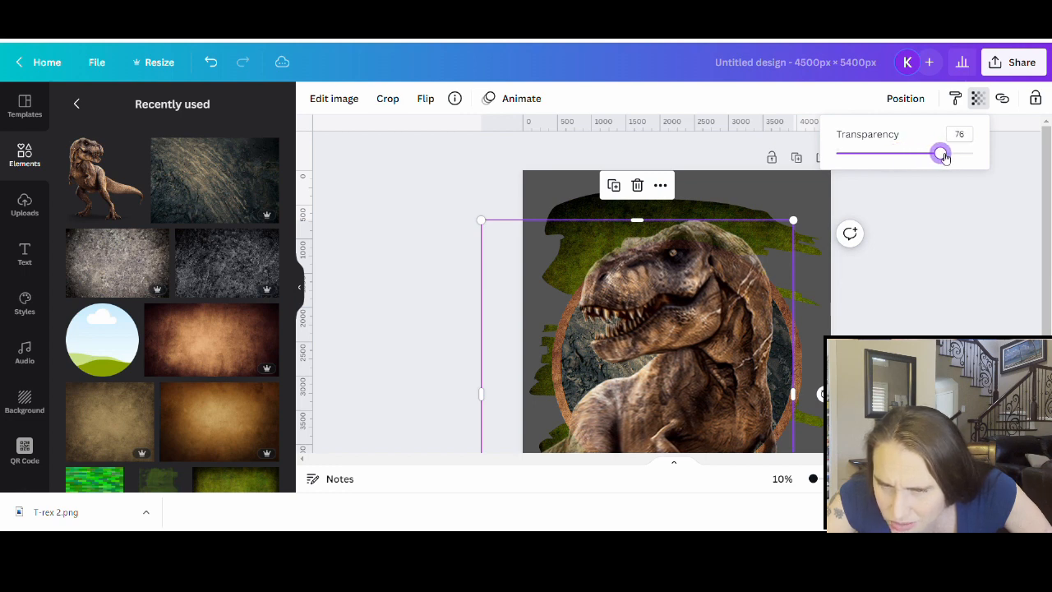
# Crop the lower part off the T-rex copy up to the shoulder area inside the brown ring.
pyautogui.scroll(-2, 691, 335)
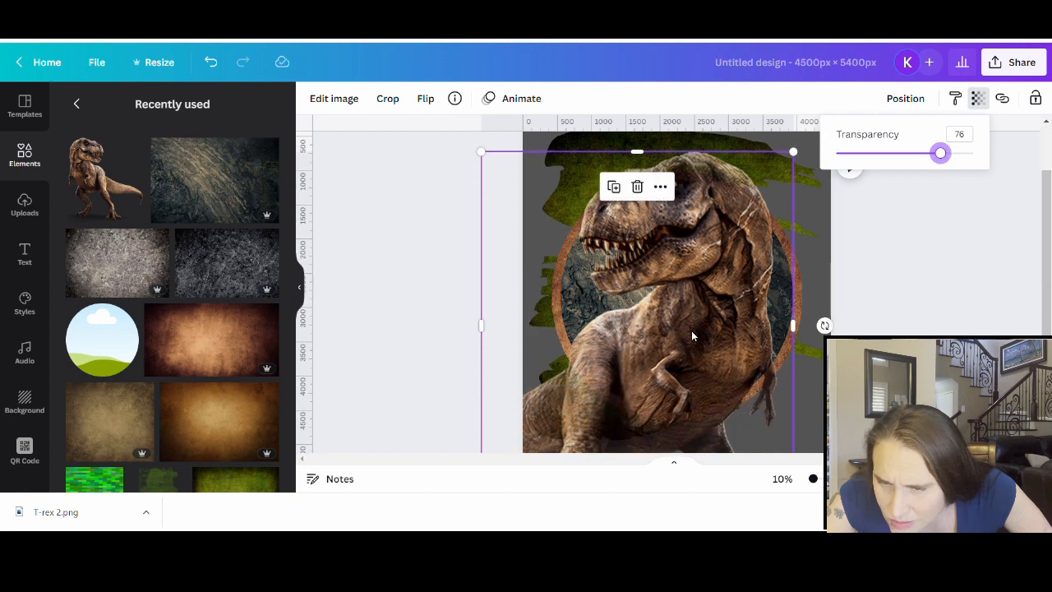
pyautogui.scroll(-3, 722, 298)
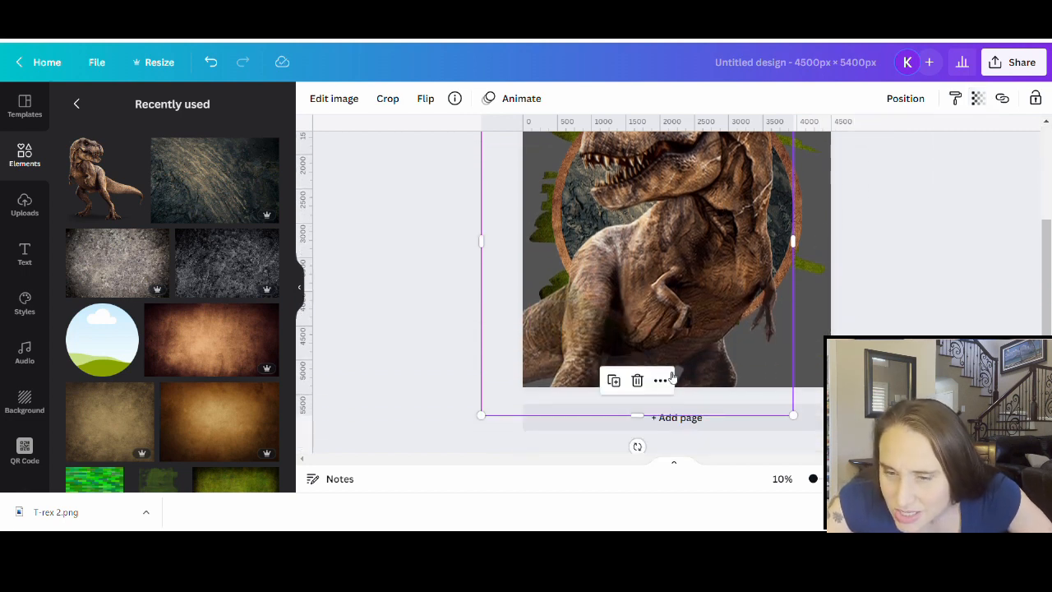
pyautogui.moveTo(645, 424); pyautogui.dragTo(667, 270)
pyautogui.click(357, 339)
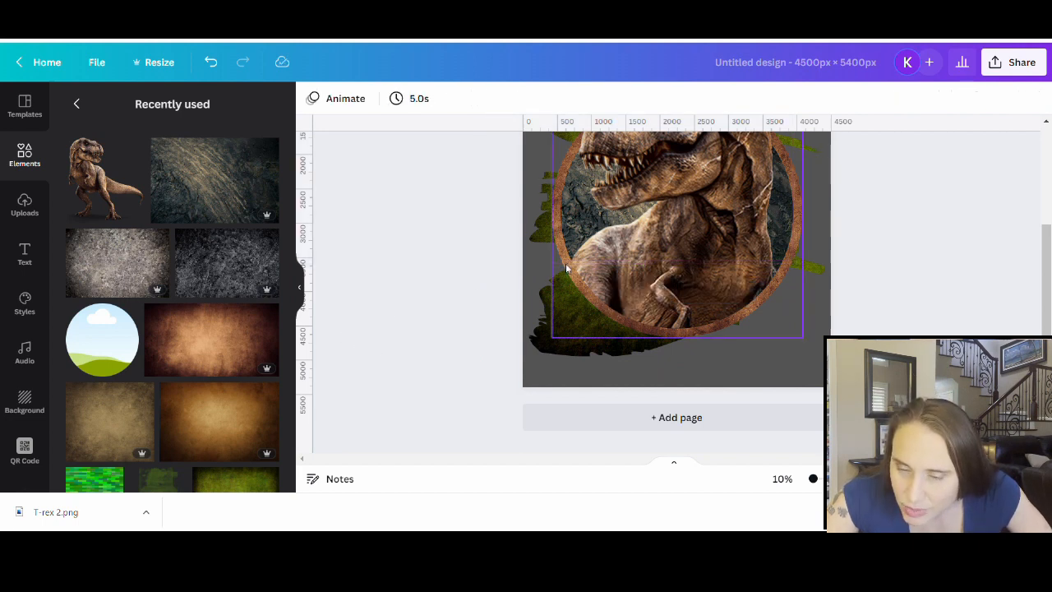
# Restore the cropped T-rex copy's transparency value to 100 and deselect it.
pyautogui.scroll(2, 674, 291)
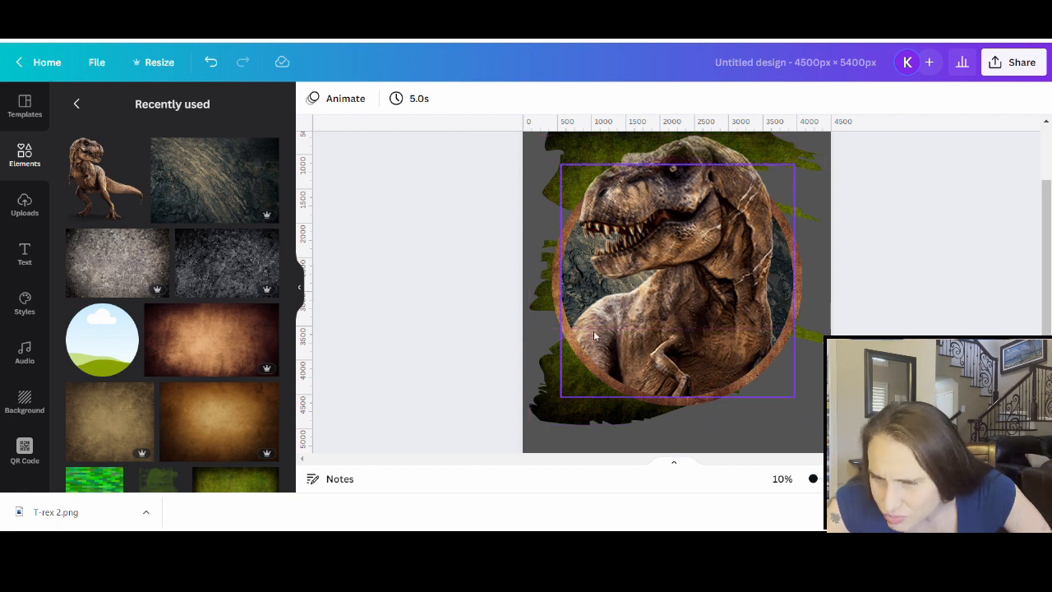
pyautogui.click(643, 276)
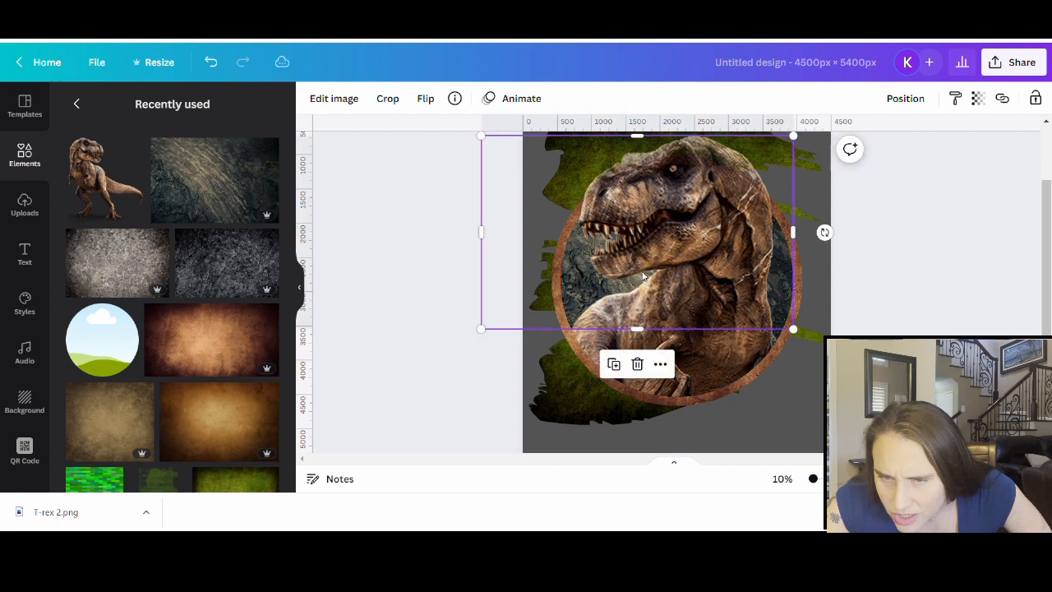
pyautogui.click(977, 98)
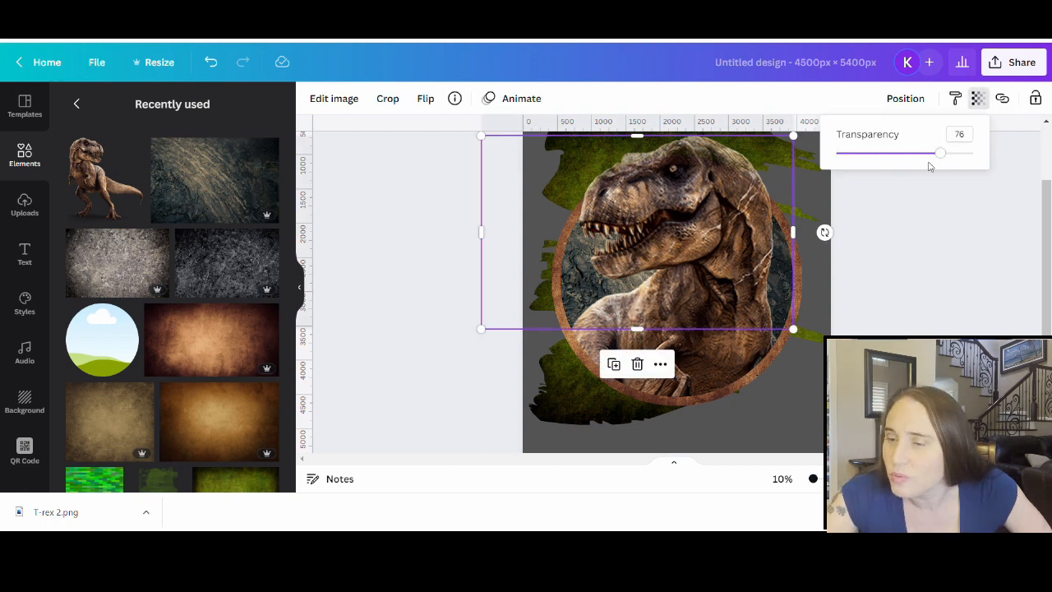
pyautogui.moveTo(942, 160); pyautogui.dragTo(973, 155)
pyautogui.click(945, 305)
pyautogui.click(945, 305)
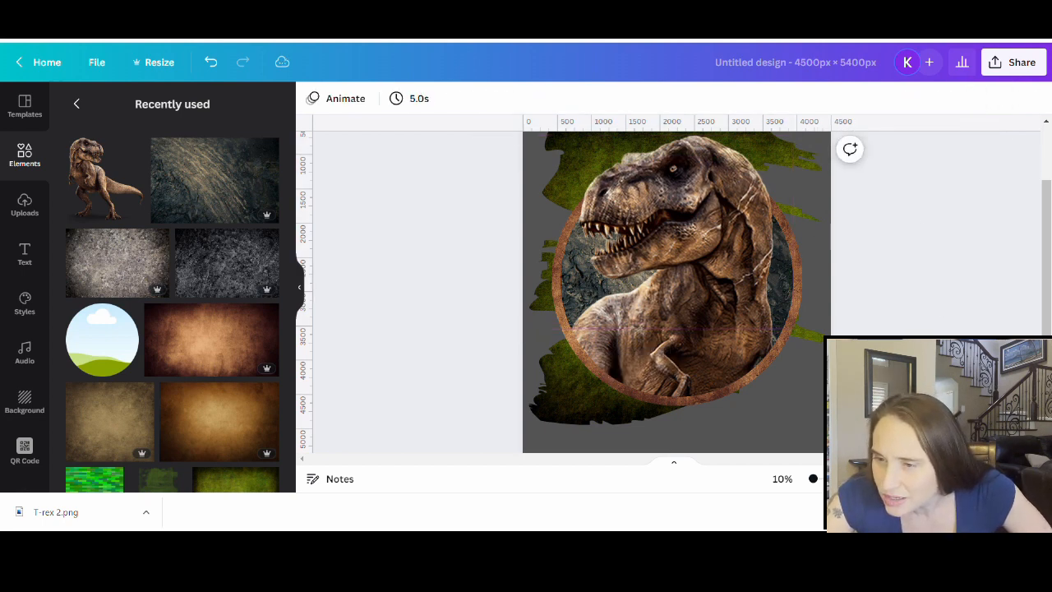
pyautogui.scroll(2, 677, 292)
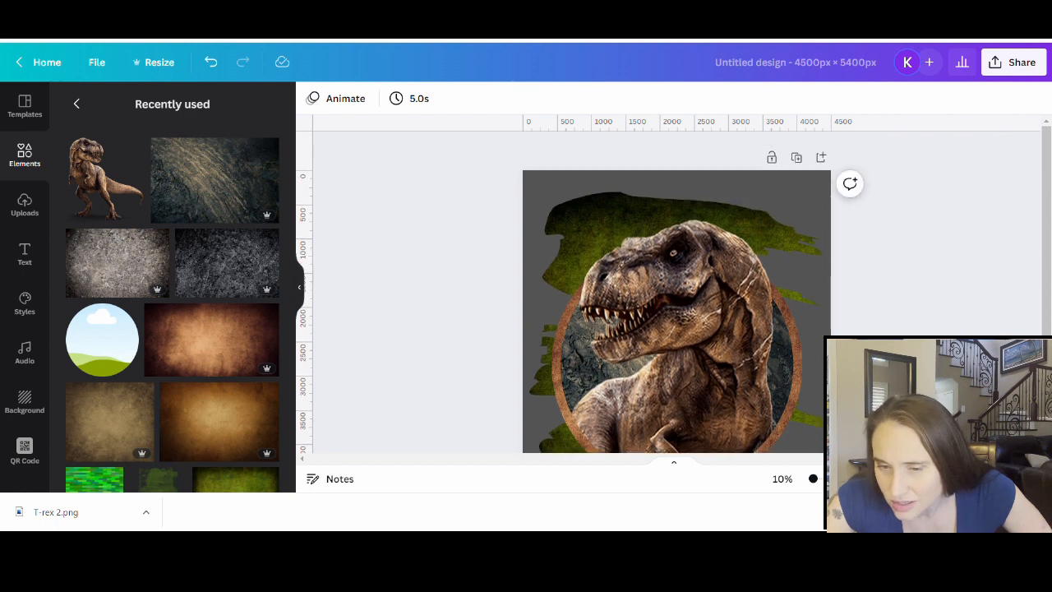
pyautogui.scroll(-1, 676, 292)
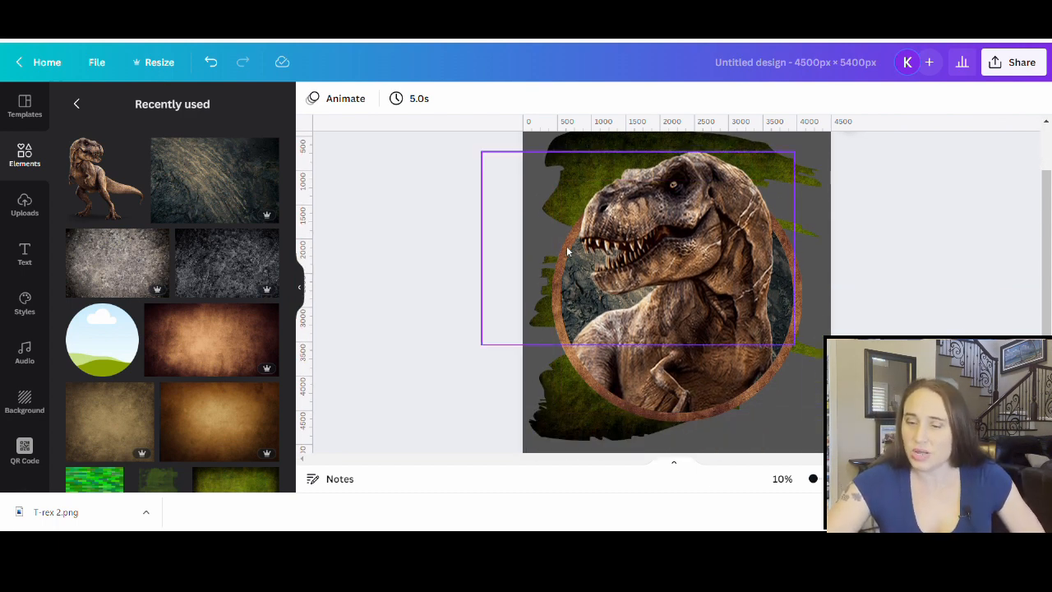
pyautogui.scroll(2, 954, 328)
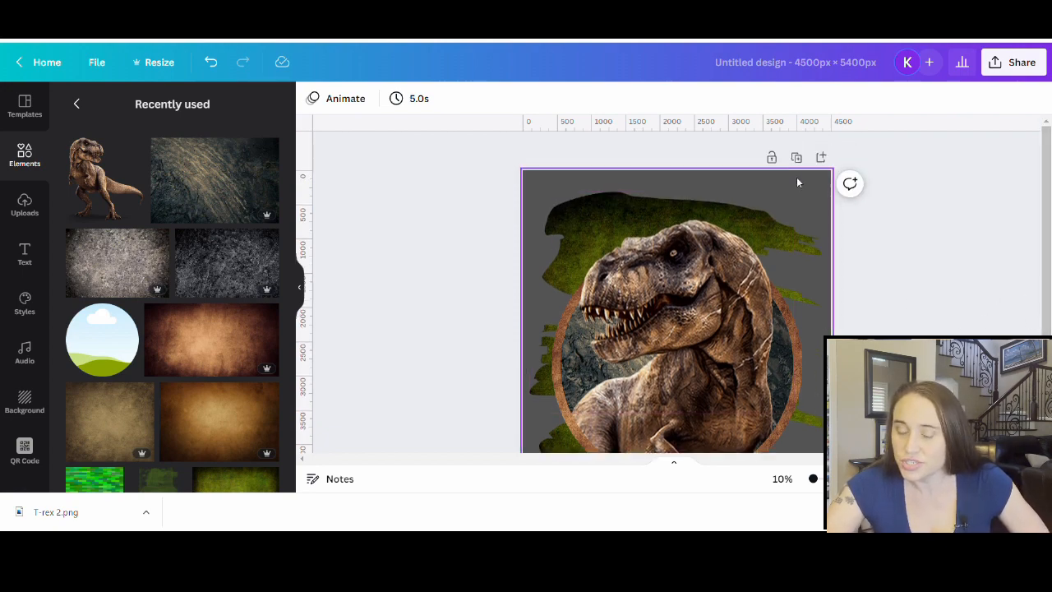
pyautogui.scroll(-5, 886, 273)
pyautogui.scroll(5, 901, 311)
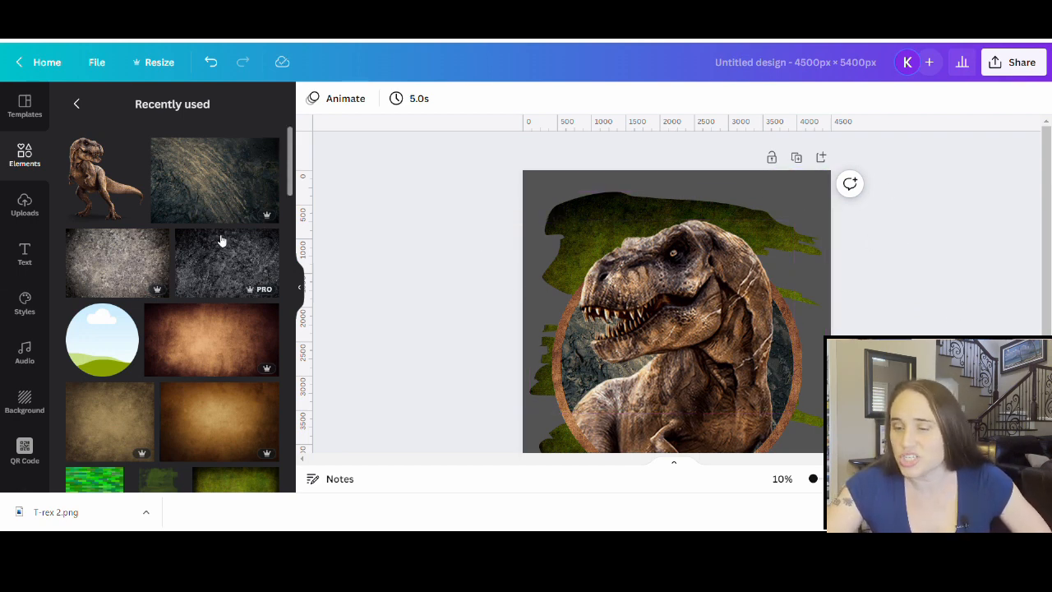
# Leave the recently used elements and search the element library for "claw marks".
pyautogui.click(76, 103)
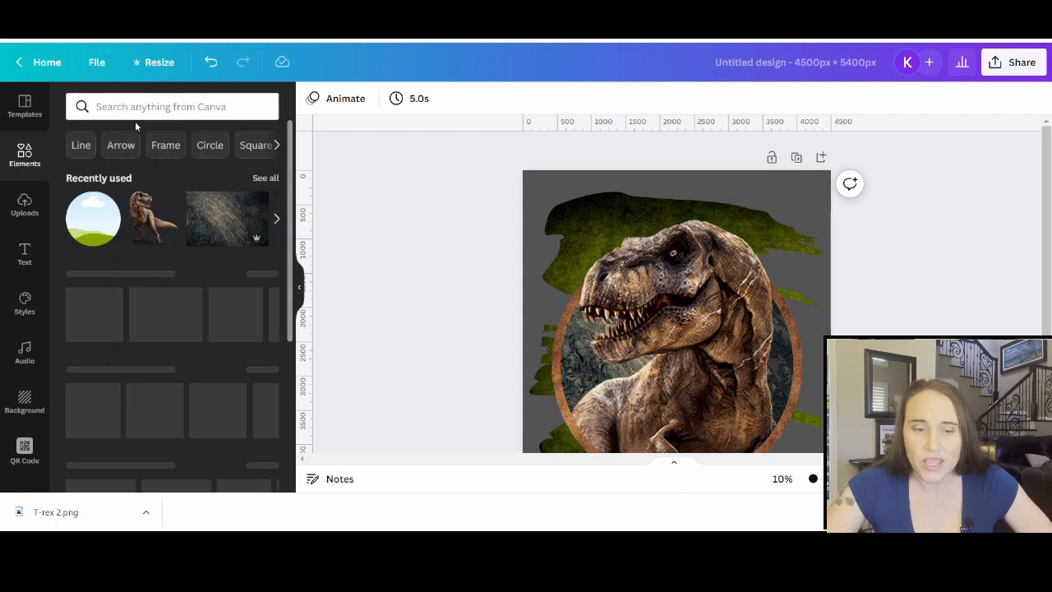
pyautogui.click(153, 107)
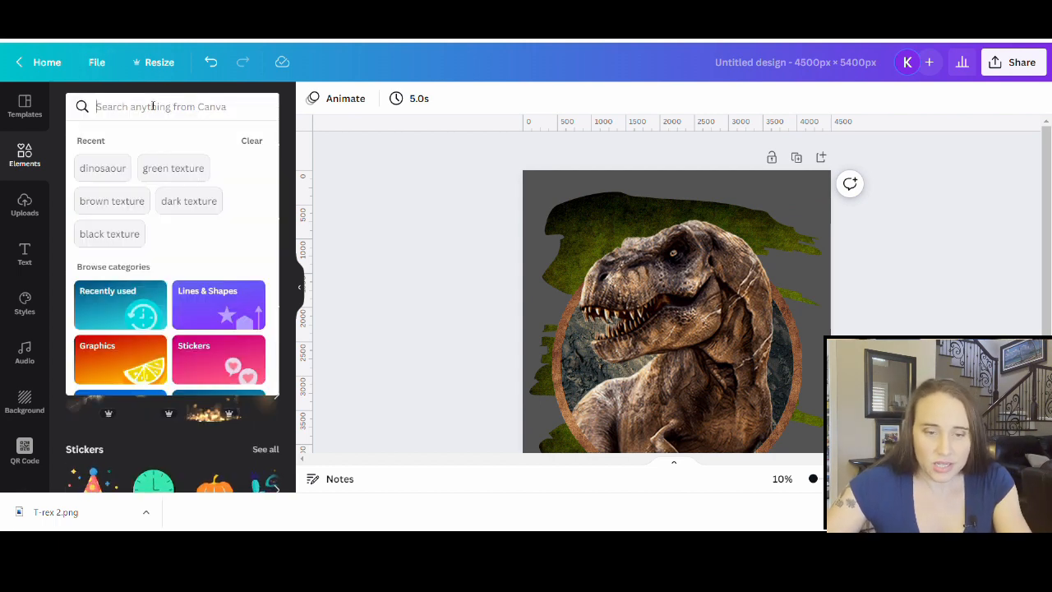
pyautogui.write('c')
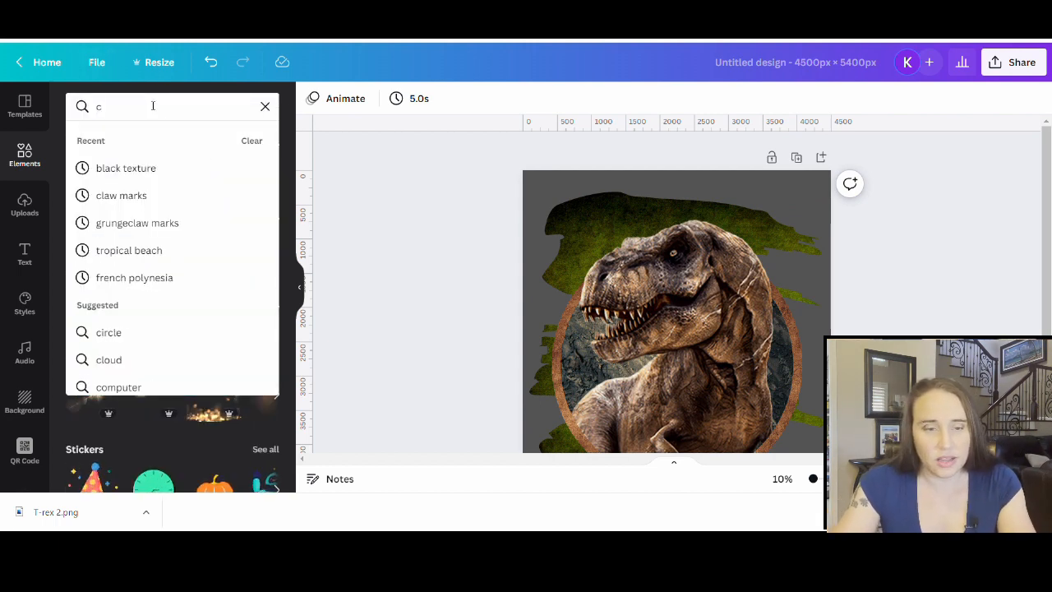
pyautogui.write('law marks')
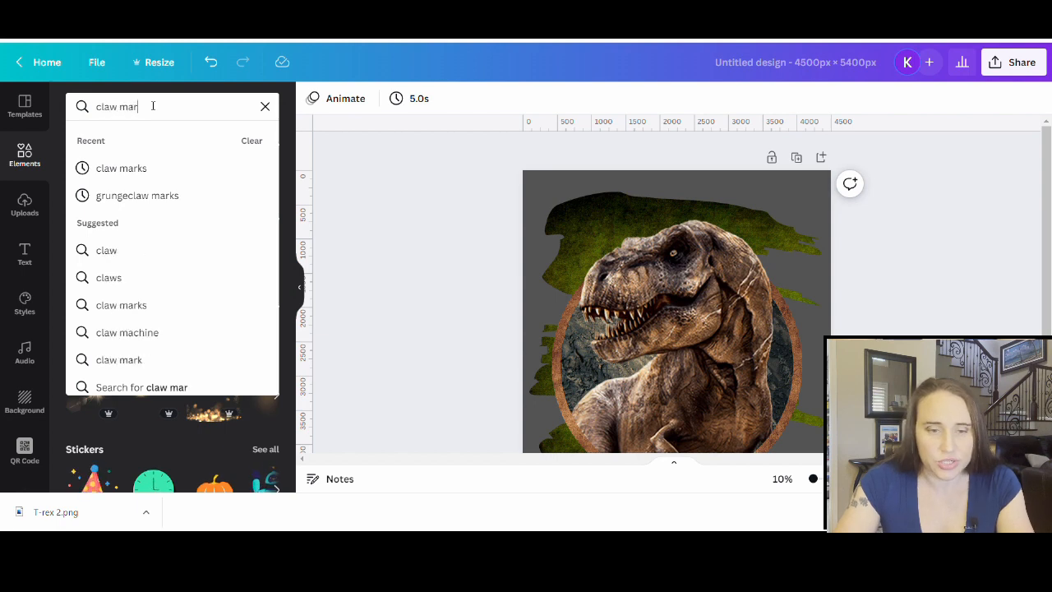
pyautogui.press('Return')
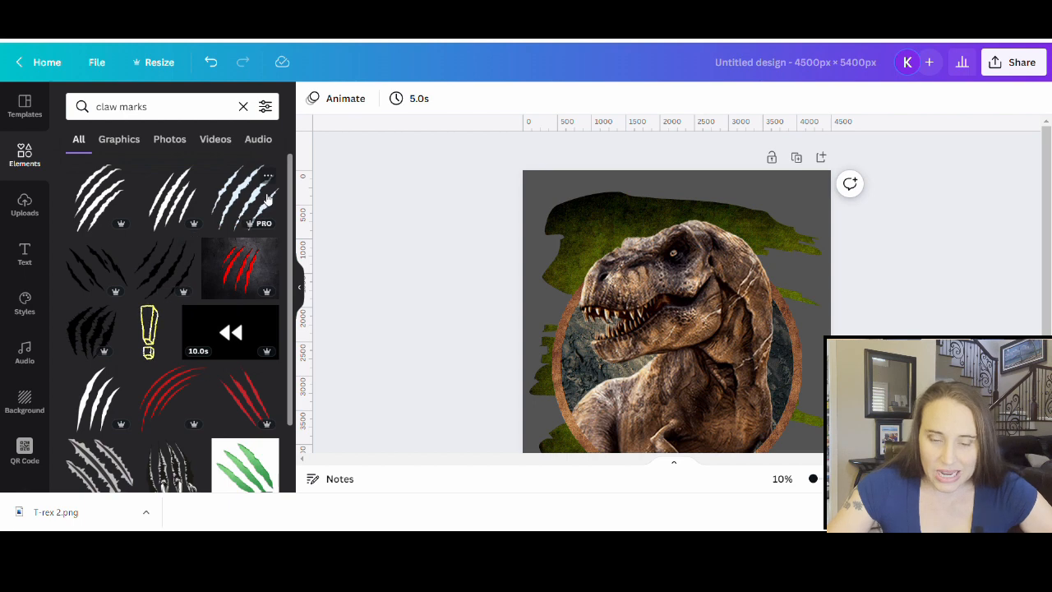
# Add the third claw marks graphic, enlarge it to about 2070 px wide, and place it over the upper-right part of the design.
pyautogui.click(183, 216)
pyautogui.moveTo(694, 374); pyautogui.dragTo(746, 272)
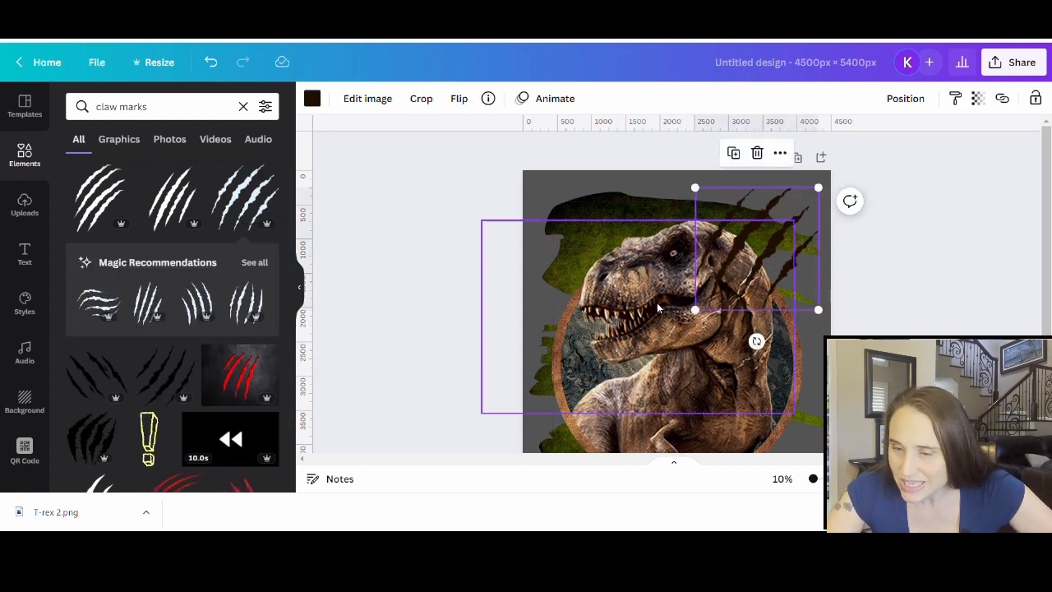
pyautogui.moveTo(696, 310); pyautogui.dragTo(677, 329)
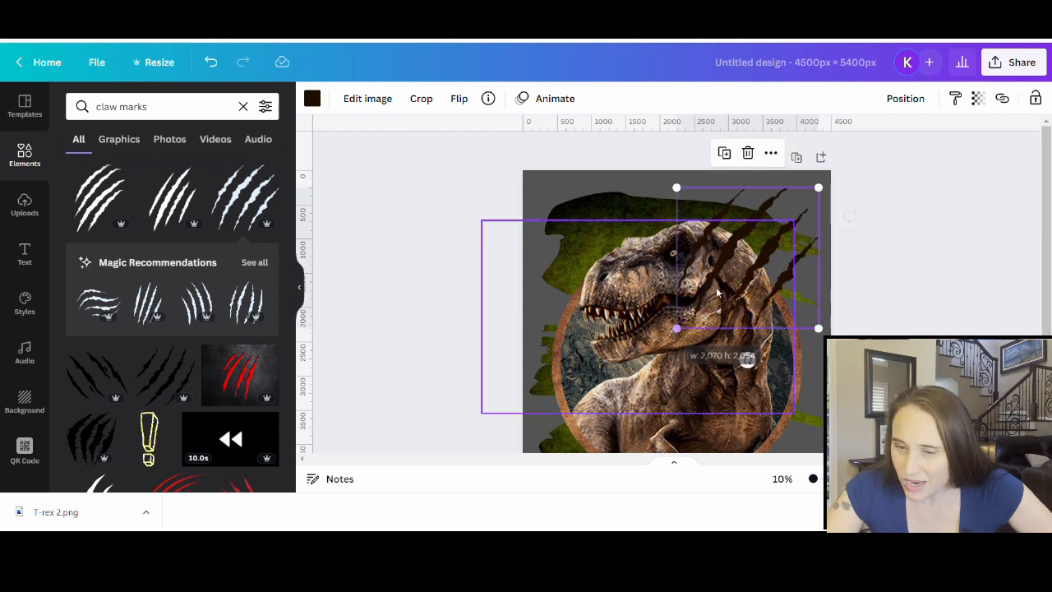
pyautogui.moveTo(794, 232); pyautogui.dragTo(799, 228)
pyautogui.click(989, 253)
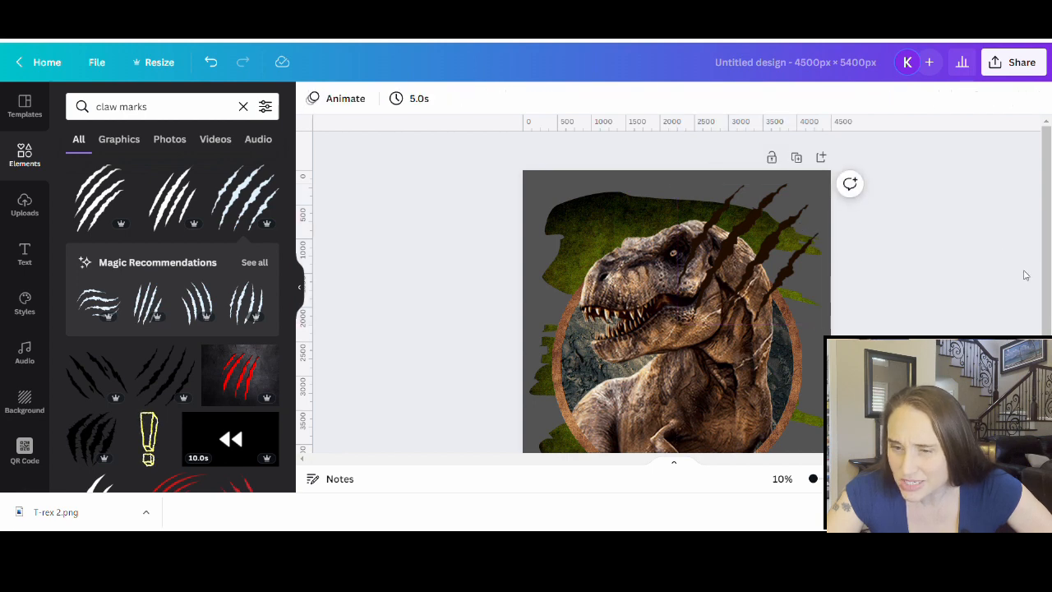
# Add a second copy of the same claw marks graphic and place it over the ring's lower-left edge.
pyautogui.scroll(-1, 1026, 275)
pyautogui.click(273, 209)
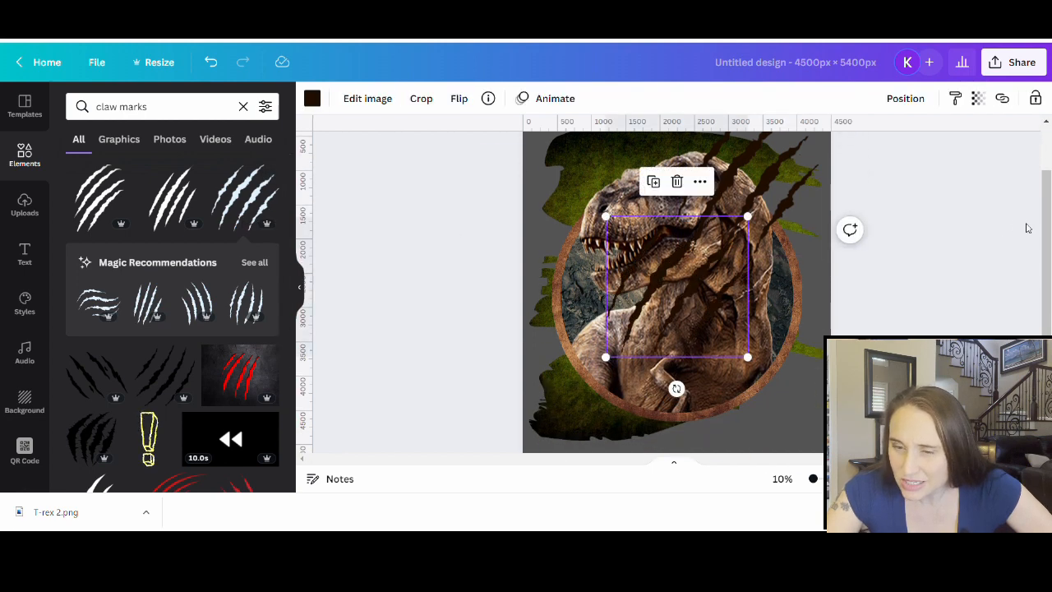
pyautogui.scroll(-1, 713, 222)
pyautogui.moveTo(691, 252); pyautogui.dragTo(624, 351)
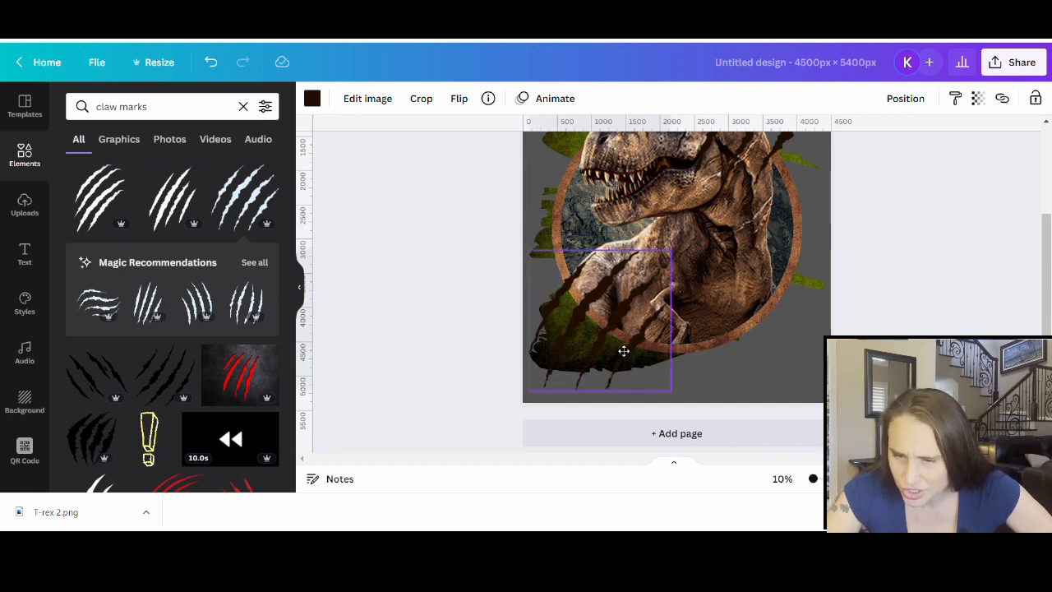
pyautogui.moveTo(624, 351); pyautogui.dragTo(624, 352)
pyautogui.click(990, 254)
pyautogui.scroll(1, 991, 254)
pyautogui.scroll(1, 983, 246)
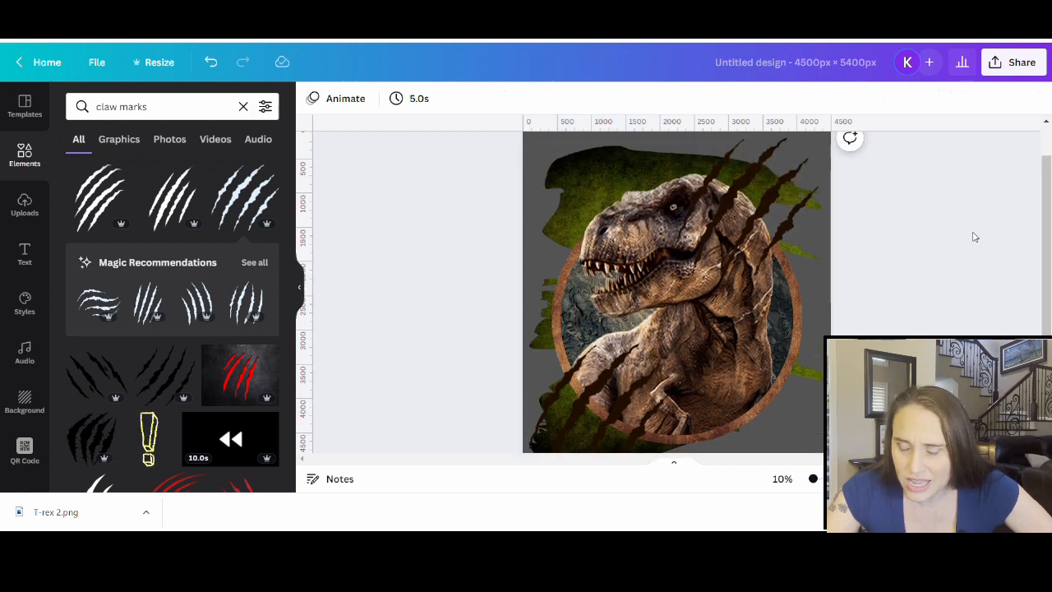
# Recolour the claw marks over the design's upper-right part with the custom dark red #5B2222.
pyautogui.click(768, 223)
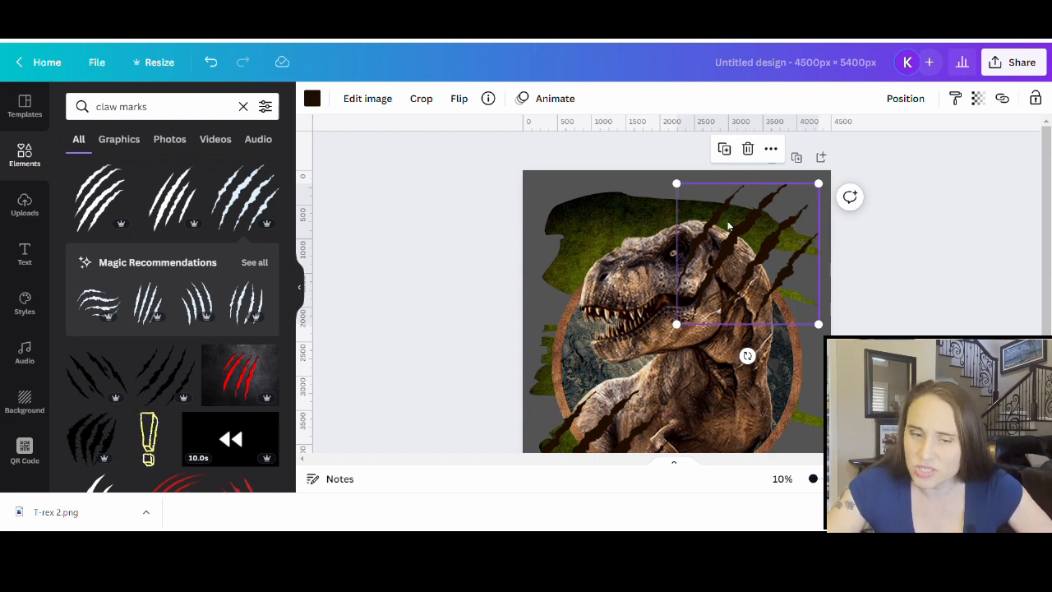
pyautogui.click(312, 98)
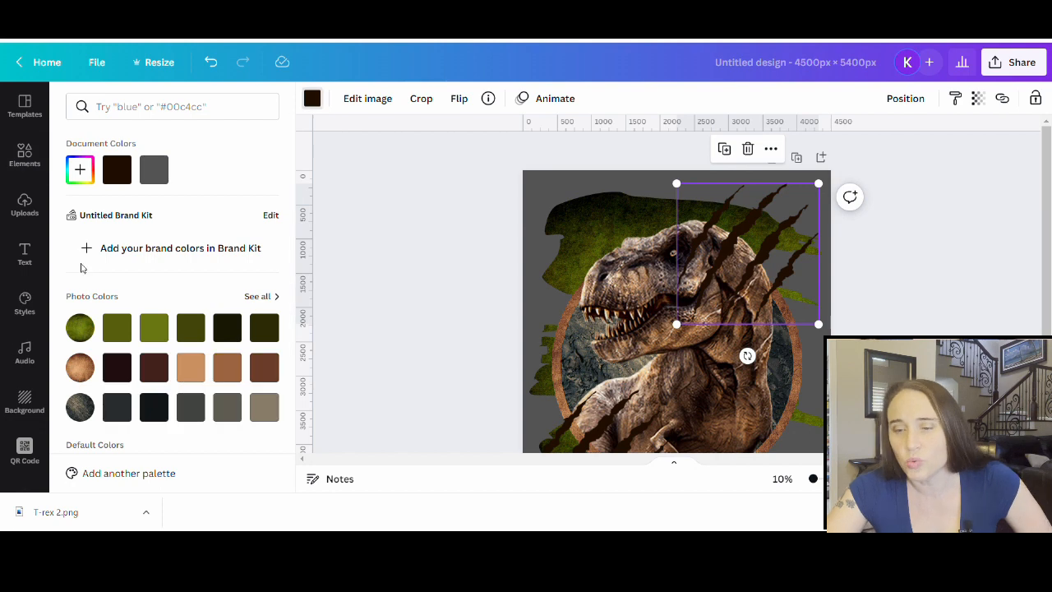
pyautogui.scroll(-2, 221, 271)
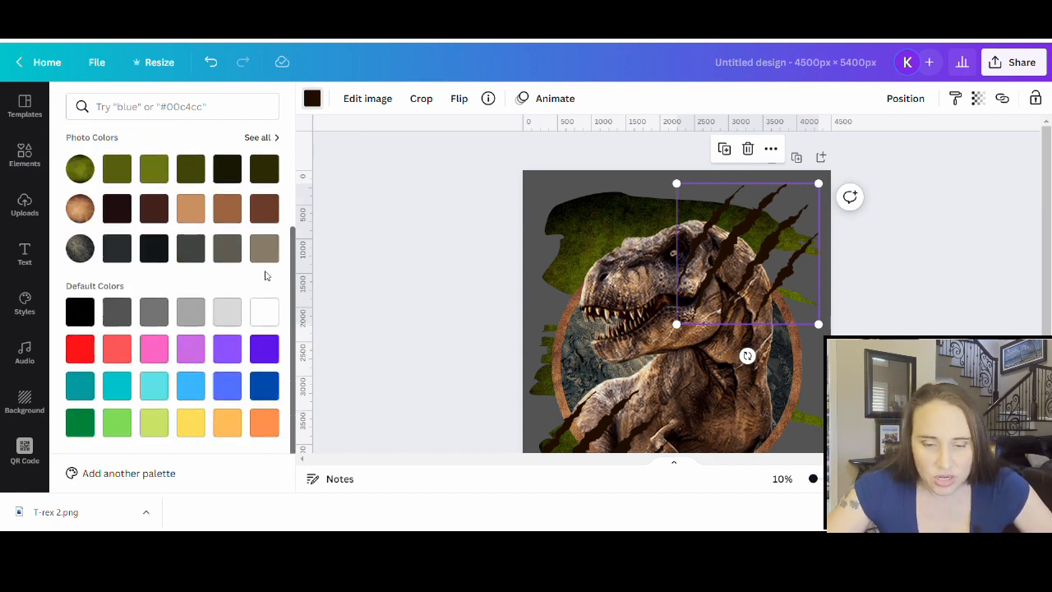
pyautogui.click(263, 210)
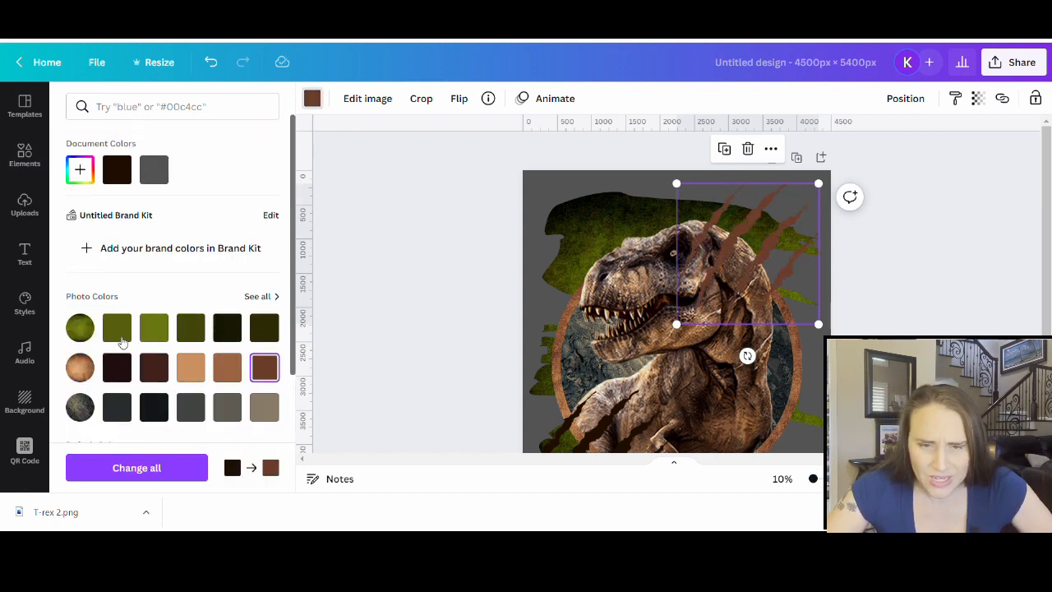
pyautogui.click(80, 169)
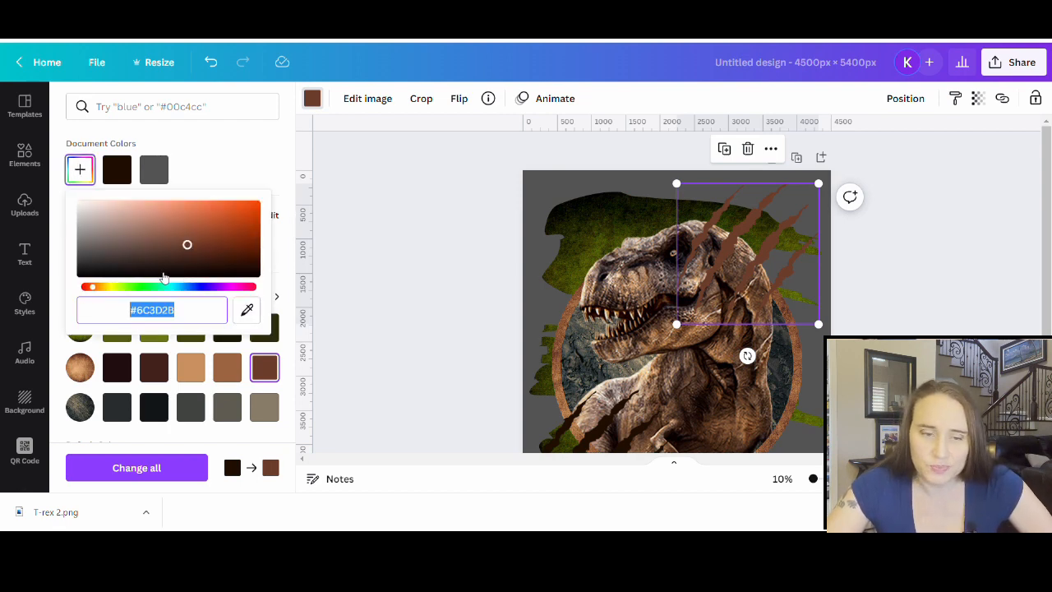
pyautogui.click(97, 288)
pyautogui.moveTo(97, 292); pyautogui.dragTo(87, 288)
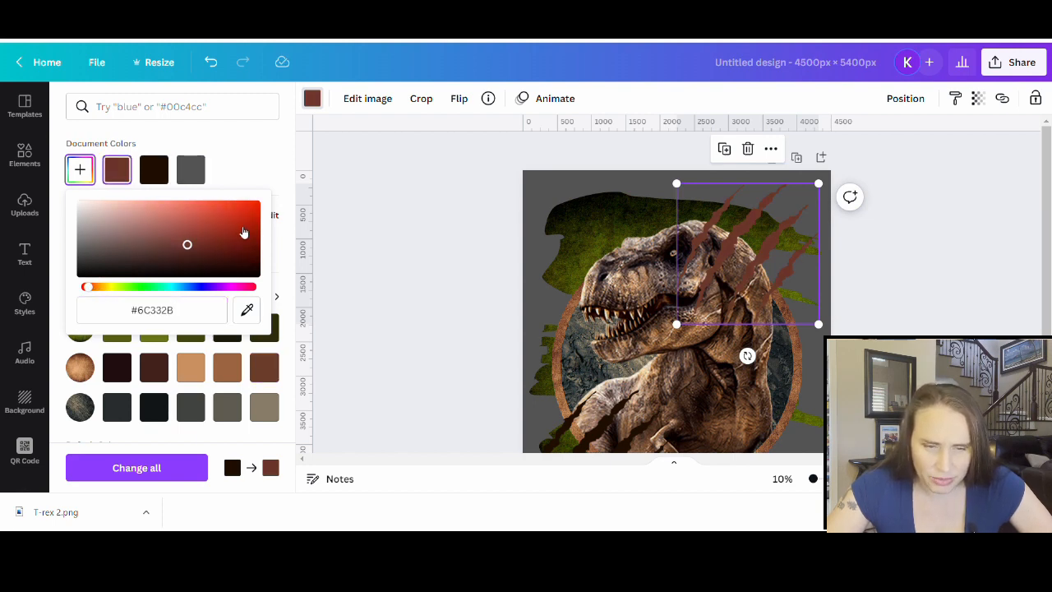
pyautogui.click(206, 245)
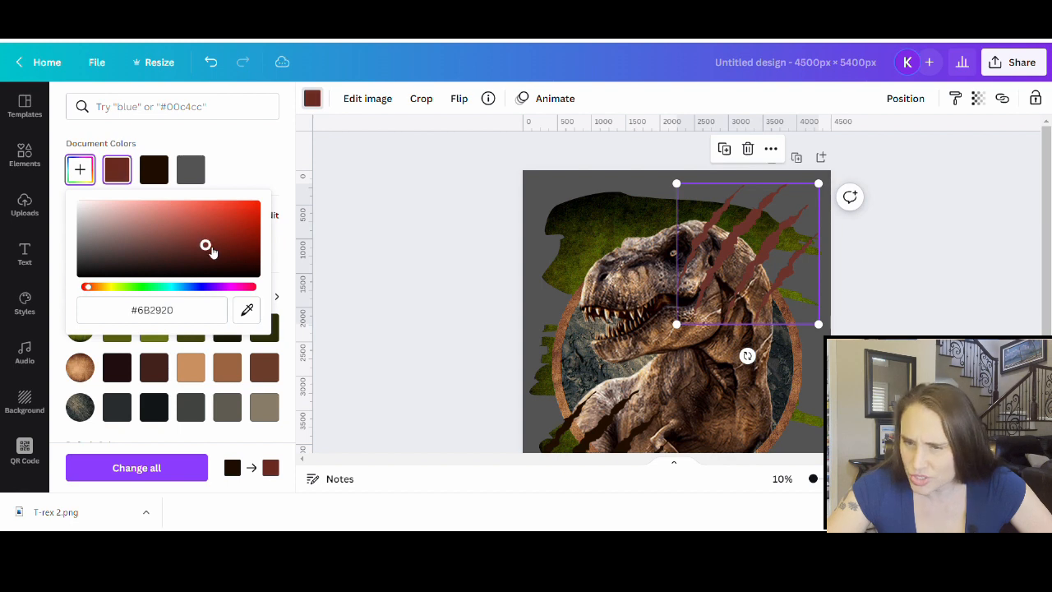
pyautogui.click(214, 246)
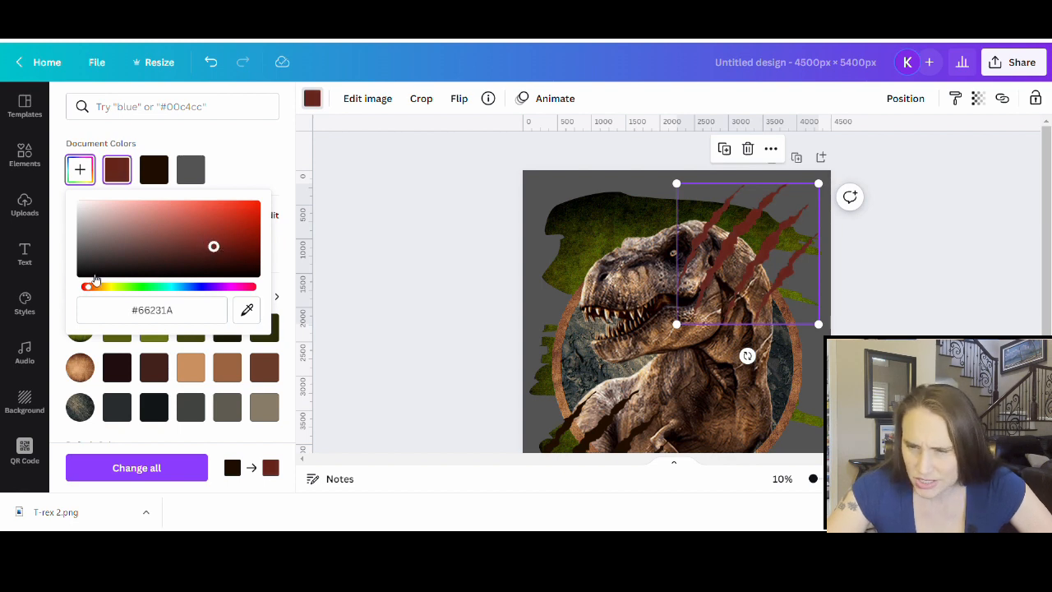
pyautogui.moveTo(97, 290); pyautogui.dragTo(89, 291)
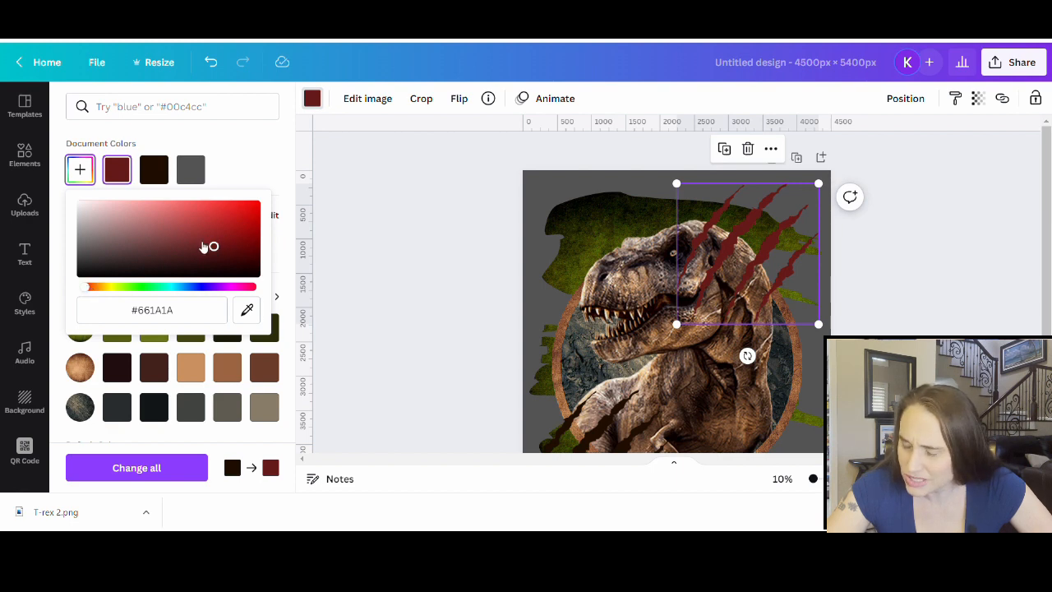
pyautogui.moveTo(203, 252); pyautogui.dragTo(195, 254)
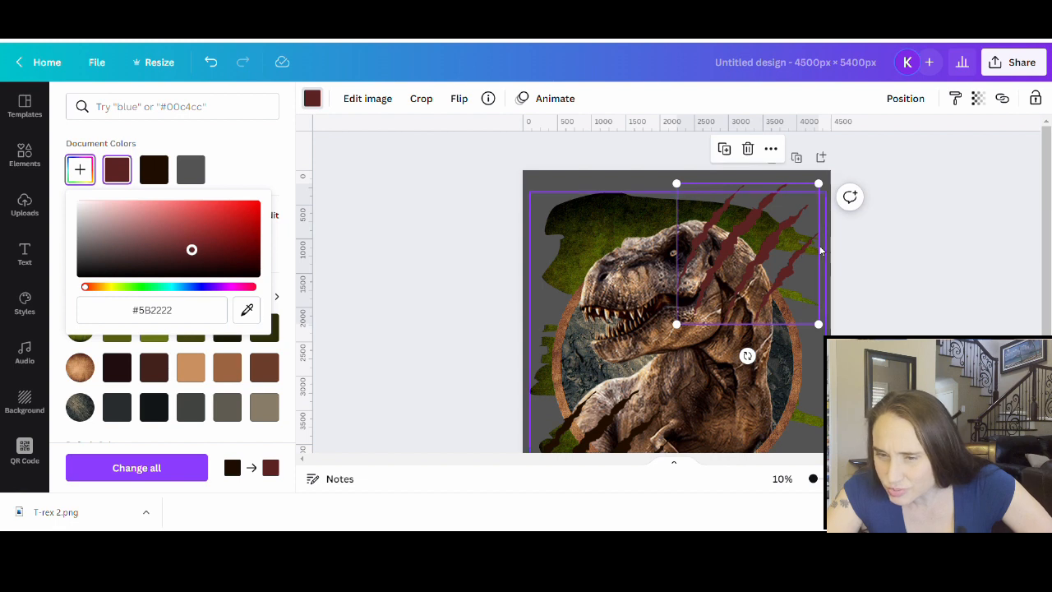
# Apply the dark red #5B2222 to every element that uses the previous dark brown, and deselect the claw marks.
pyautogui.scroll(-2, 846, 296)
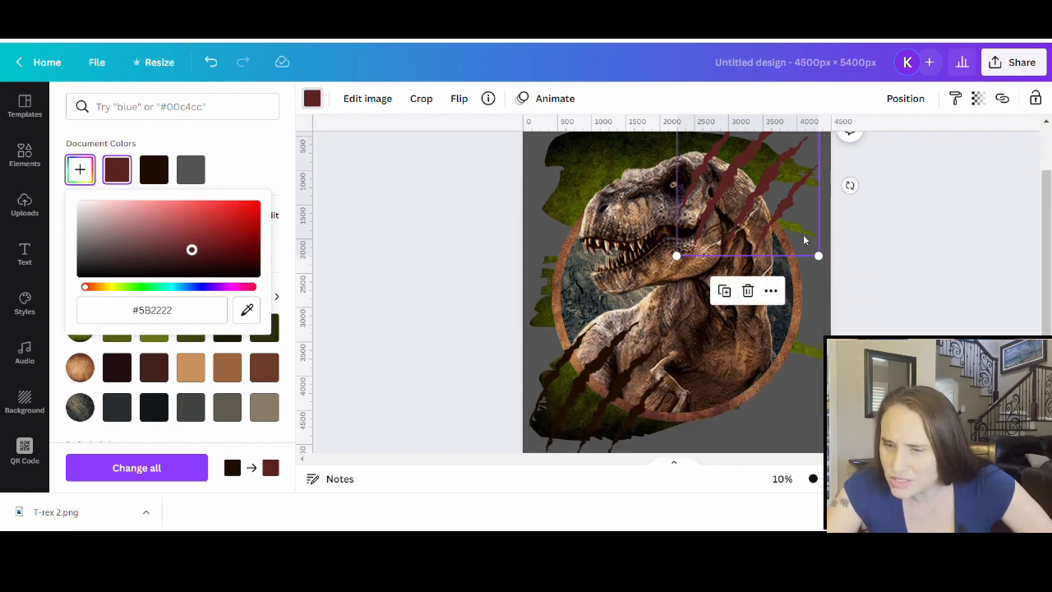
pyautogui.scroll(2, 765, 201)
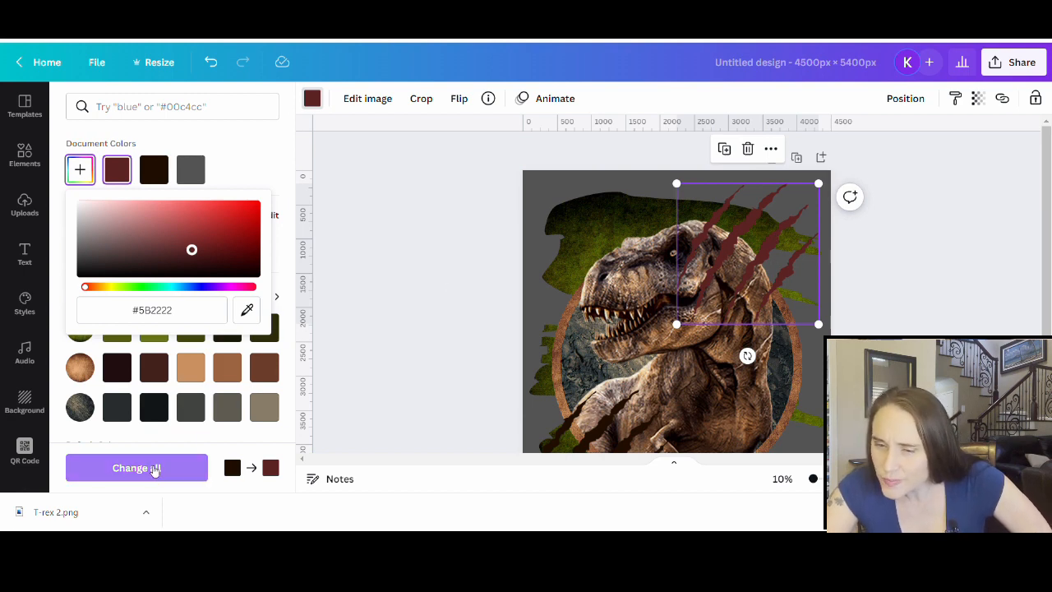
pyautogui.click(156, 469)
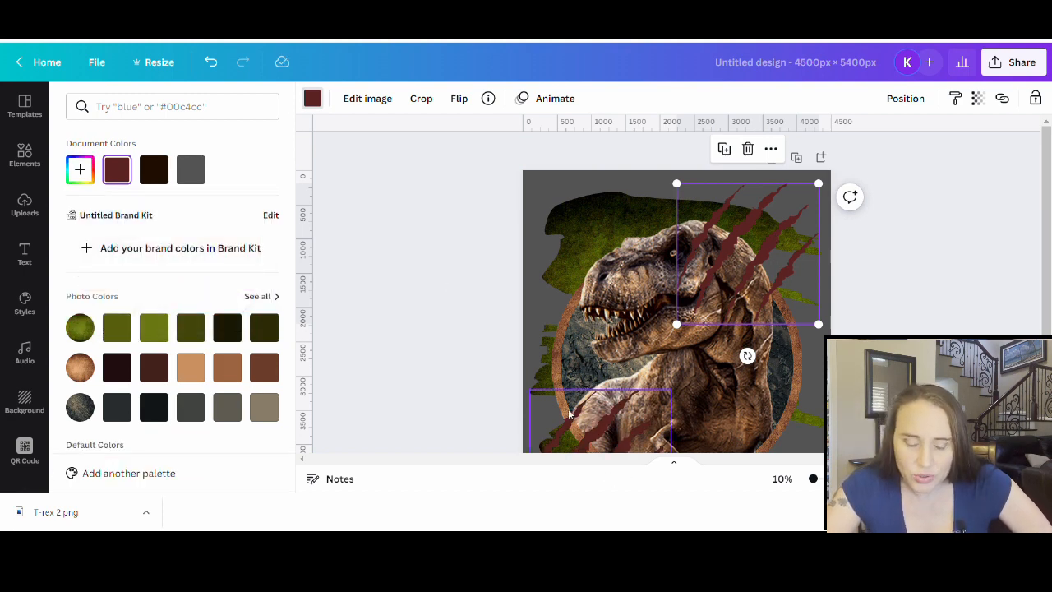
pyautogui.click(455, 326)
pyautogui.scroll(-3, 595, 298)
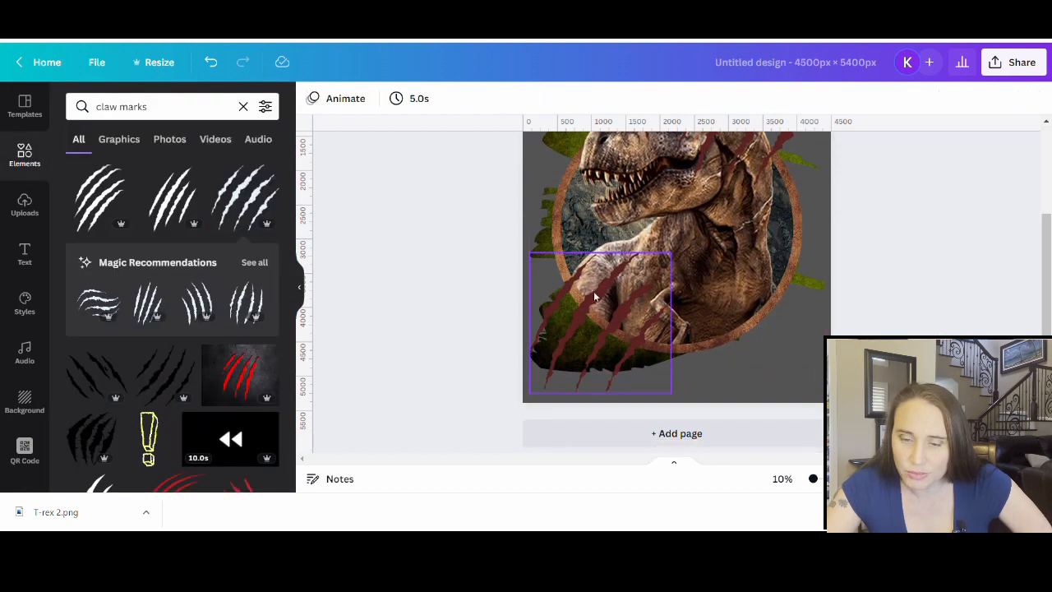
pyautogui.scroll(3, 607, 306)
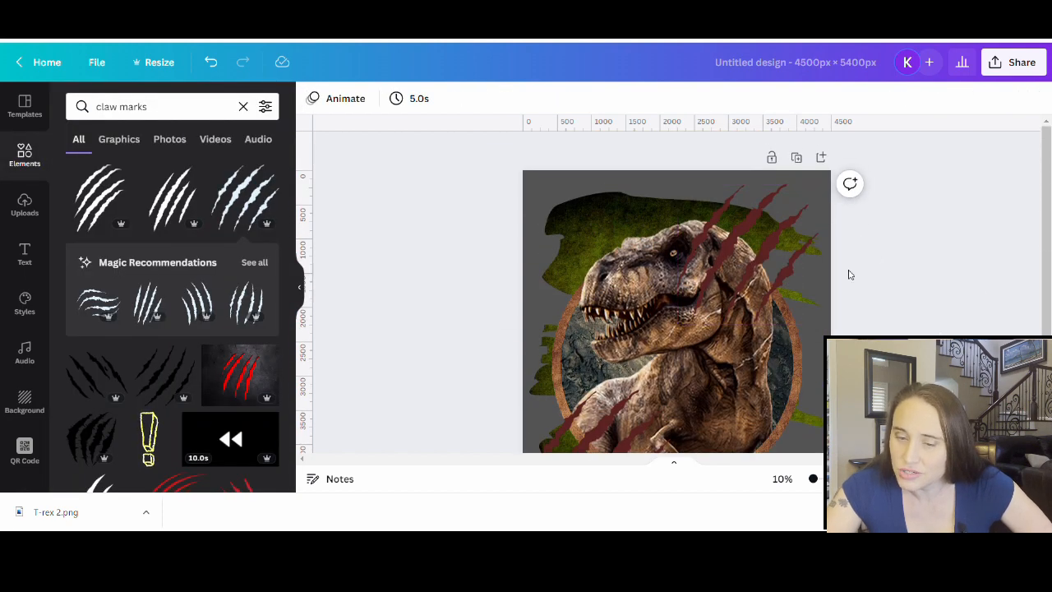
pyautogui.scroll(-2, 851, 275)
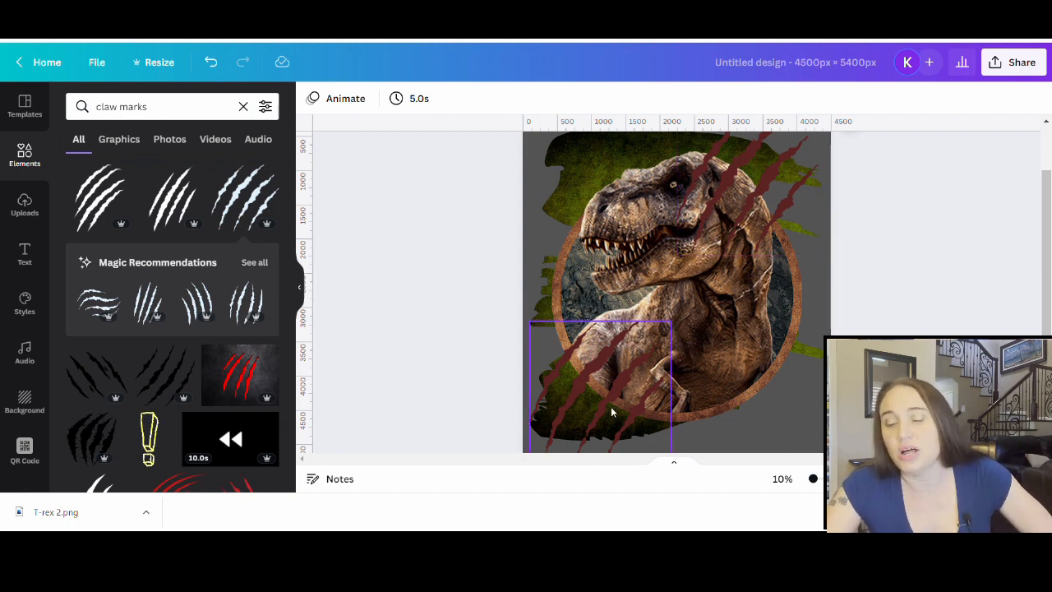
pyautogui.scroll(1, 873, 206)
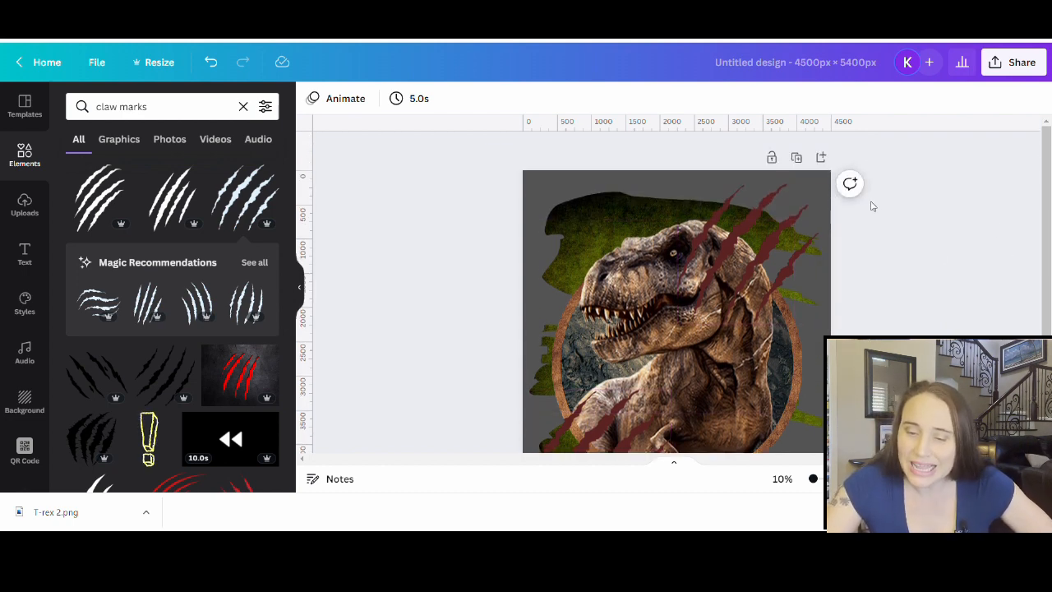
# Send the upper-right claw marks backward behind the T-rex and shift them slightly up and to the left.
pyautogui.click(763, 260)
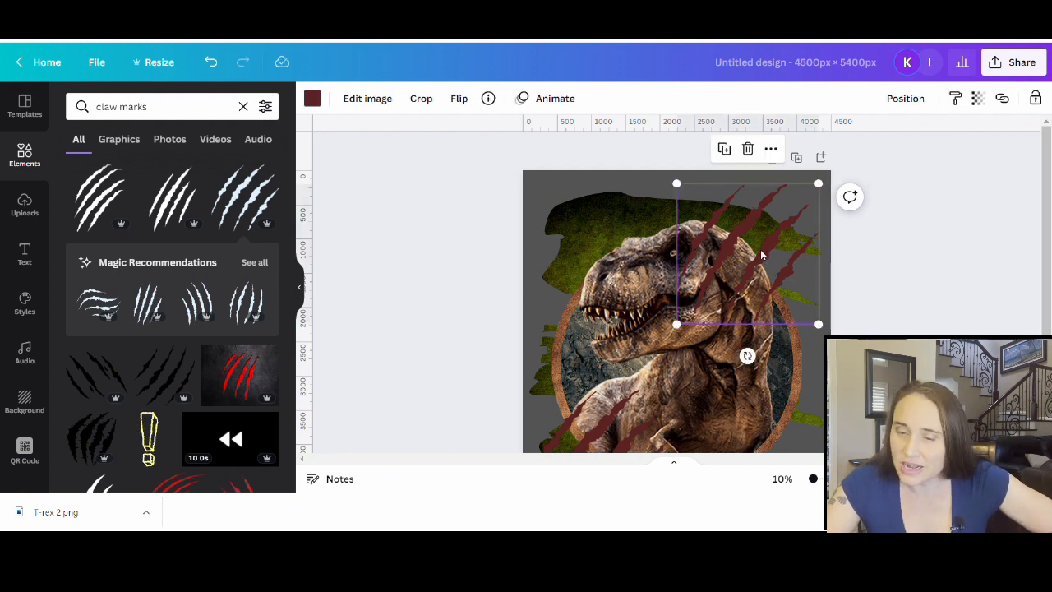
pyautogui.rightClick(760, 245)
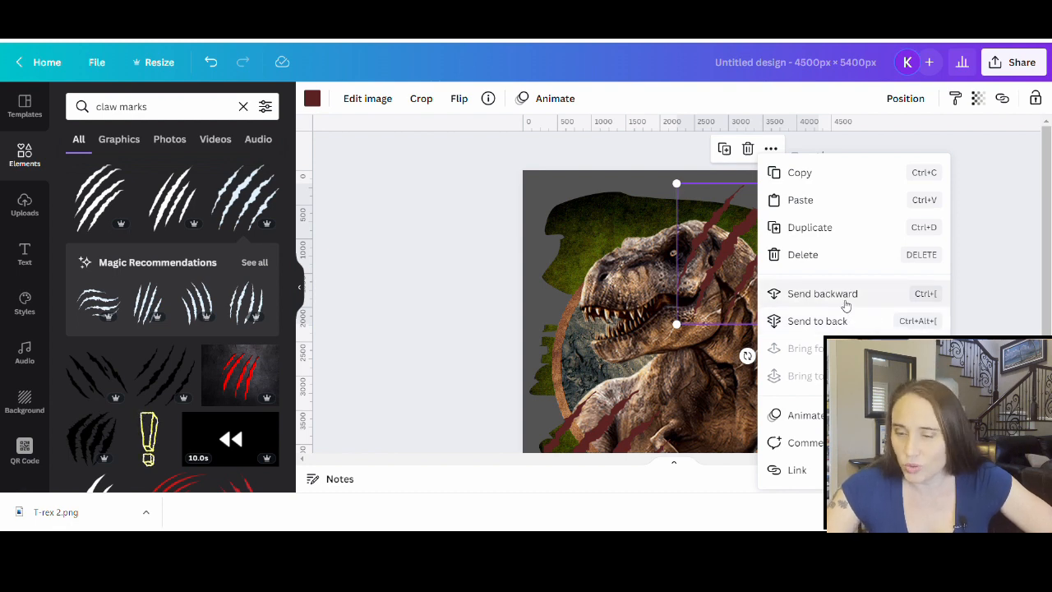
pyautogui.click(846, 306)
pyautogui.click(982, 321)
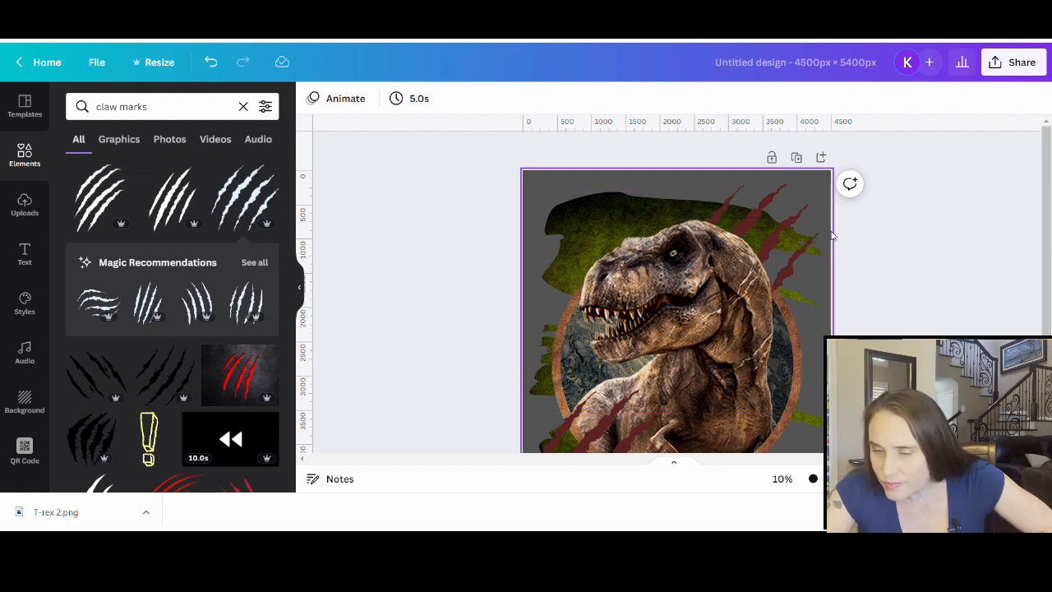
pyautogui.moveTo(802, 214); pyautogui.dragTo(808, 220)
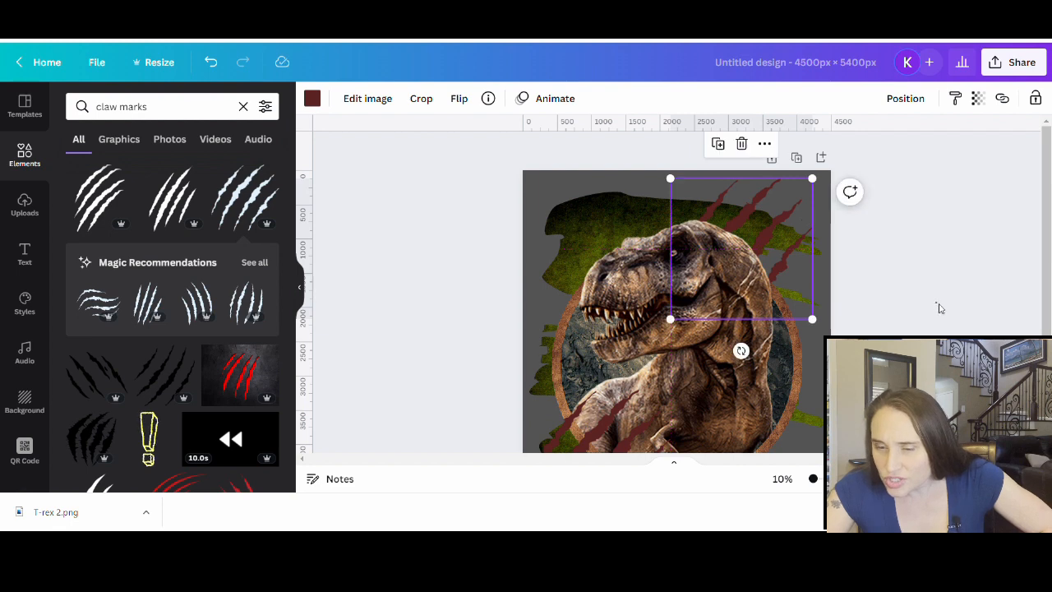
pyautogui.click(896, 288)
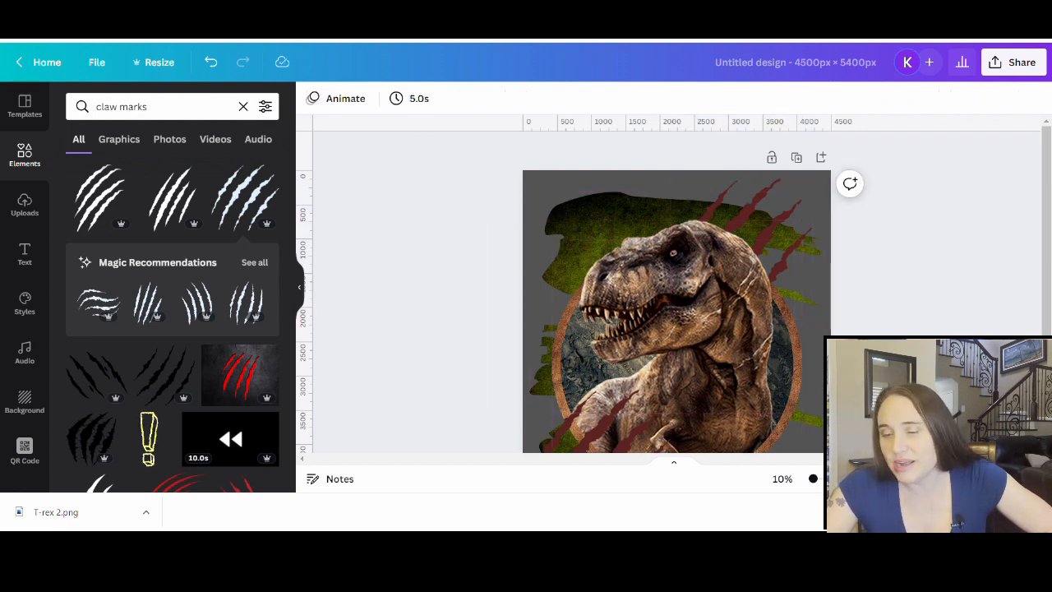
# Send the lower-left claw marks backward until they sit behind the T-rex, and deselect them.
pyautogui.scroll(-4, 595, 310)
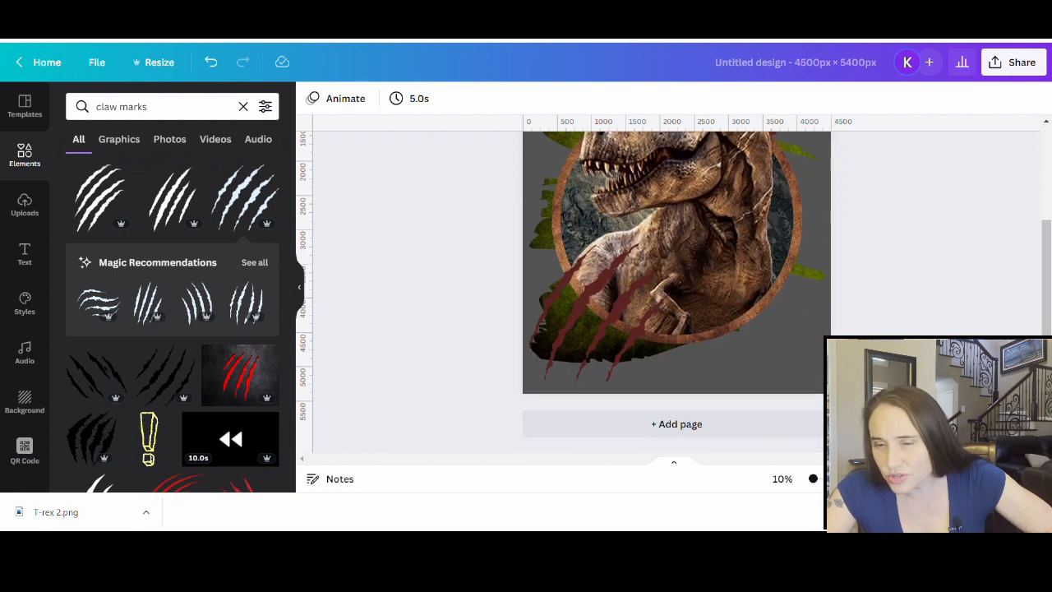
pyautogui.click(594, 310)
pyautogui.rightClick(594, 310)
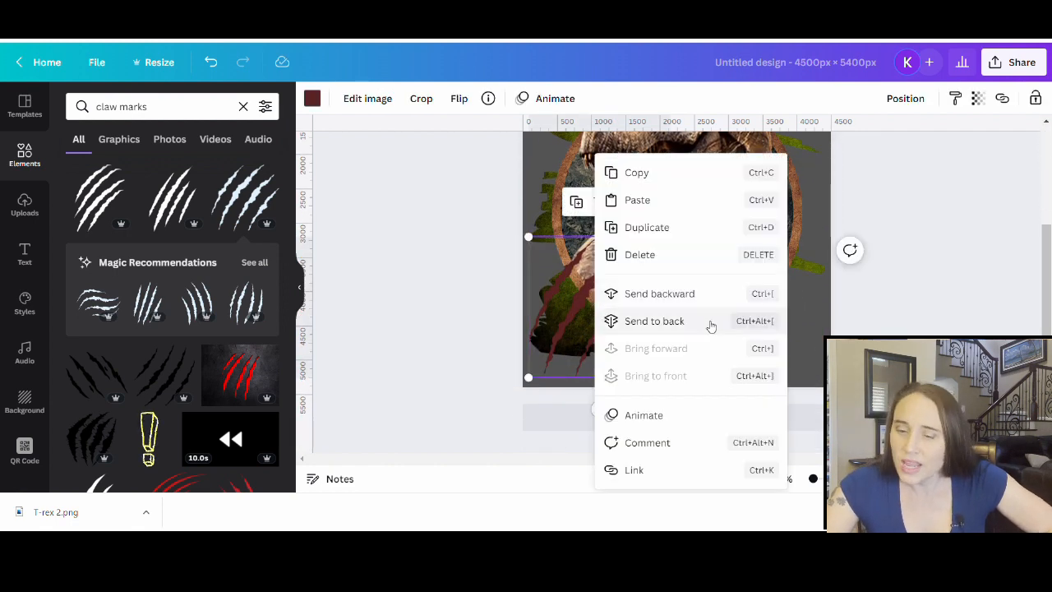
pyautogui.click(695, 306)
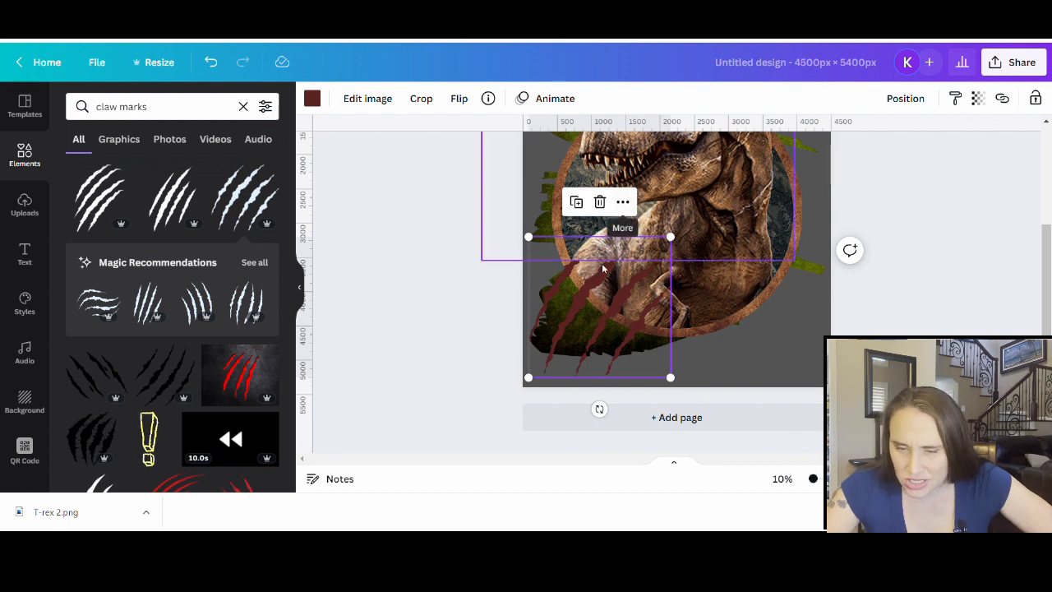
pyautogui.rightClick(580, 327)
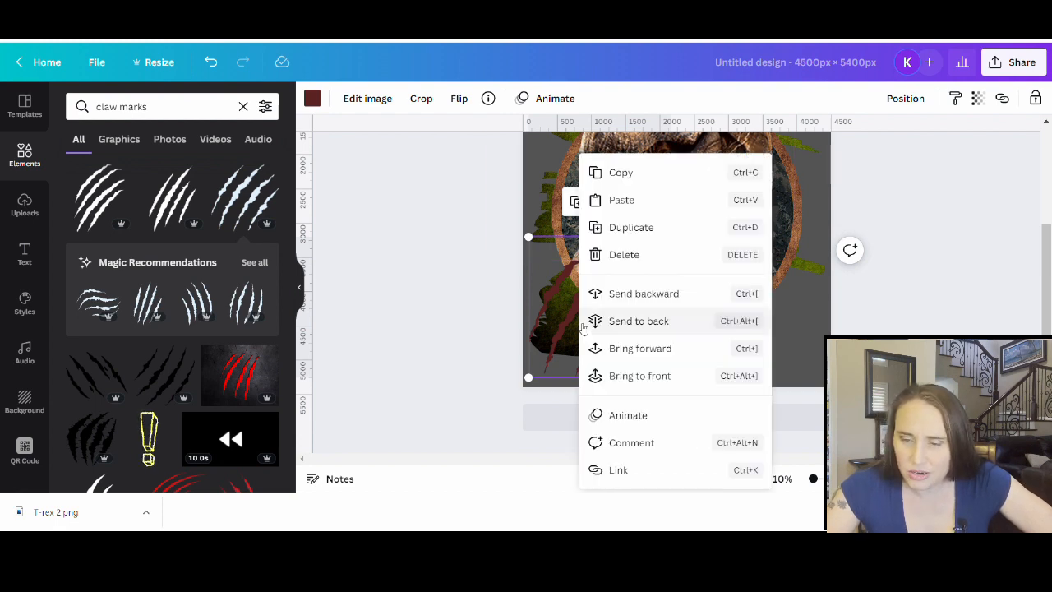
pyautogui.click(644, 303)
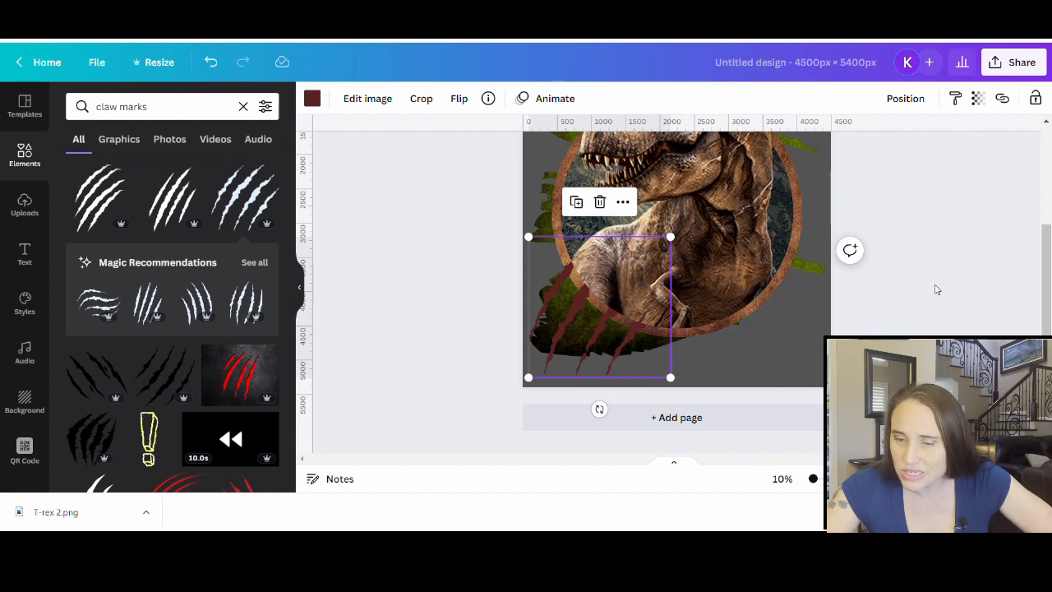
pyautogui.click(919, 281)
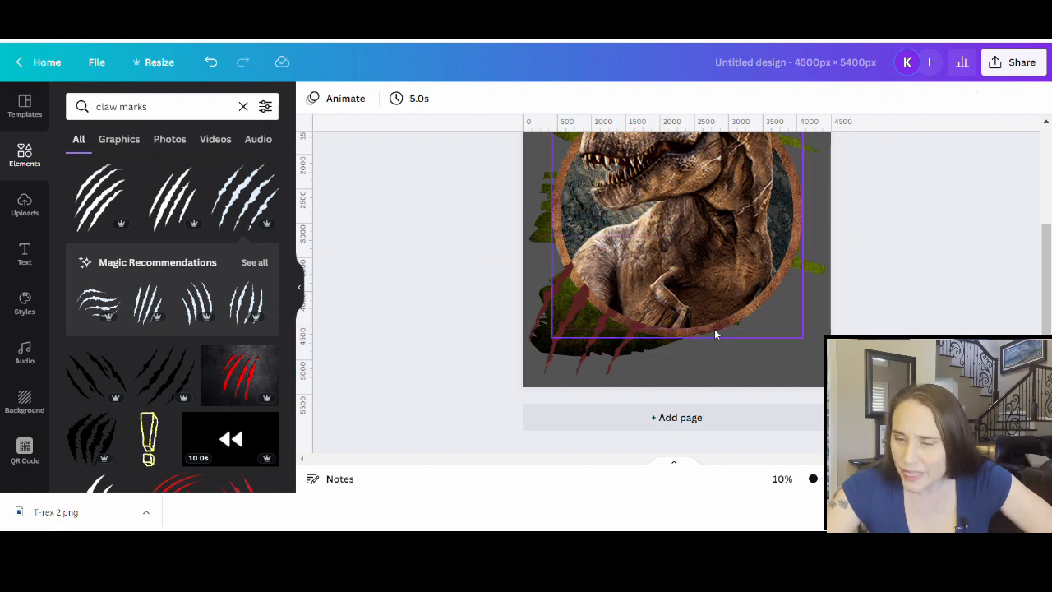
# Send the lower-left claw marks further backward until they sit behind the brown circular ring, and deselect them.
pyautogui.rightClick(564, 338)
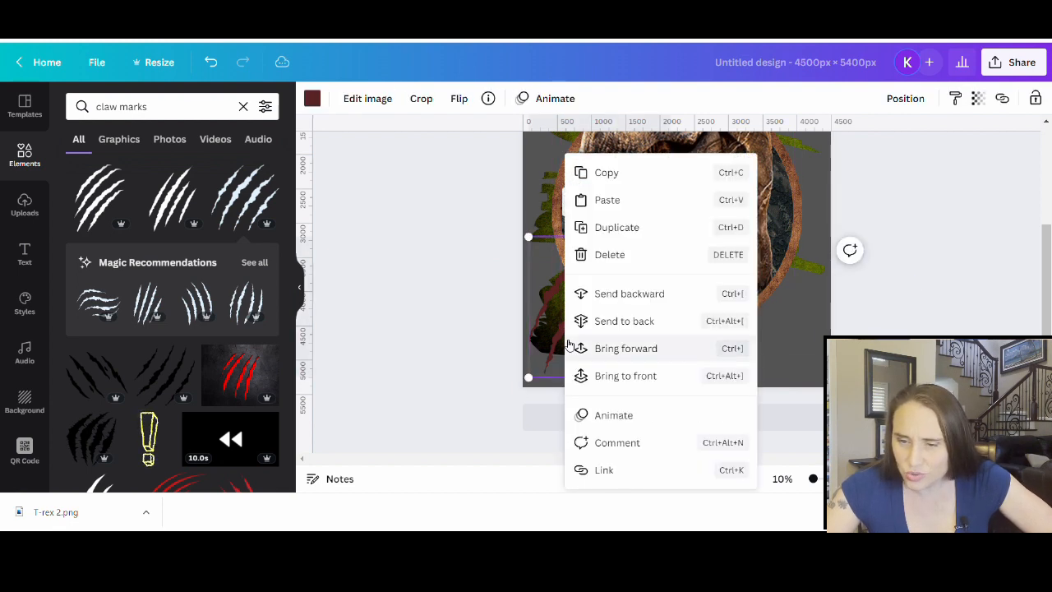
pyautogui.click(639, 303)
pyautogui.rightClick(559, 348)
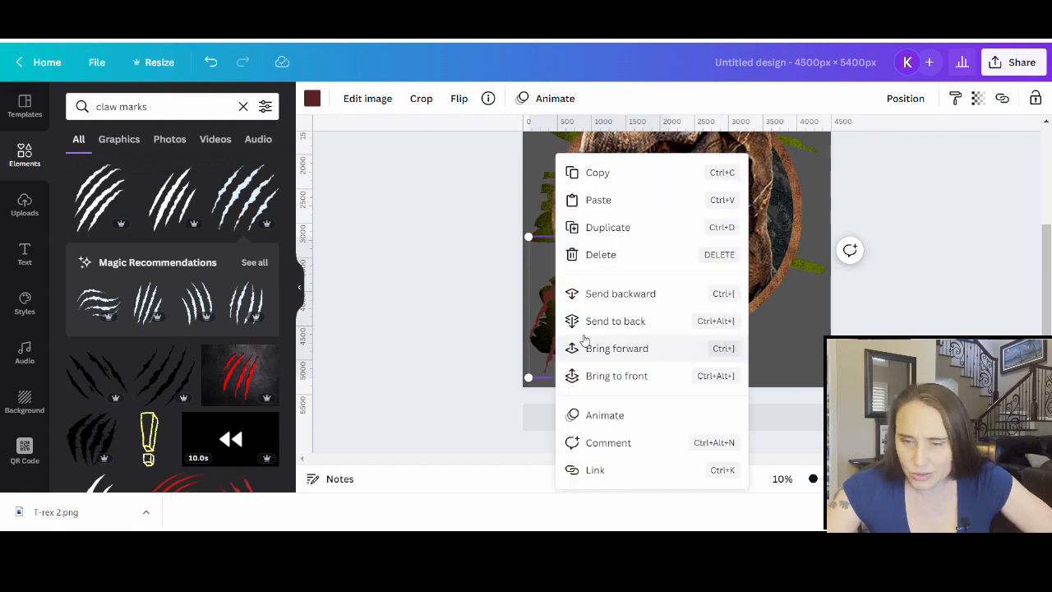
pyautogui.click(661, 297)
pyautogui.click(942, 313)
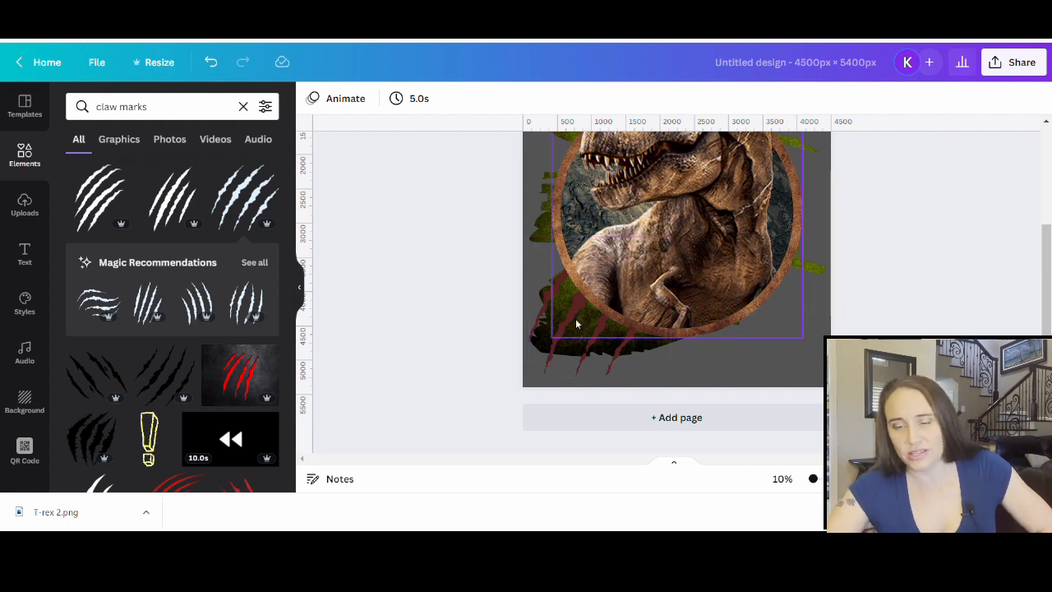
# Change the page background to black and deselect the page.
pyautogui.scroll(3, 909, 332)
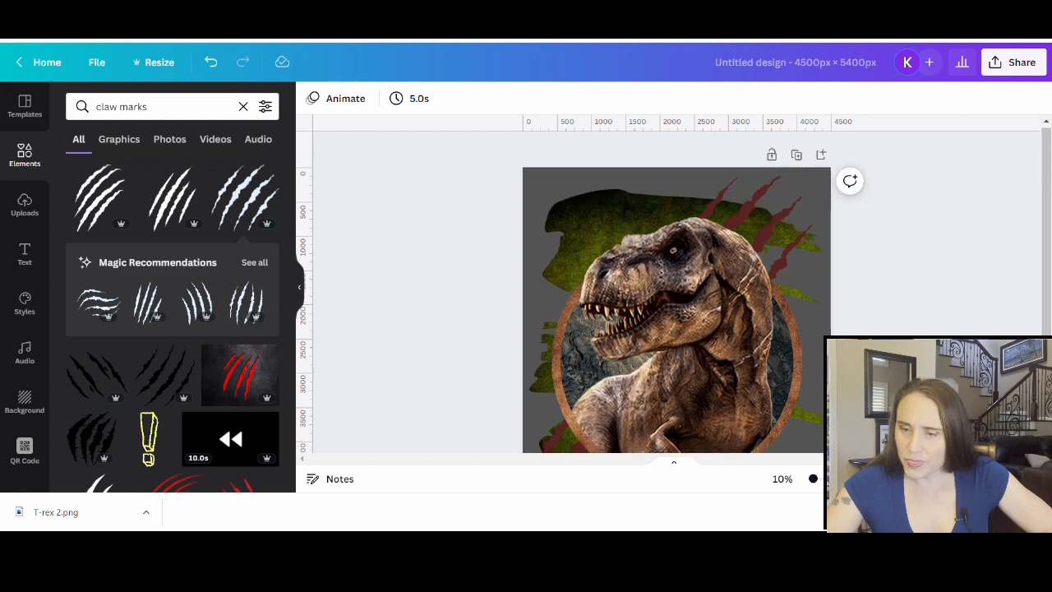
pyautogui.scroll(-3, 737, 383)
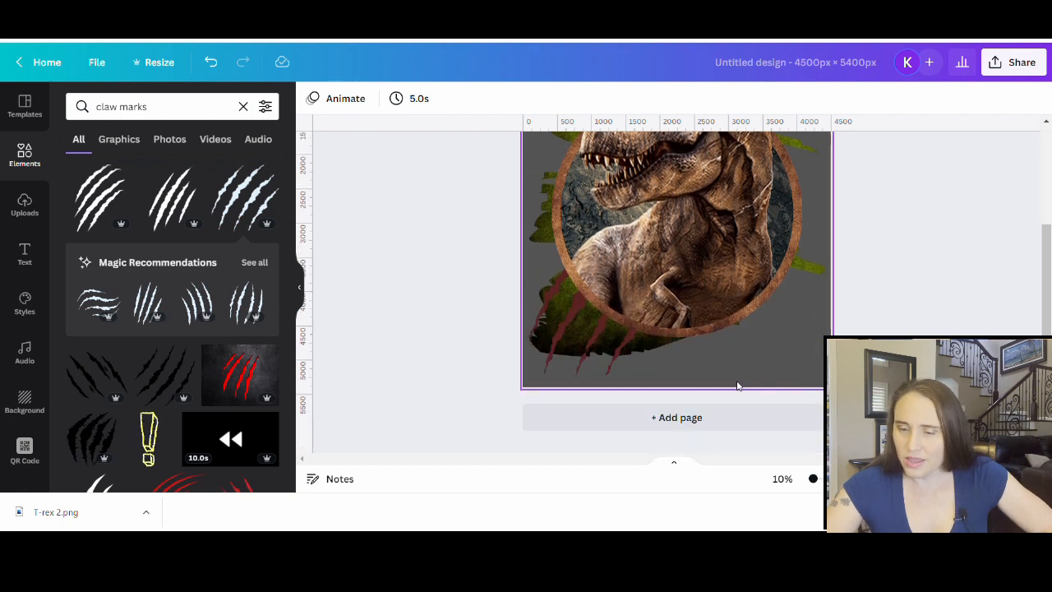
pyautogui.click(805, 381)
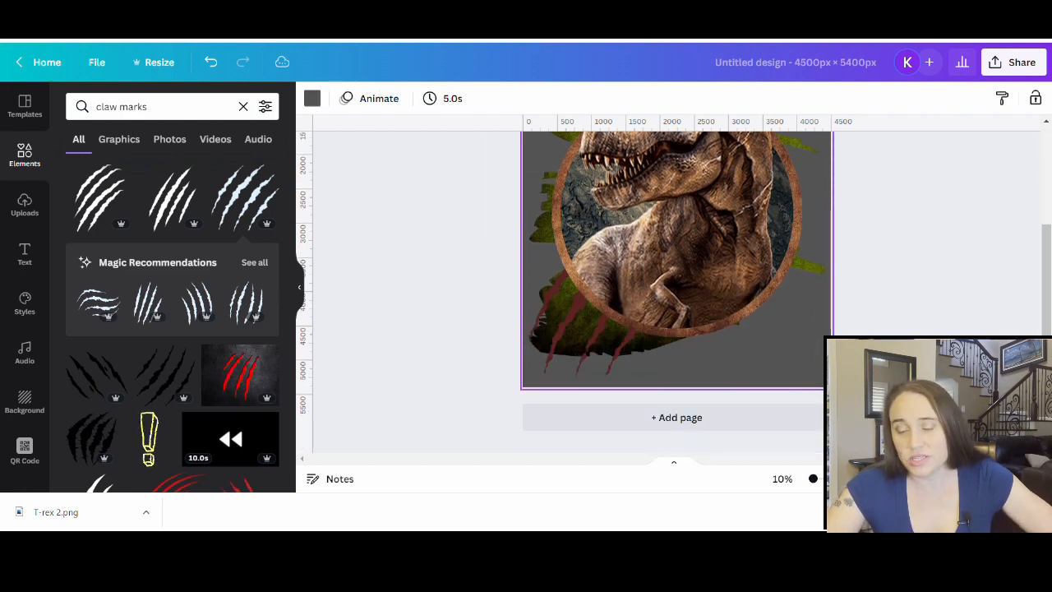
pyautogui.click(319, 100)
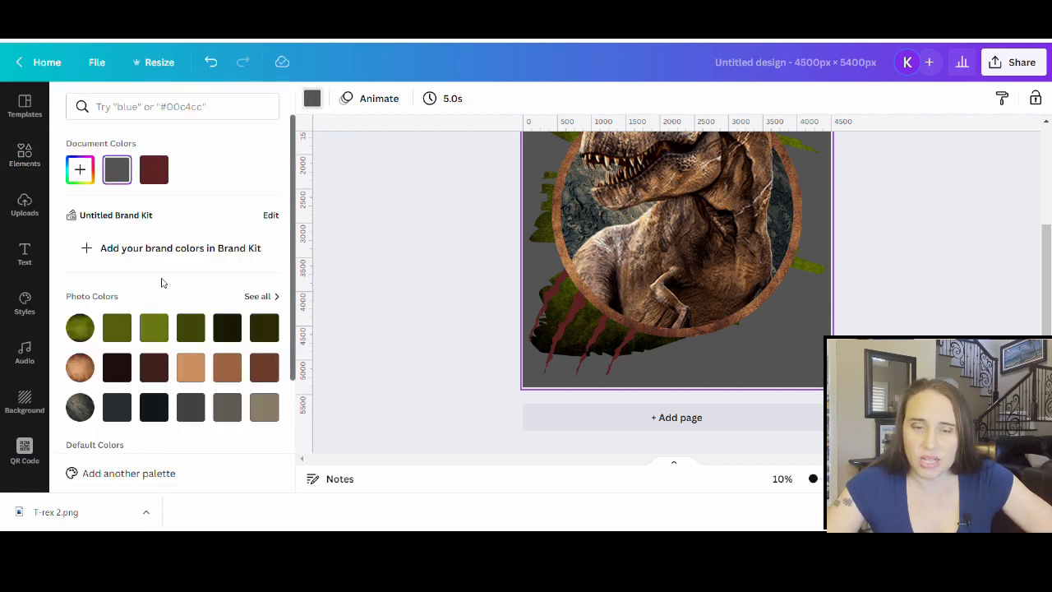
pyautogui.scroll(-2, 107, 284)
pyautogui.click(80, 311)
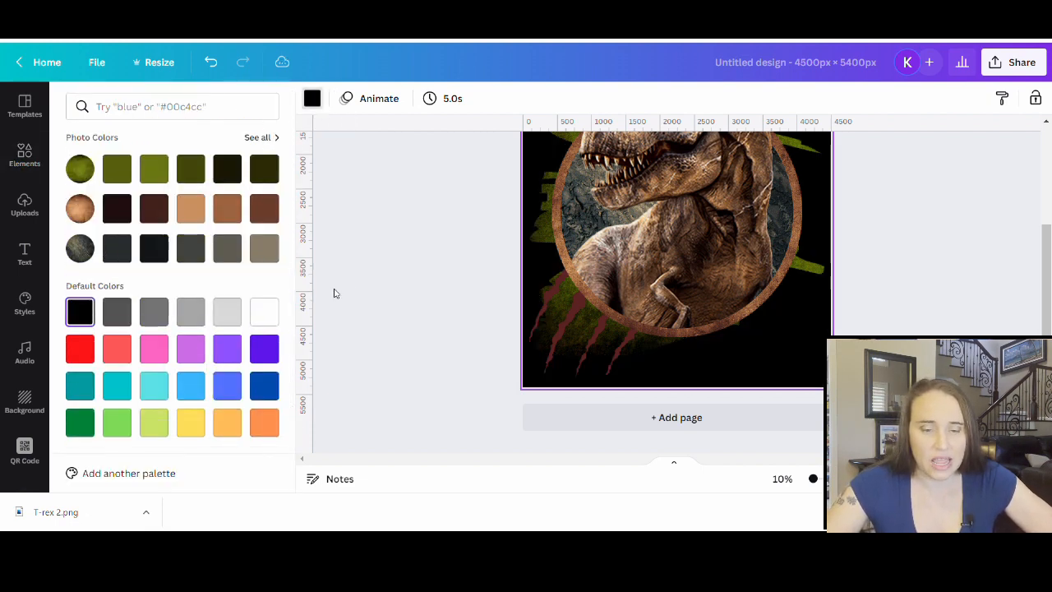
pyautogui.click(855, 304)
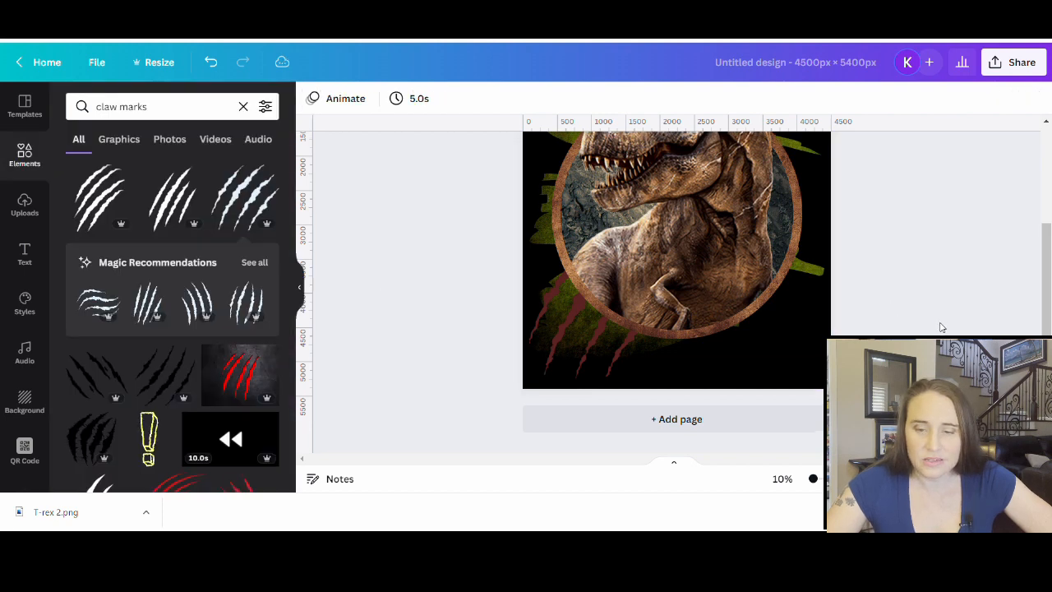
# Examine the whole T-rex composition against the black background, from the upper claw marks to the lower ones.
pyautogui.scroll(3, 942, 329)
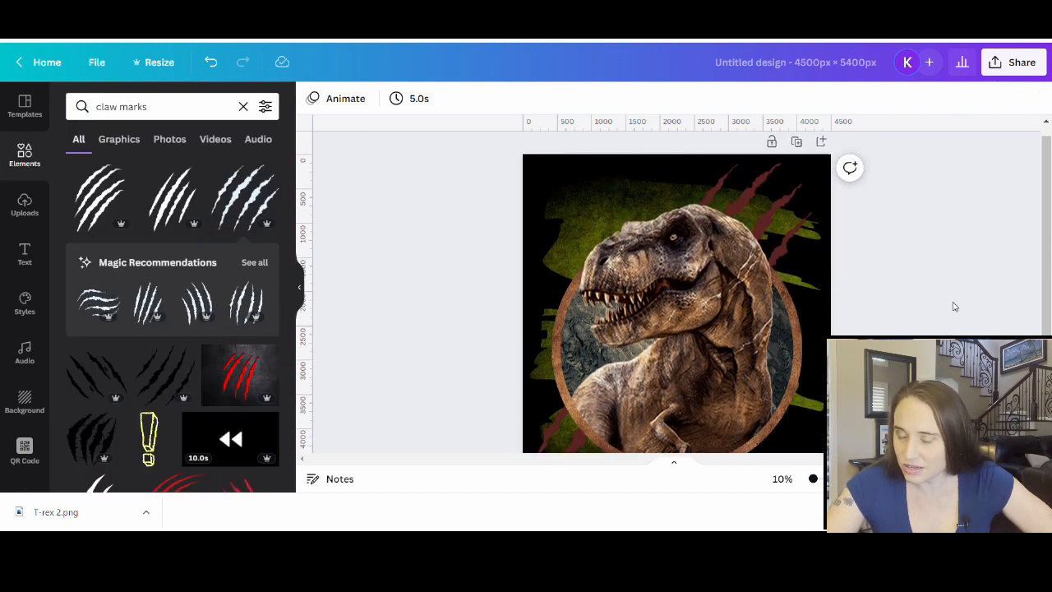
pyautogui.scroll(-2, 953, 306)
pyautogui.scroll(-2, 953, 318)
pyautogui.scroll(4, 954, 319)
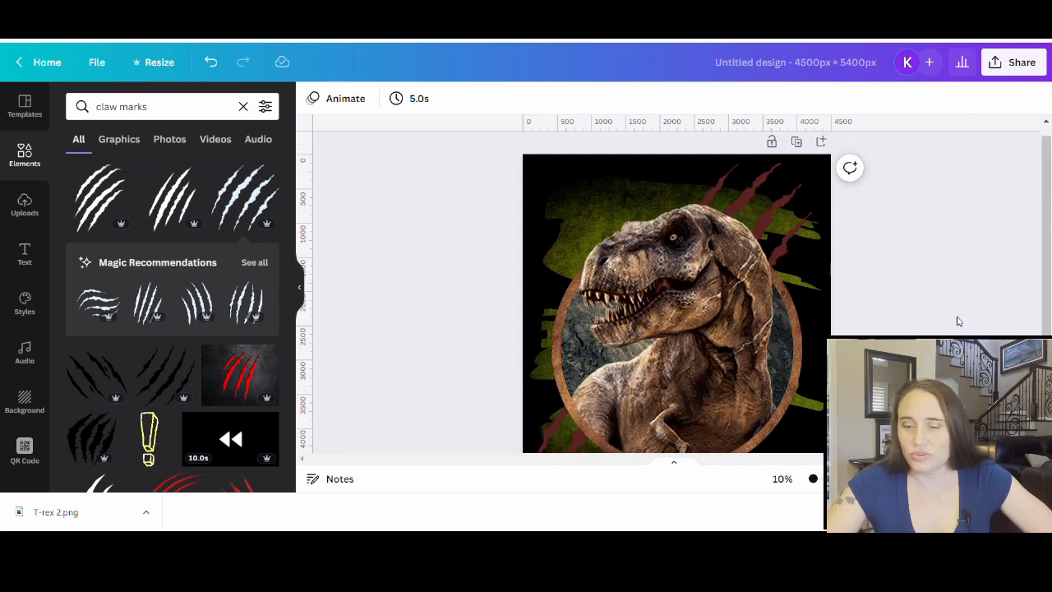
pyautogui.scroll(-2, 957, 321)
pyautogui.scroll(3, 953, 312)
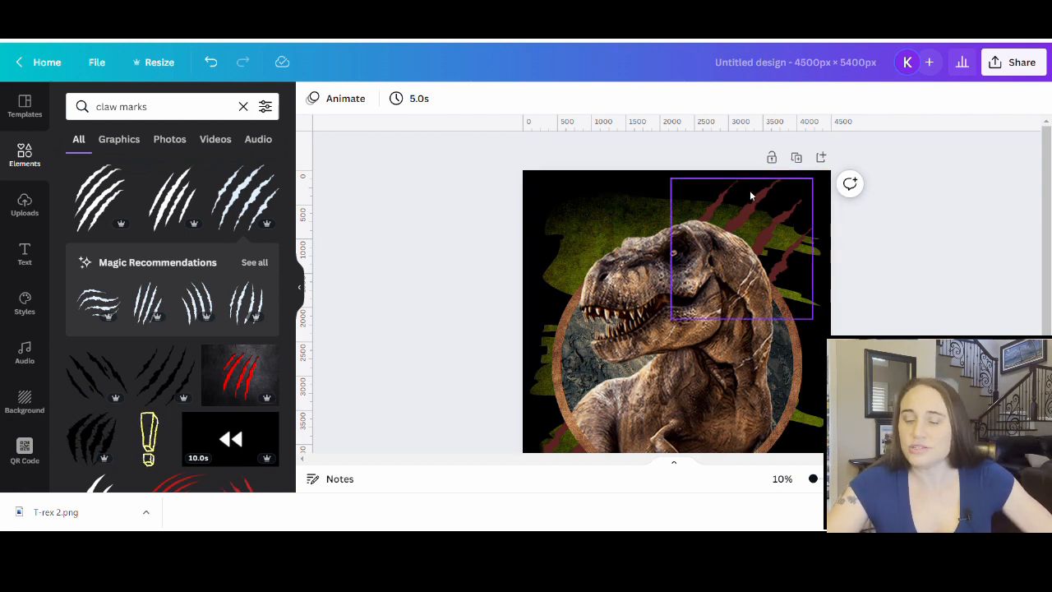
pyautogui.scroll(-1, 487, 178)
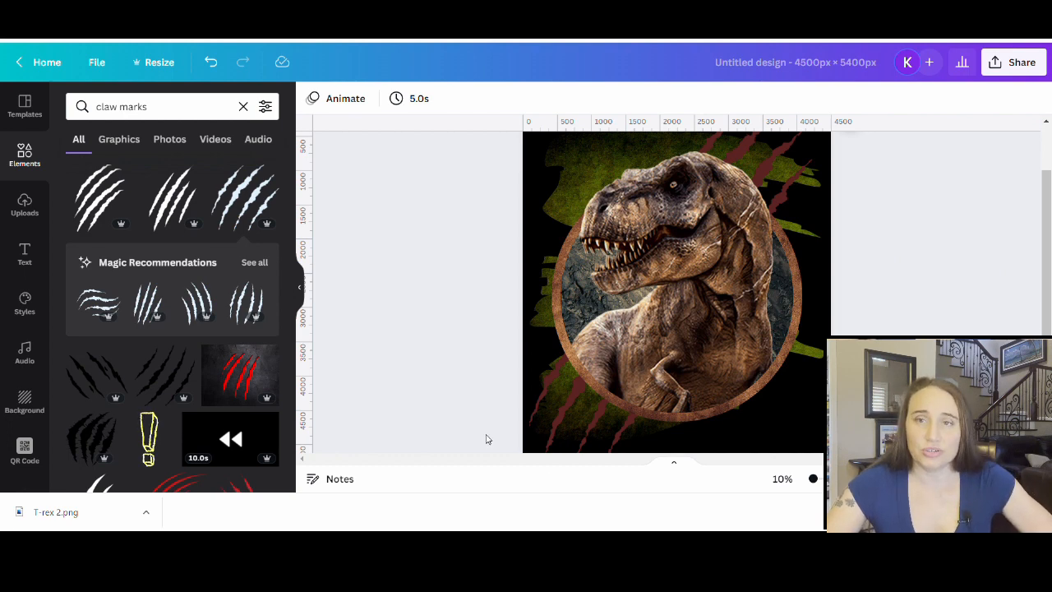
pyautogui.scroll(1, 644, 346)
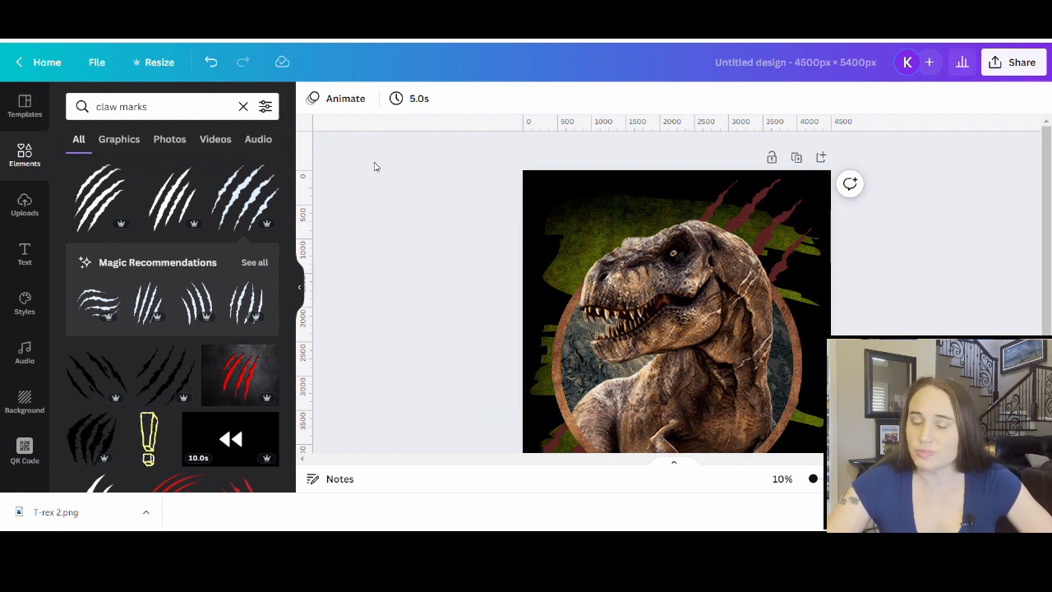
pyautogui.scroll(-2, 675, 287)
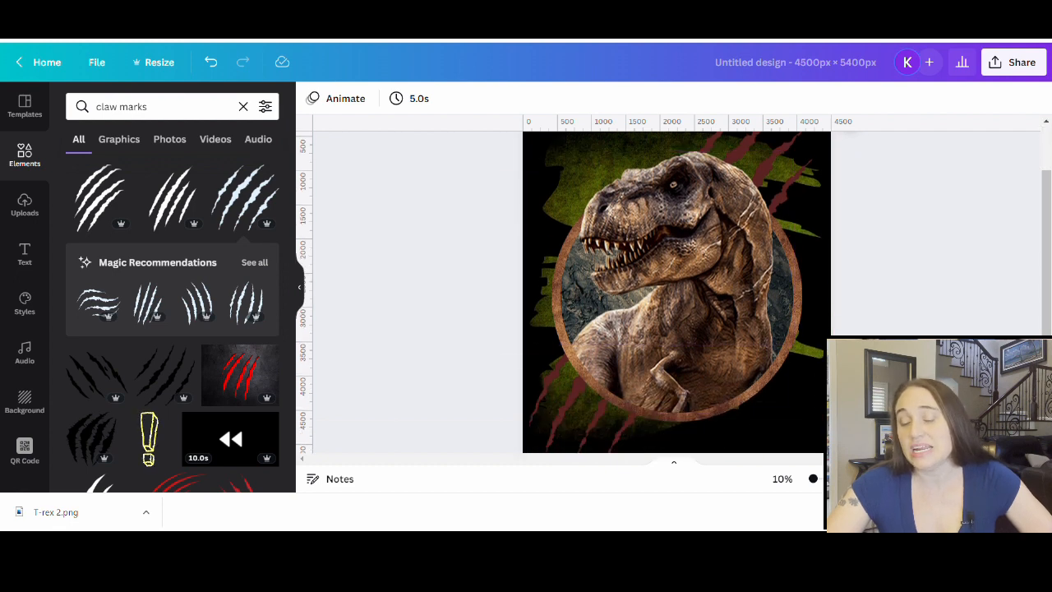
pyautogui.scroll(-2, 681, 419)
pyautogui.scroll(2, 800, 395)
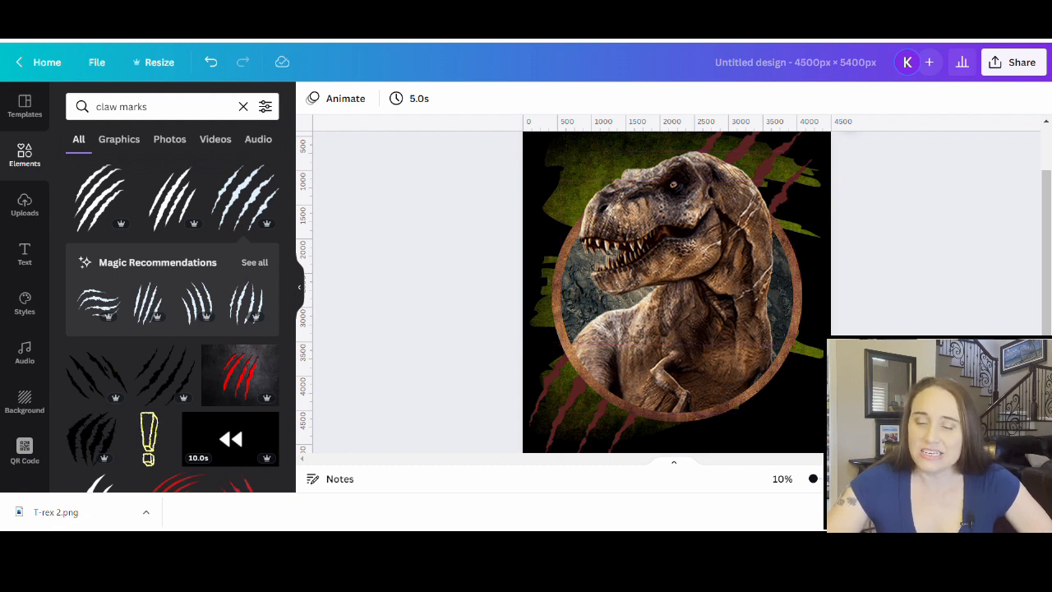
pyautogui.scroll(1, 902, 333)
pyautogui.scroll(3, 902, 333)
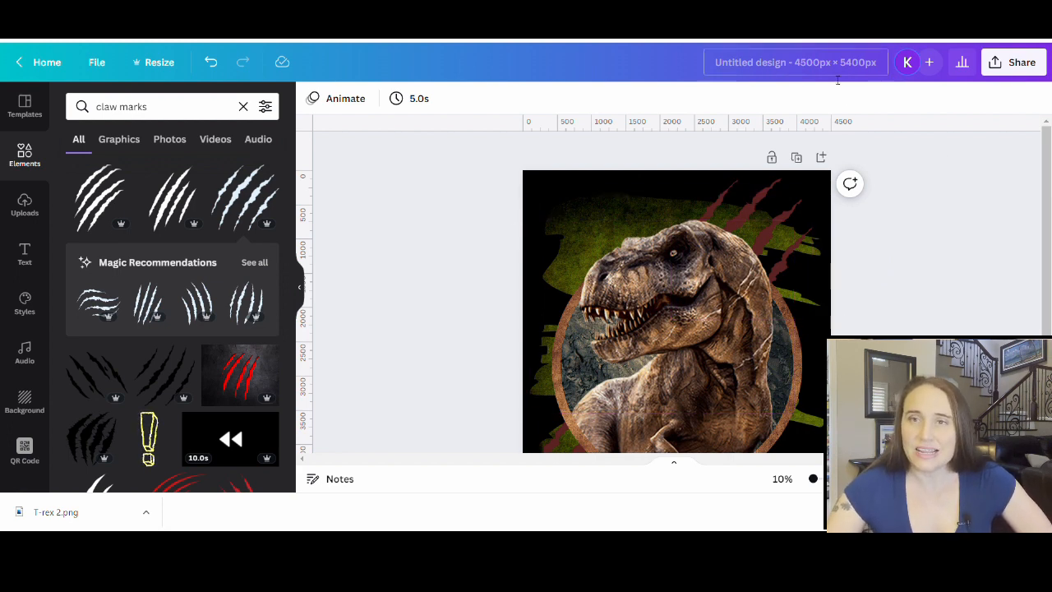
# Name the design "T-rex texture".
pyautogui.click(760, 62)
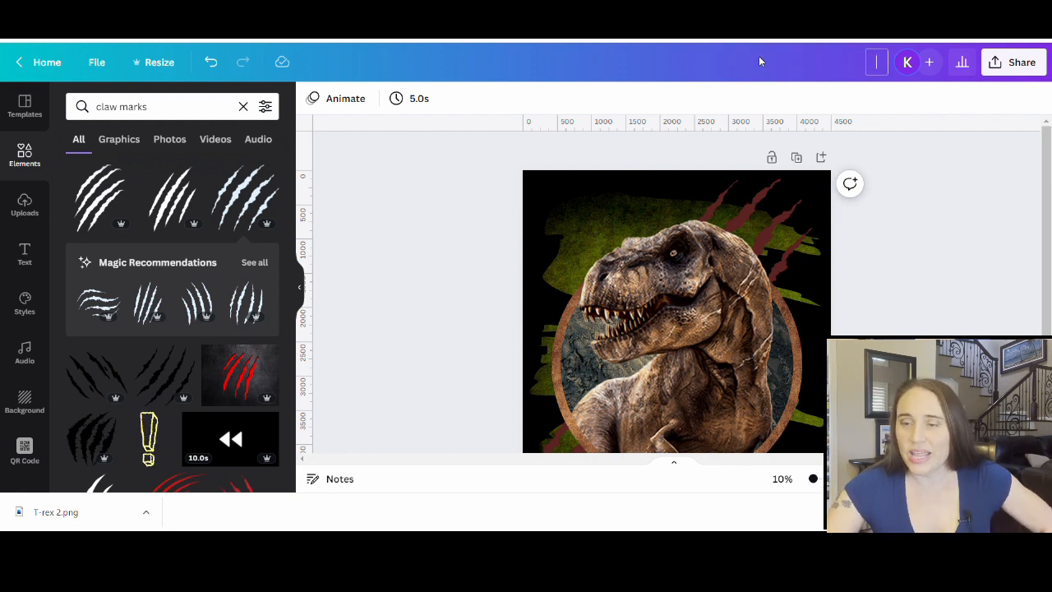
pyautogui.write('T-rex t')
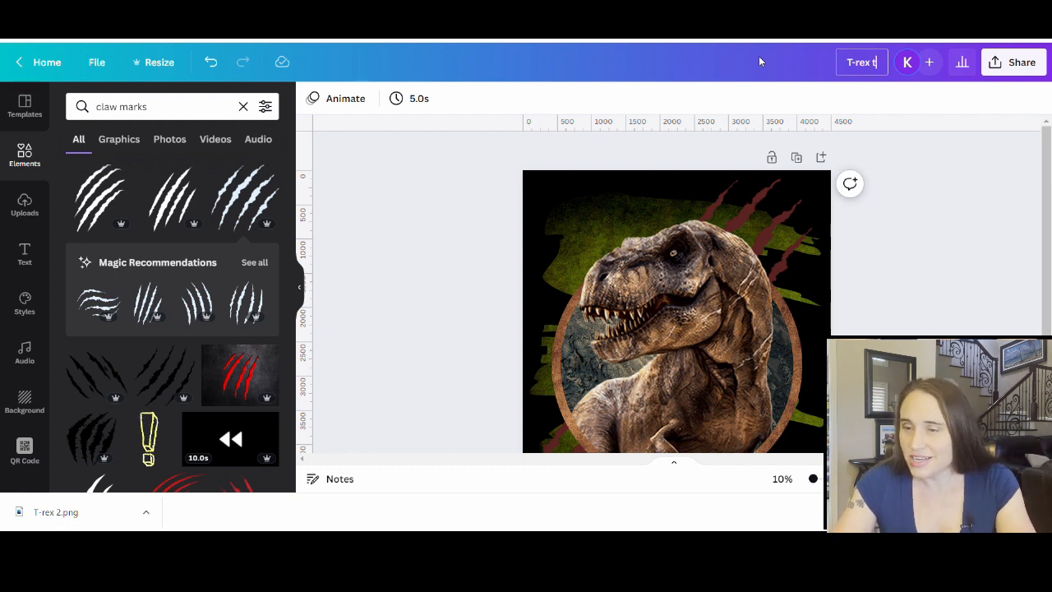
pyautogui.write('ex')
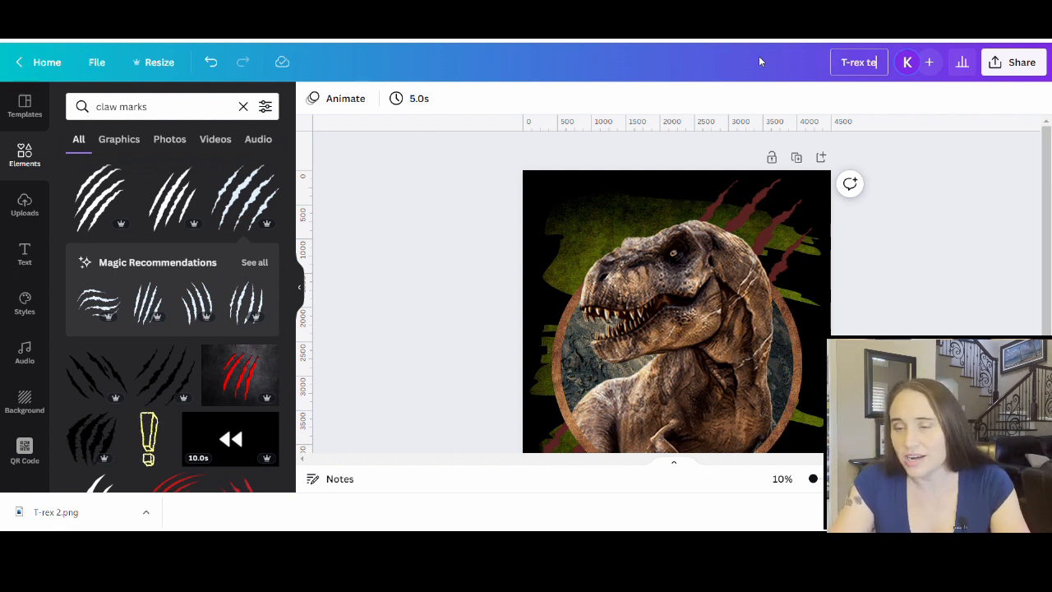
pyautogui.write('ture')
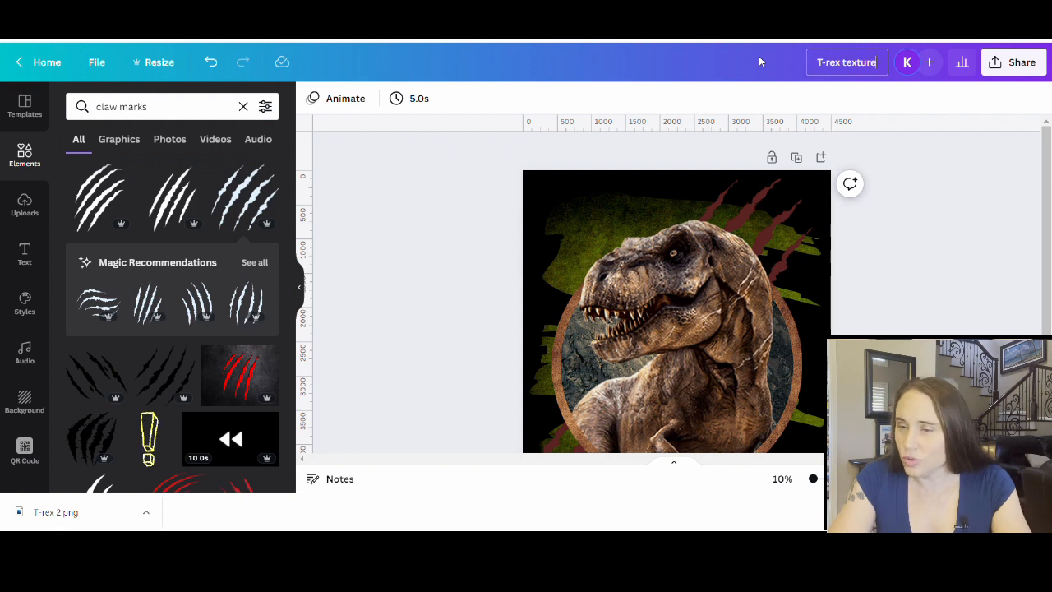
pyautogui.press('Return')
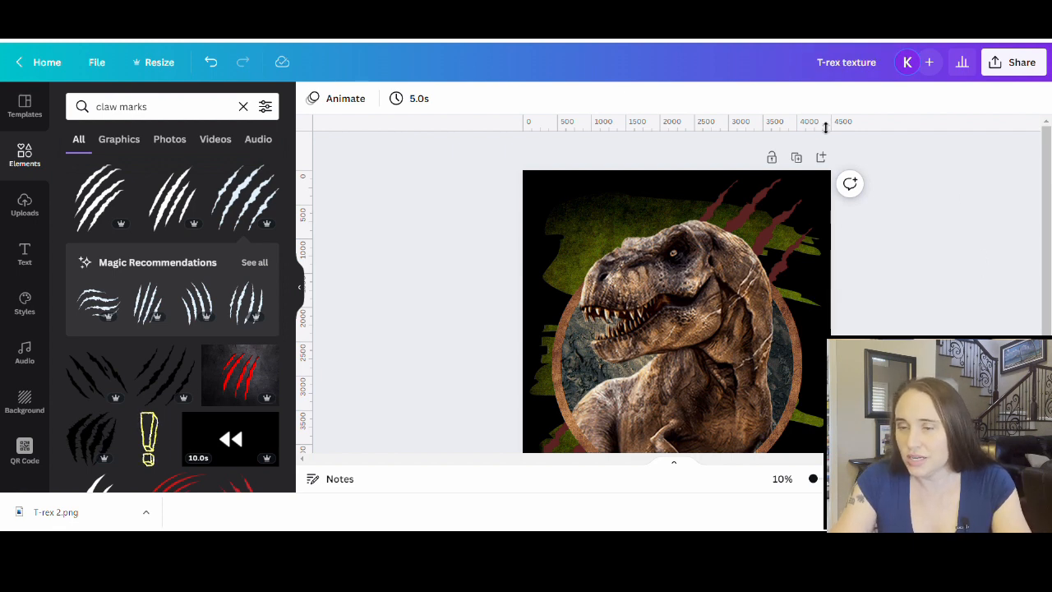
# Download the design as a 4,500 × 5,400 px PNG with a transparent background, and collapse the elements panel.
pyautogui.click(1012, 65)
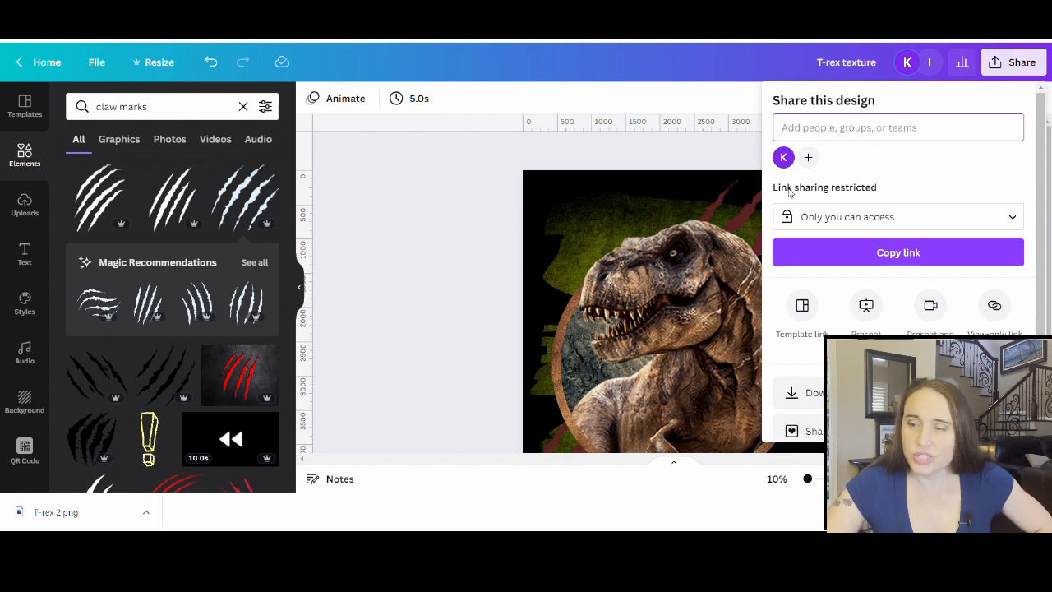
pyautogui.click(814, 393)
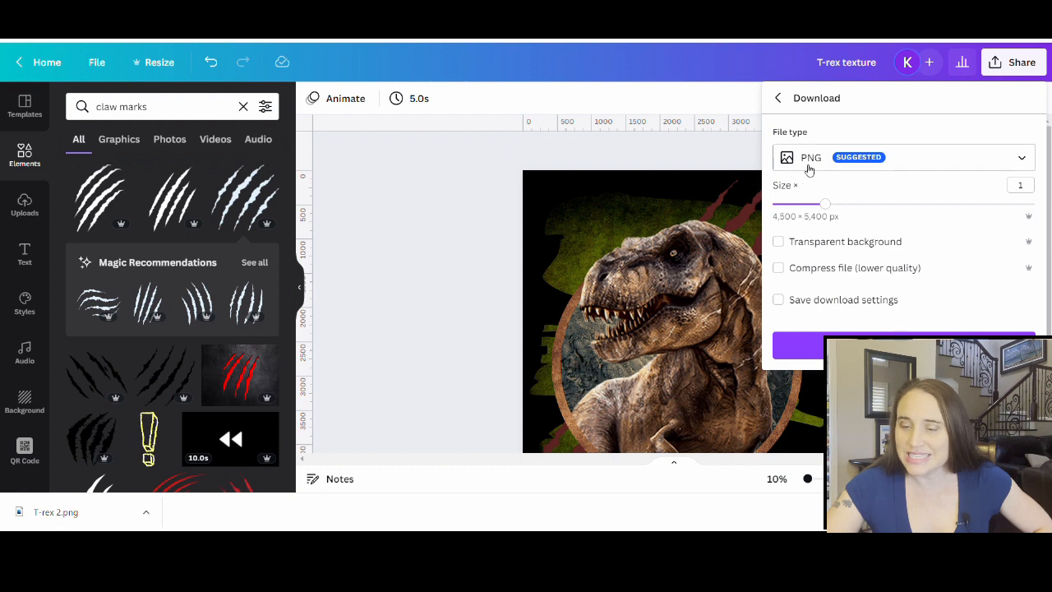
pyautogui.click(799, 245)
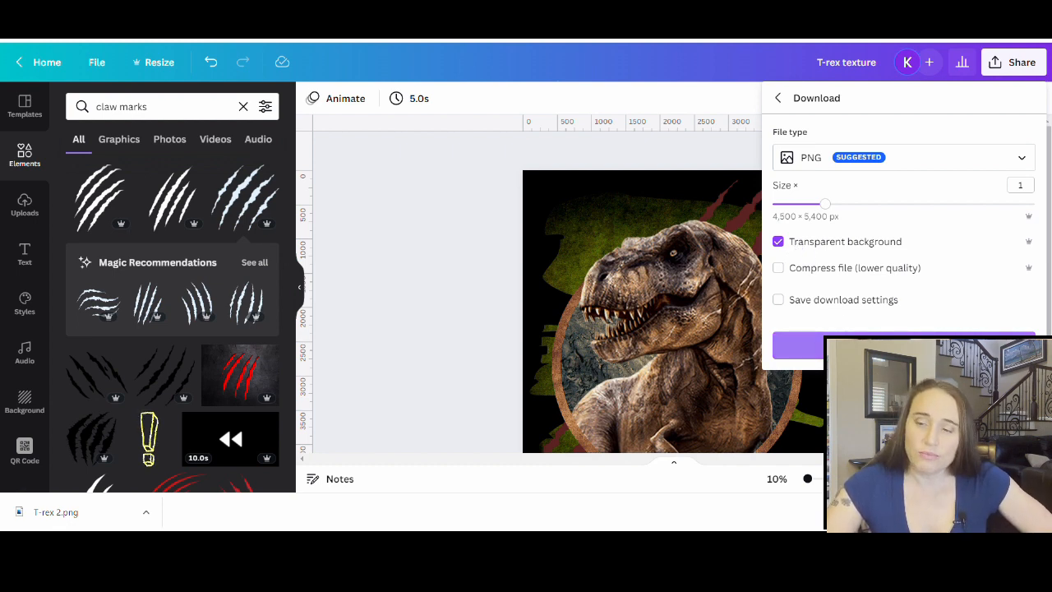
pyautogui.click(884, 345)
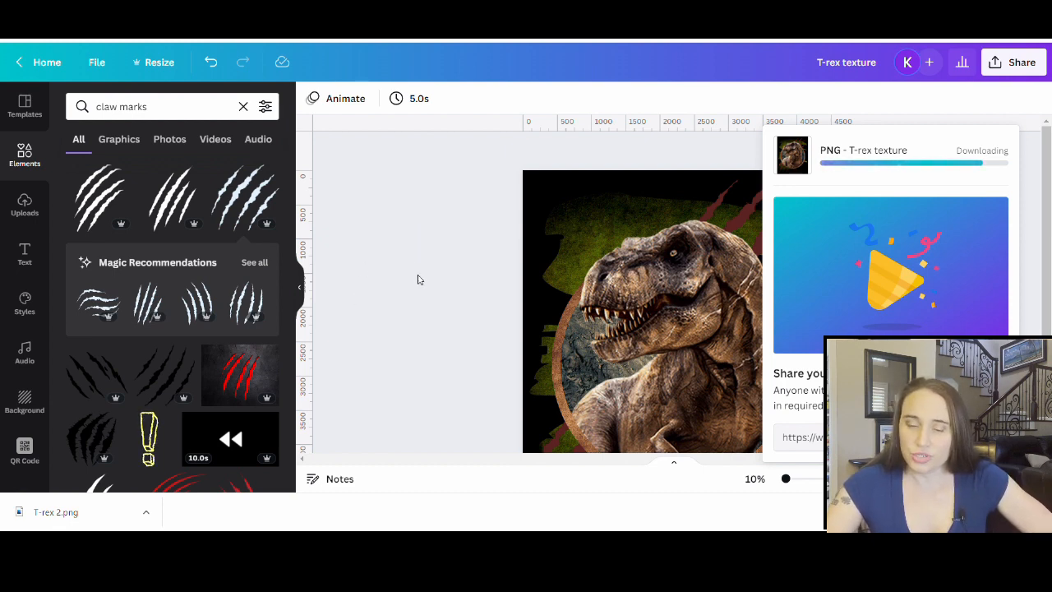
pyautogui.click(300, 287)
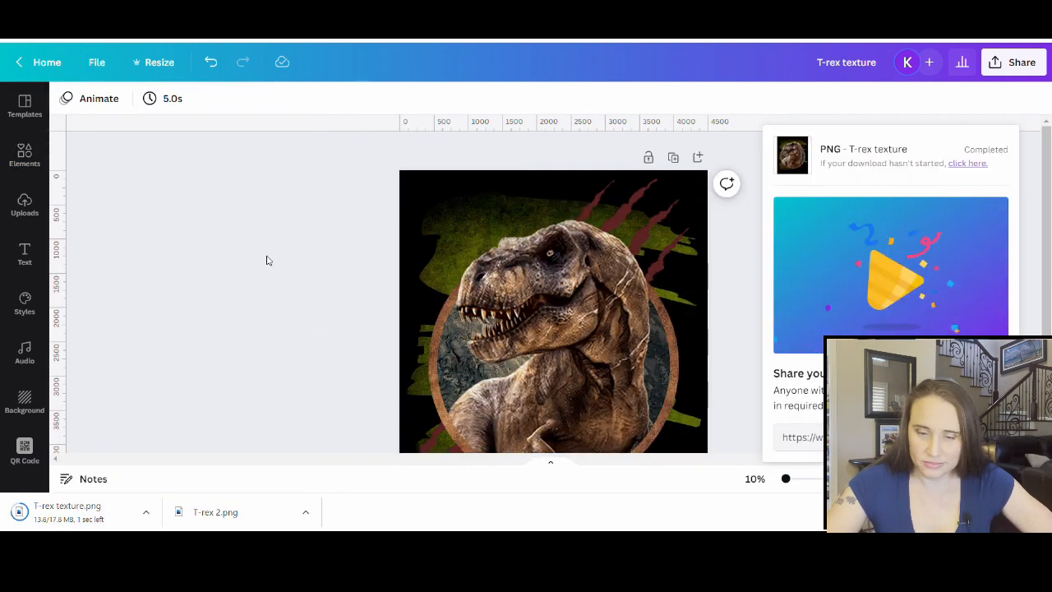
# Add a second page and place the downloaded T-rex texture.png on it, leaving the image deselected and the uploads panel collapsed.
pyautogui.scroll(-1, 275, 268)
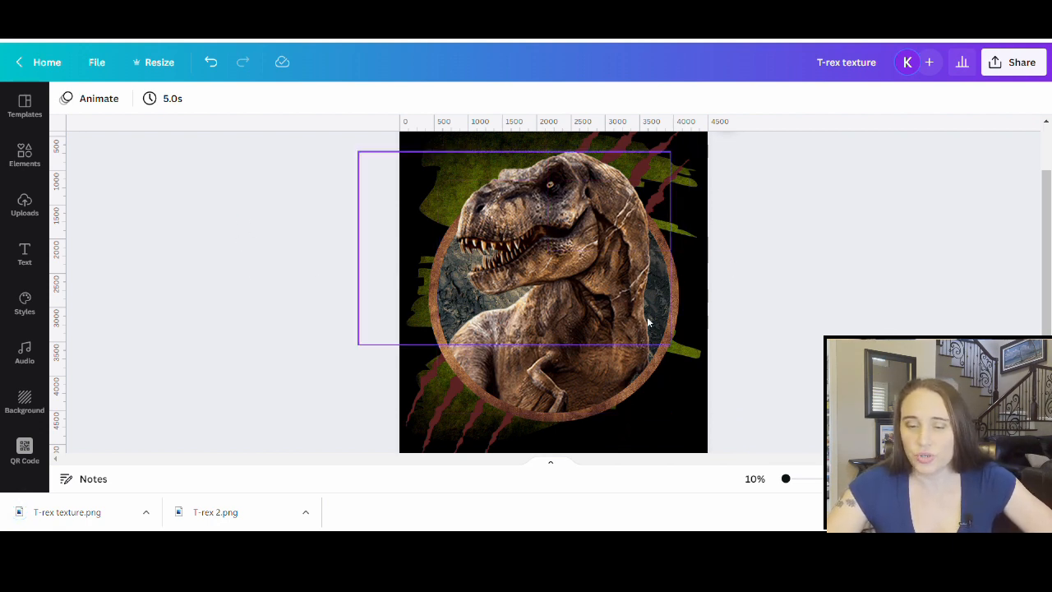
pyautogui.scroll(-2, 562, 289)
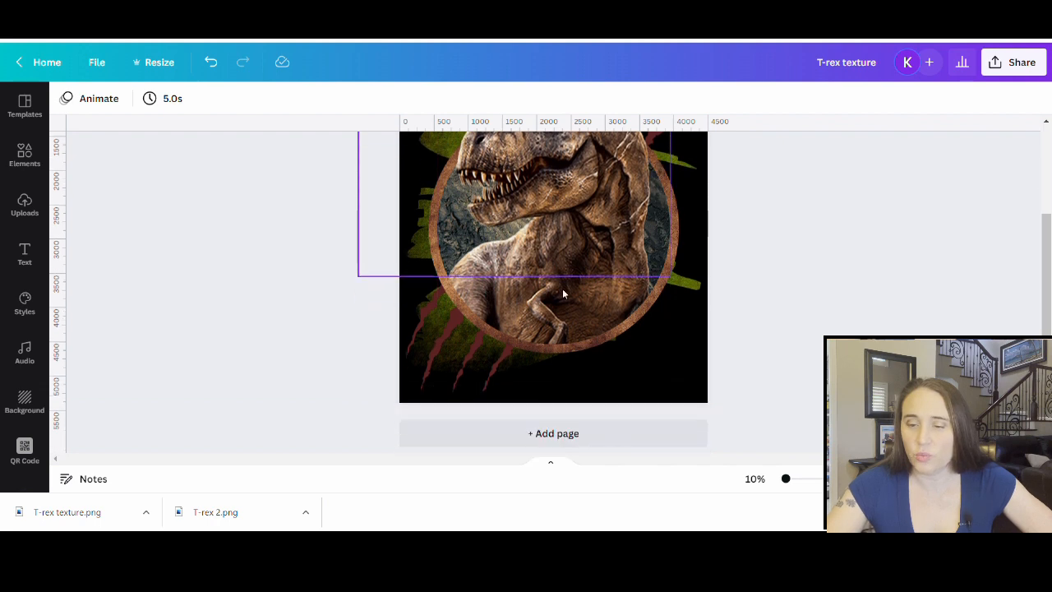
pyautogui.scroll(1, 689, 215)
pyautogui.scroll(2, 689, 218)
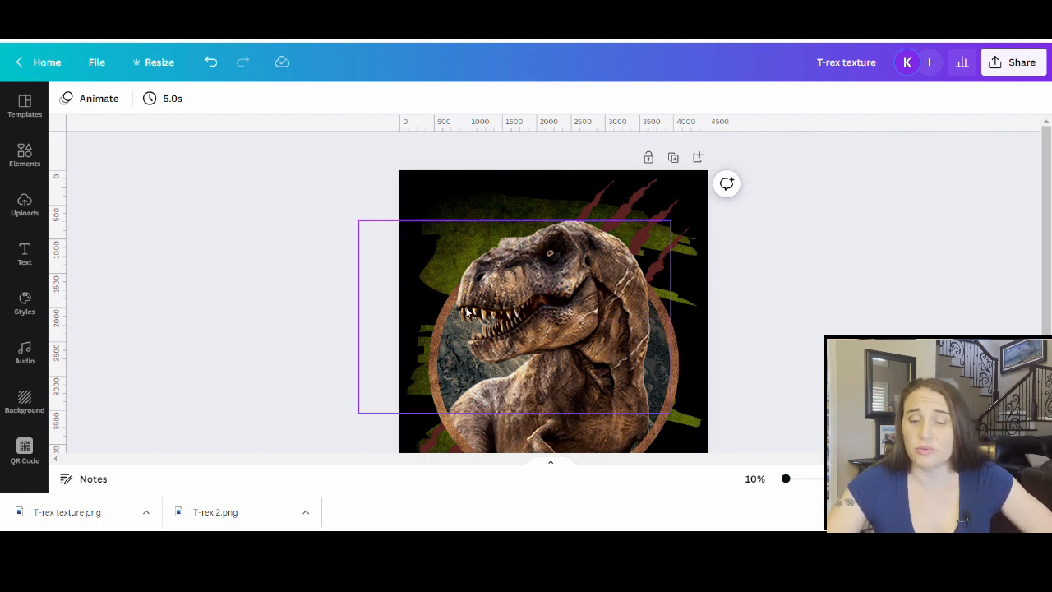
pyautogui.scroll(-3, 494, 271)
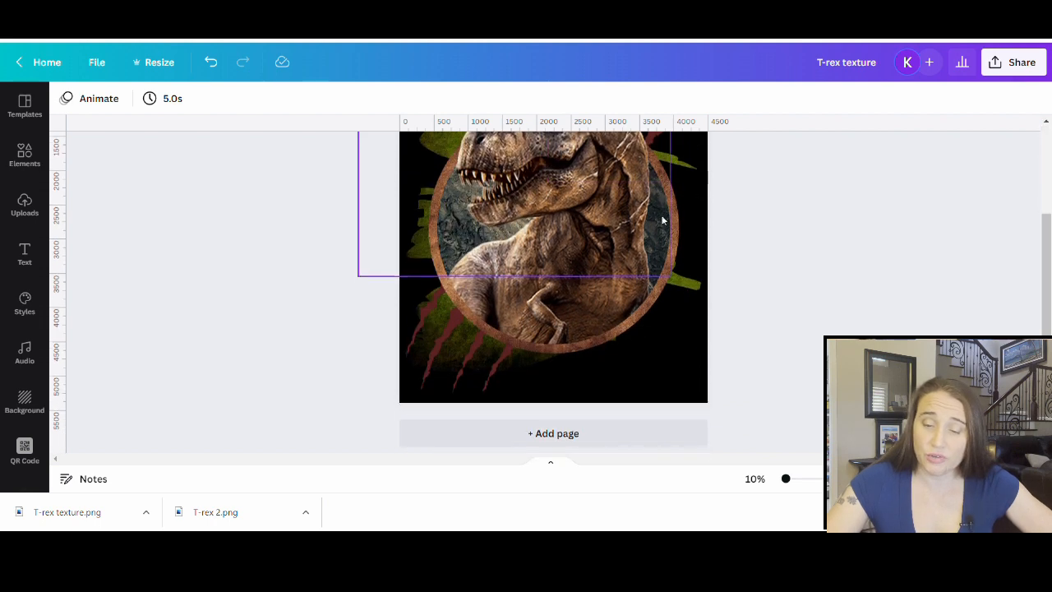
pyautogui.scroll(-1, 547, 444)
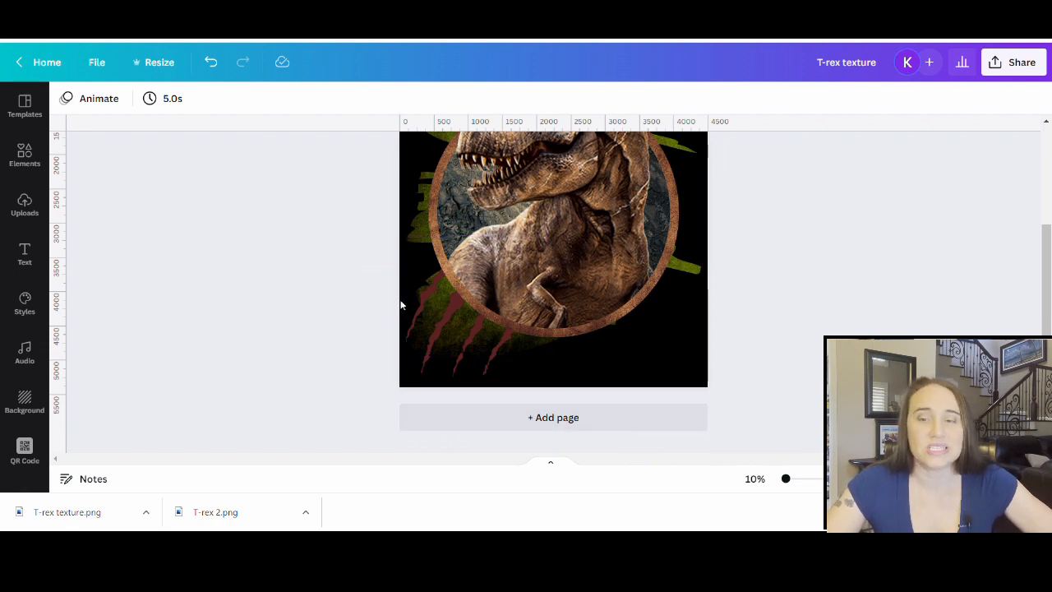
pyautogui.click(518, 422)
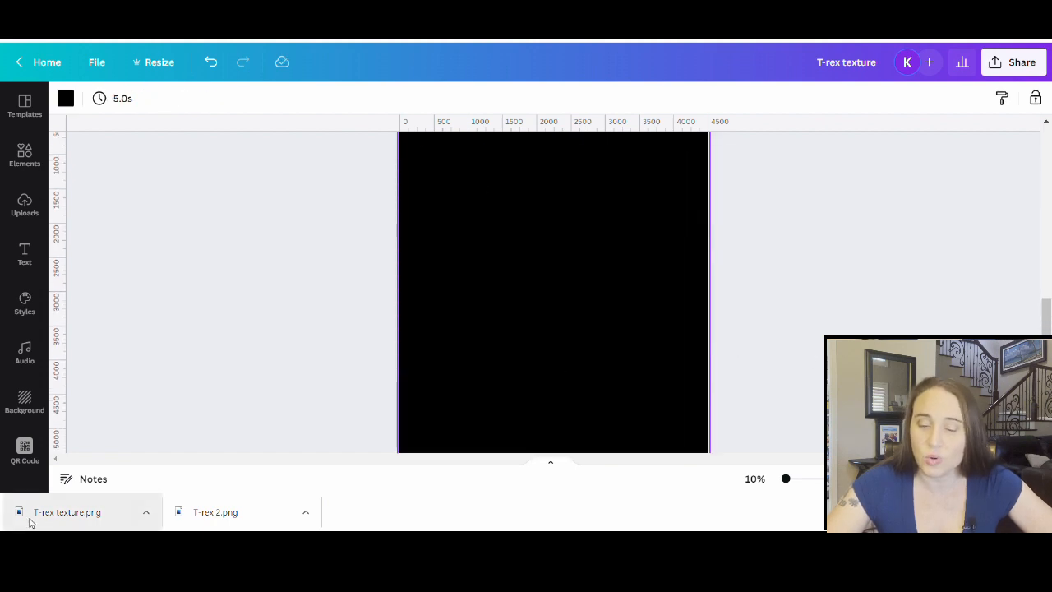
pyautogui.moveTo(29, 521); pyautogui.dragTo(722, 277)
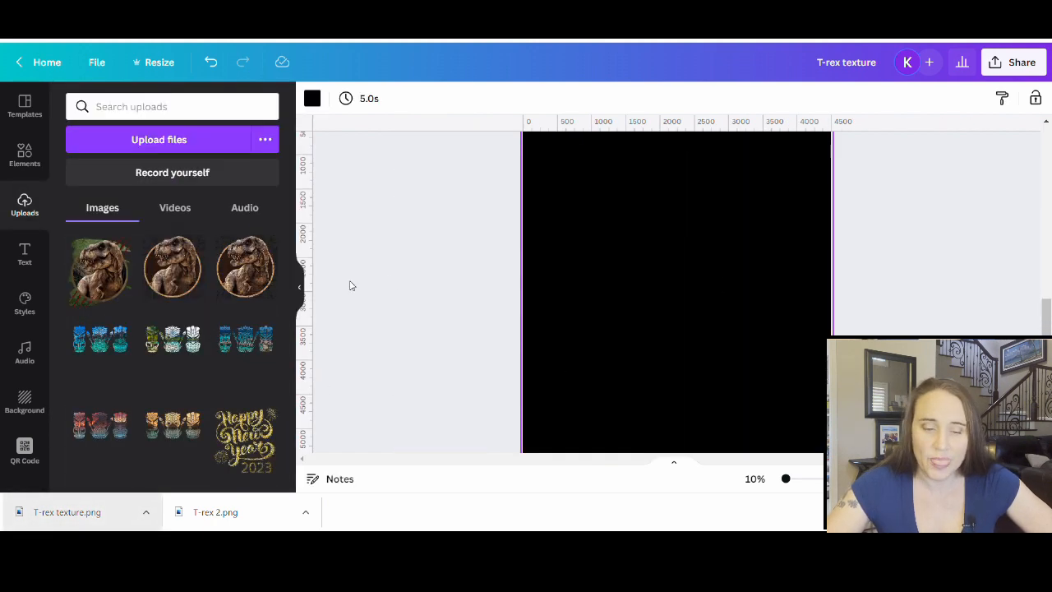
pyautogui.click(301, 290)
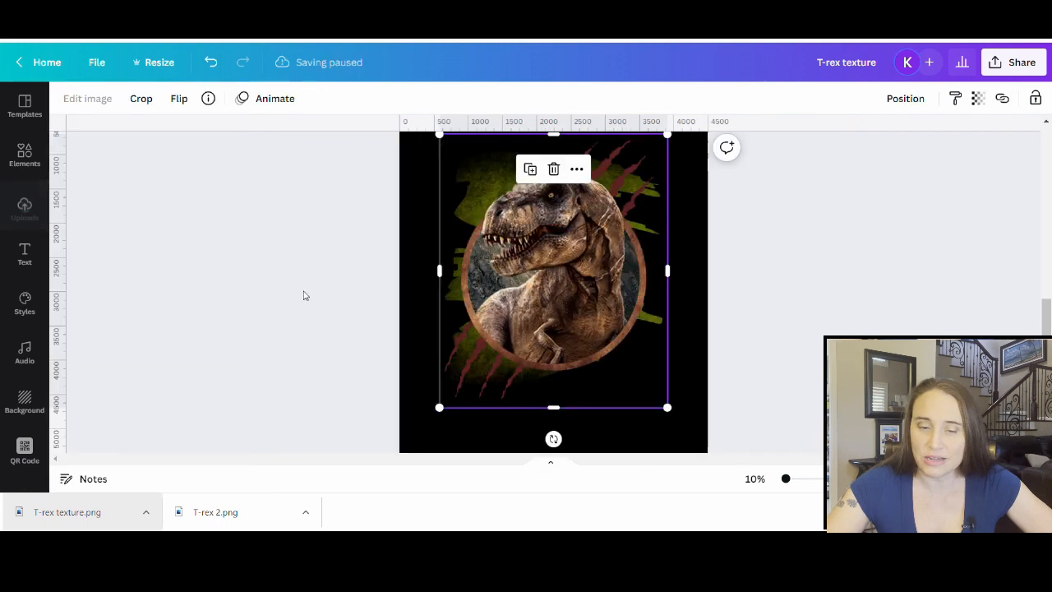
pyautogui.click(786, 337)
# Scale the T-rex image on page 2 proportionally to about 3,650 px wide so it fits within the page.
pyautogui.scroll(2, 800, 337)
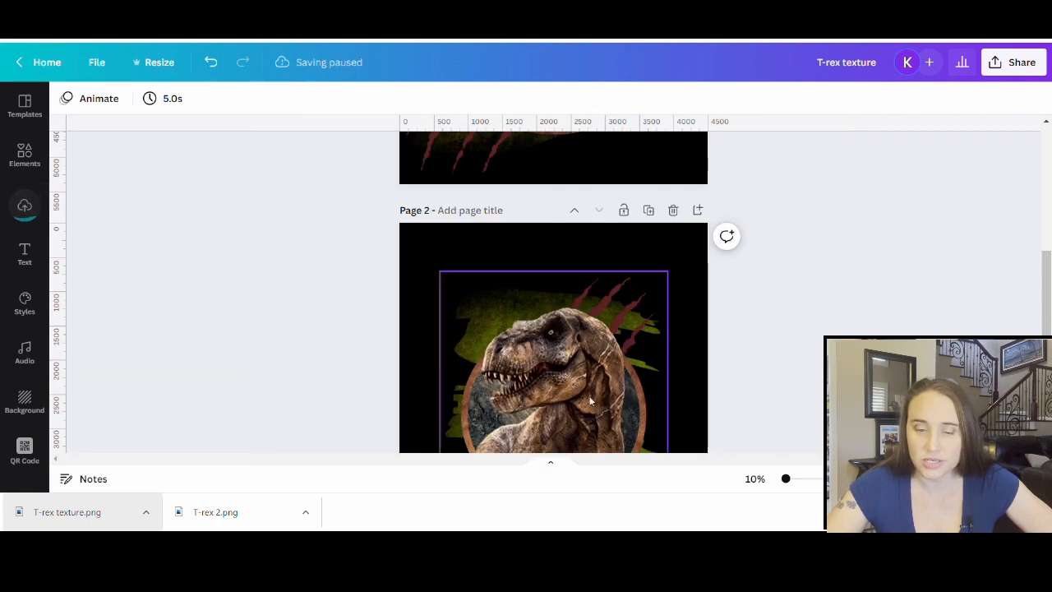
pyautogui.moveTo(527, 394); pyautogui.dragTo(572, 378)
pyautogui.scroll(-2, 790, 335)
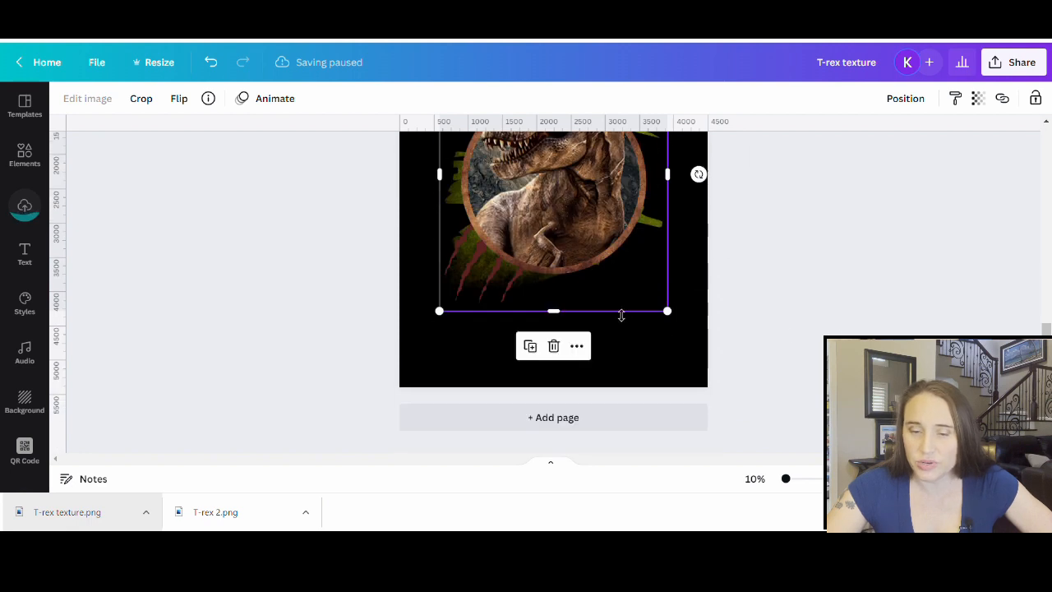
pyautogui.moveTo(675, 316); pyautogui.dragTo(777, 439)
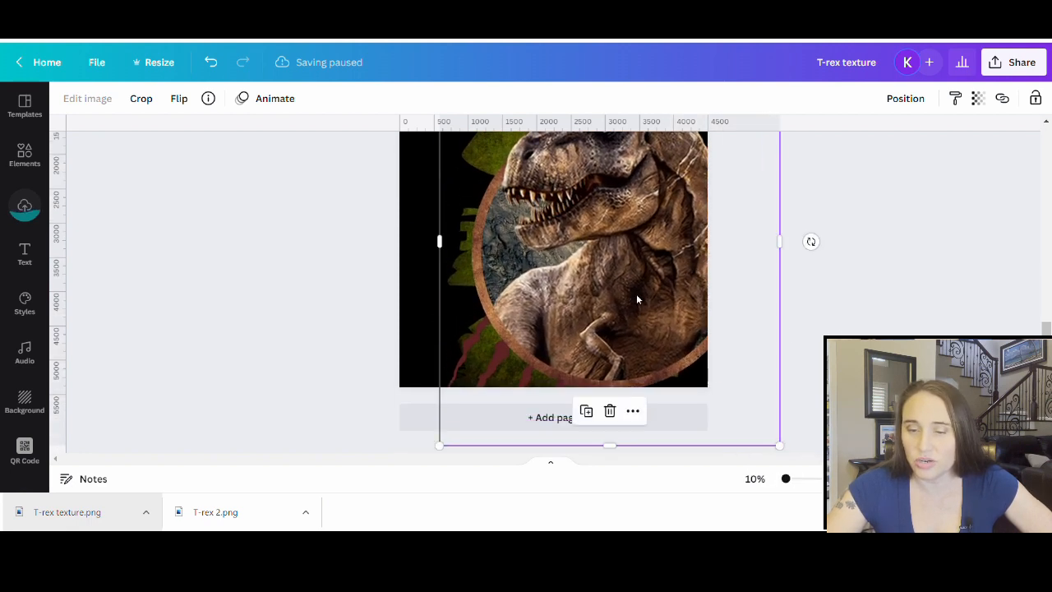
pyautogui.moveTo(636, 293); pyautogui.dragTo(603, 284)
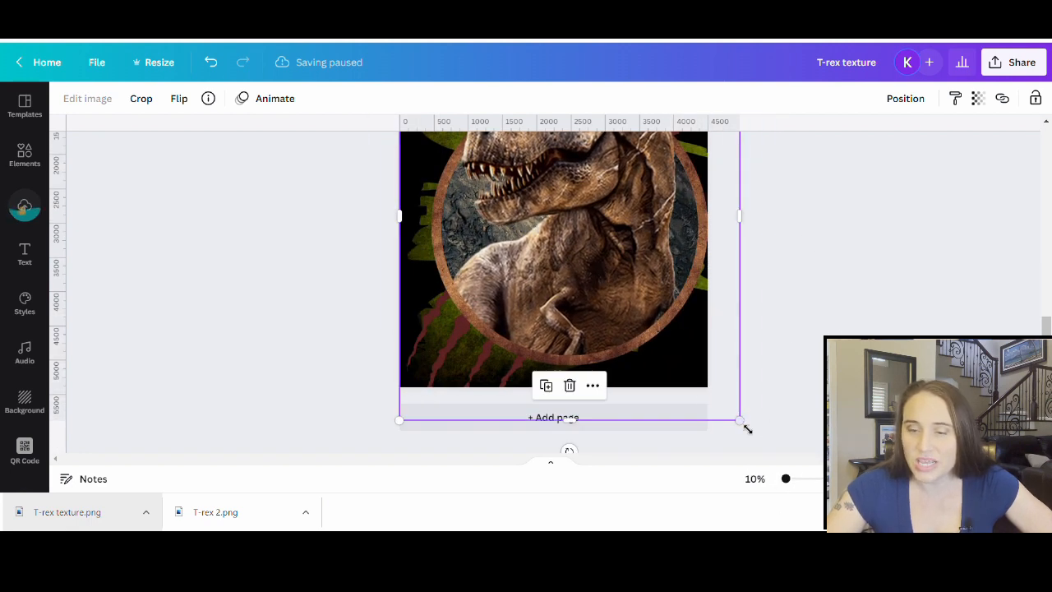
pyautogui.moveTo(743, 424); pyautogui.dragTo(650, 323)
# Position the T-rex image just below page 2's upper edge, roughly centred horizontally, and deselect it.
pyautogui.scroll(1, 683, 350)
pyautogui.moveTo(492, 258); pyautogui.dragTo(523, 289)
pyautogui.scroll(2, 605, 314)
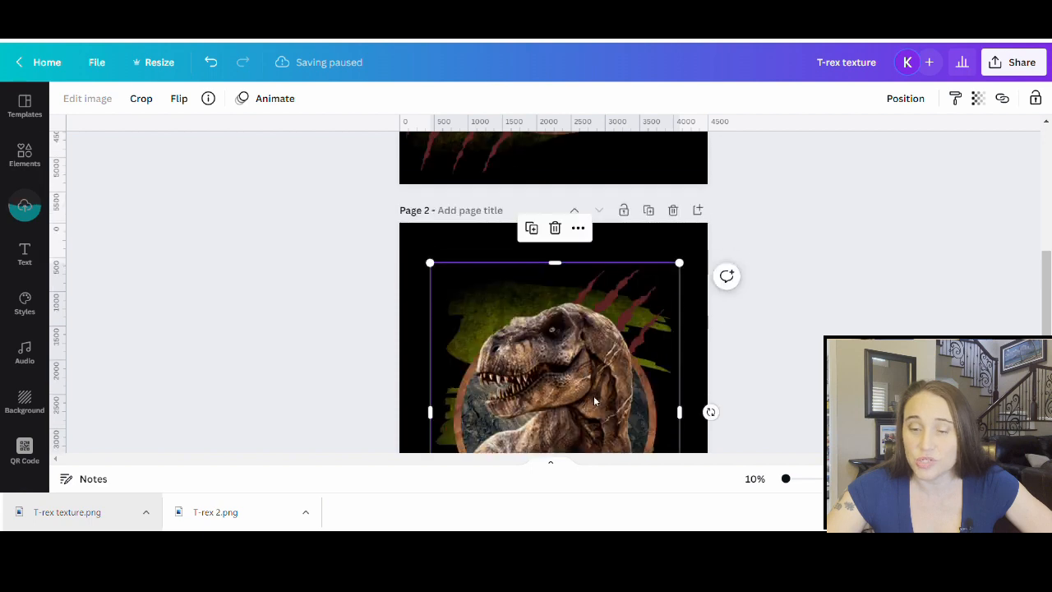
pyautogui.moveTo(595, 400); pyautogui.dragTo(592, 367)
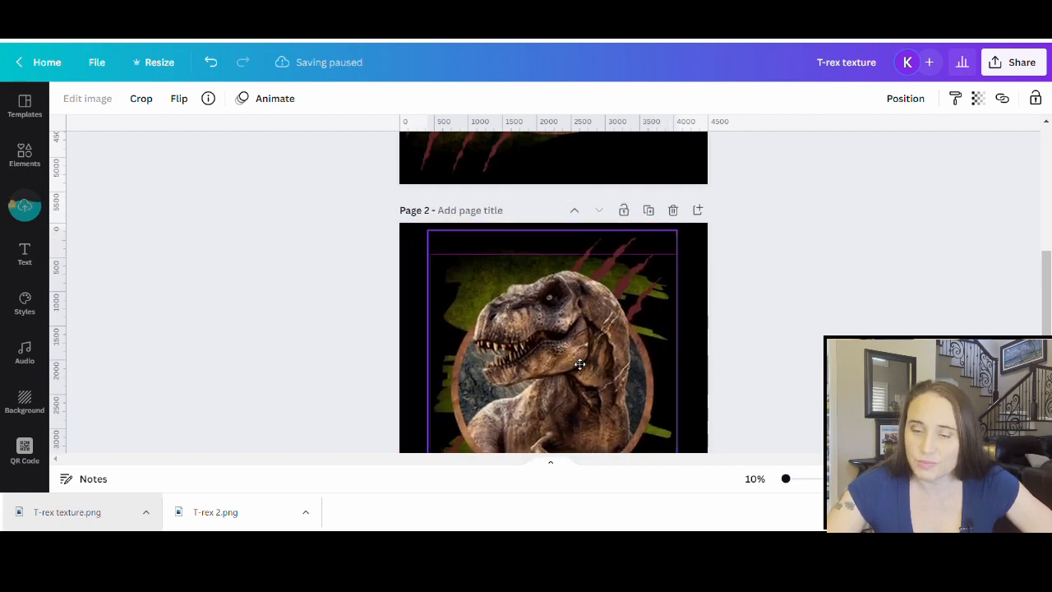
pyautogui.click(811, 311)
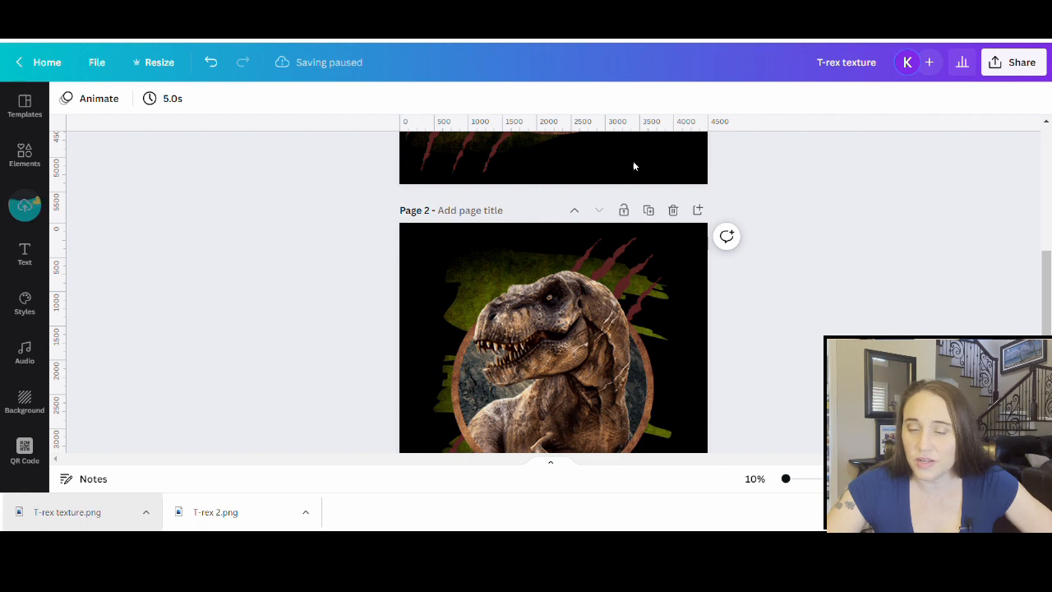
# Compare the single flattened T-rex image on page 2 with the original layered composition on page 1.
pyautogui.scroll(-3, 625, 164)
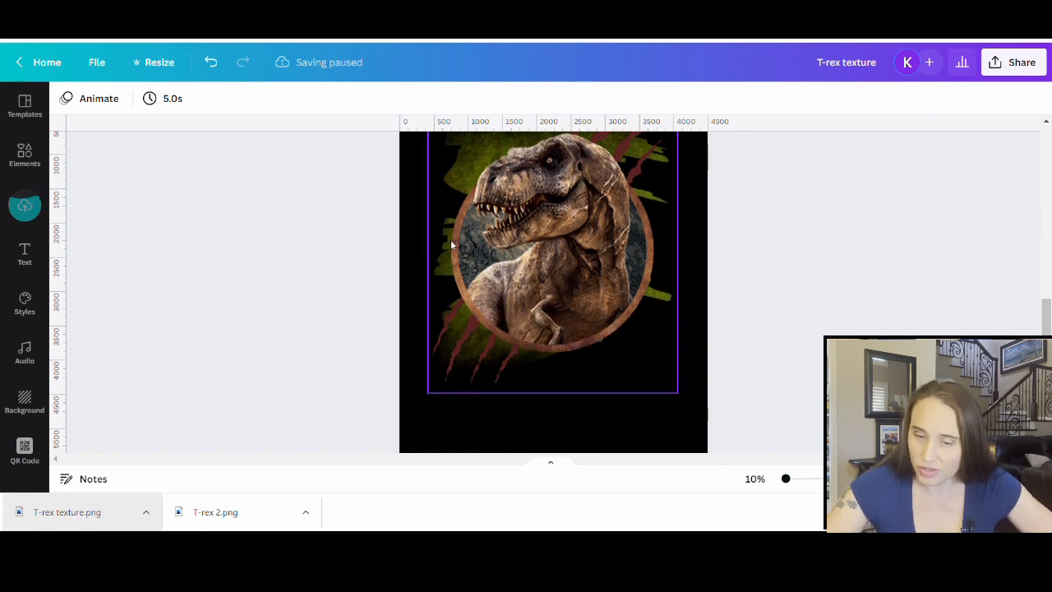
pyautogui.scroll(1, 691, 250)
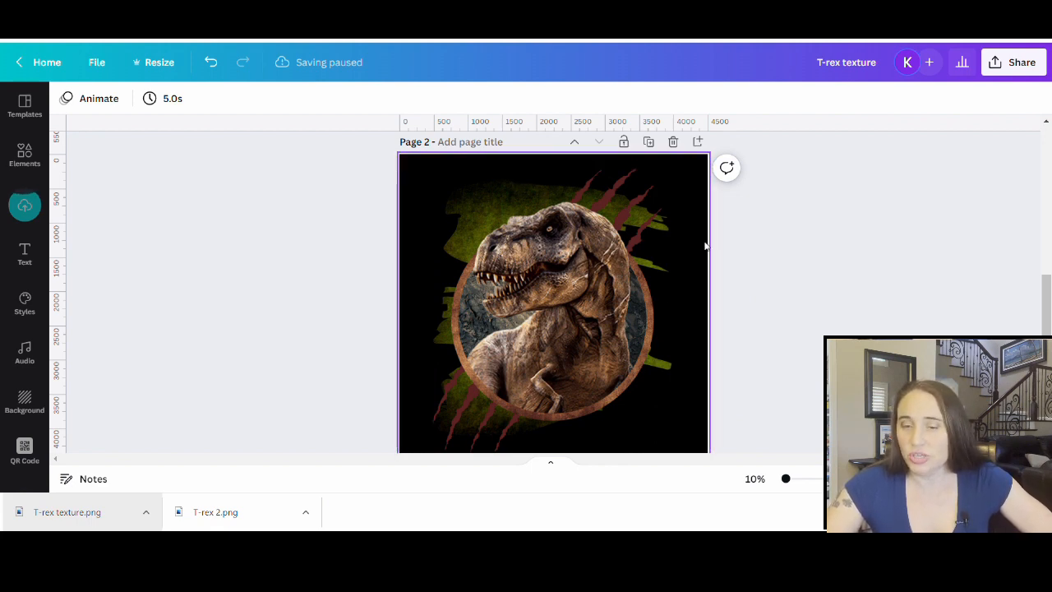
pyautogui.scroll(2, 658, 276)
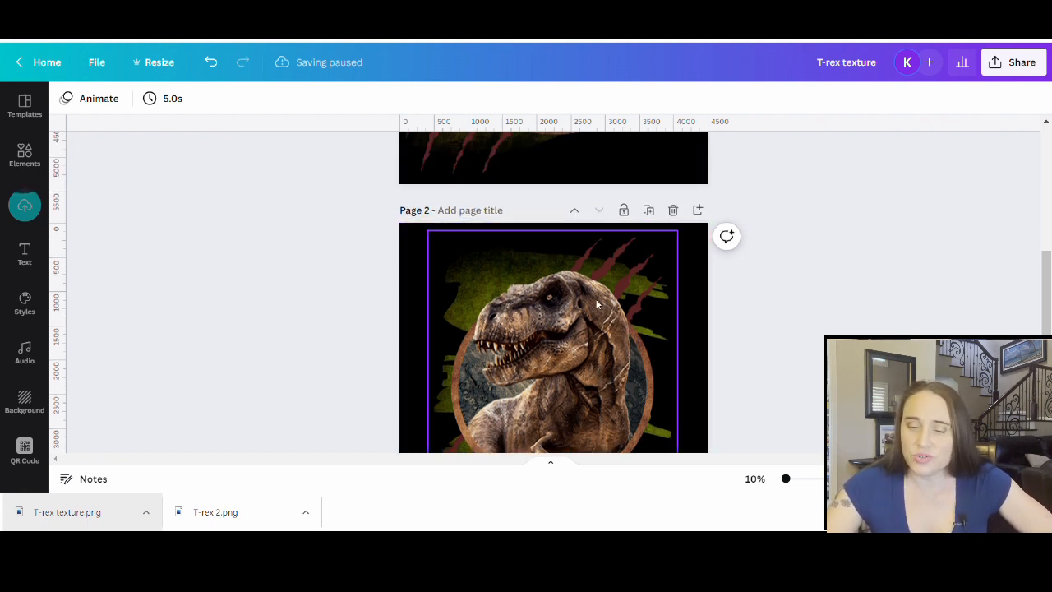
pyautogui.scroll(-2, 624, 325)
pyautogui.scroll(2, 575, 284)
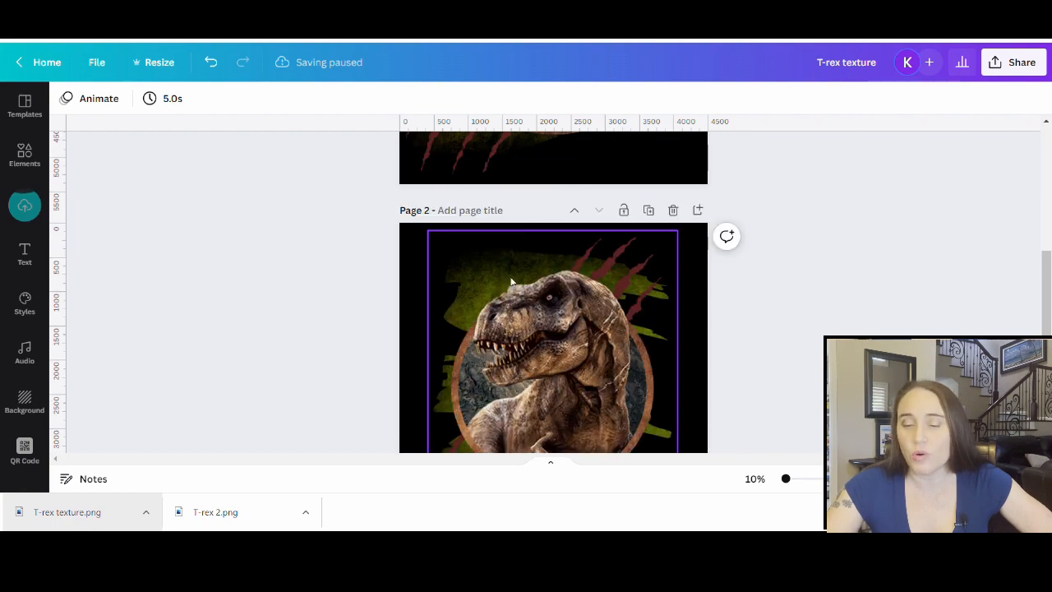
pyautogui.scroll(5, 625, 296)
pyautogui.scroll(-5, 781, 337)
pyautogui.scroll(7, 802, 356)
pyautogui.scroll(-2, 801, 345)
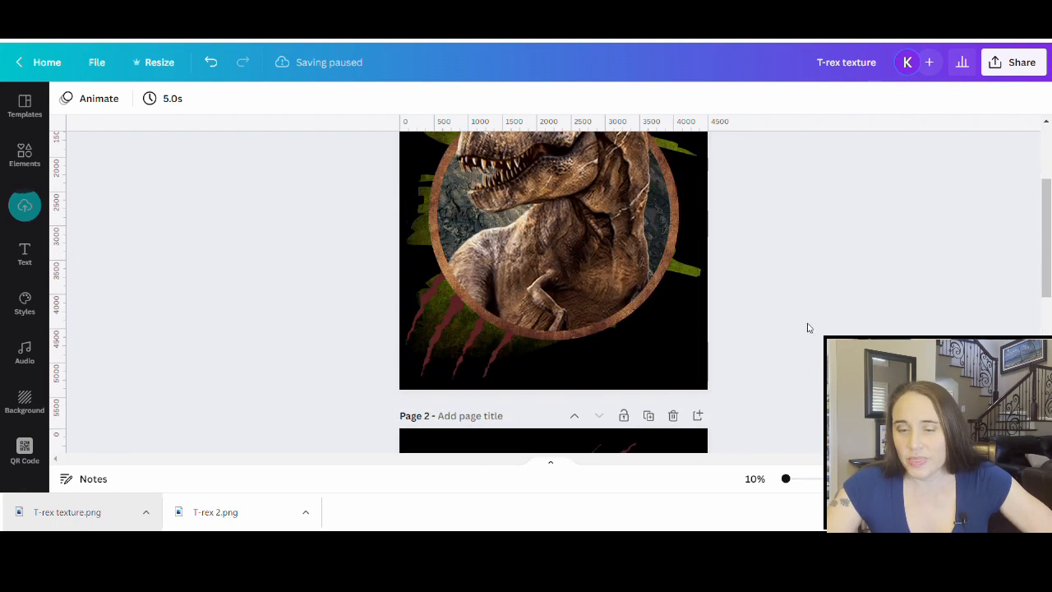
pyautogui.scroll(-5, 810, 323)
pyautogui.scroll(8, 810, 323)
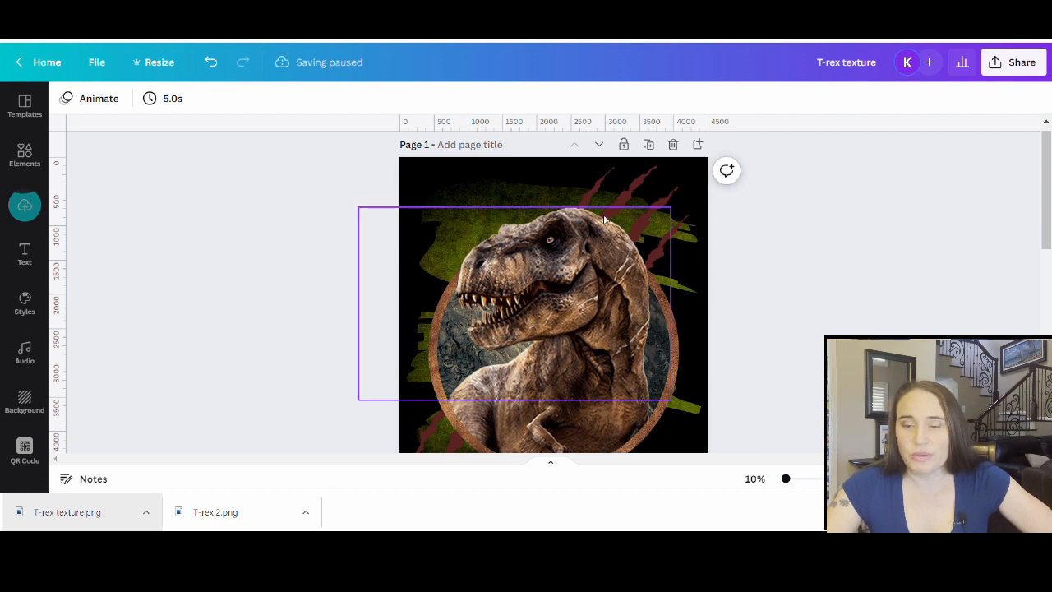
pyautogui.scroll(-3, 611, 224)
pyautogui.scroll(-5, 642, 275)
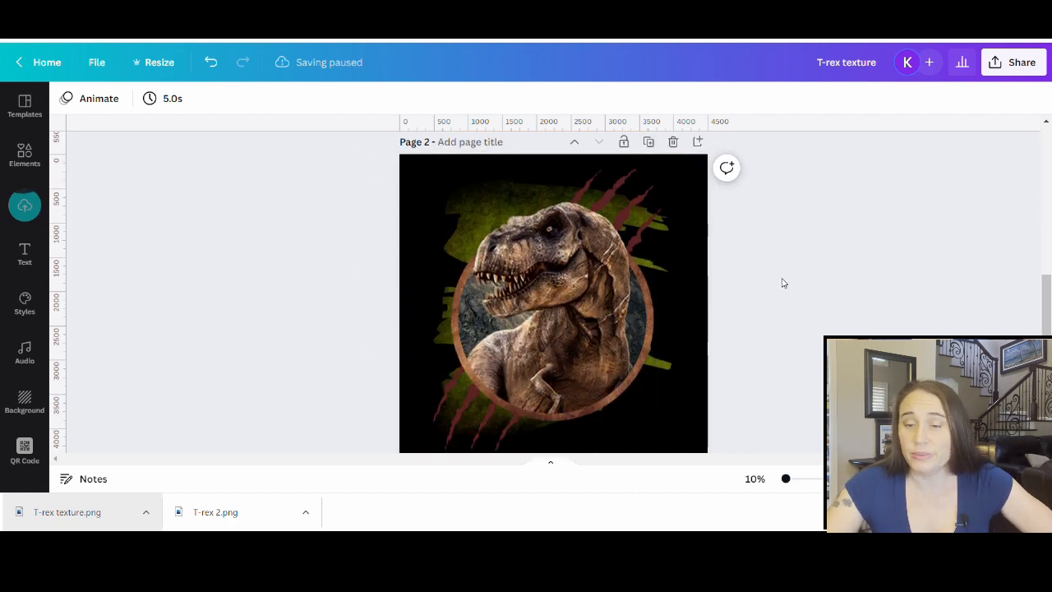
# Shift the whole T-rex image slightly lower on page 2, with its left edge about 400 px in from the page's left edge.
pyautogui.scroll(1, 592, 319)
pyautogui.click(592, 319)
pyautogui.scroll(-5, 592, 319)
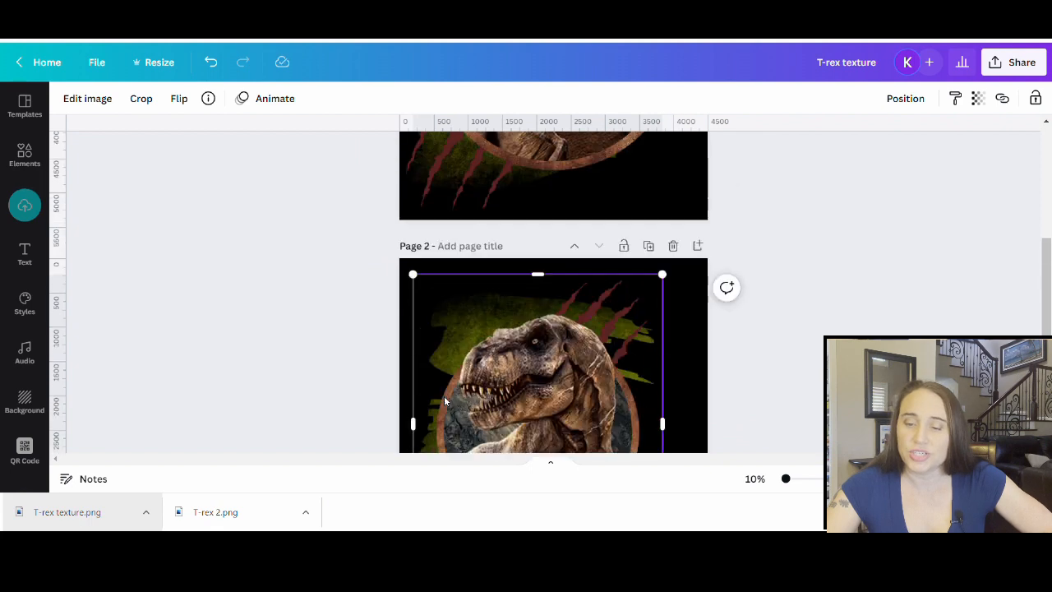
pyautogui.scroll(1, 494, 402)
pyautogui.moveTo(553, 409)
pyautogui.mouseDown()
pyautogui.moveTo(531, 416)
pyautogui.moveTo(543, 420)
pyautogui.mouseUp()
pyautogui.scroll(-3, 578, 282)
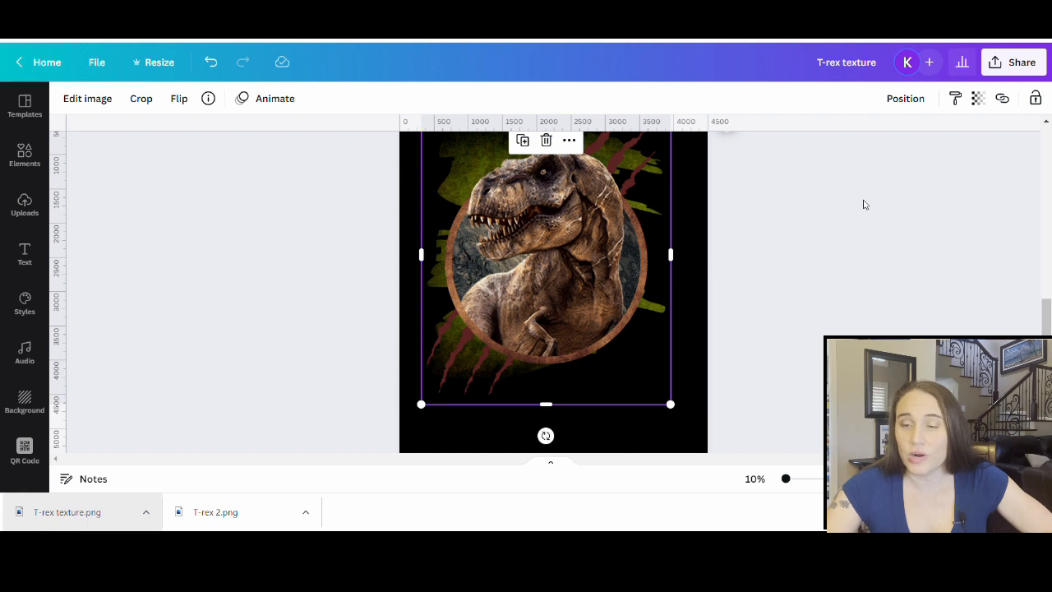
pyautogui.click(571, 334)
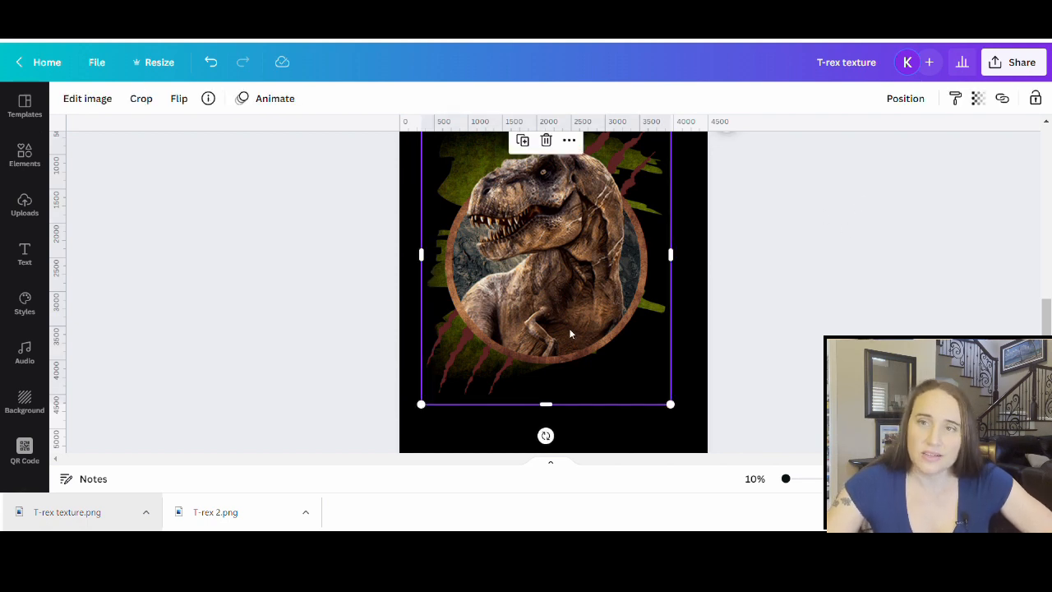
pyautogui.moveTo(570, 334); pyautogui.dragTo(576, 332)
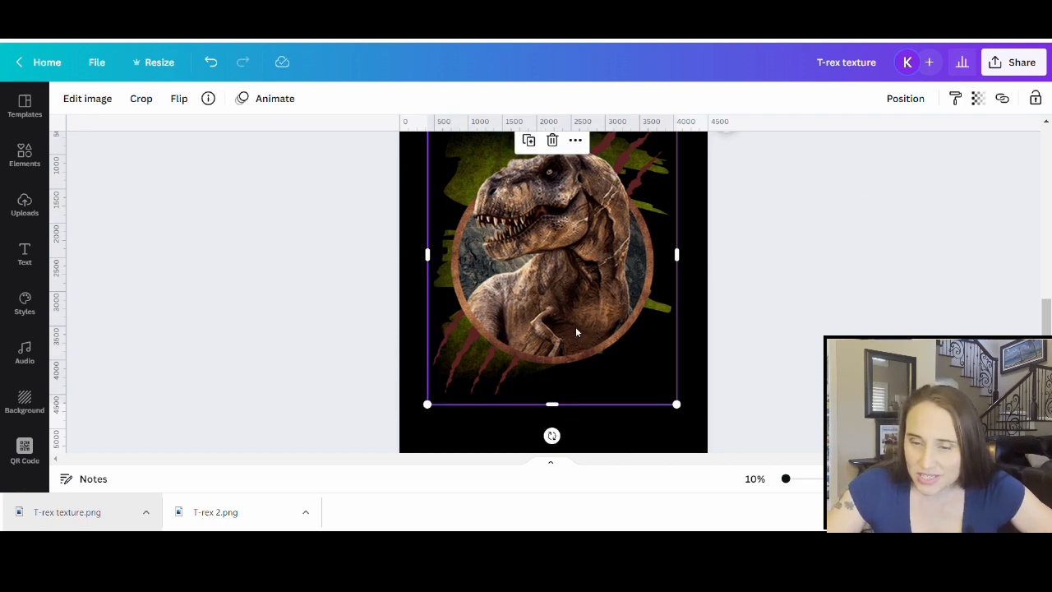